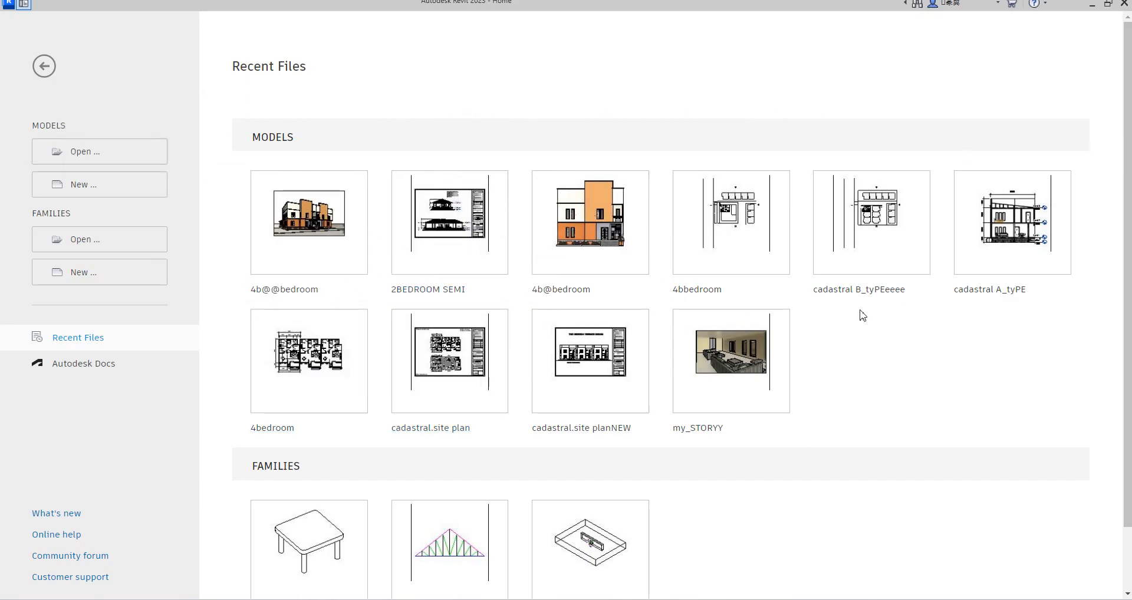
- Switch to the image viewer and examine the duplex plot, ground-floor and first-floor requirements and the exterior render GIG.png
click(825, 599)
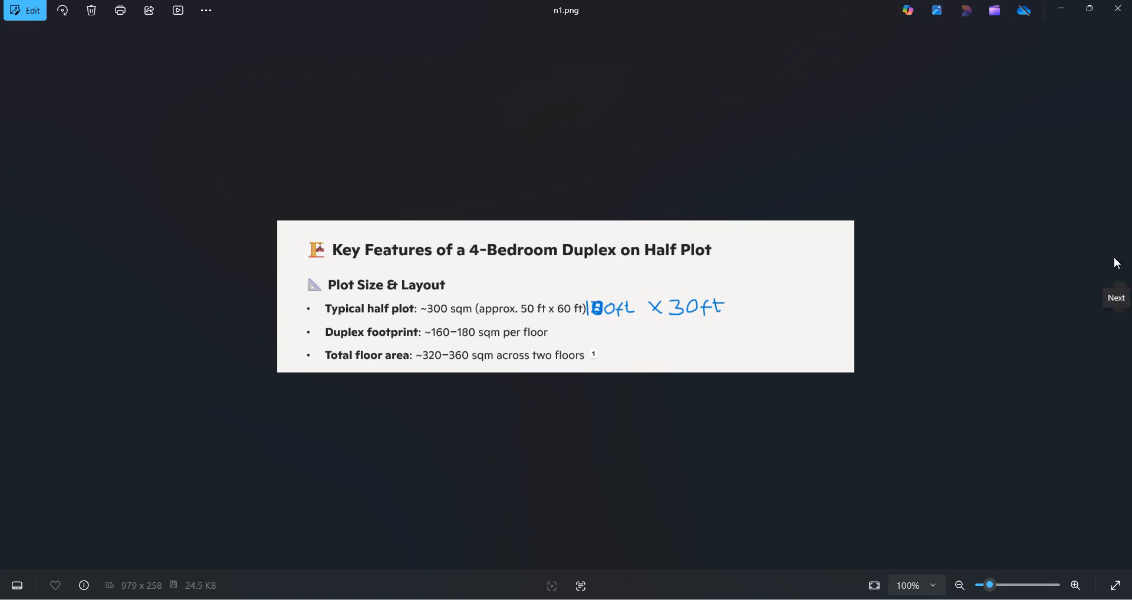
click(1124, 282)
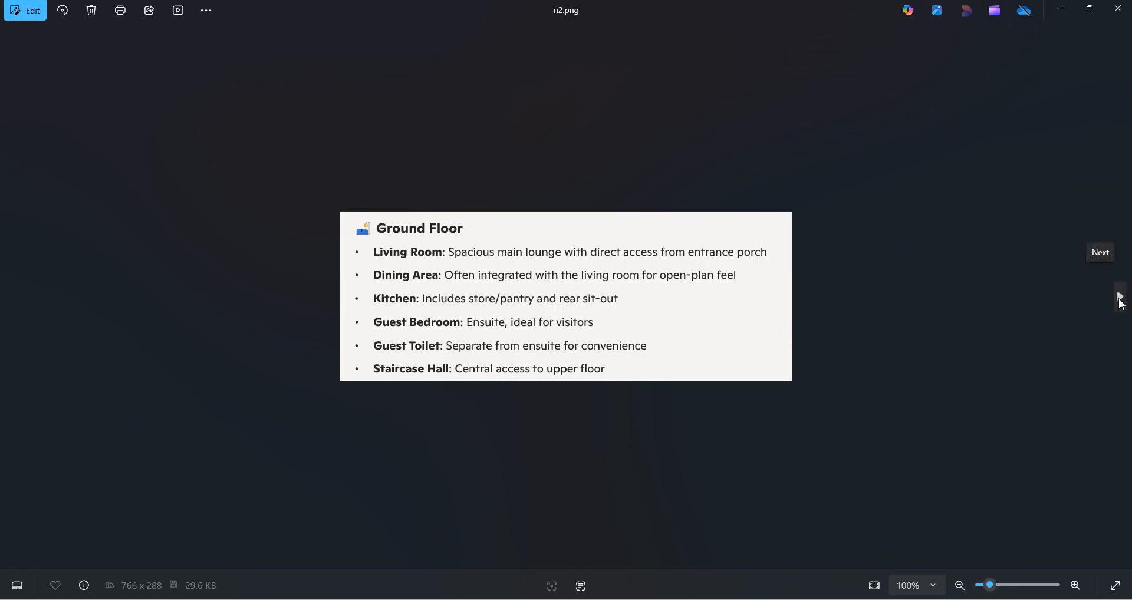
click(1119, 296)
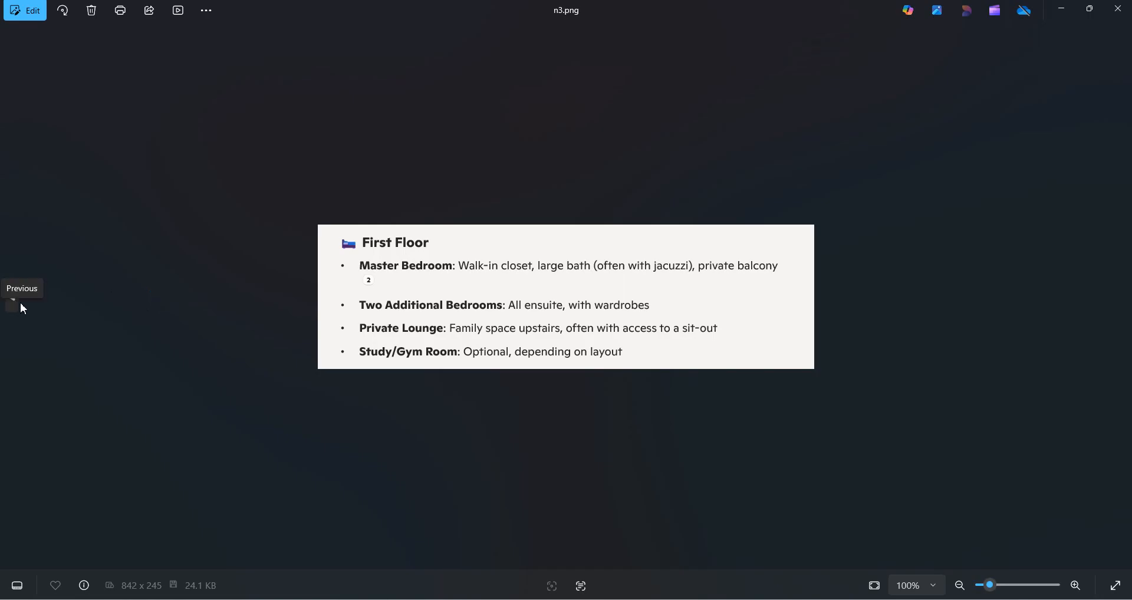
click(9, 306)
click(9, 306)
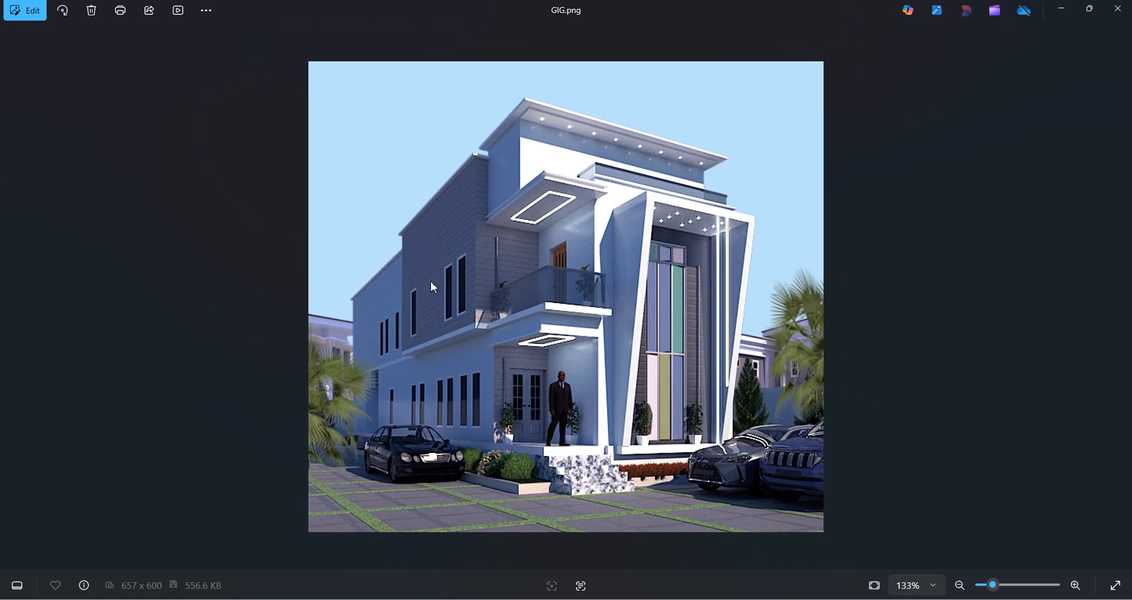
scroll(401, 362, up, 1)
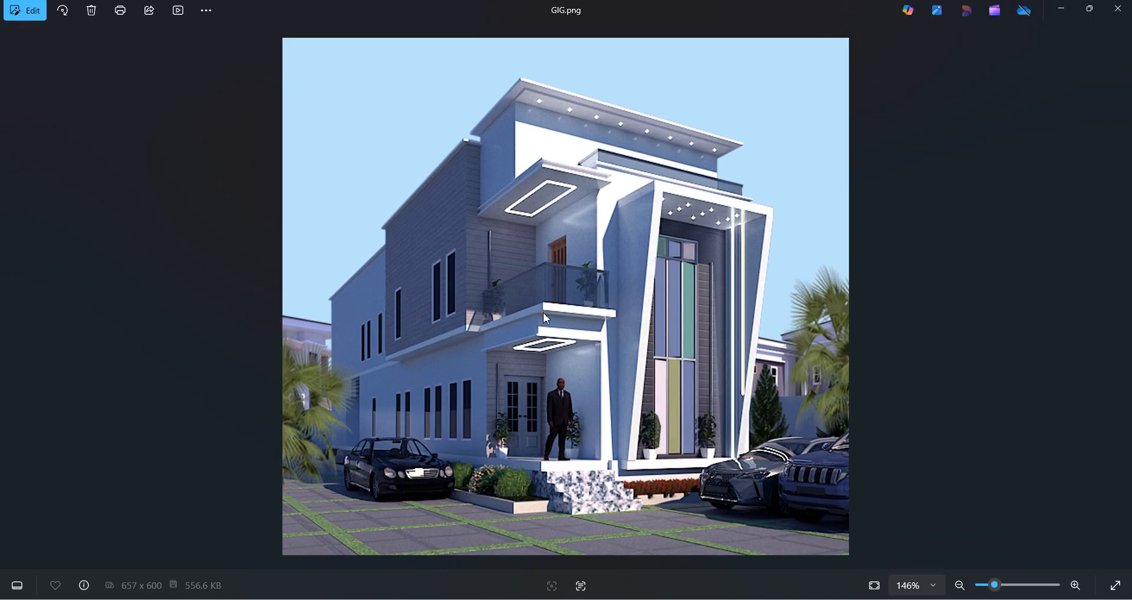
scroll(700, 315, down, 3)
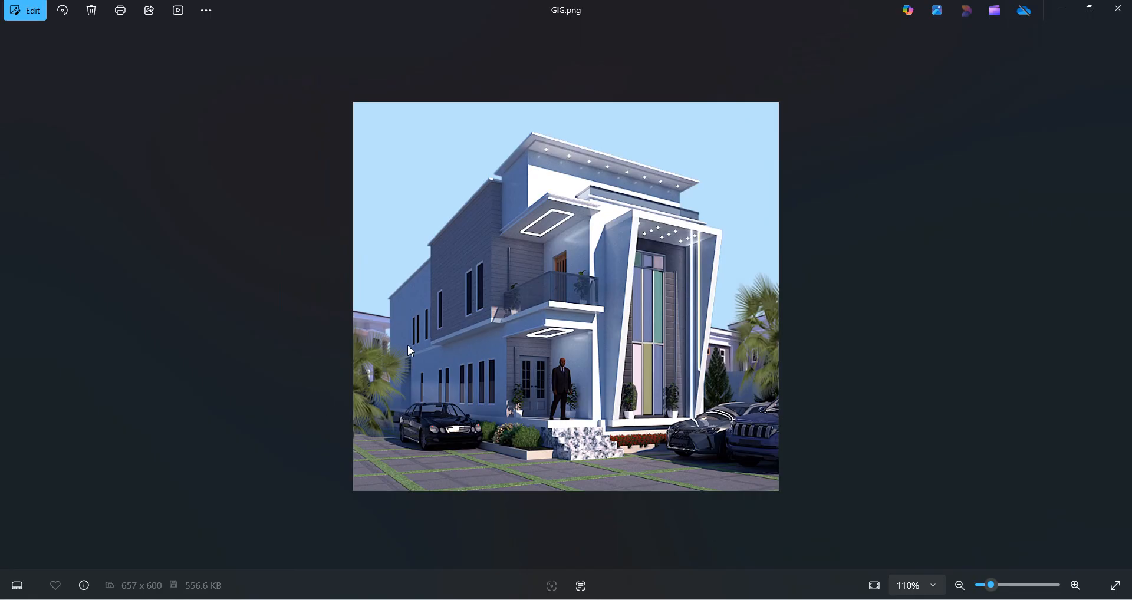
scroll(408, 346, up, 1)
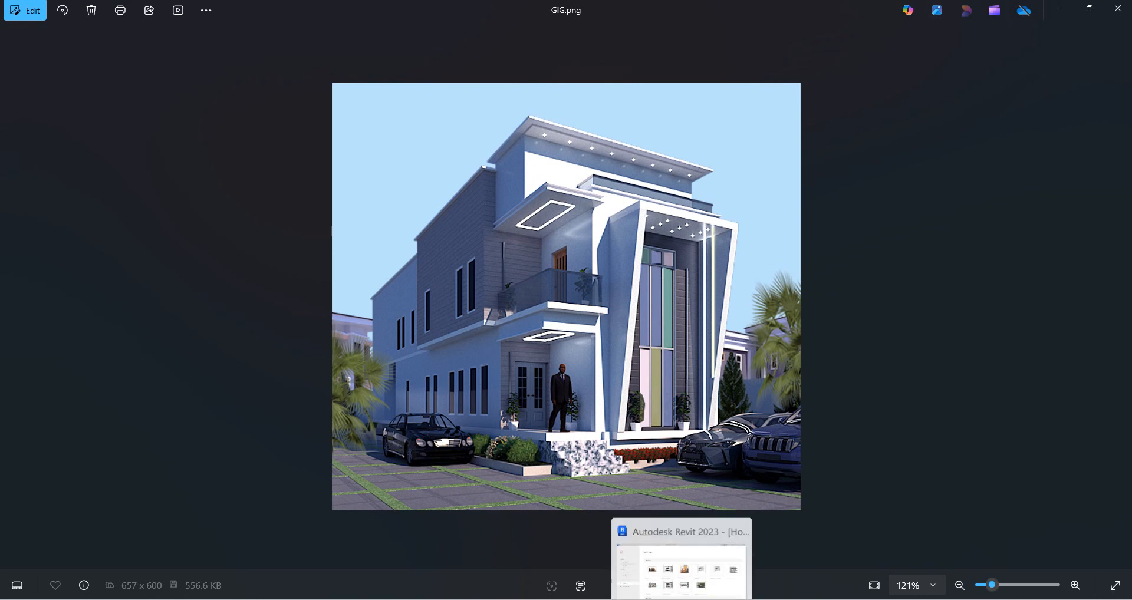
- Switch to Revit and create a new project from the Multinext.rte template in the English-Imperial folder
click(668, 556)
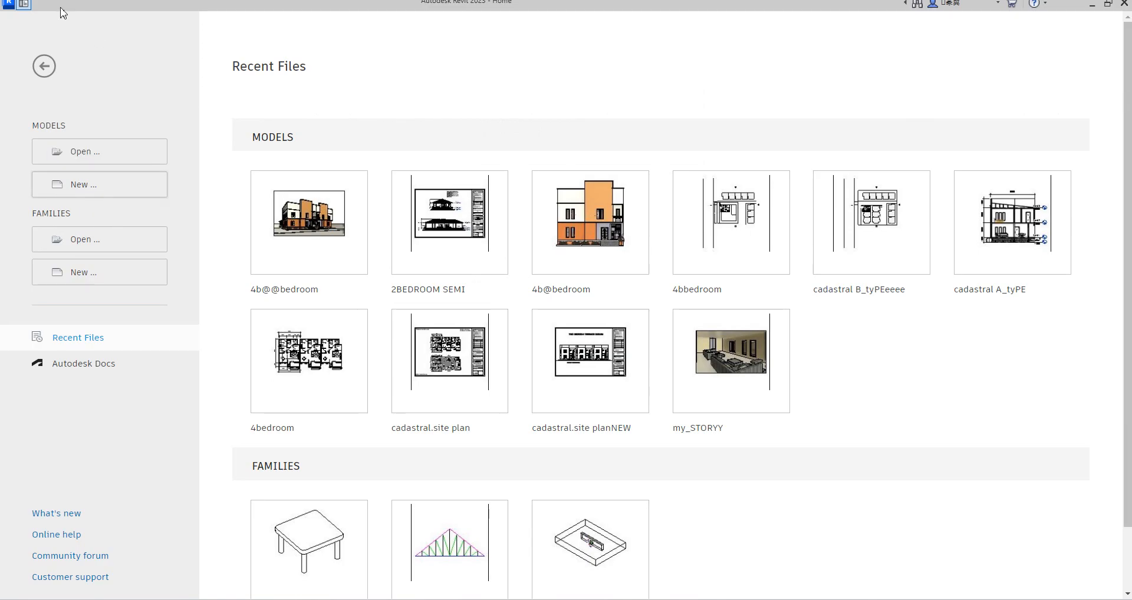
click(86, 190)
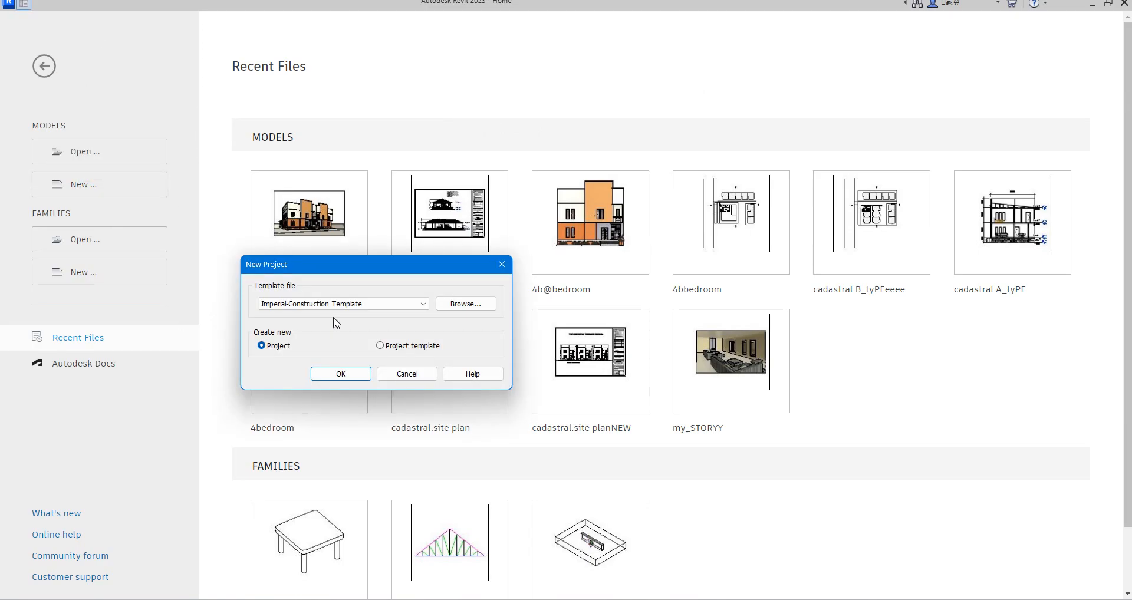
click(423, 305)
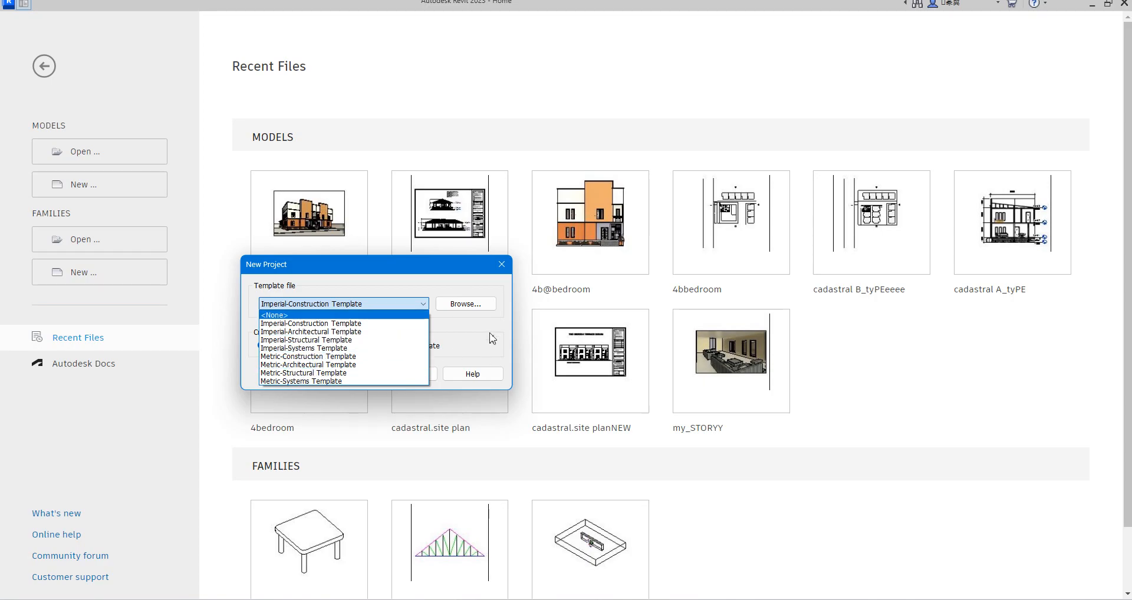
click(464, 314)
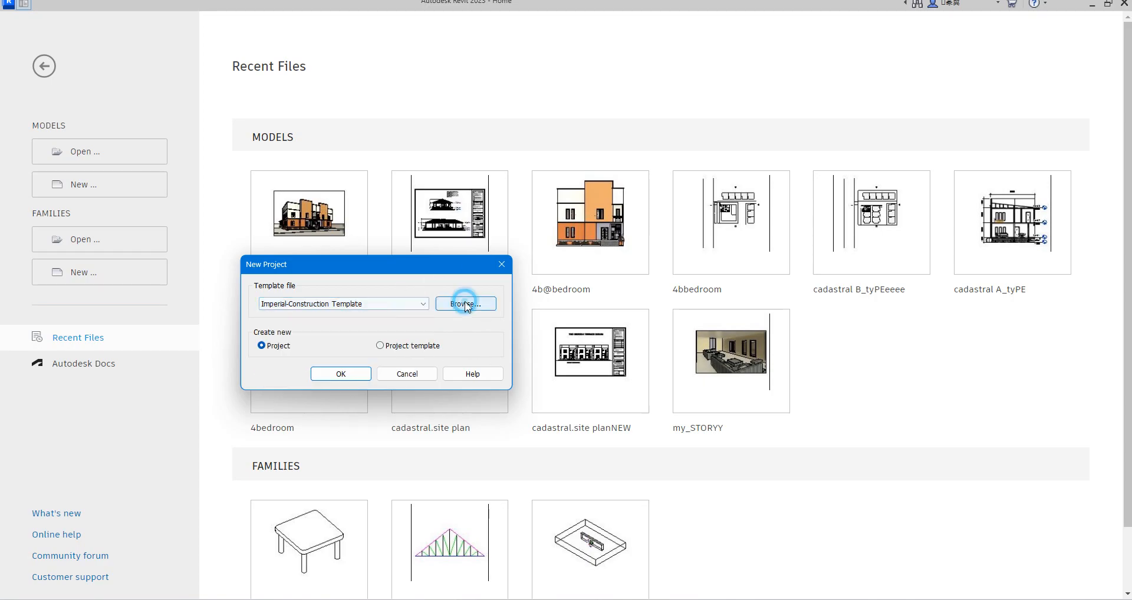
click(466, 304)
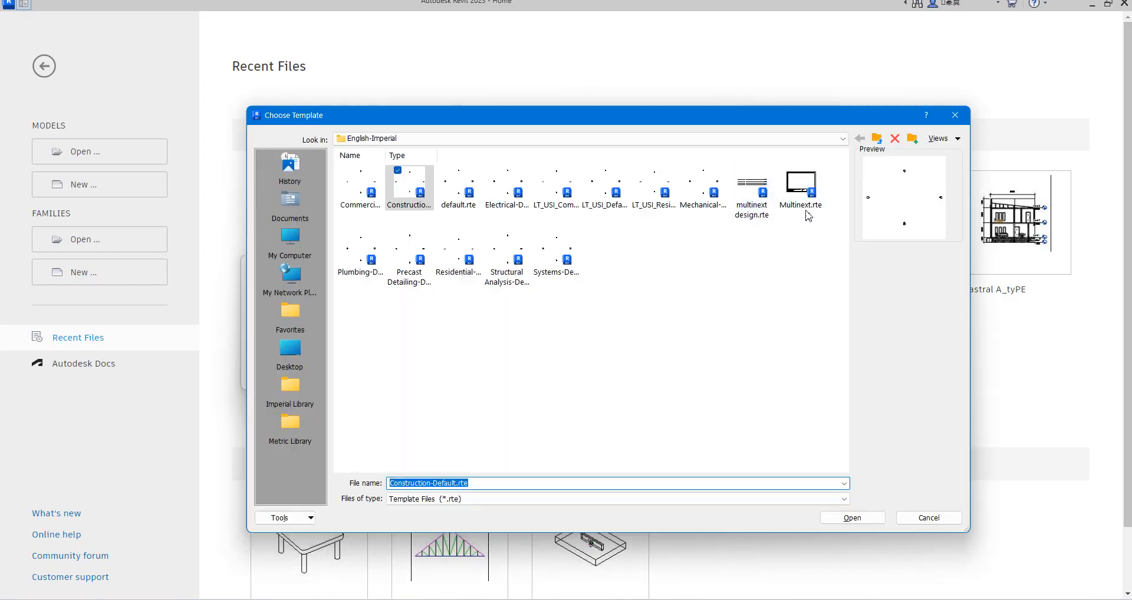
click(798, 188)
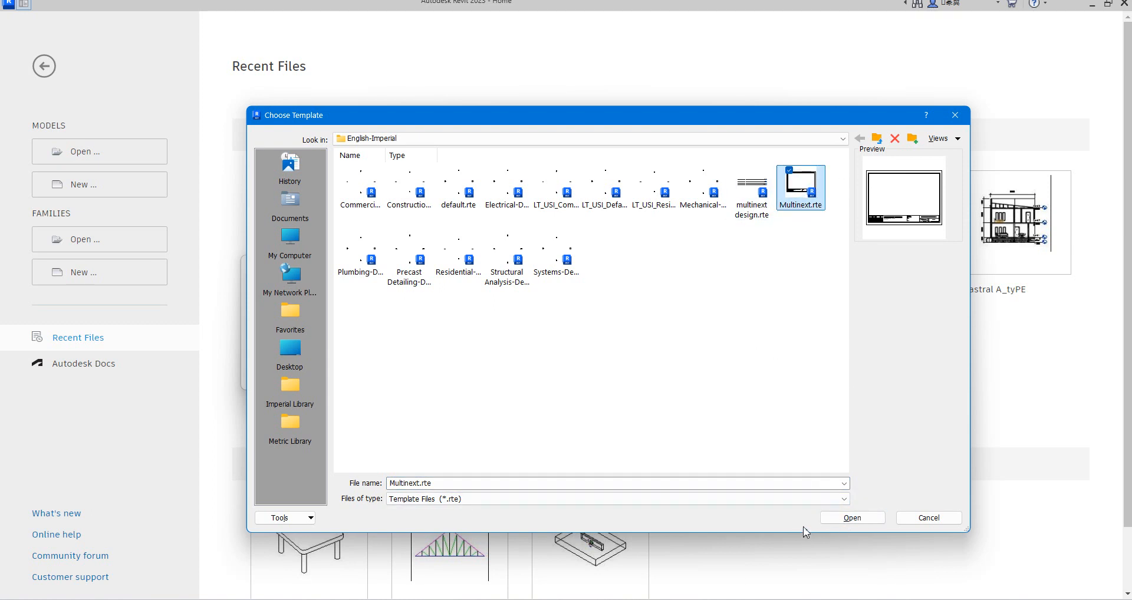
click(851, 518)
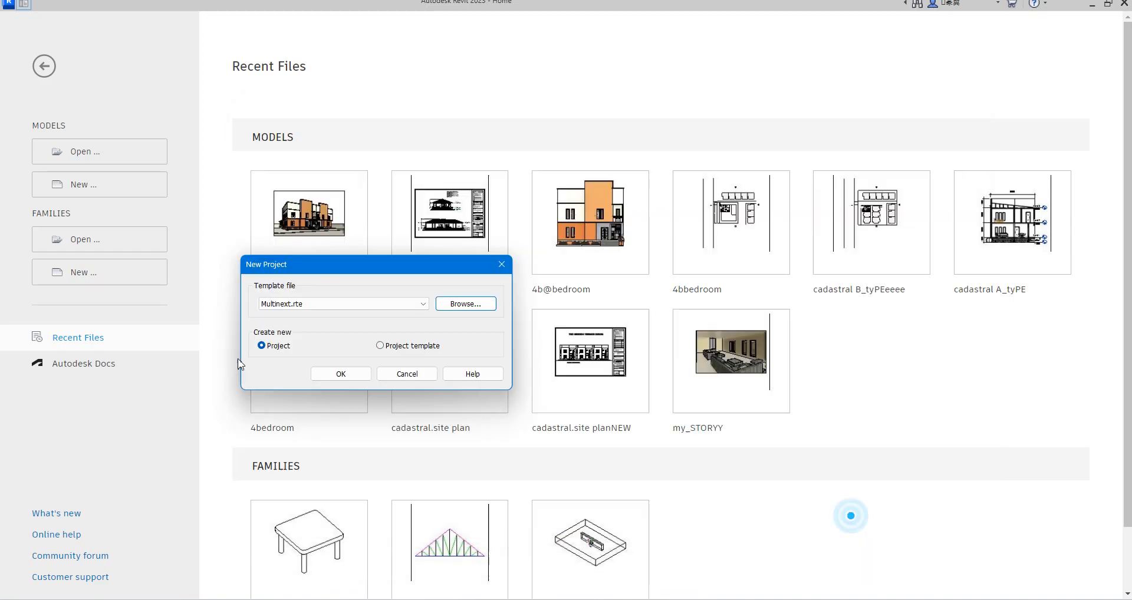
click(346, 374)
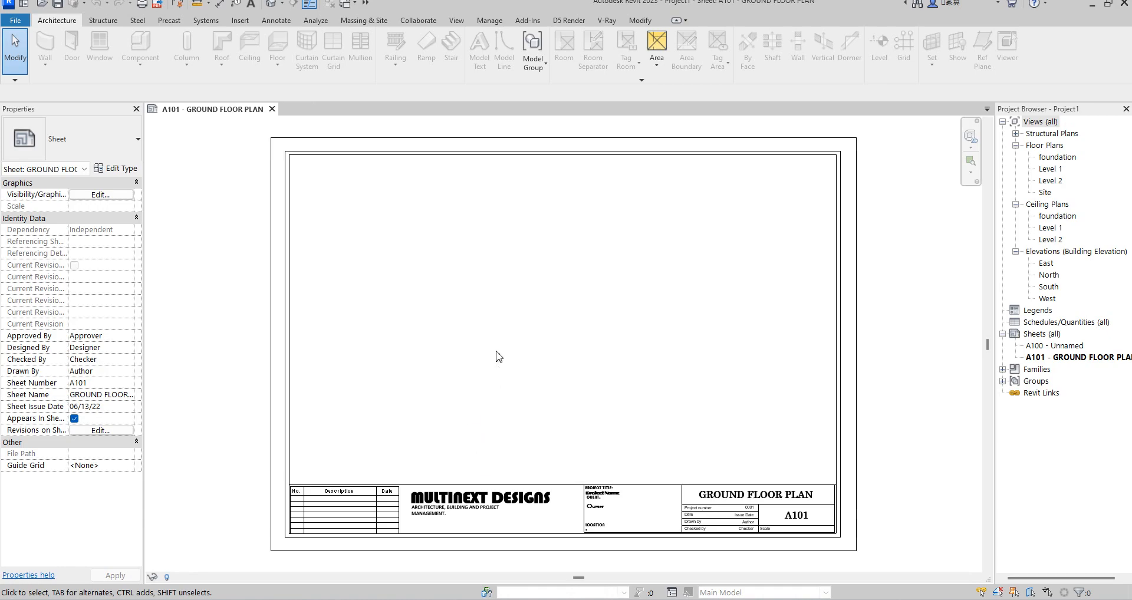
- Open the Level 1 floor plan view of the new project
scroll(531, 349, up, 2)
scroll(535, 359, down, 3)
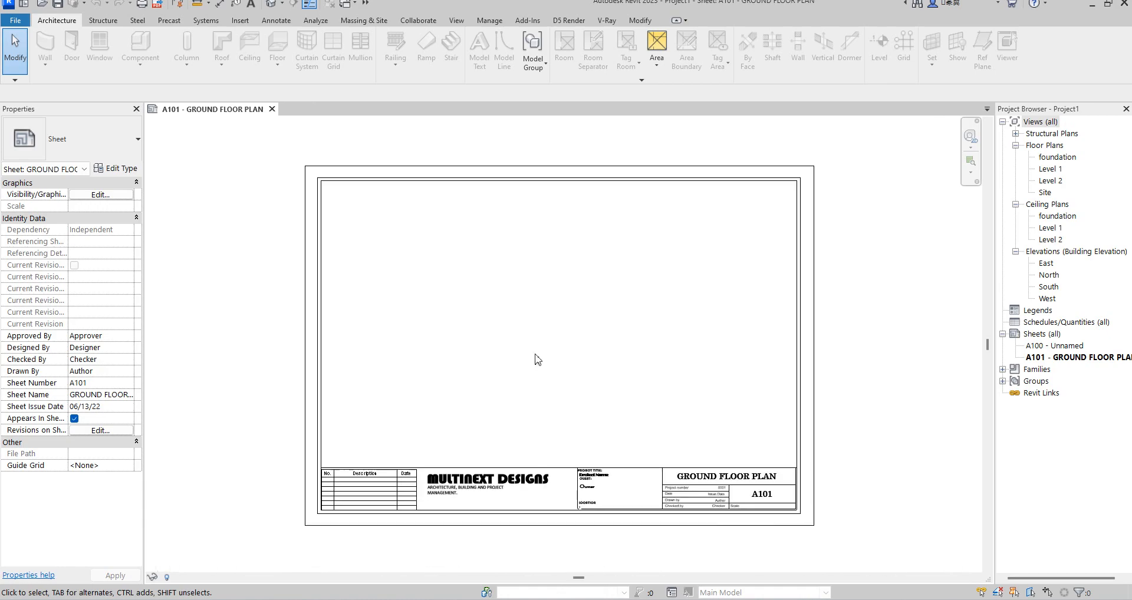
scroll(549, 390, up, 1)
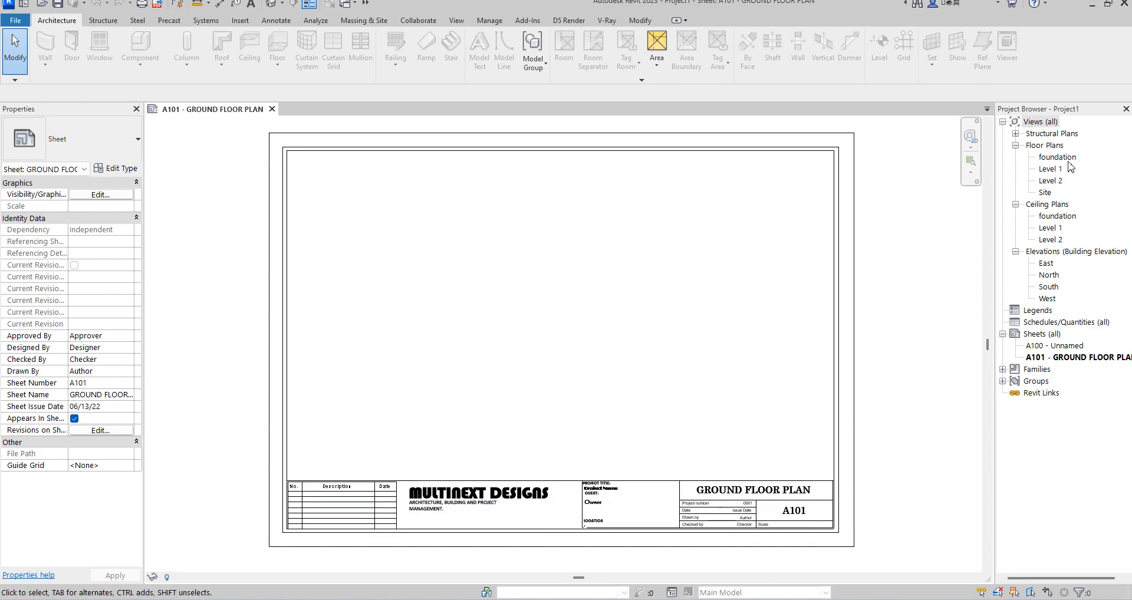
double_click(1051, 170)
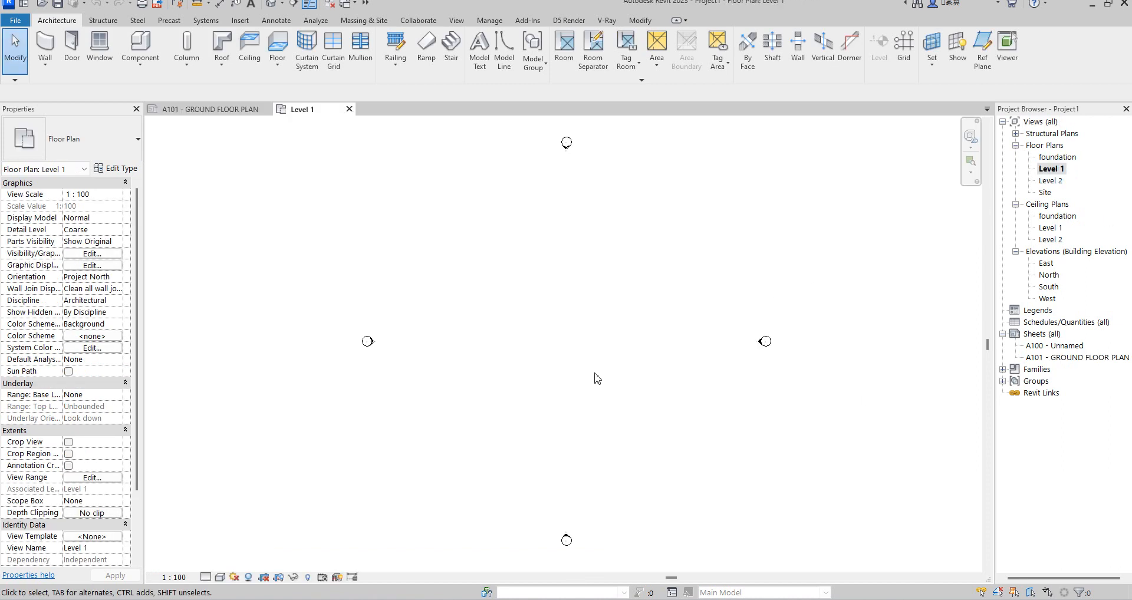
scroll(536, 286, up, 2)
scroll(472, 359, down, 4)
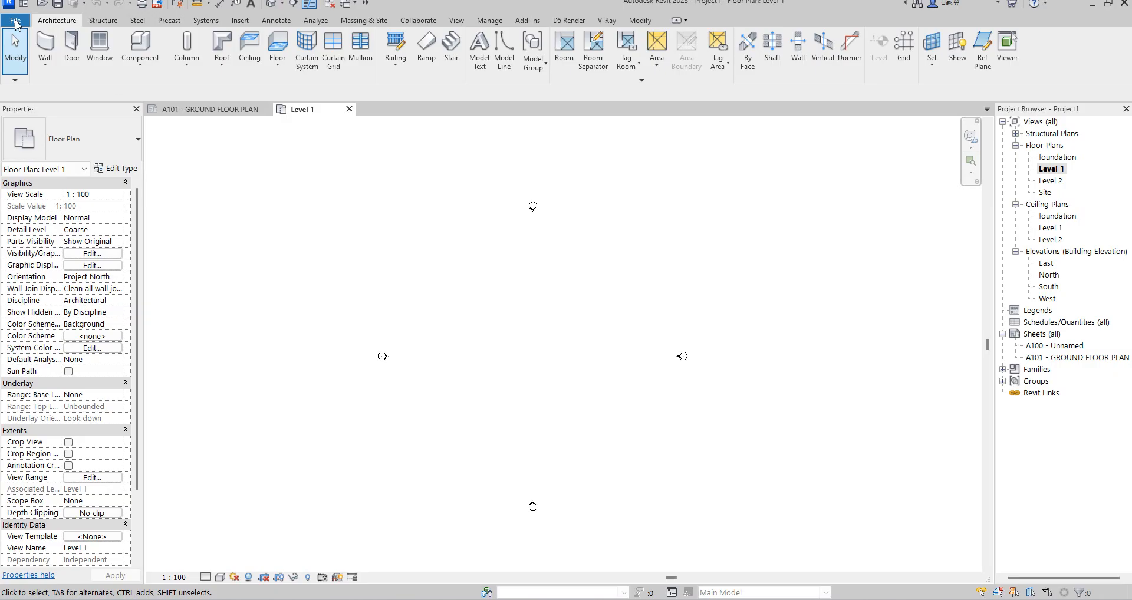
- Save the project as newDeal in the "new deal" folder on the Desktop
click(15, 21)
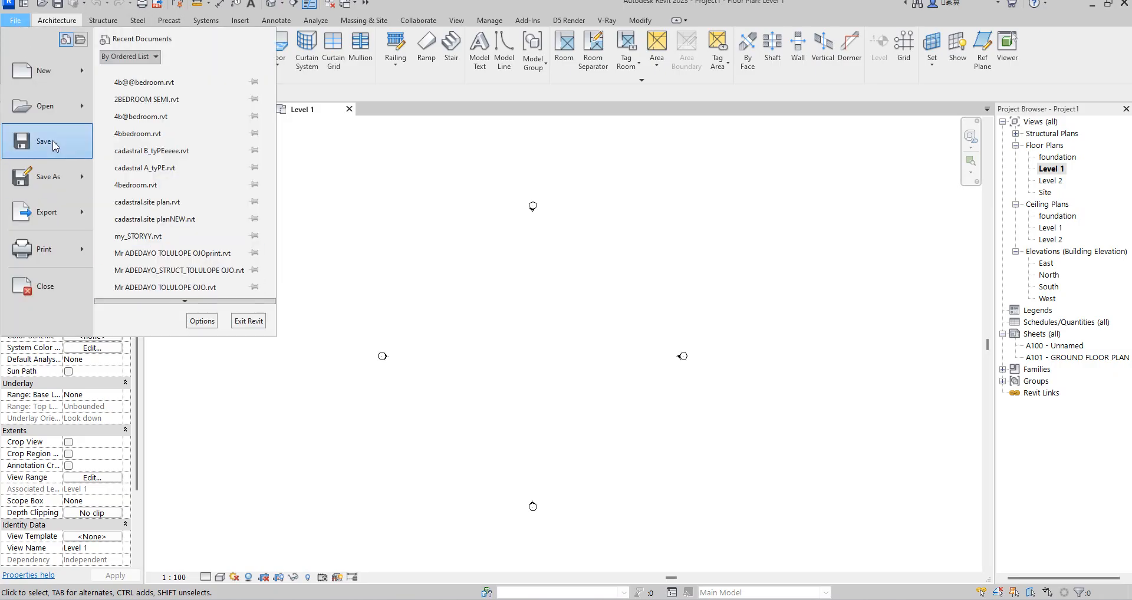
click(9, 137)
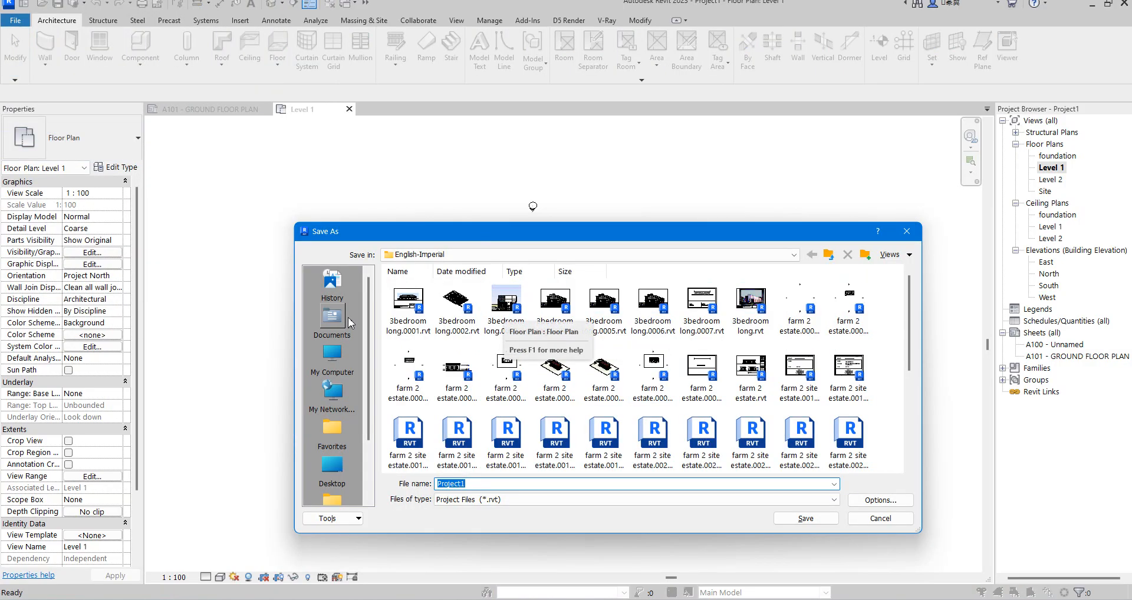
click(332, 463)
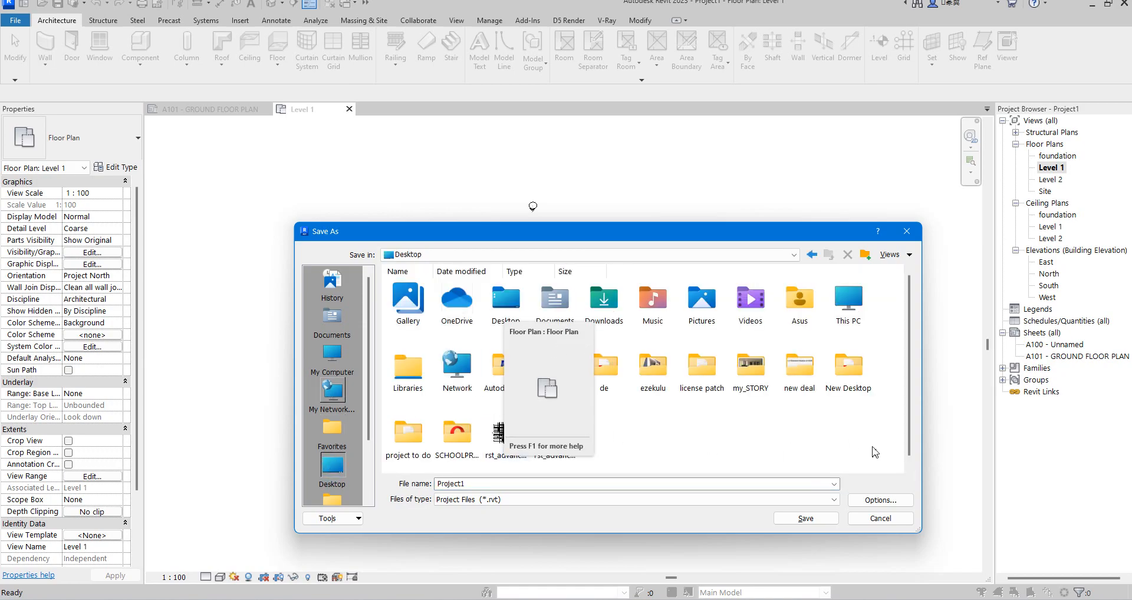
double_click(806, 370)
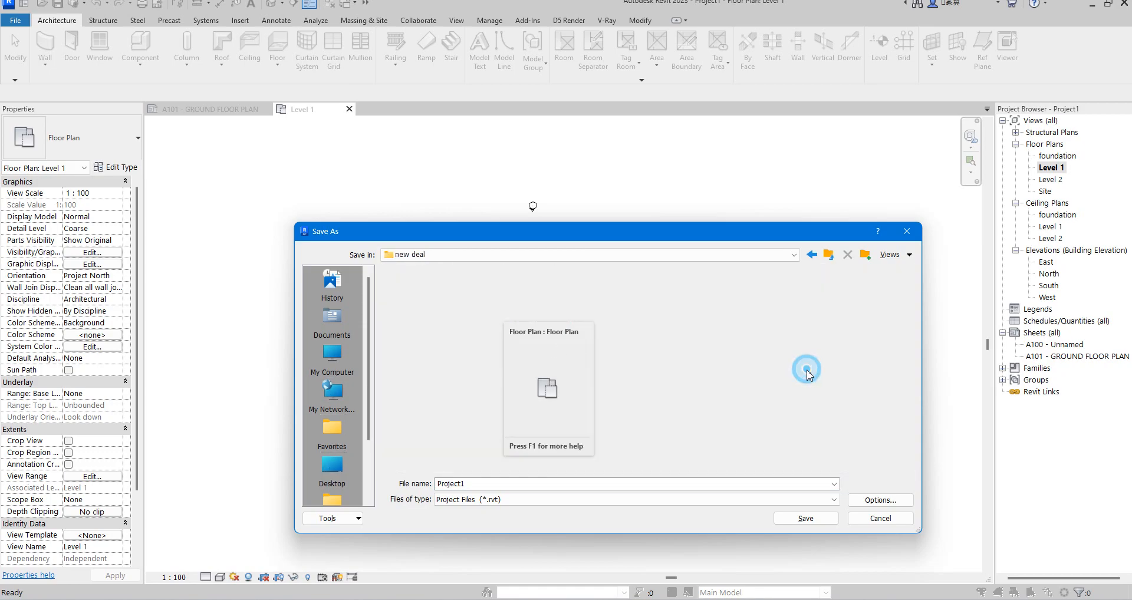
double_click(480, 486)
text(newDeal)
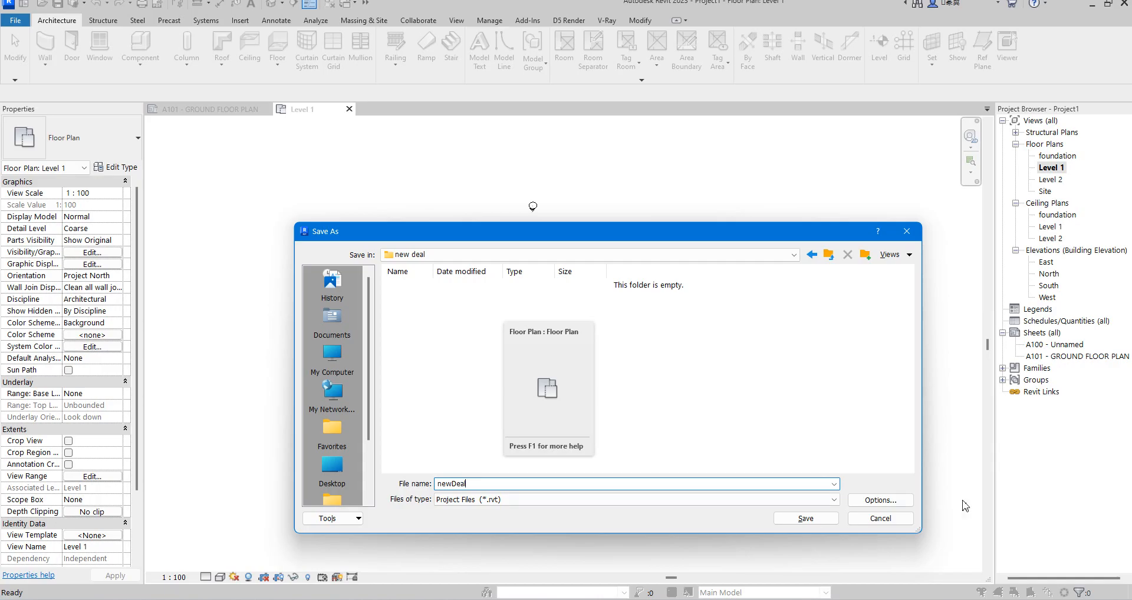
click(811, 517)
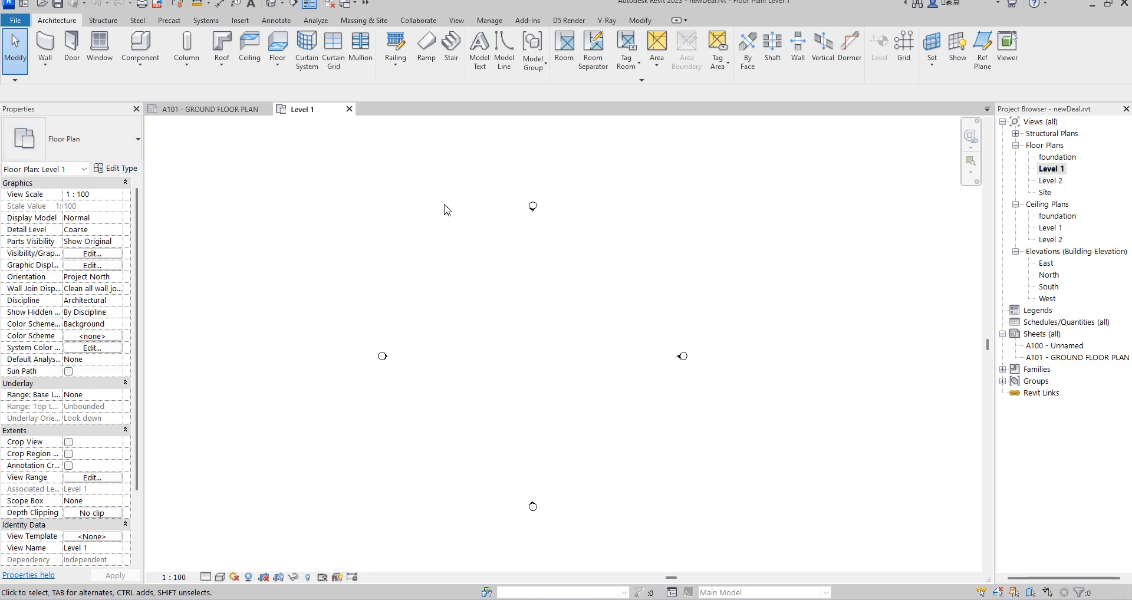
- Draw a horizontal detail line about 32000 mm long in the upper part of the area between the elevation markers
click(278, 22)
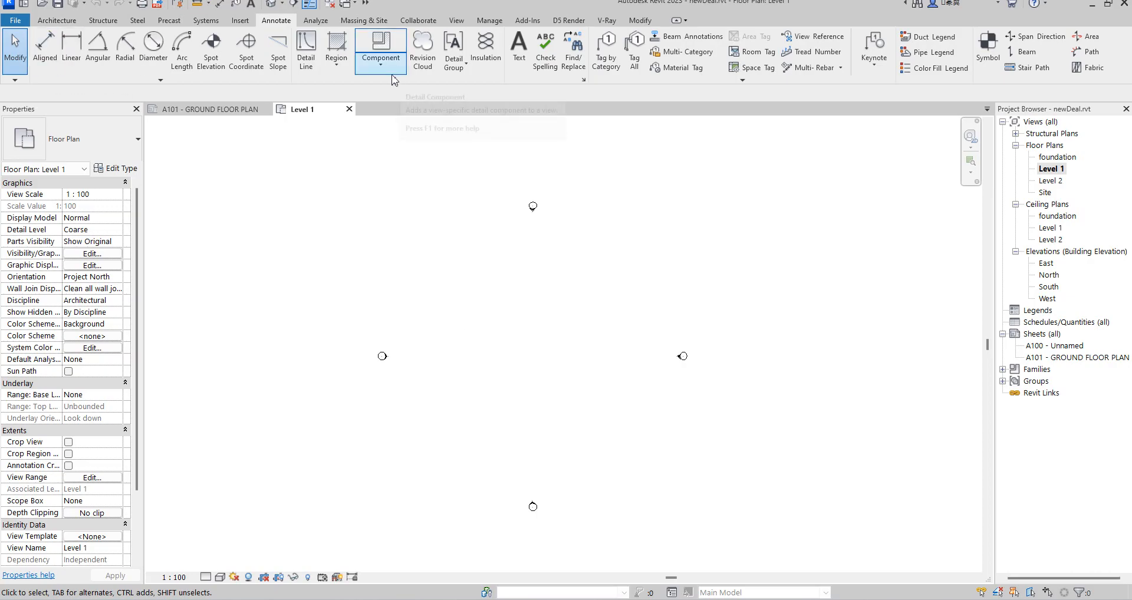
click(307, 57)
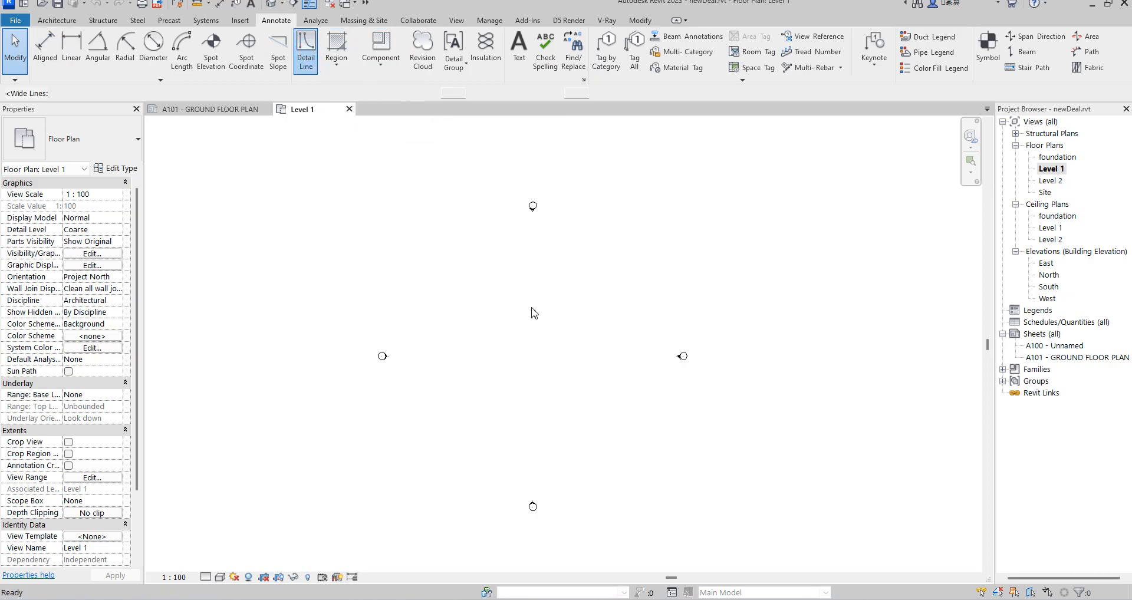
click(437, 299)
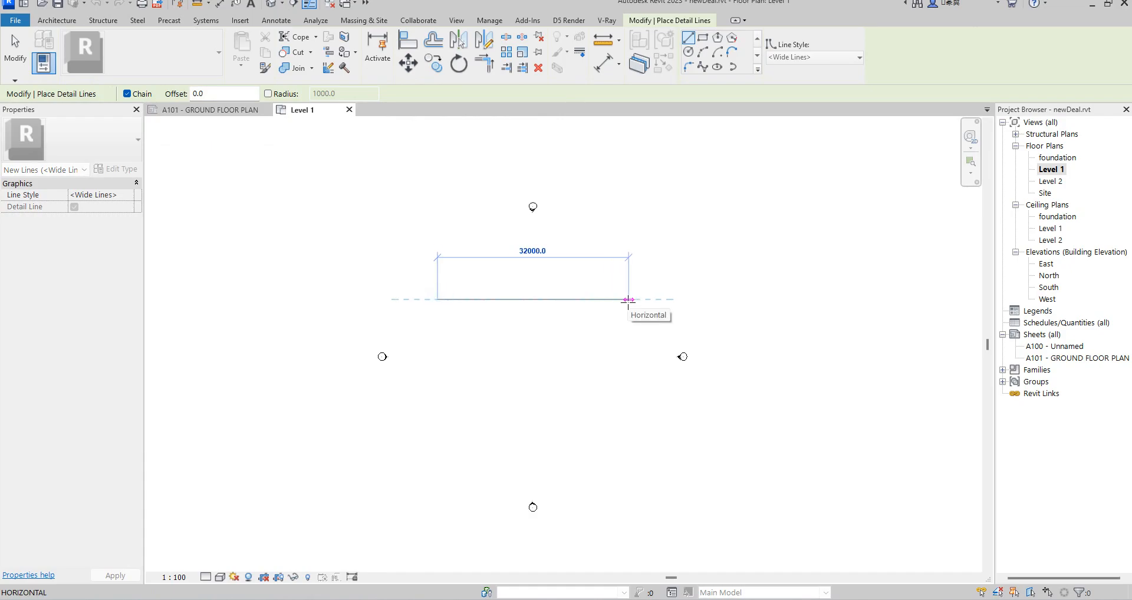
click(629, 300)
key(Escape)
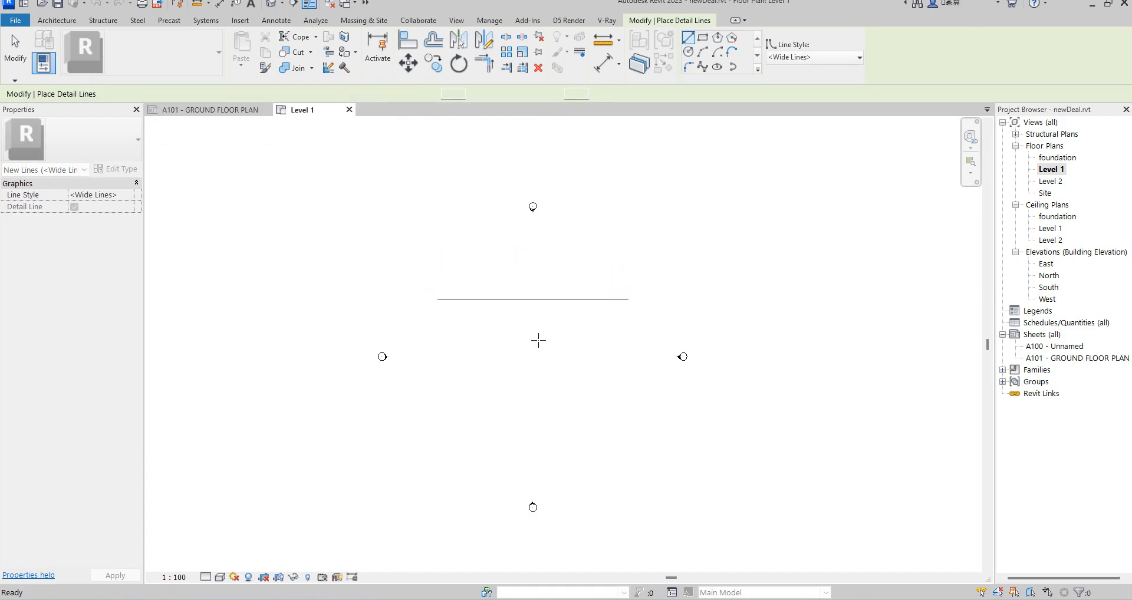
key(Escape)
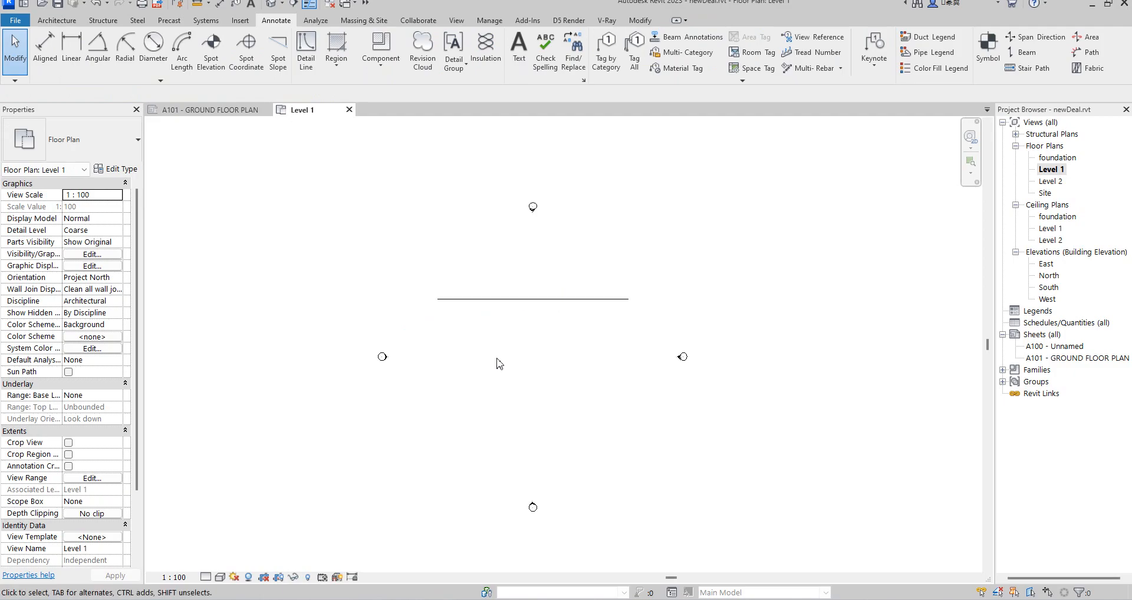
- Set the project's length units to feet
key(u)
key(n)
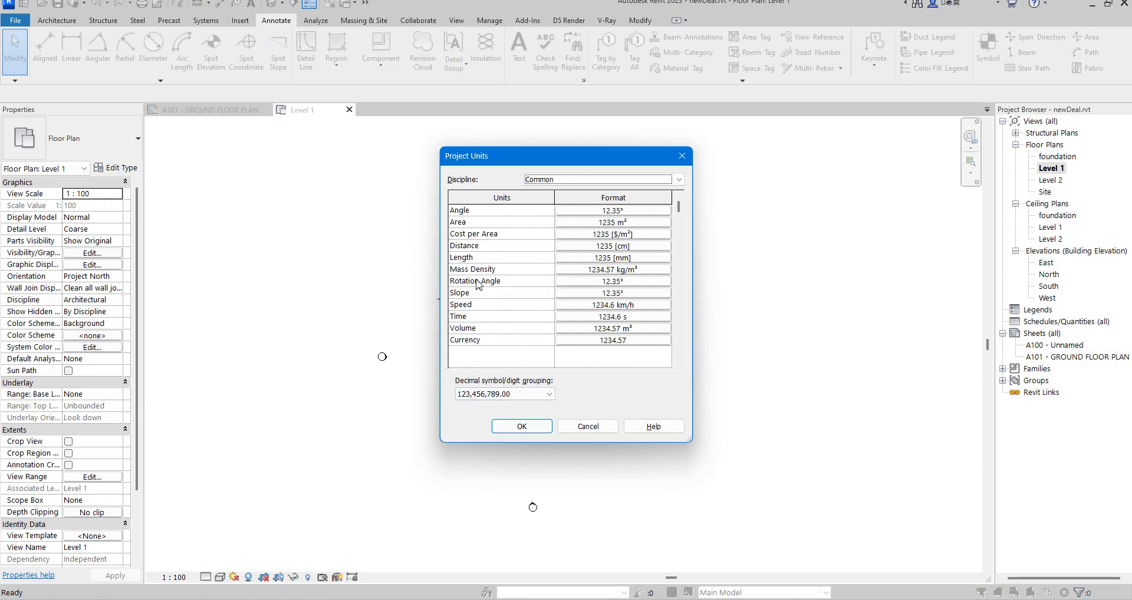
click(634, 260)
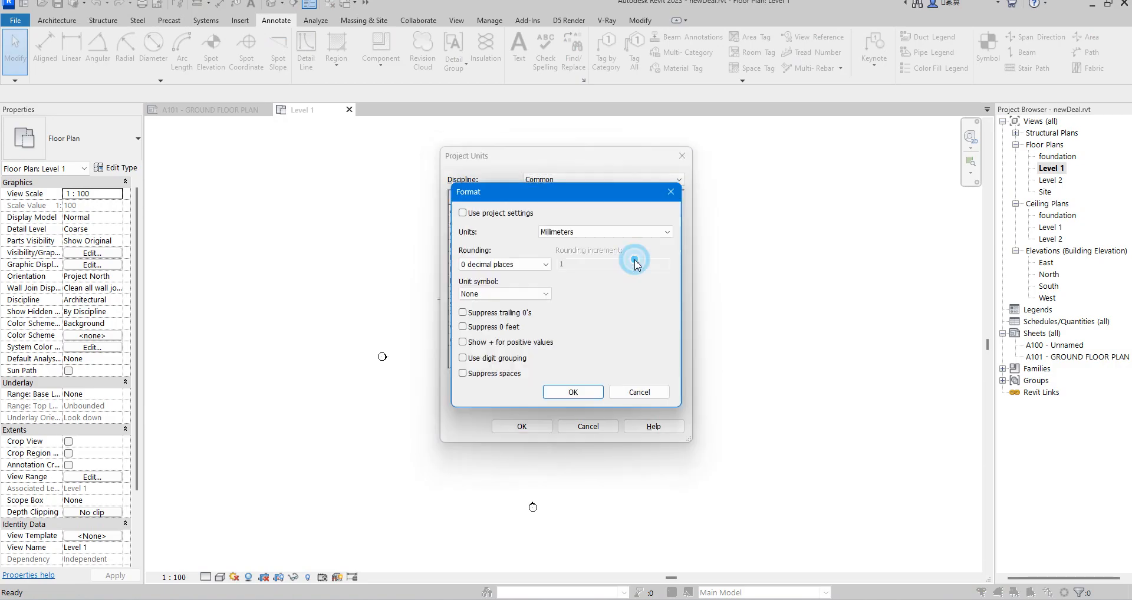
click(587, 233)
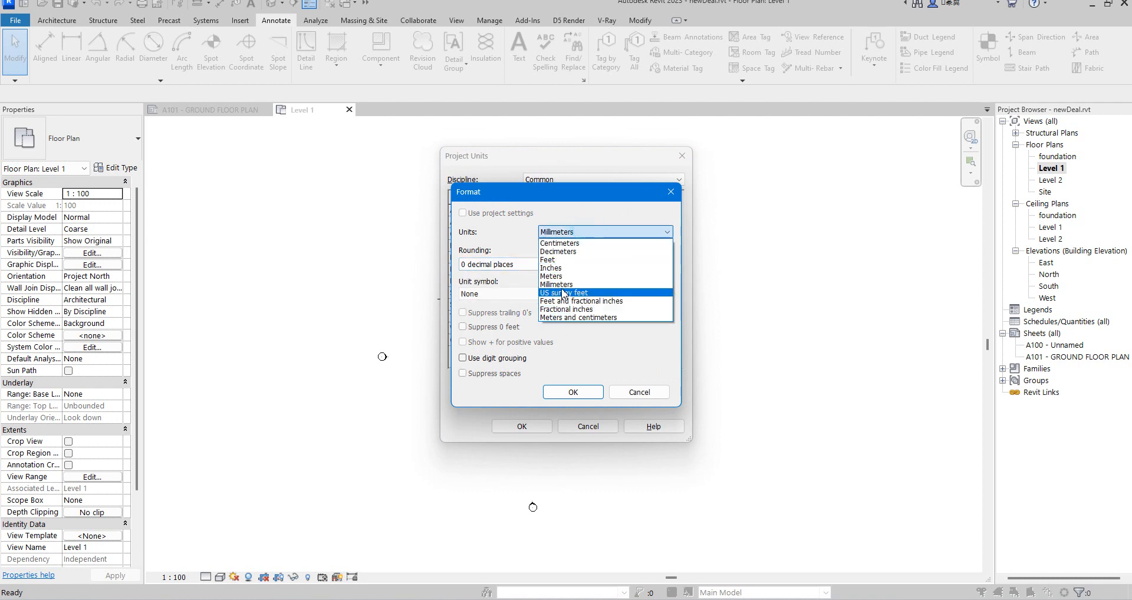
click(561, 260)
click(571, 392)
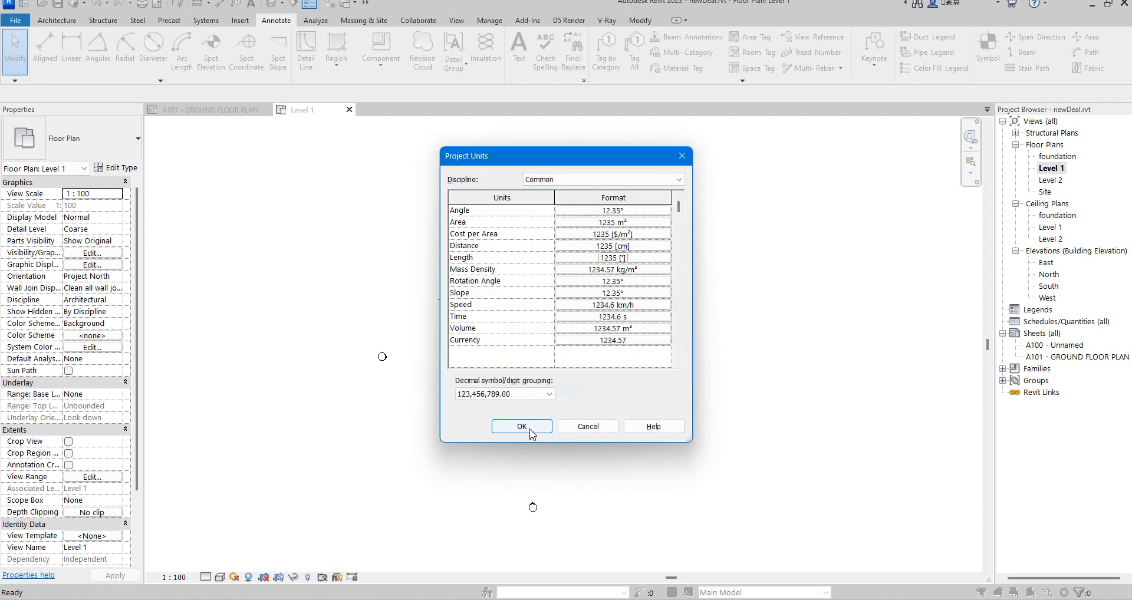
click(522, 426)
- Delete the existing horizontal detail line between the elevation markers
click(536, 299)
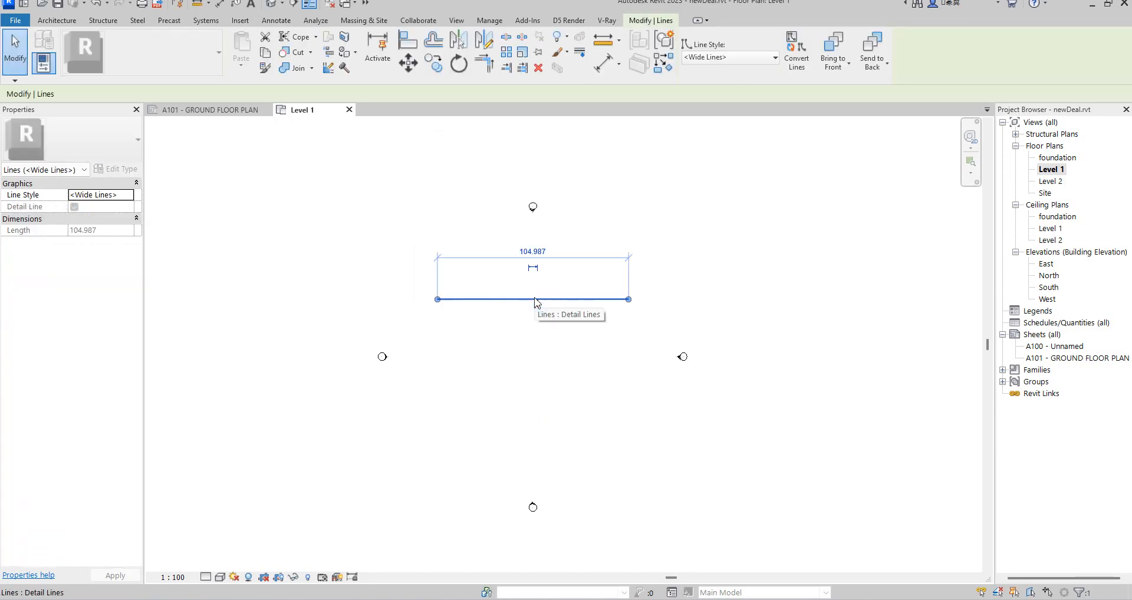
scroll(531, 253, up, 2)
key(Delete)
- Draw a horizontal detail line 100 ft long in the upper part of the area between the elevation markers
click(305, 55)
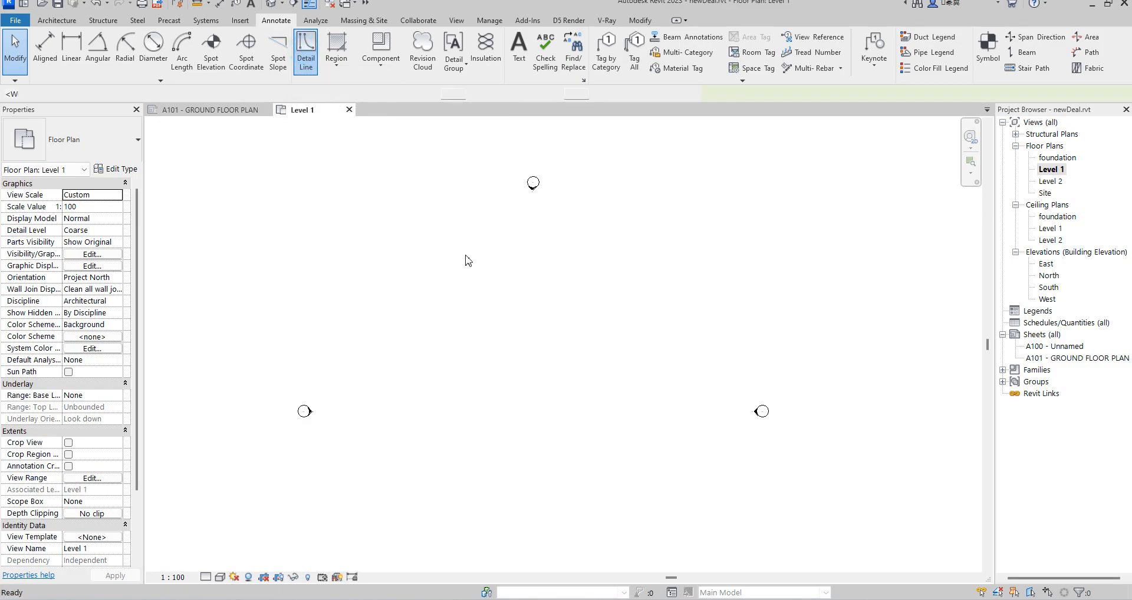
click(406, 305)
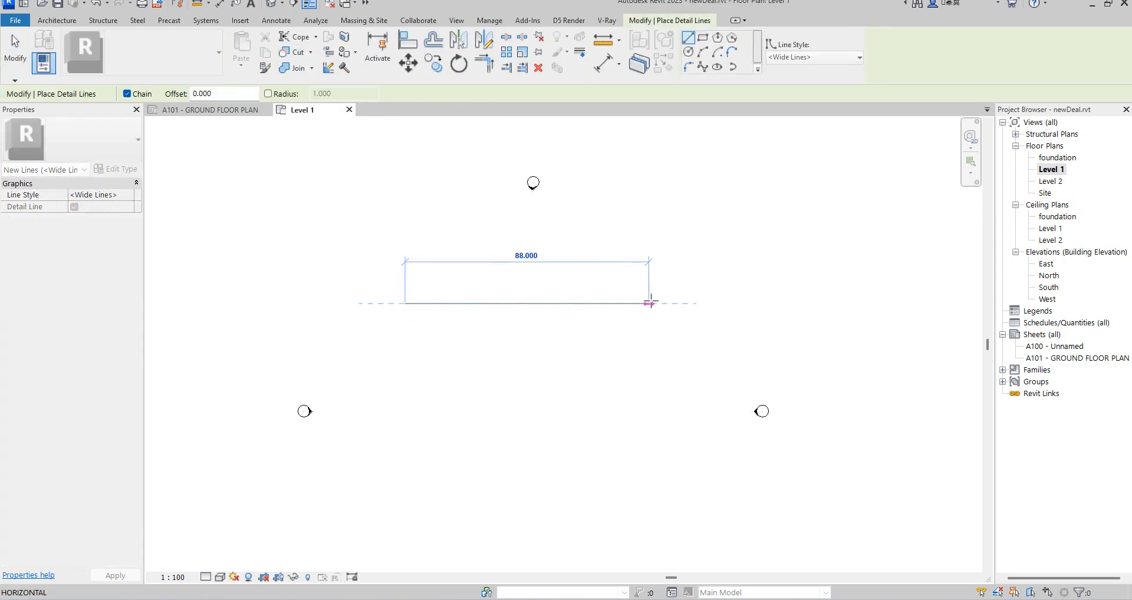
text(1000)
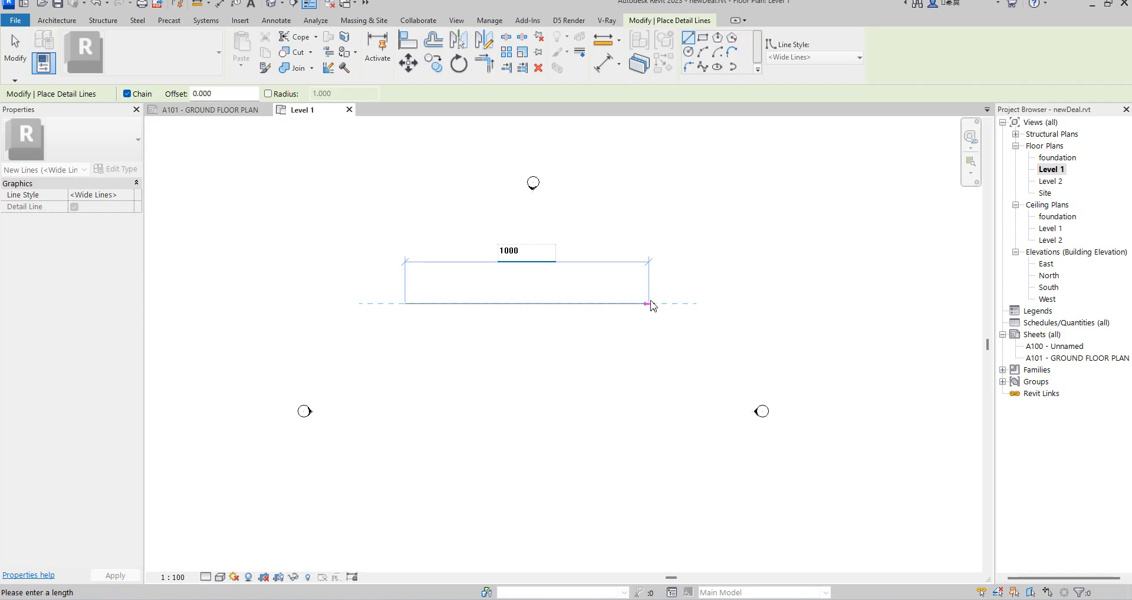
key(BackSpace)
key(Return)
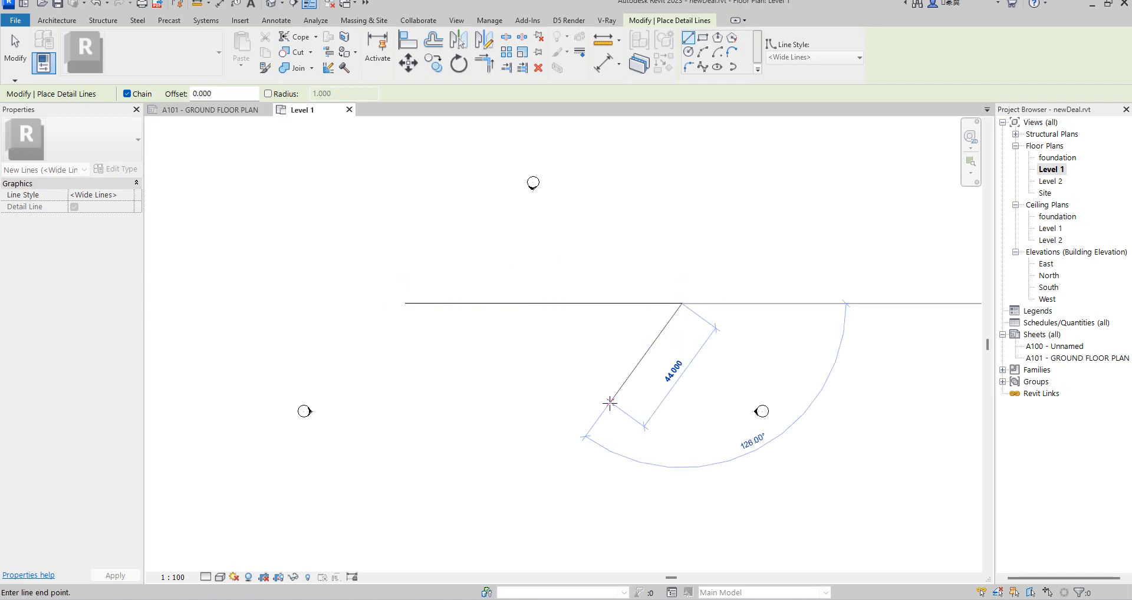
key(Escape)
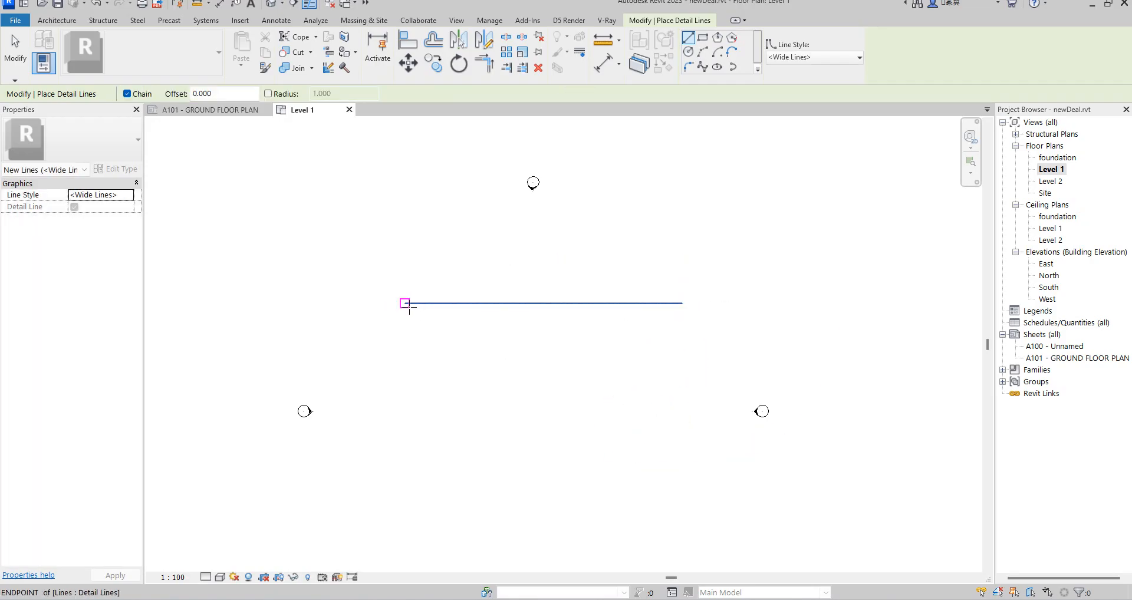
- Complete the rectangular plot boundary below the 100 ft line with detail lines, making its sides 30 ft long
click(405, 303)
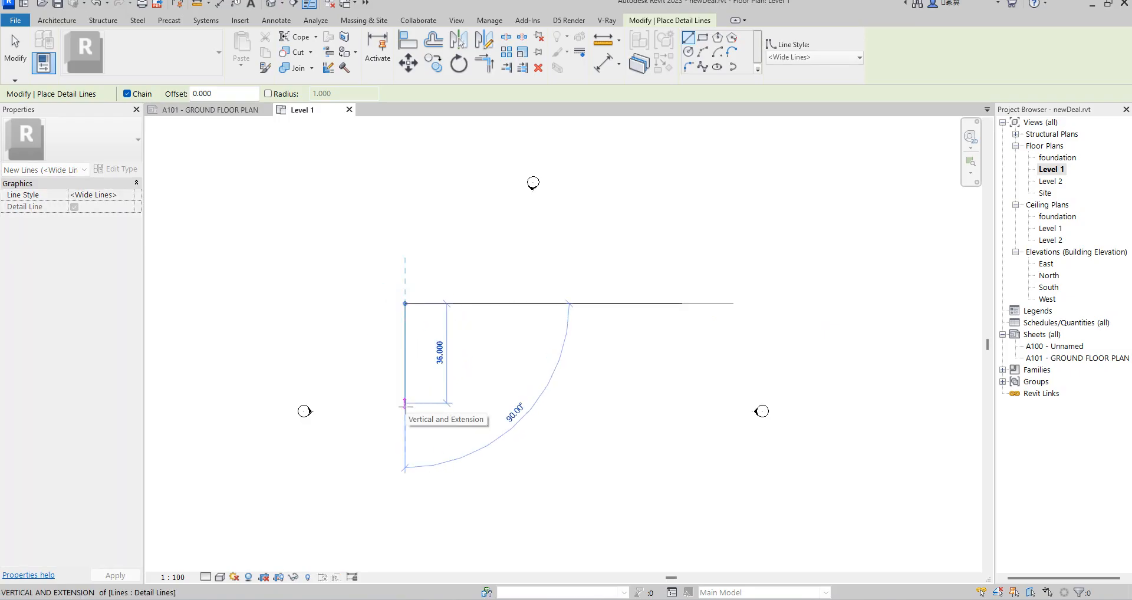
text(300)
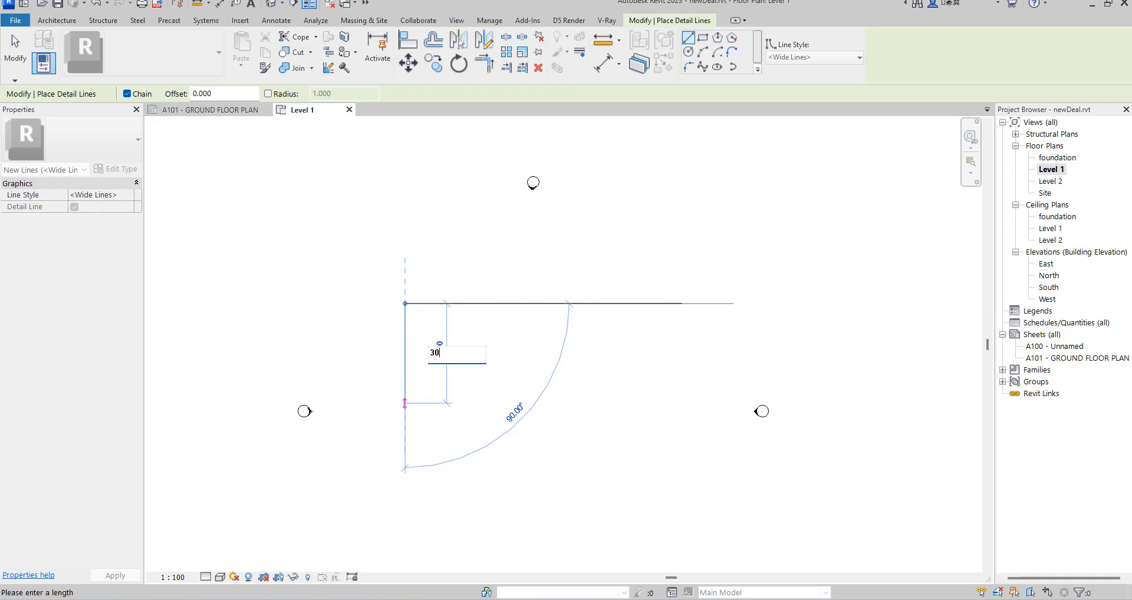
key(Return)
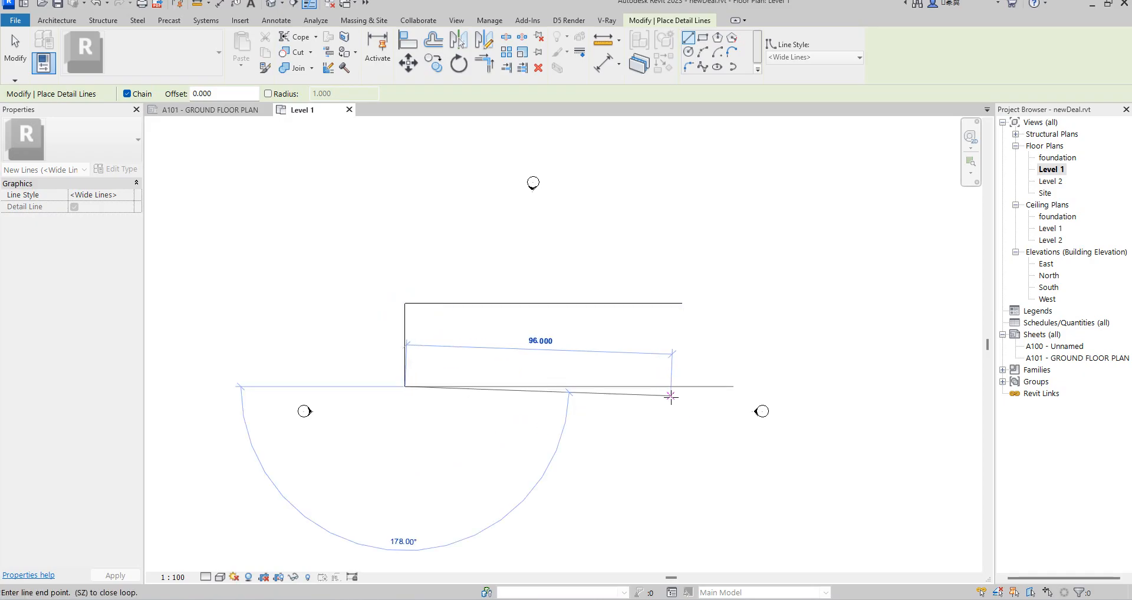
click(683, 386)
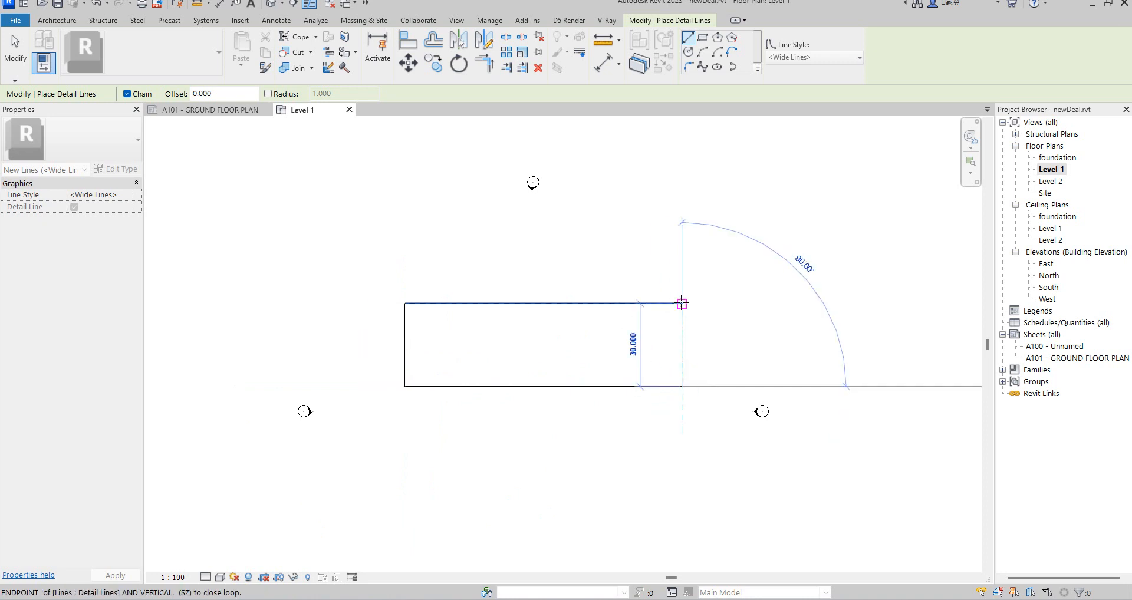
click(683, 303)
scroll(500, 321, up, 2)
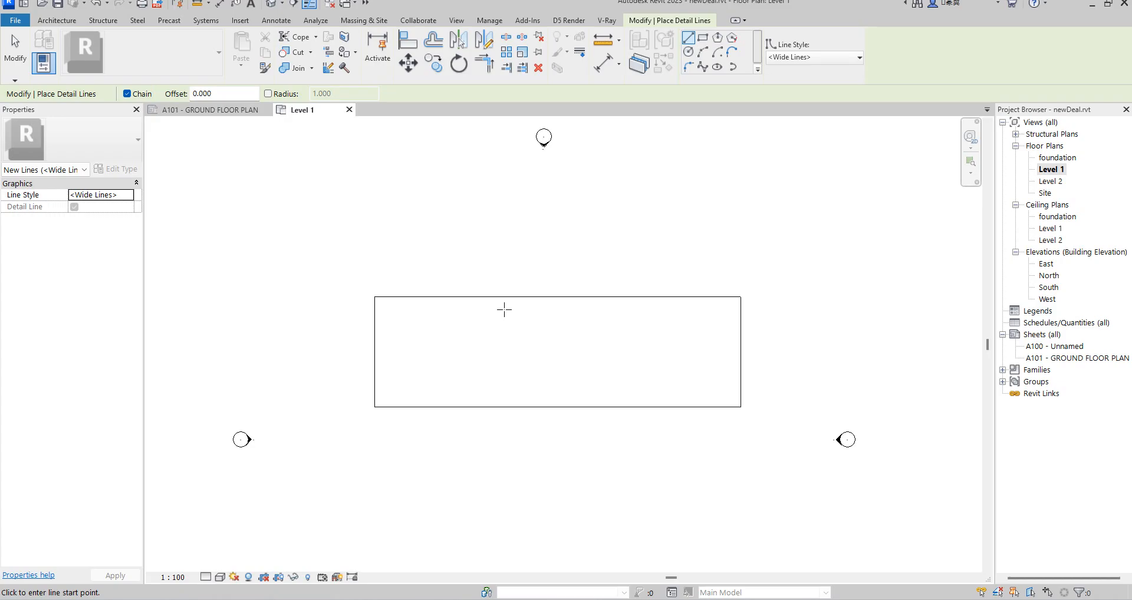
- Add aligned dimensions for the plot's width above it and for its depth to its left
click(602, 62)
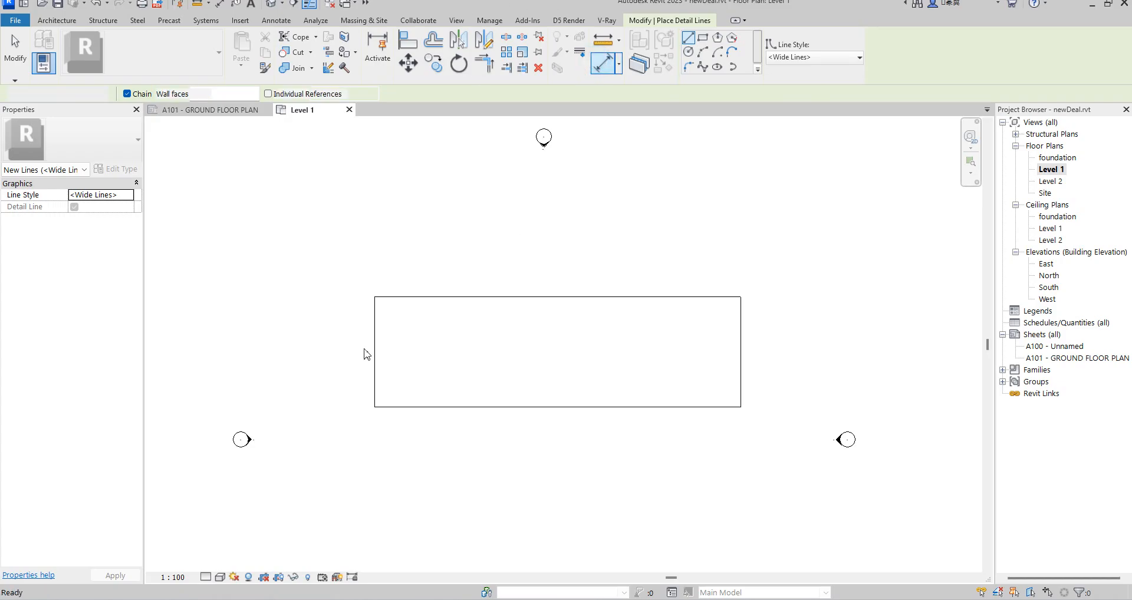
click(374, 344)
click(741, 348)
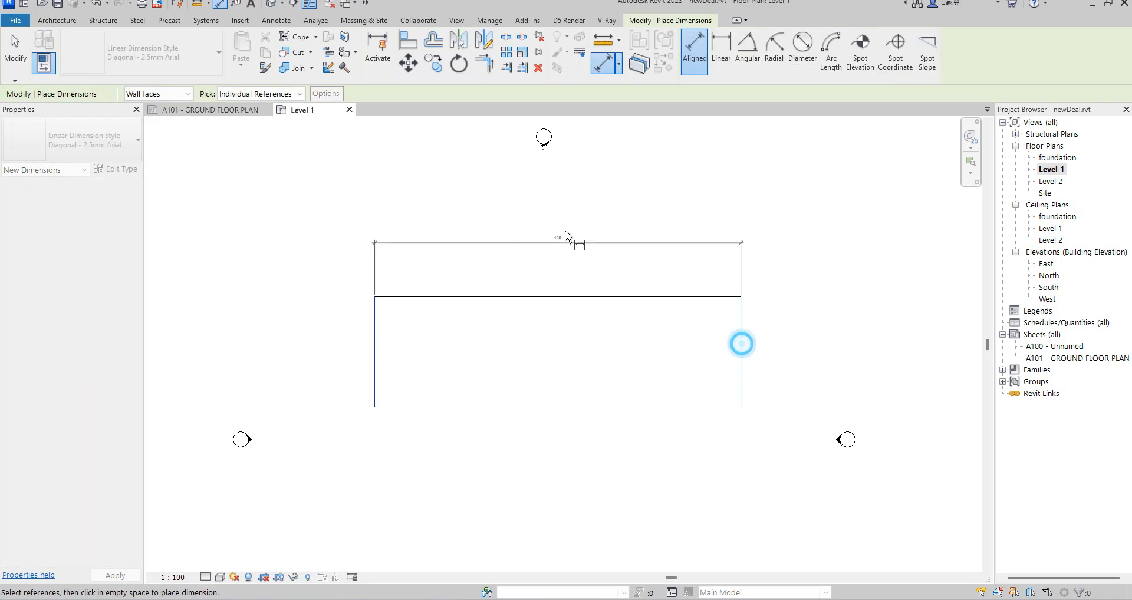
click(570, 246)
click(528, 295)
click(542, 406)
click(342, 369)
right_click(476, 323)
click(513, 330)
right_click(495, 325)
click(525, 335)
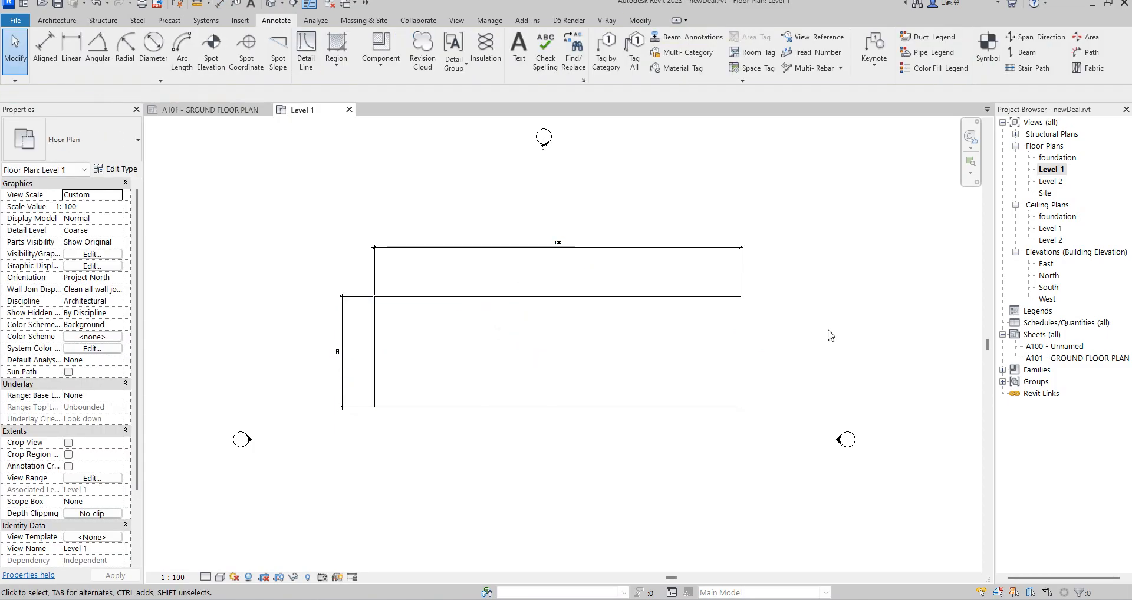
- Set the project's length units to millimetres
scroll(525, 247, up, 2)
scroll(610, 245, up, 1)
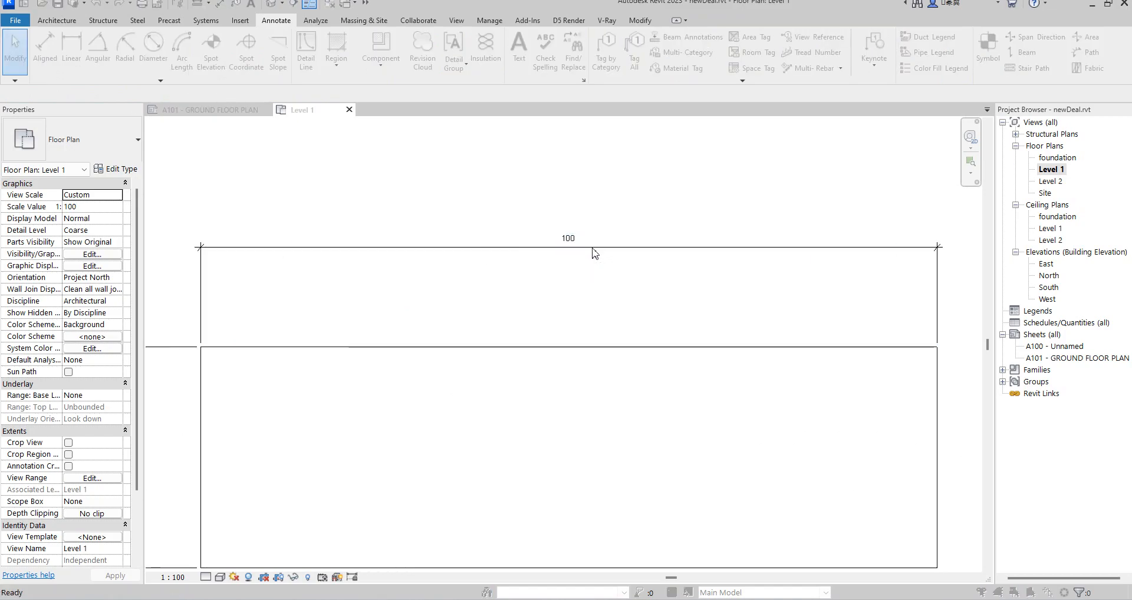
key(u)
key(n)
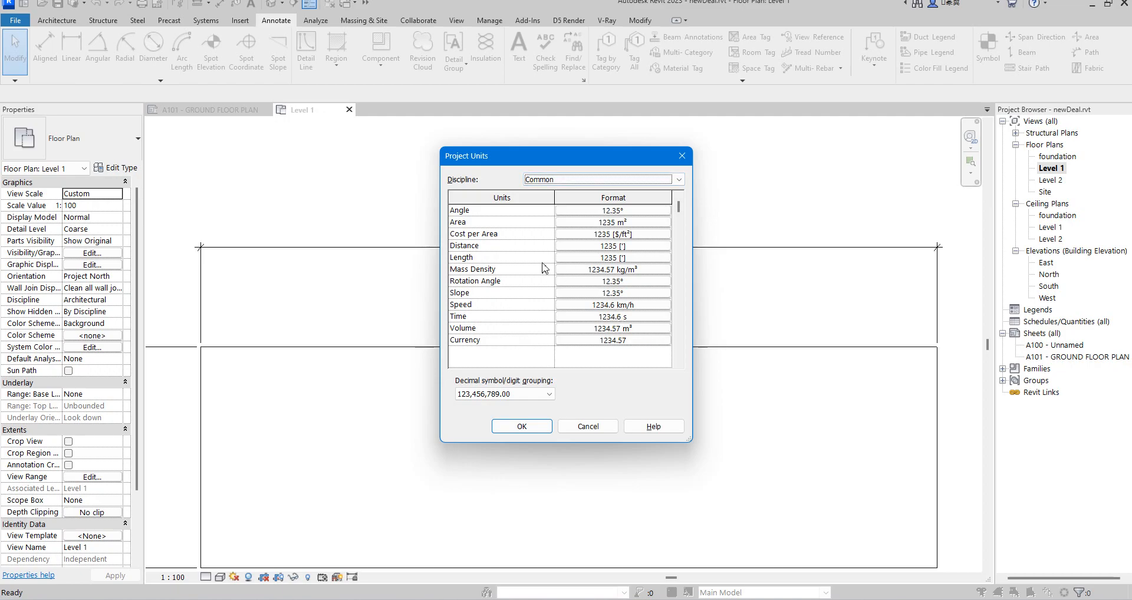
click(624, 259)
click(581, 233)
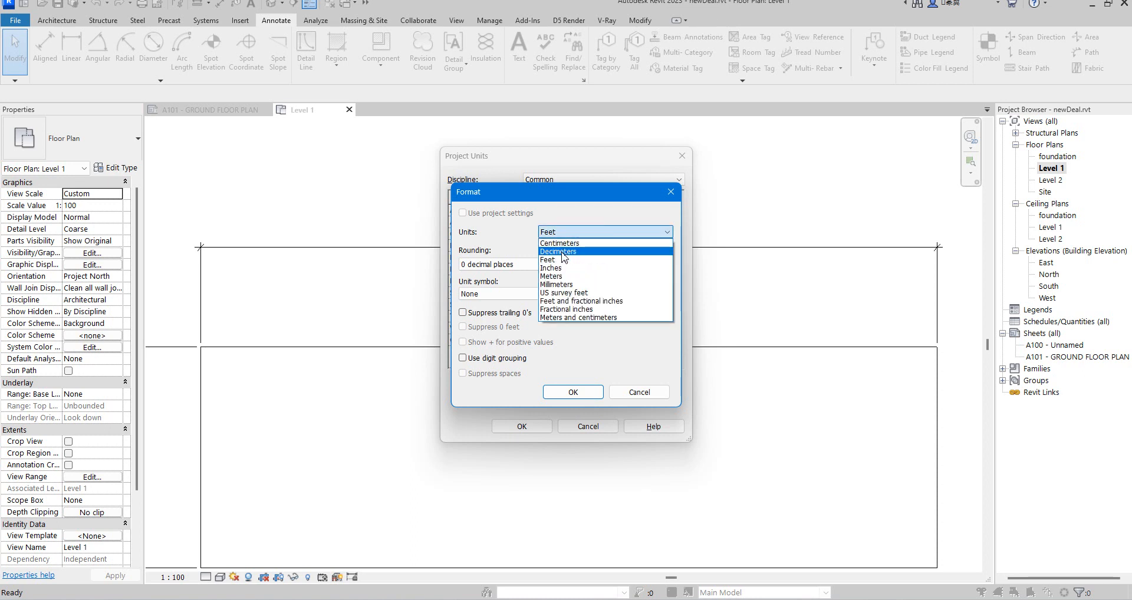
click(566, 284)
click(572, 393)
click(525, 426)
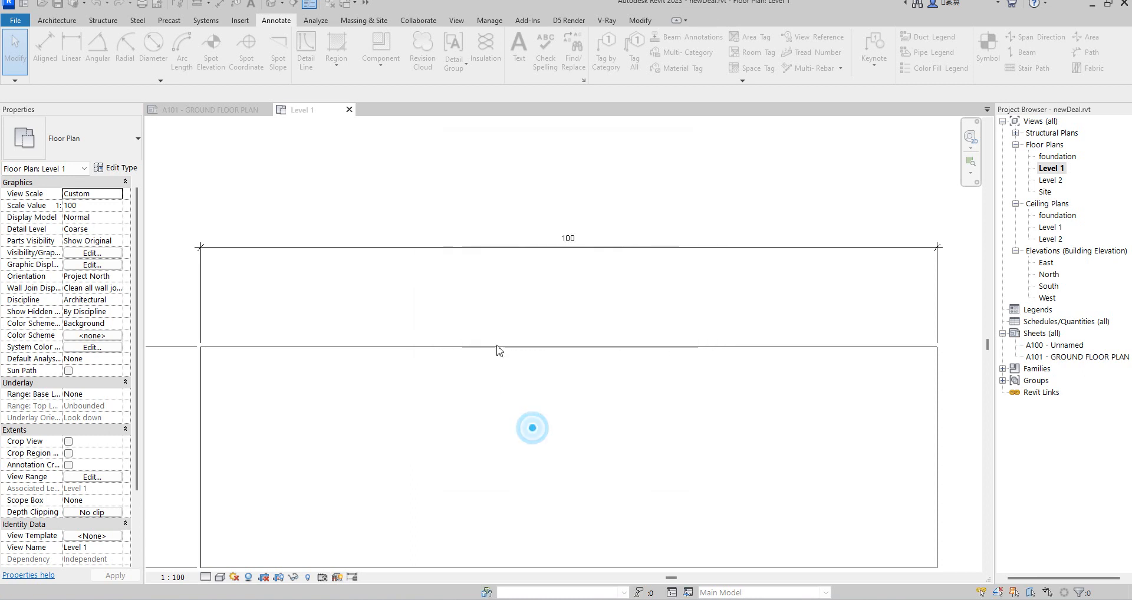
scroll(569, 251, down, 5)
scroll(470, 368, up, 5)
scroll(599, 379, down, 4)
scroll(569, 298, down, 3)
scroll(534, 349, up, 4)
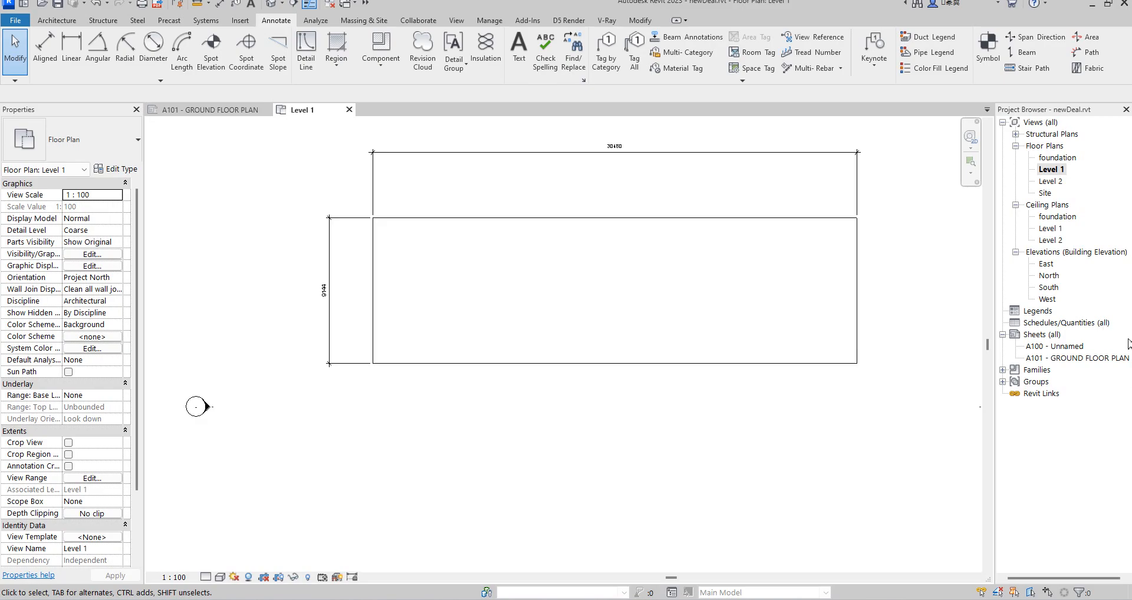
right_click(509, 195)
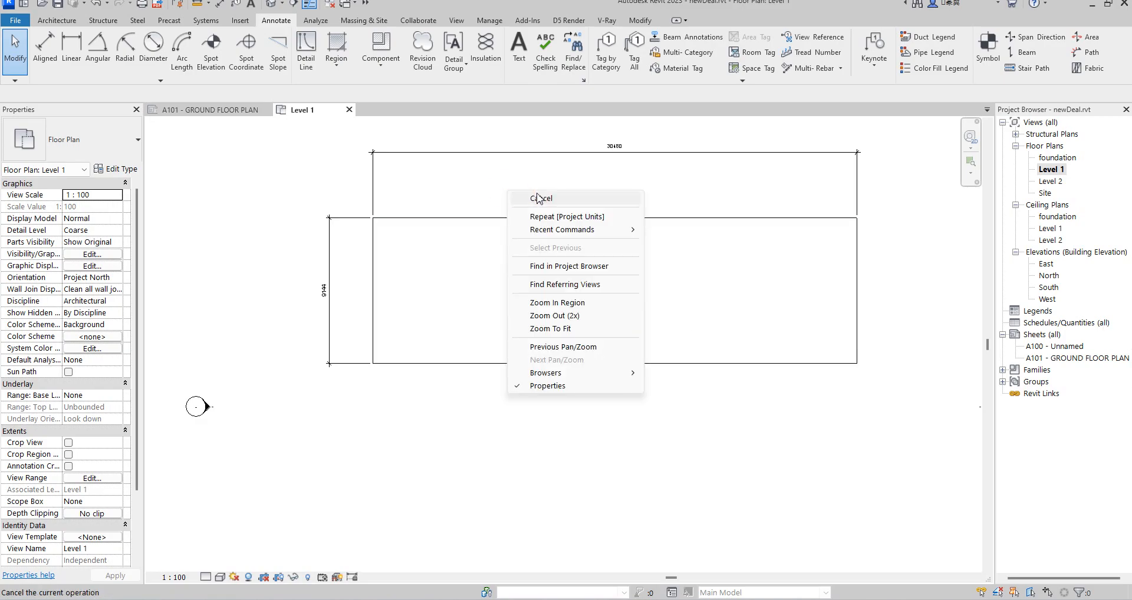
click(539, 190)
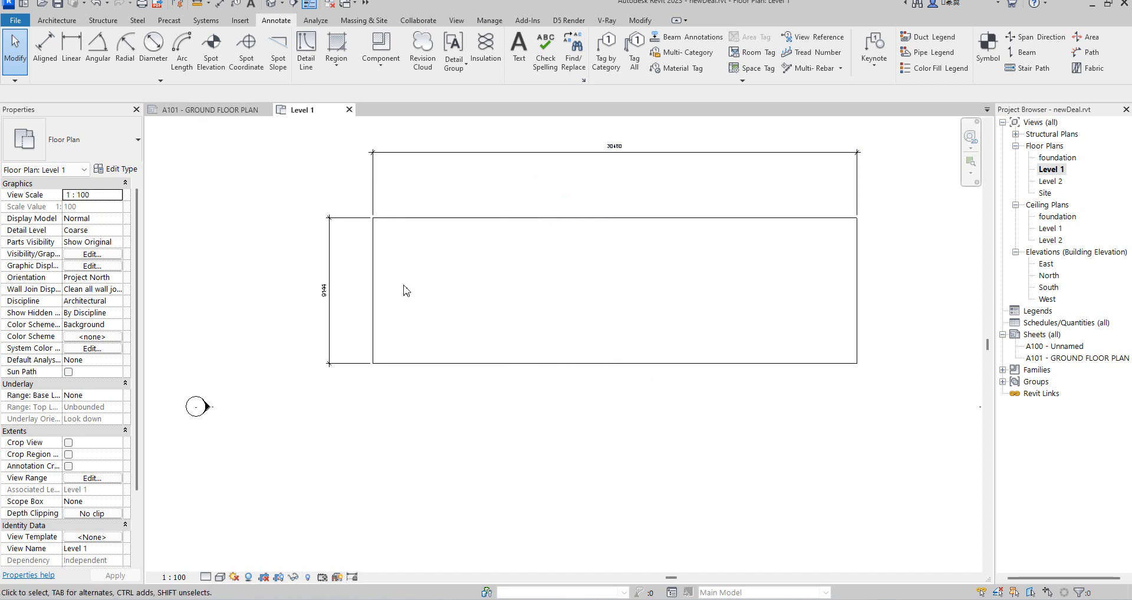
- Create detail lines offset 1400 mm inward from the plot's upper, lower and left boundary lines using Pick Lines
click(309, 54)
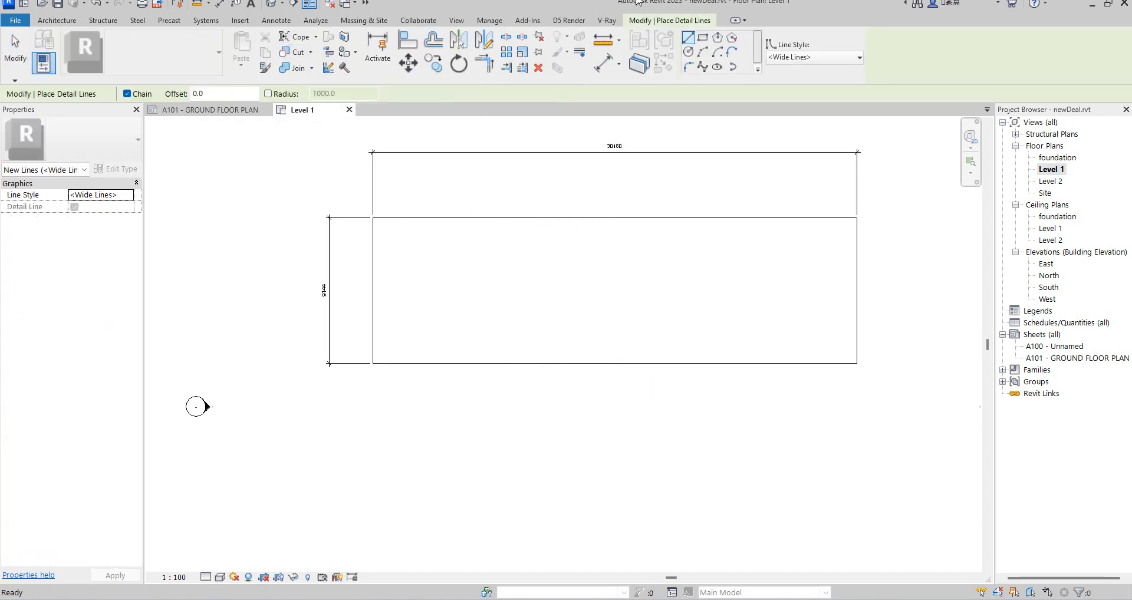
click(757, 70)
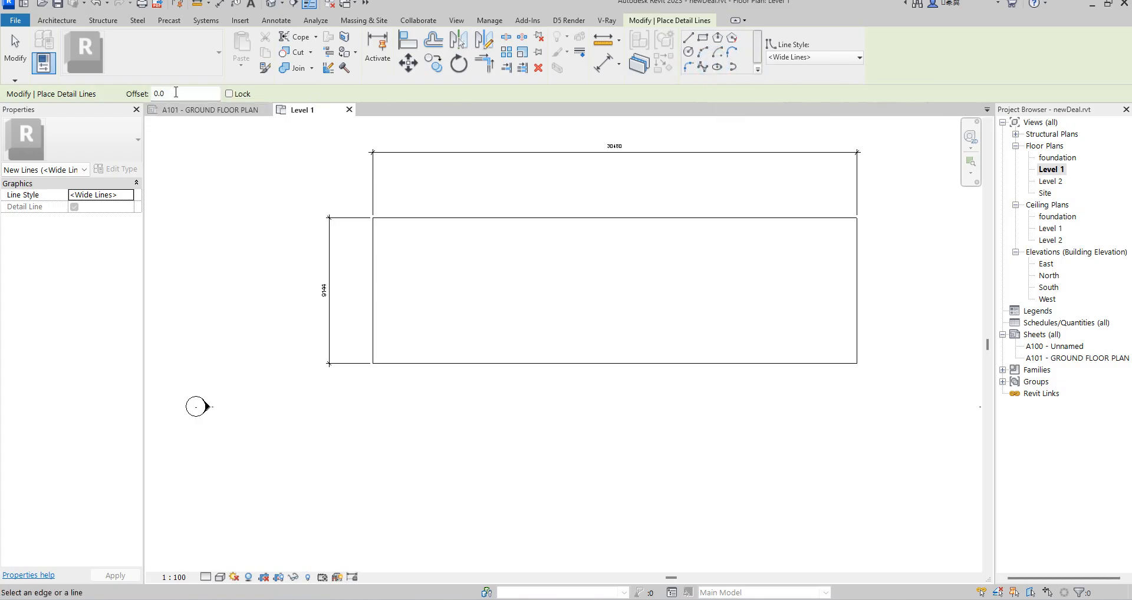
click(157, 93)
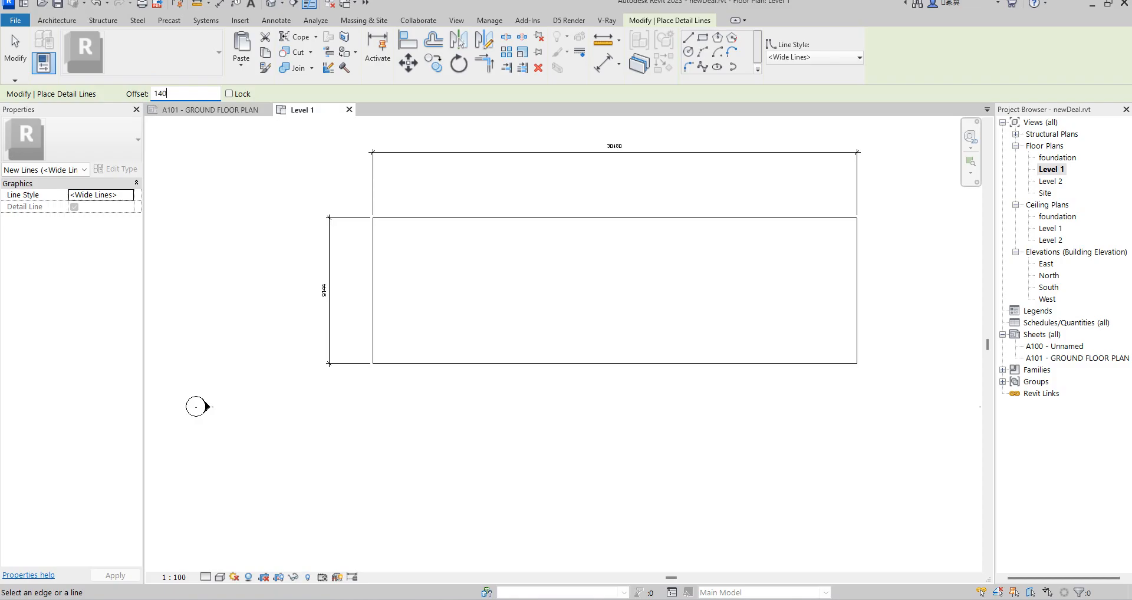
click(533, 219)
click(552, 362)
click(376, 307)
right_click(563, 278)
click(596, 289)
click(621, 292)
- Place an aligned dimension between the upper and lower setback lines inside the plot
click(647, 21)
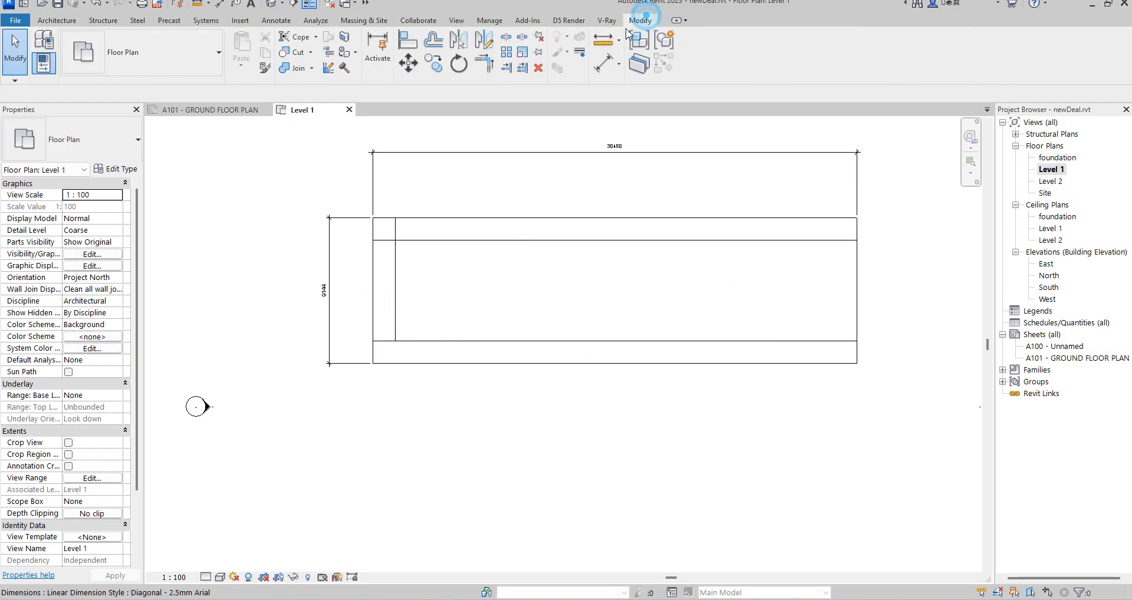
click(600, 62)
click(579, 240)
click(579, 340)
scroll(563, 314, up, 2)
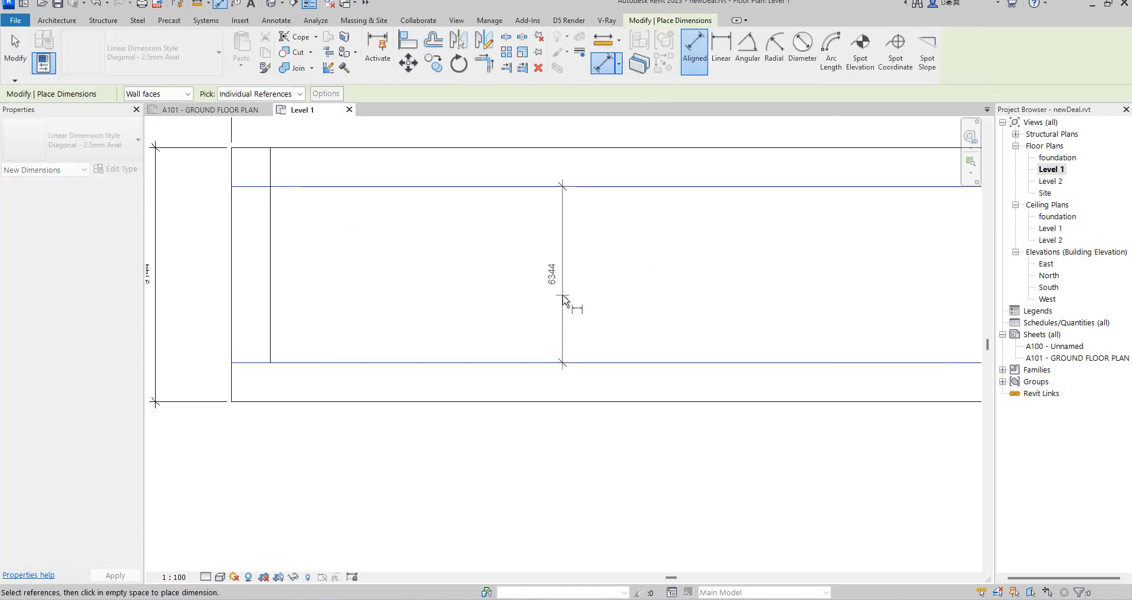
click(562, 297)
scroll(636, 248, down, 3)
right_click(867, 141)
click(903, 156)
scroll(479, 226, up, 2)
scroll(611, 188, down, 2)
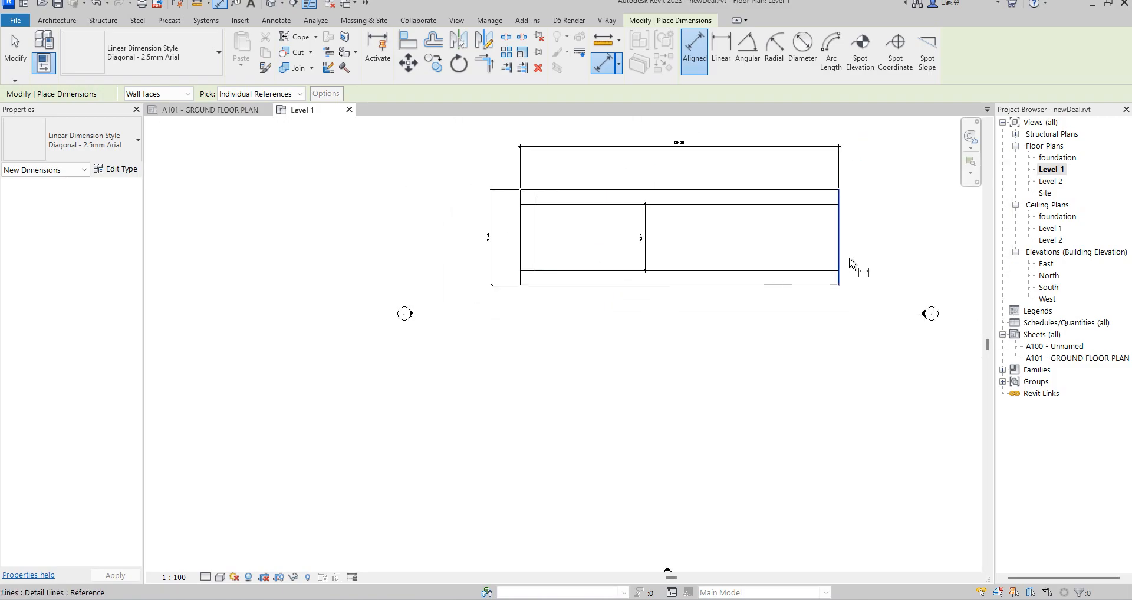
scroll(535, 233, up, 2)
right_click(602, 145)
click(631, 157)
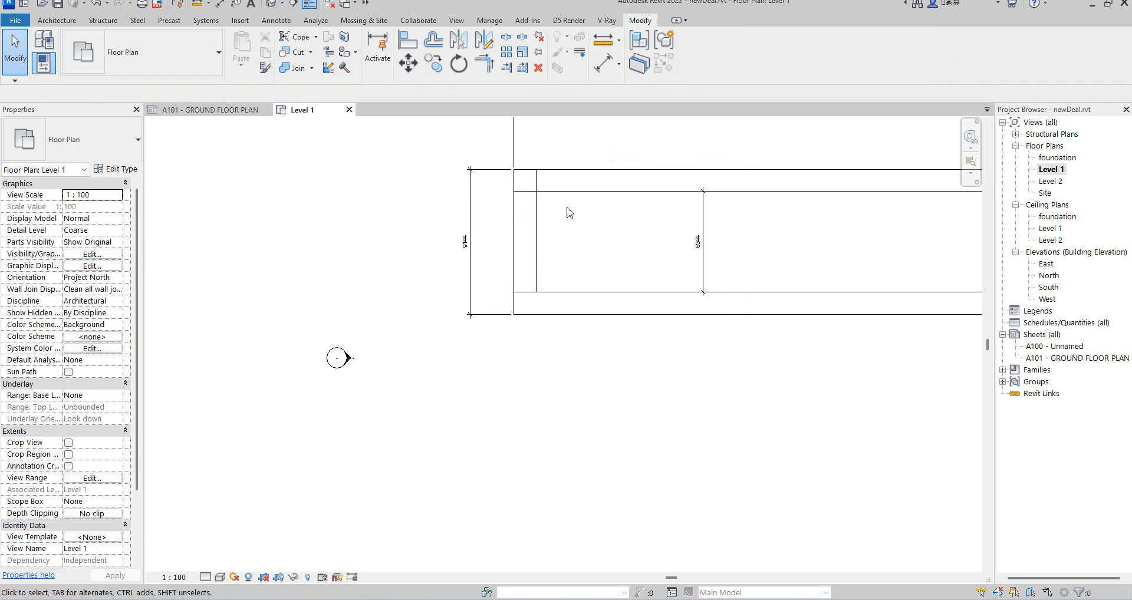
- Draw a vertical detail line between the upper and lower setback lines, about 5900 mm right of the left setback line
click(614, 192)
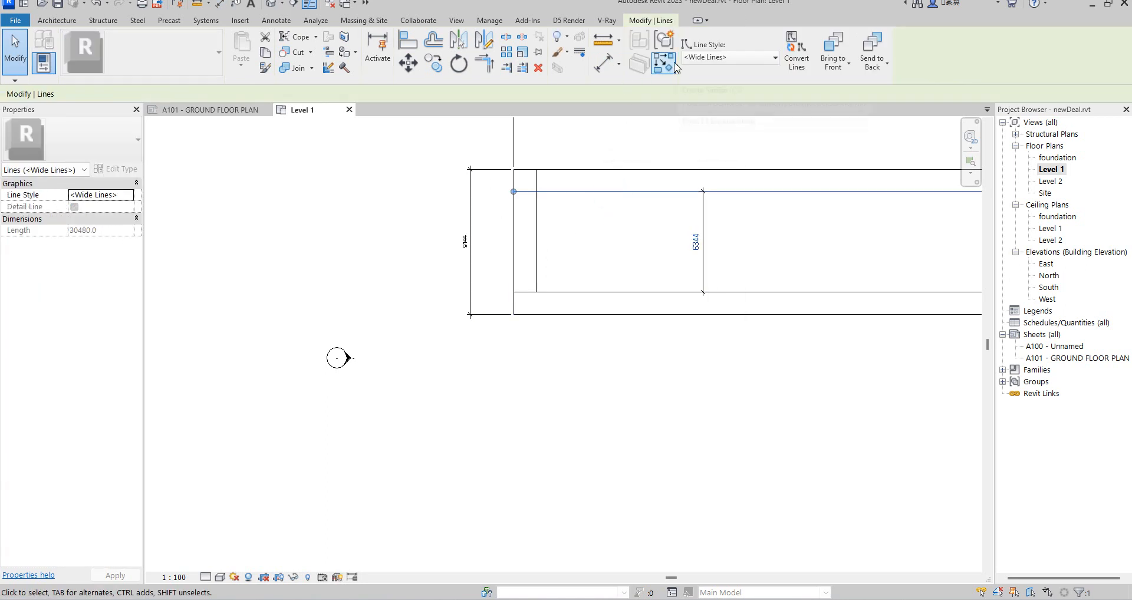
key(c)
key(s)
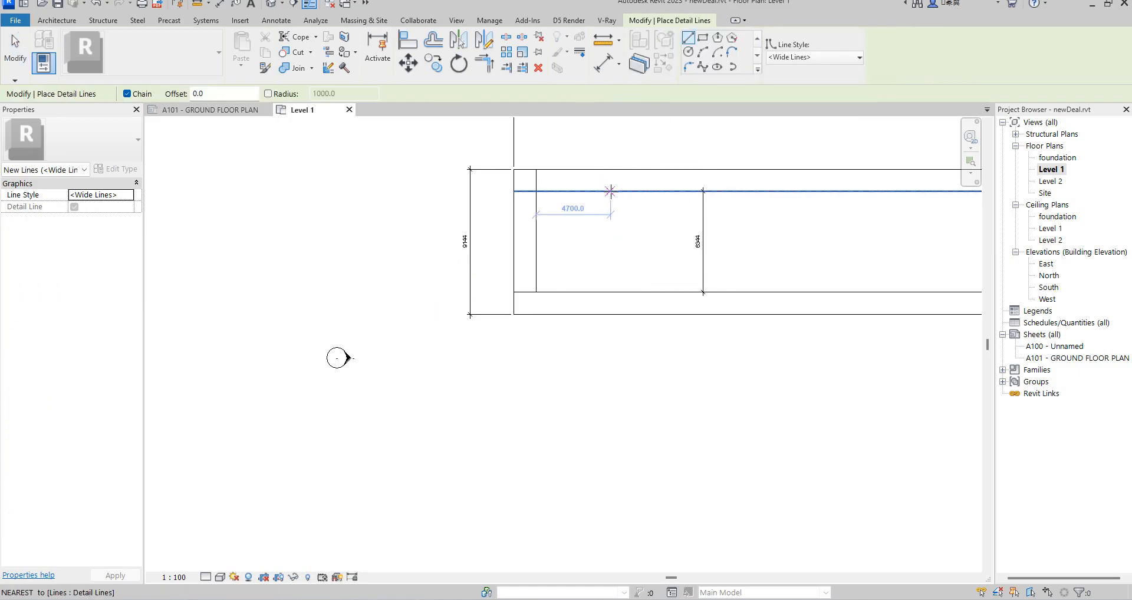
click(630, 192)
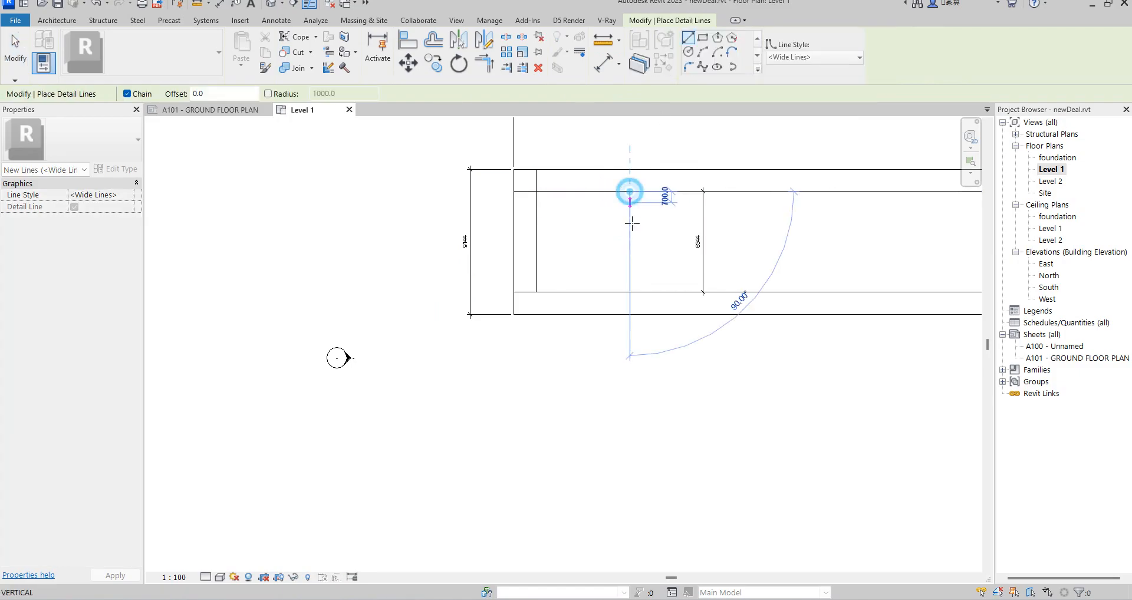
click(629, 292)
scroll(645, 267, down, 3)
scroll(646, 266, up, 3)
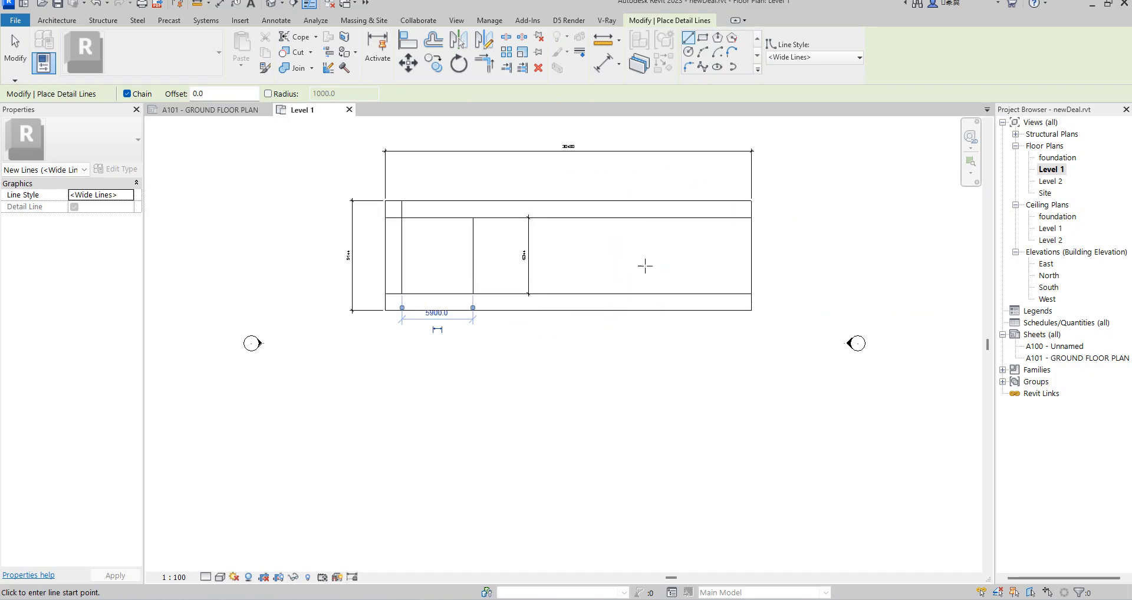
scroll(529, 253, up, 3)
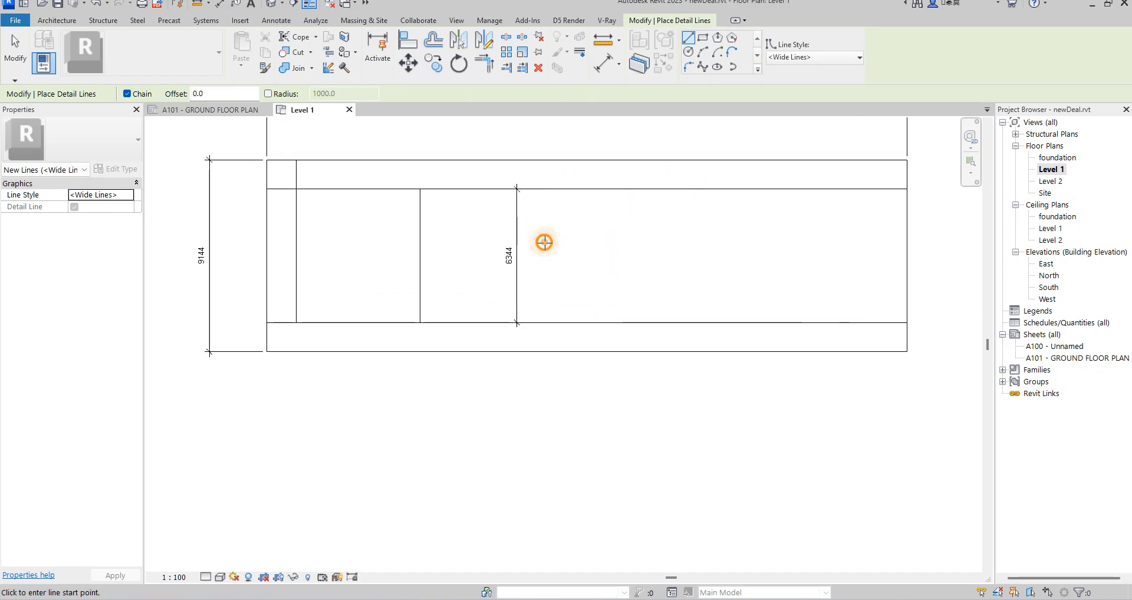
right_click(543, 243)
click(577, 250)
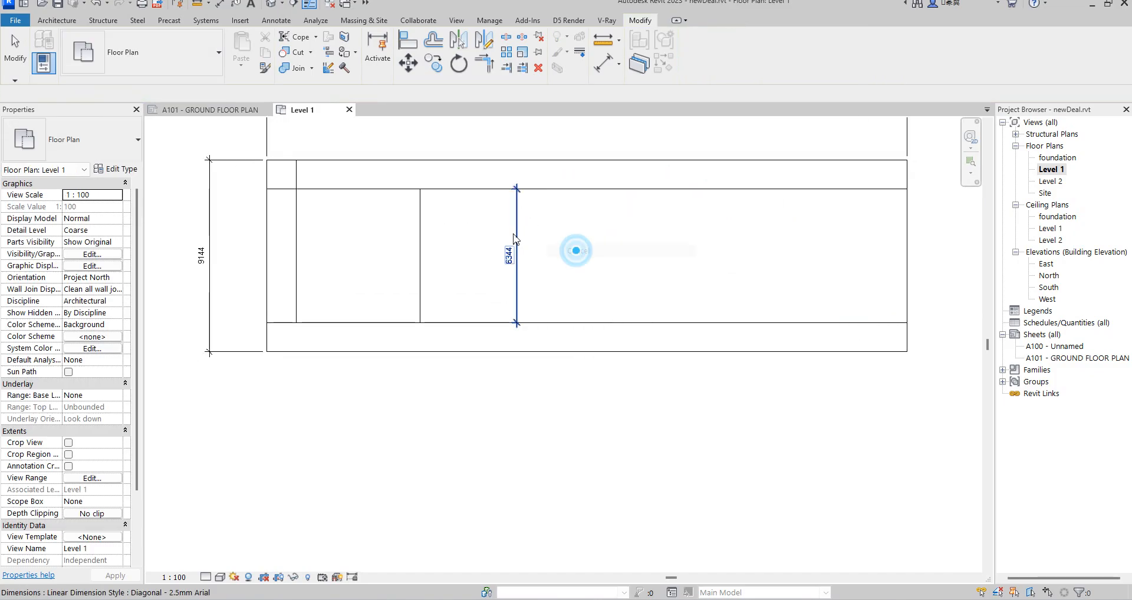
- Delete the dimension between the upper and lower setback lines
click(514, 234)
key(Delete)
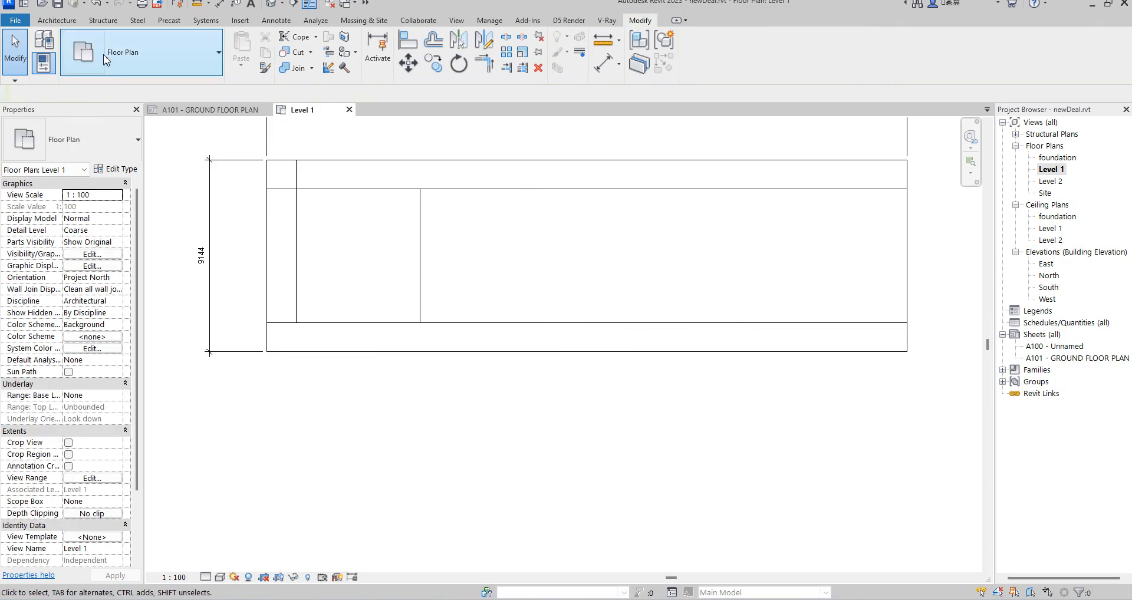
- Draw a Generic - 200mm basic wall along the vertical guide line, spanning from the upper setback line to the lower one
click(59, 21)
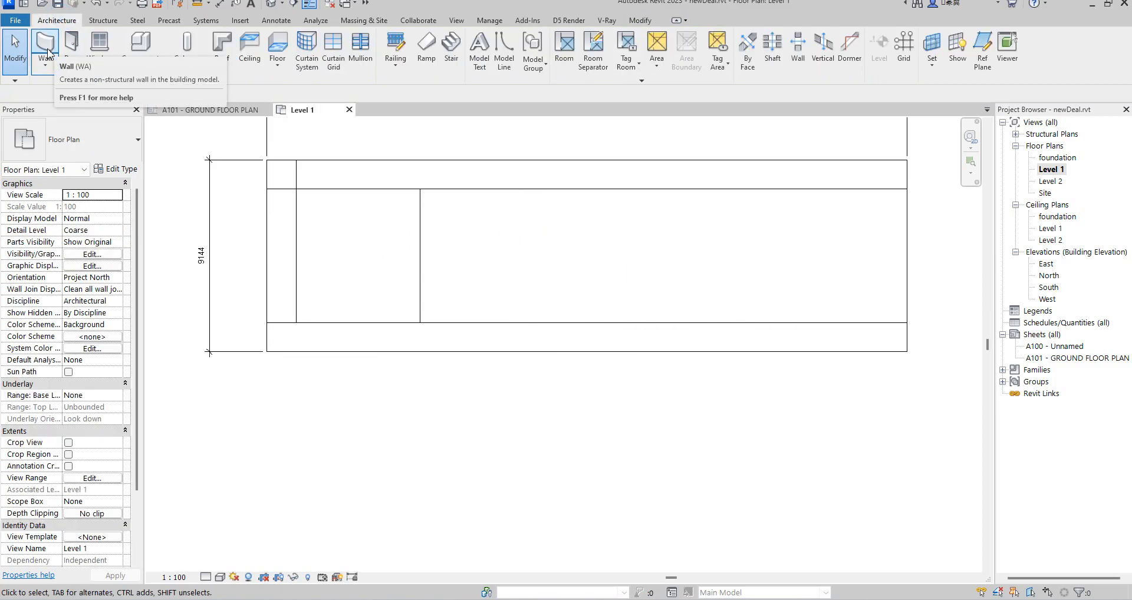
click(48, 52)
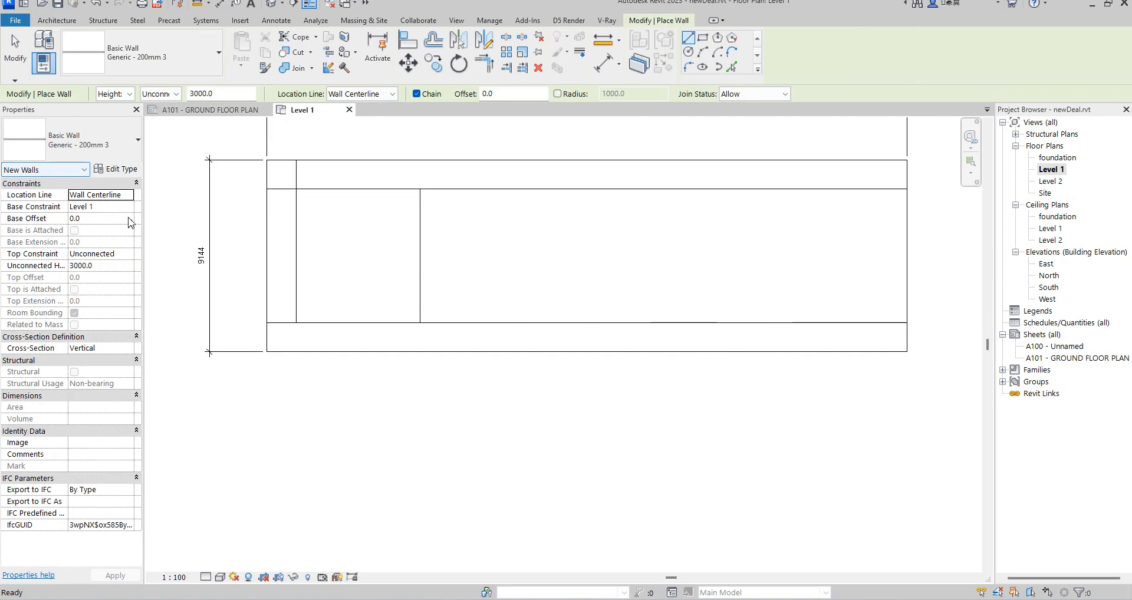
click(121, 137)
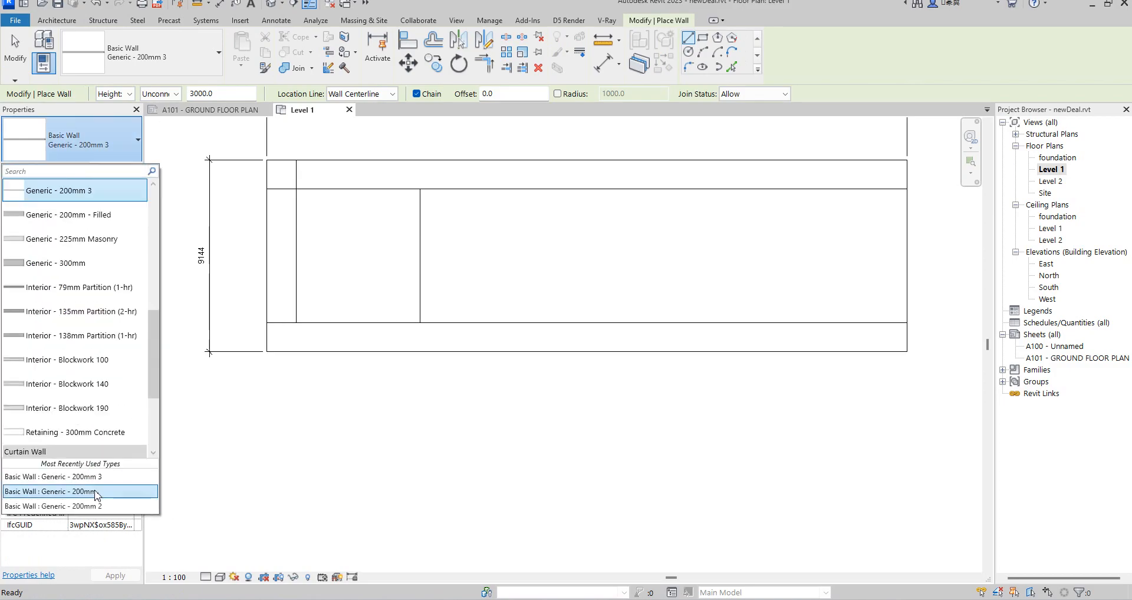
click(95, 490)
scroll(427, 202, up, 1)
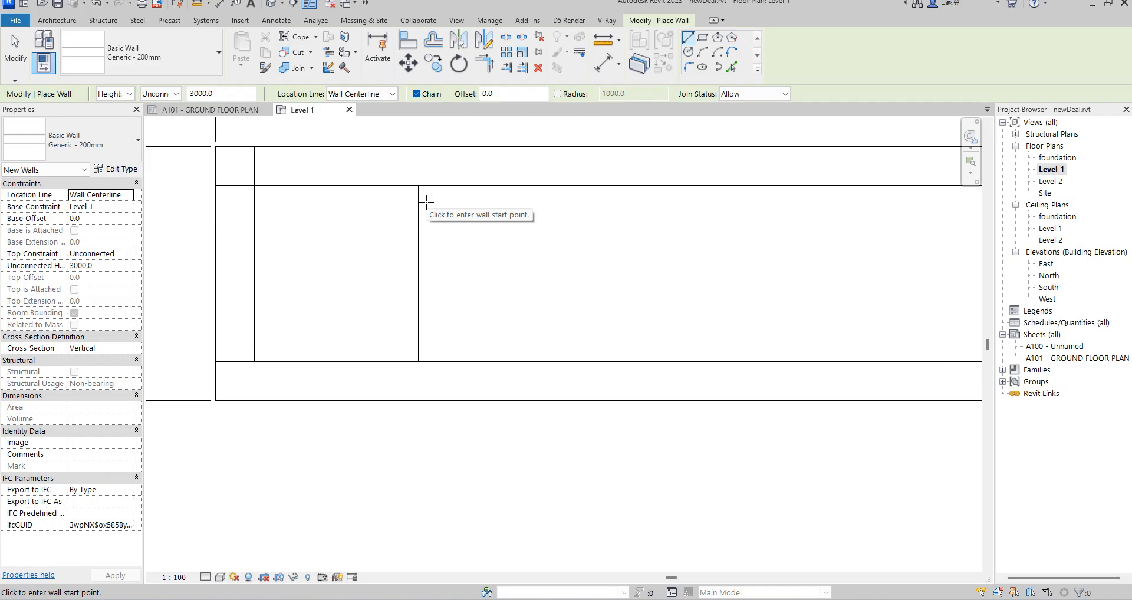
click(418, 273)
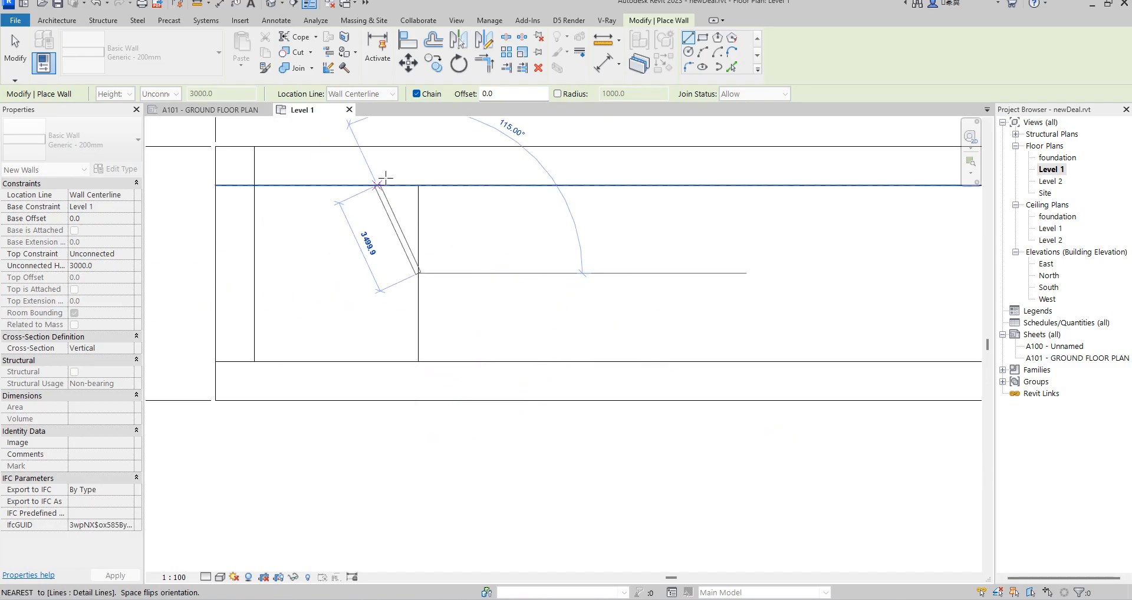
click(418, 185)
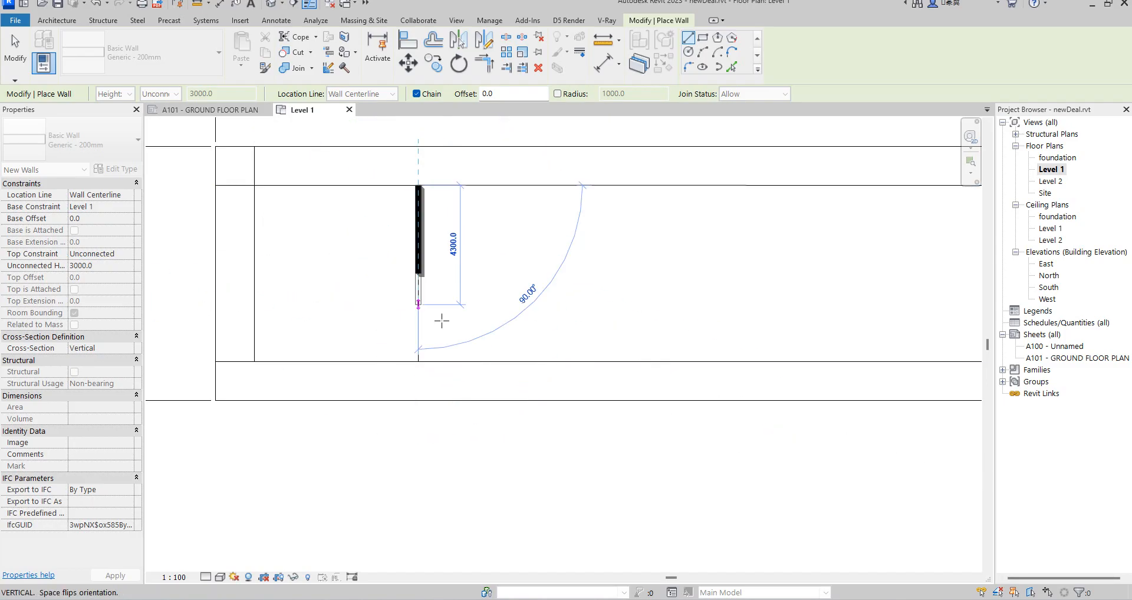
right_click(446, 239)
click(539, 251)
right_click(511, 240)
click(554, 249)
click(421, 253)
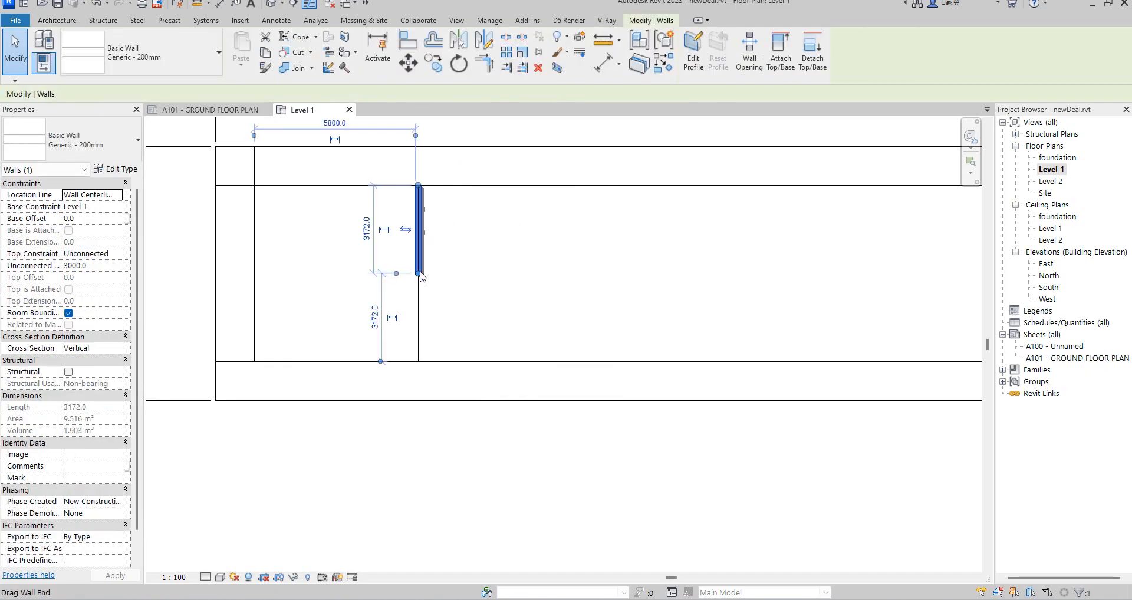
drag(419, 273, 418, 362)
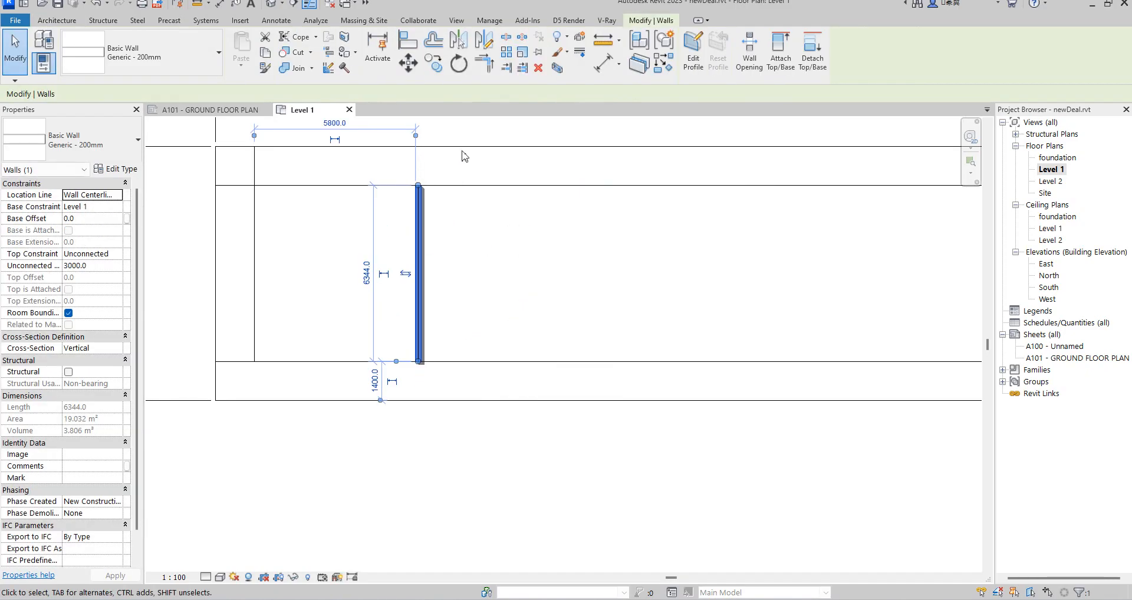
- Complete the rectangular building outline with matching walls, running about 18000 mm right along the upper setback line and back along the lower one
click(672, 67)
click(418, 185)
scroll(523, 224, down, 4)
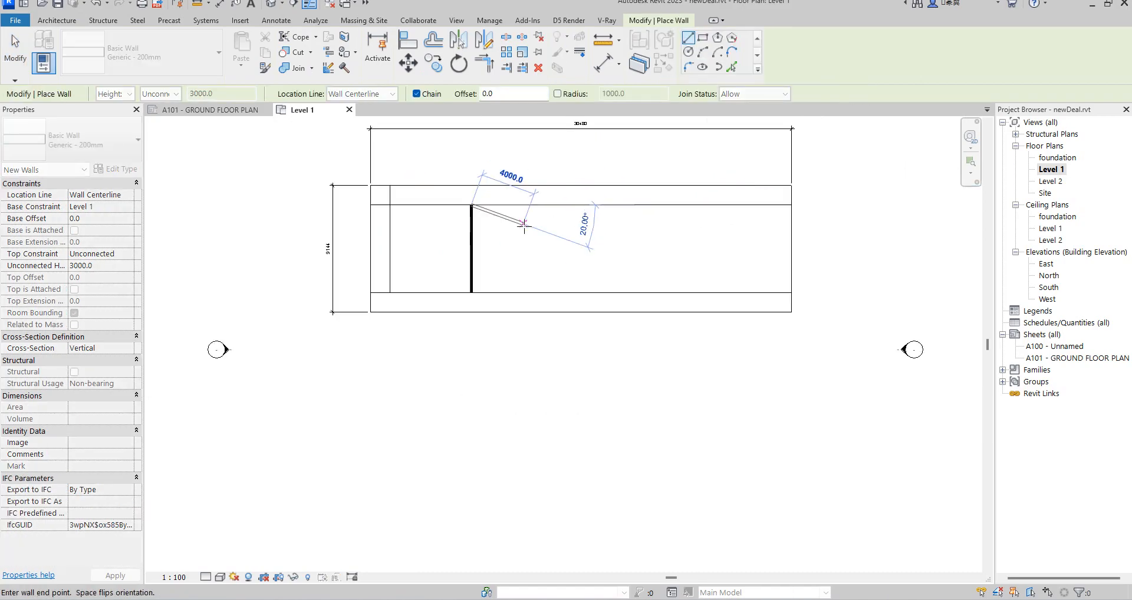
click(695, 208)
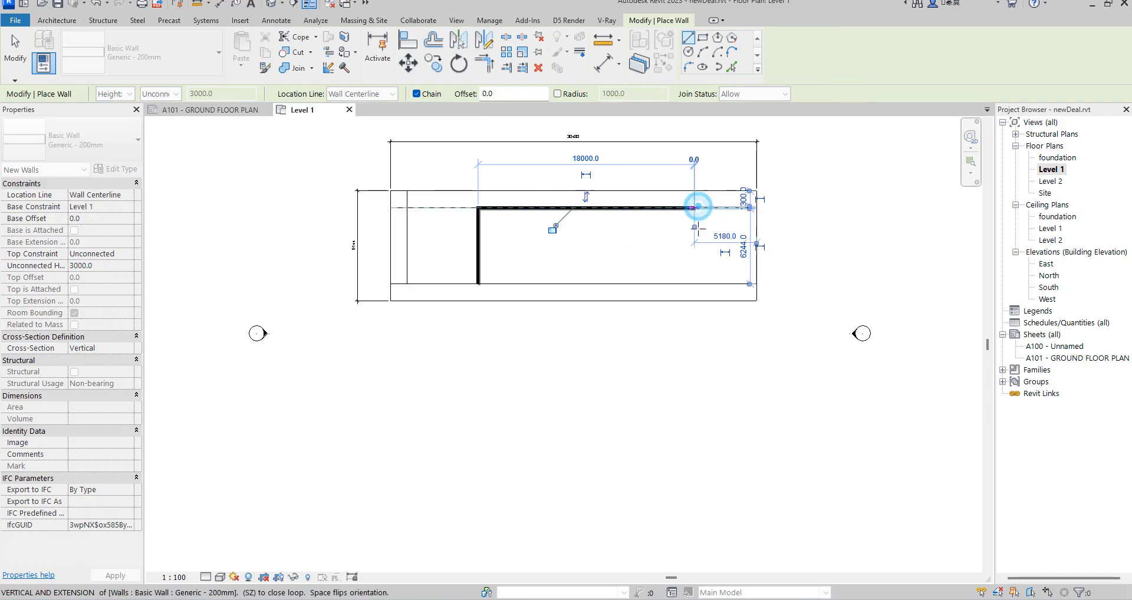
click(695, 284)
click(478, 285)
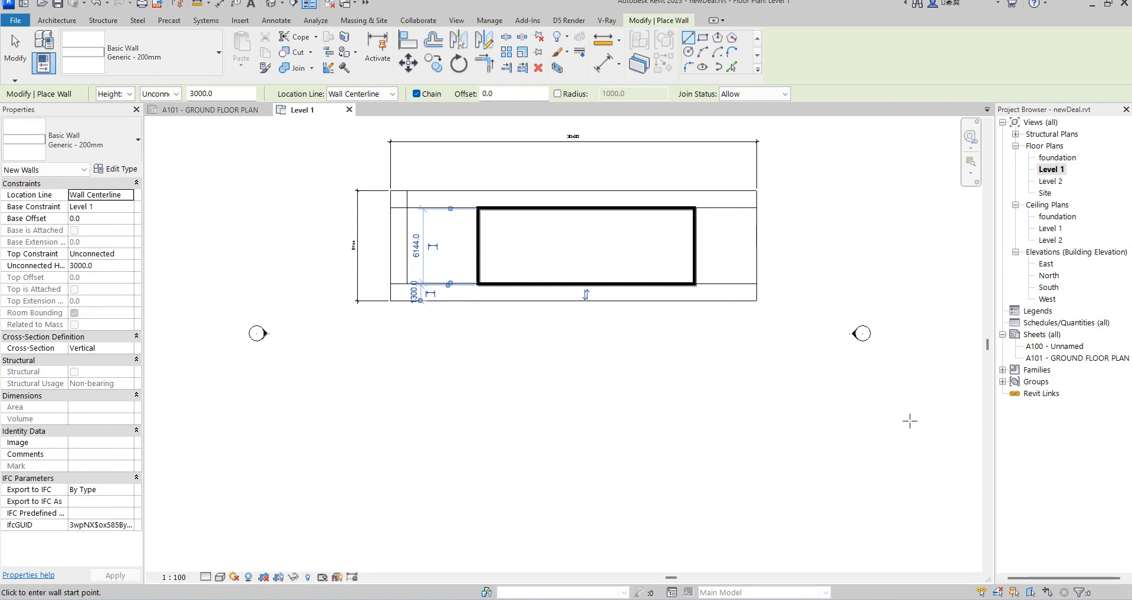
scroll(734, 262, up, 3)
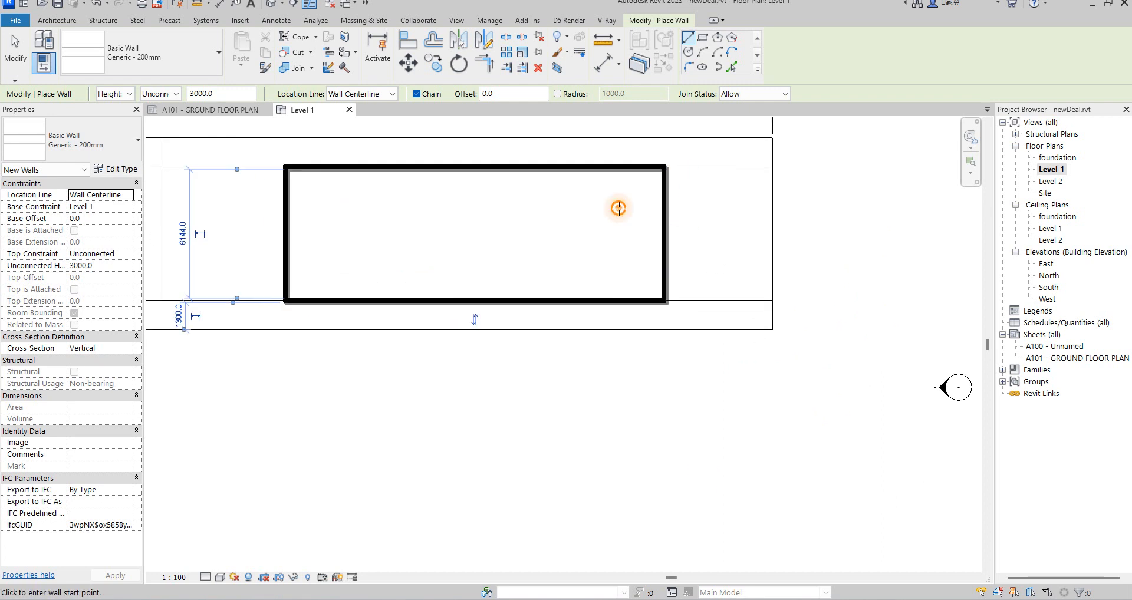
right_click(677, 208)
click(705, 216)
scroll(684, 211, up, 2)
right_click(694, 222)
click(761, 230)
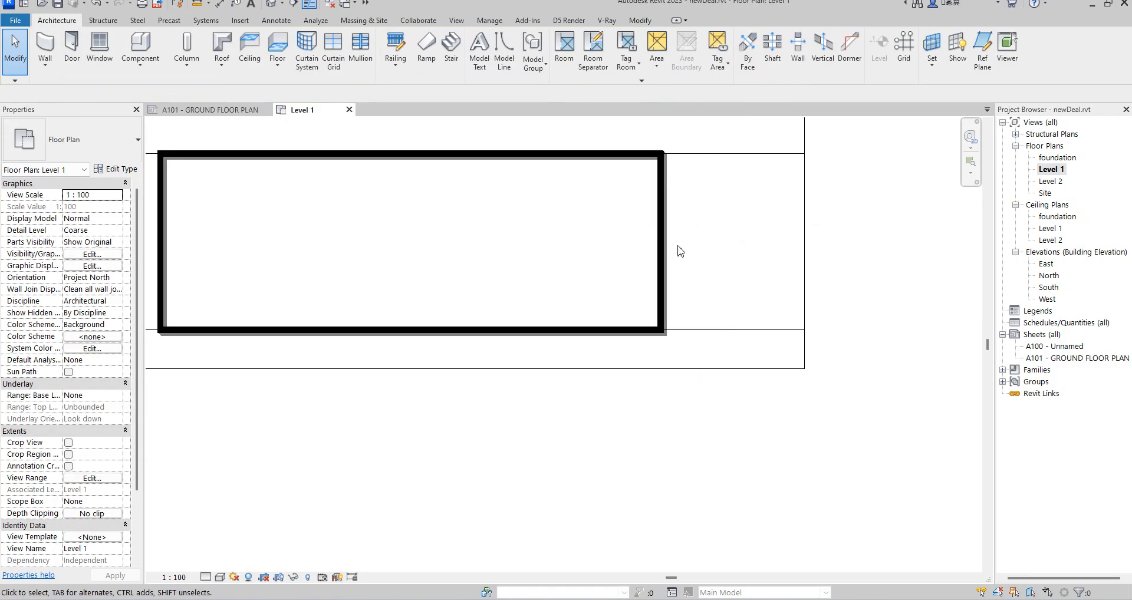
- Place an aligned dimension between the plot's right boundary line and the outer face of the building's right wall
scroll(678, 251, down, 3)
click(644, 20)
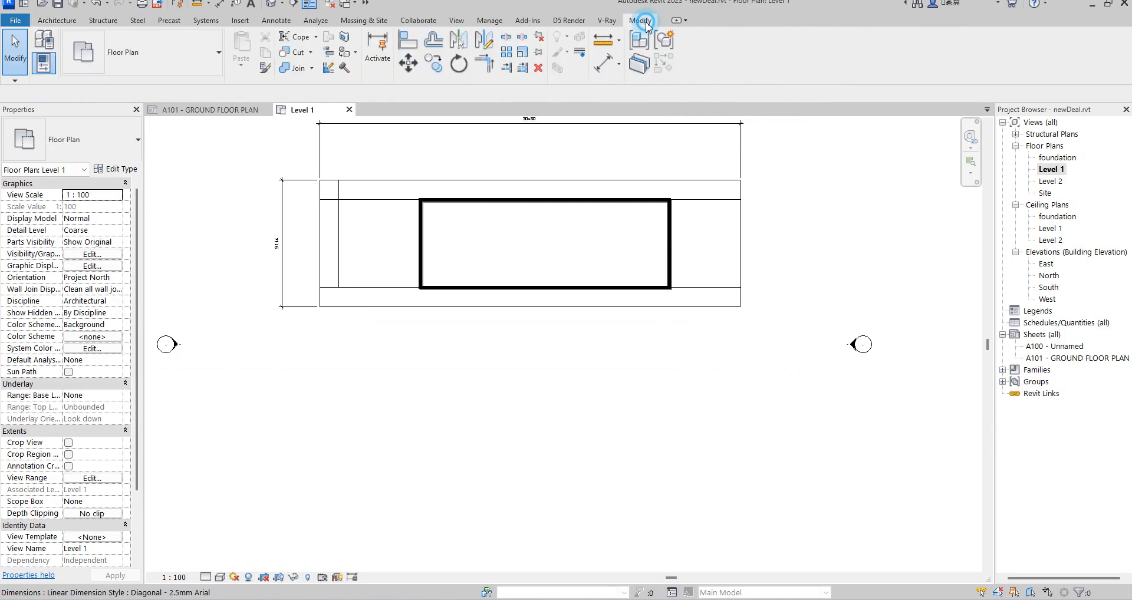
click(604, 64)
click(742, 234)
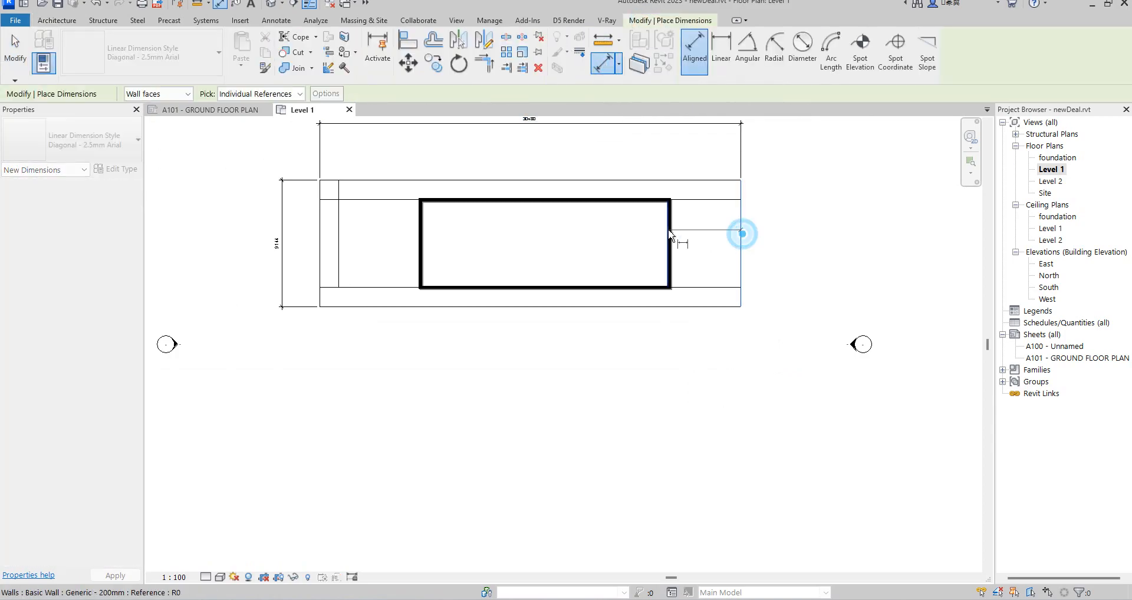
scroll(670, 235, up, 4)
click(670, 235)
click(713, 232)
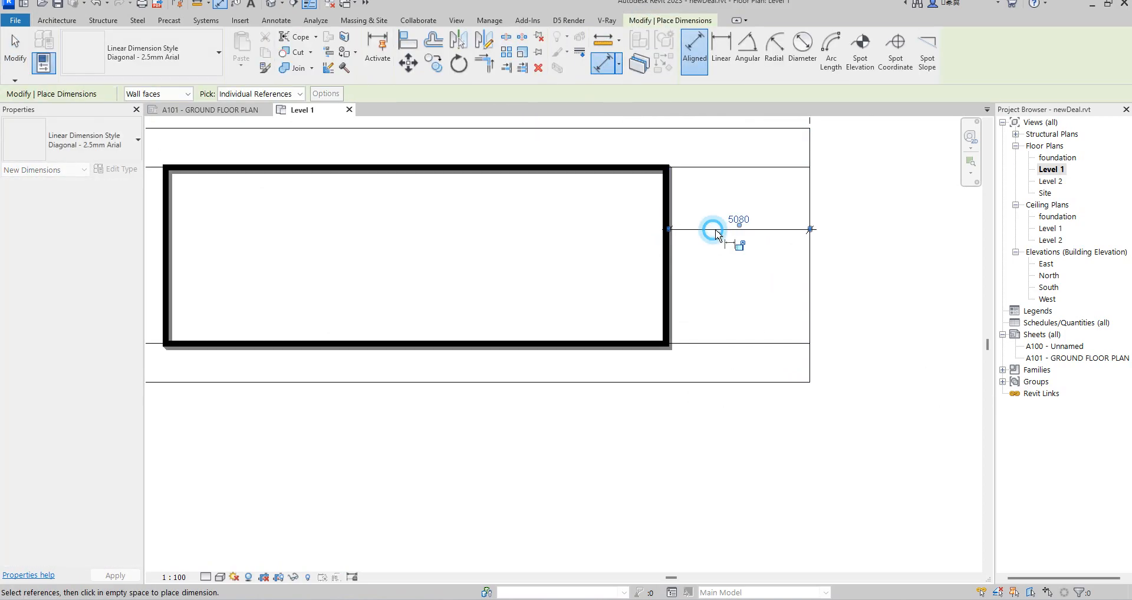
right_click(763, 176)
click(813, 183)
right_click(763, 184)
click(816, 195)
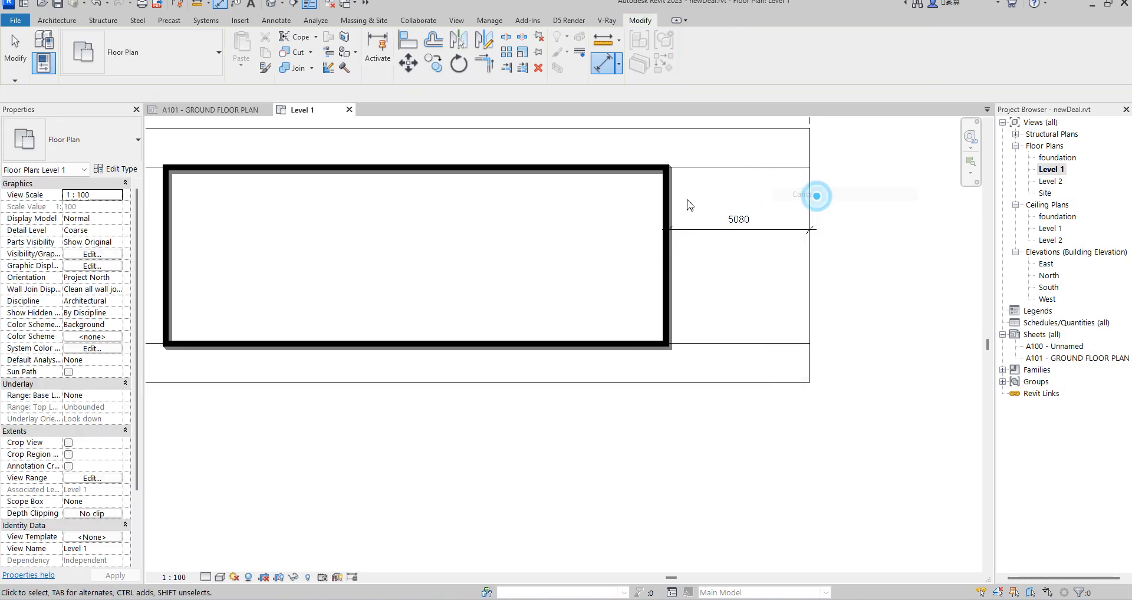
- Set the distance between the building's right wall and the plot's right boundary to 6000 mm
click(667, 216)
click(734, 216)
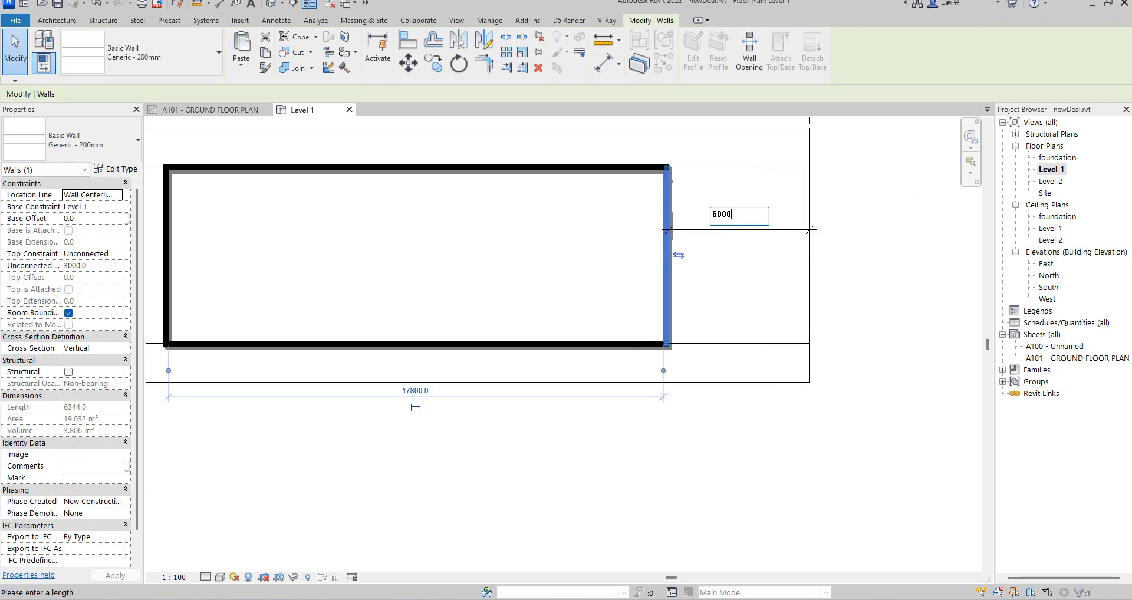
text(6000)
key(Return)
click(695, 282)
scroll(765, 261, down, 5)
scroll(706, 267, up, 3)
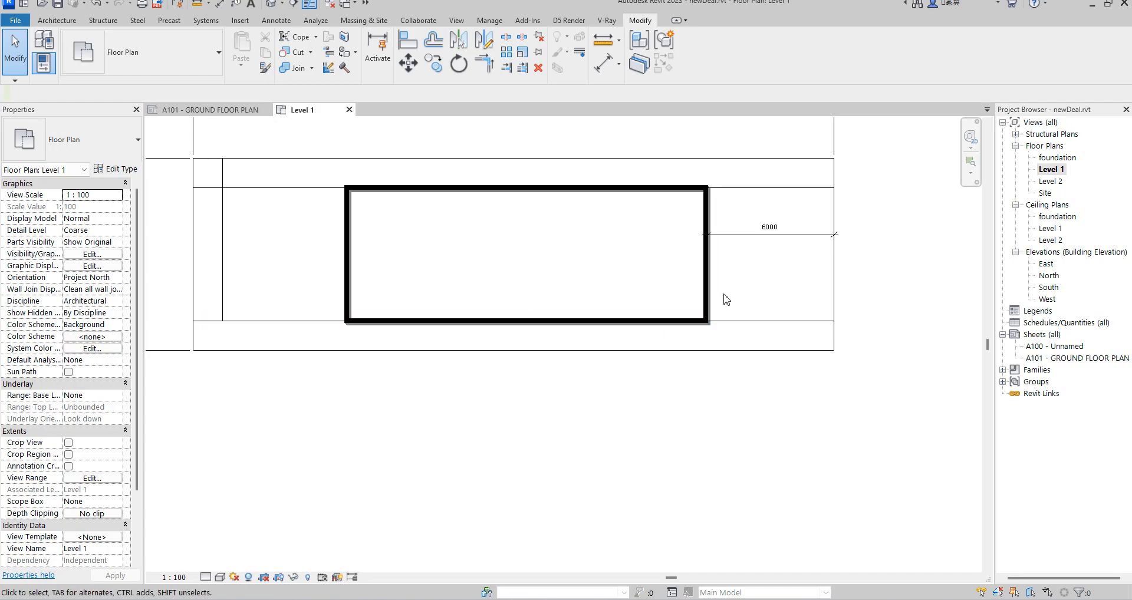
- Enclose a small room in the building's lower-right corner with two 200 mm walls, the vertical one about 1900 mm long
click(707, 273)
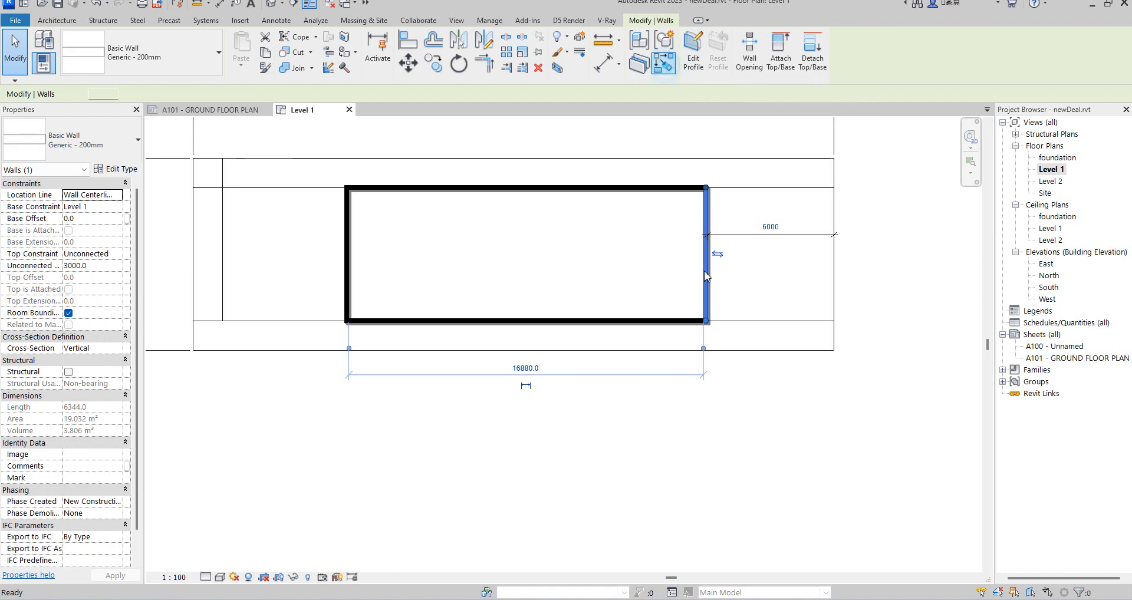
click(663, 63)
click(705, 283)
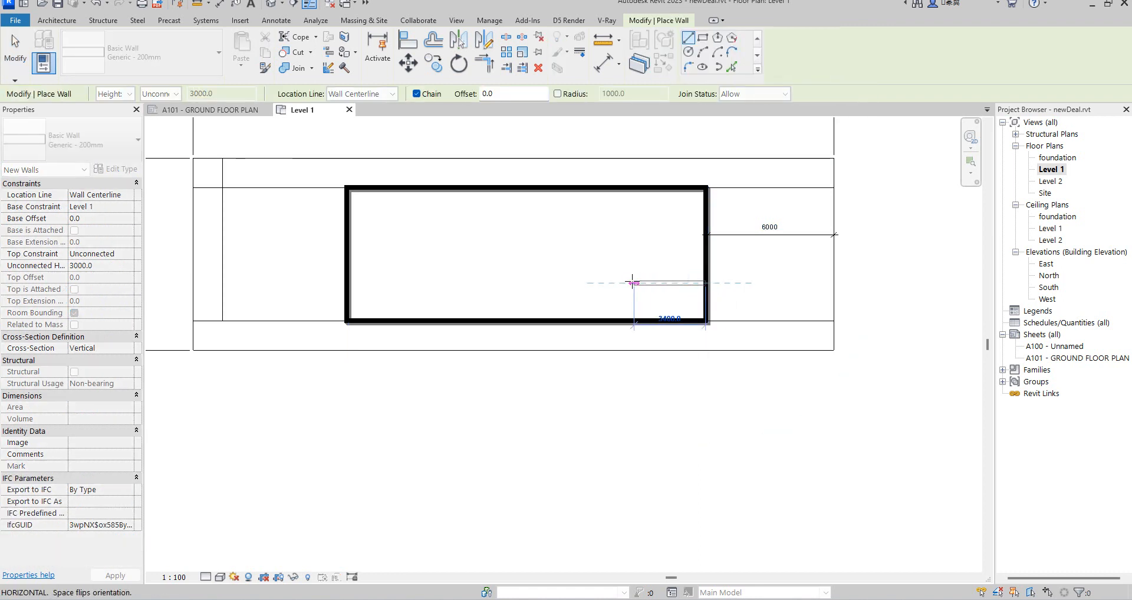
click(645, 283)
click(645, 321)
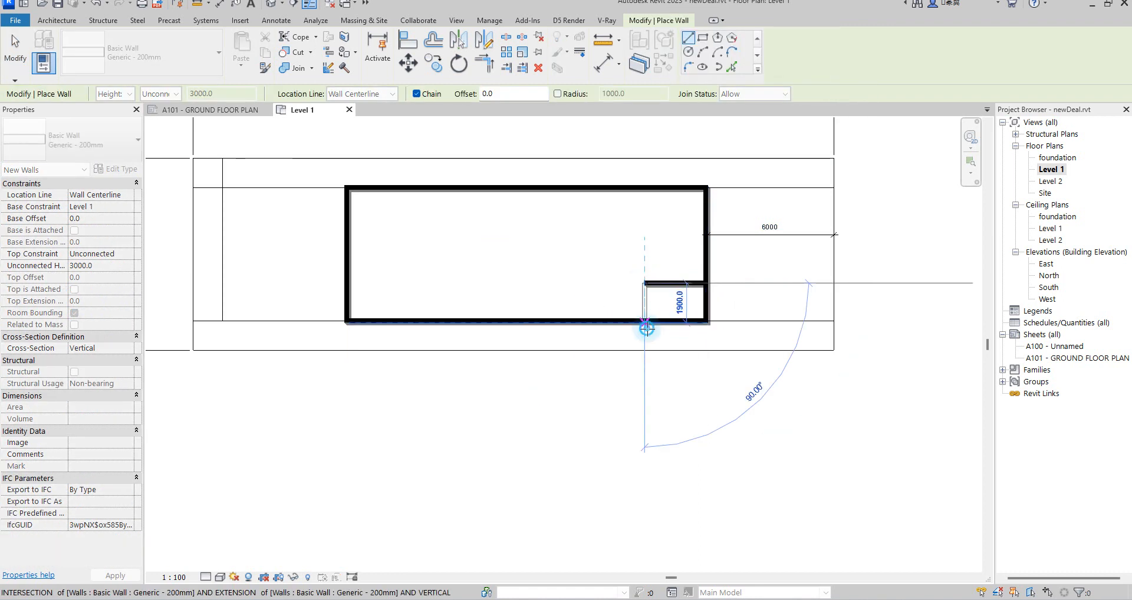
right_click(767, 297)
click(785, 301)
- Draw two full-depth vertical partition walls inside the building, about 8980 mm and 3800 mm clear of its left wall
click(539, 322)
click(540, 204)
key(Escape)
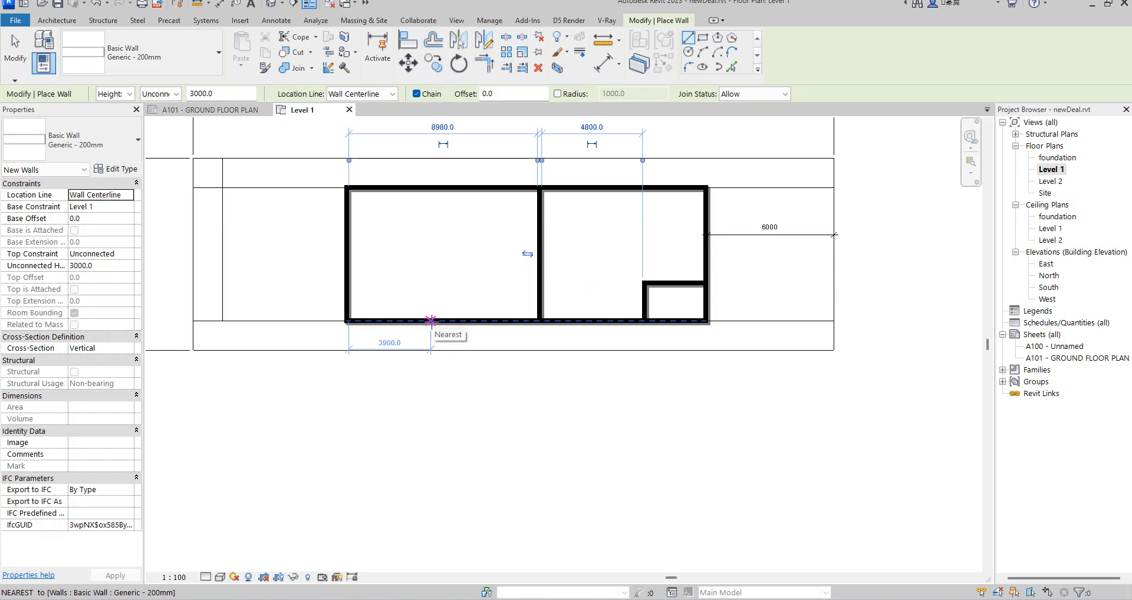
click(431, 321)
click(431, 187)
key(Escape)
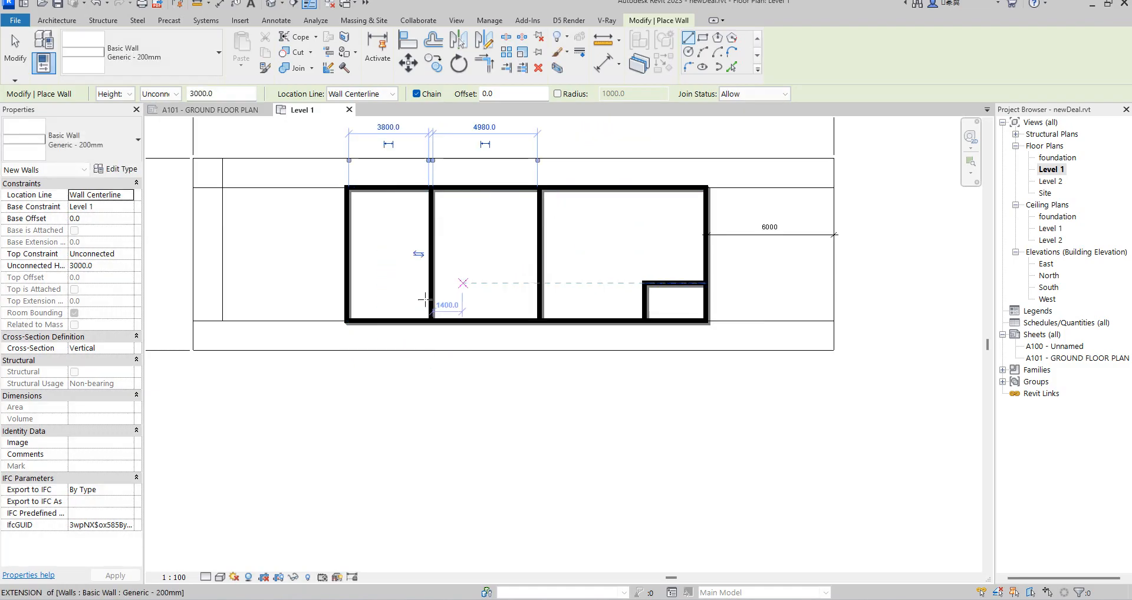
scroll(387, 210, up, 3)
scroll(484, 319, down, 3)
scroll(496, 339, up, 1)
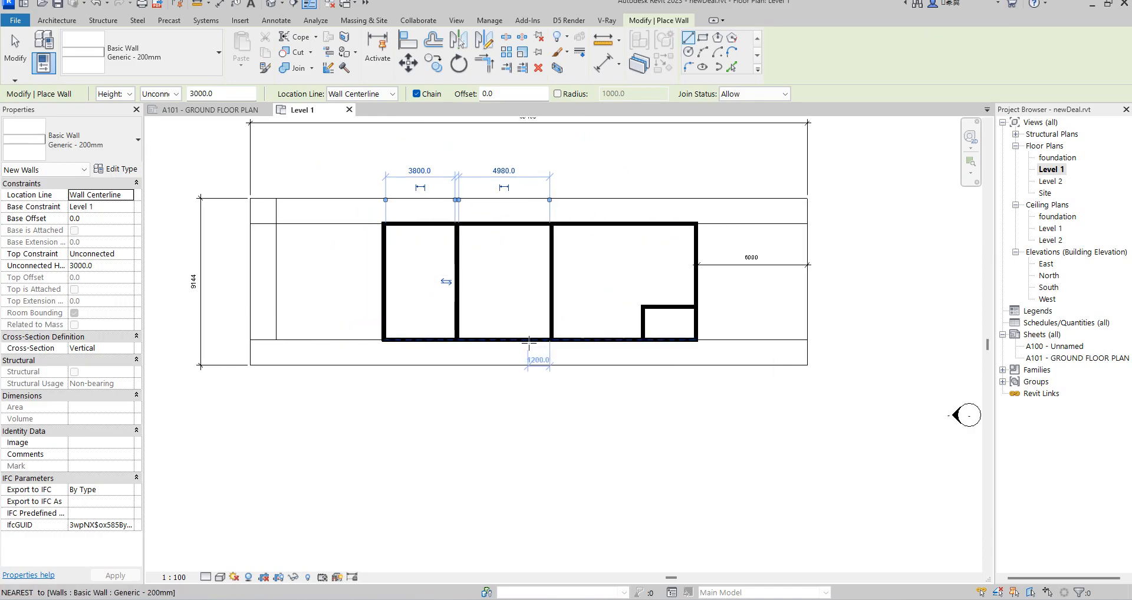
scroll(466, 330, up, 1)
click(457, 325)
key(Escape)
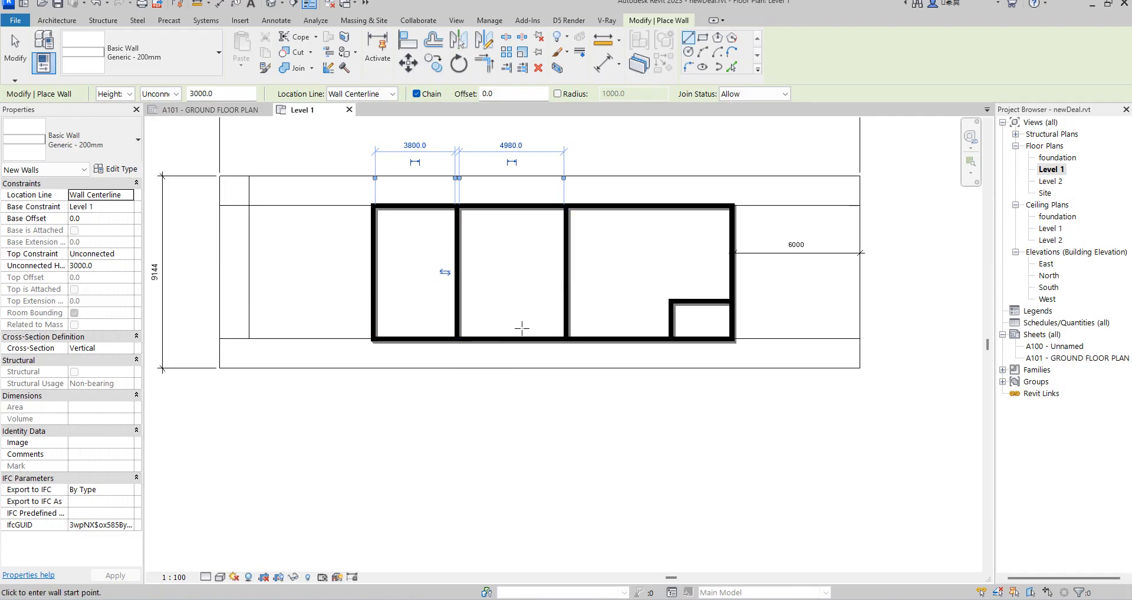
right_click(533, 247)
click(573, 260)
right_click(617, 237)
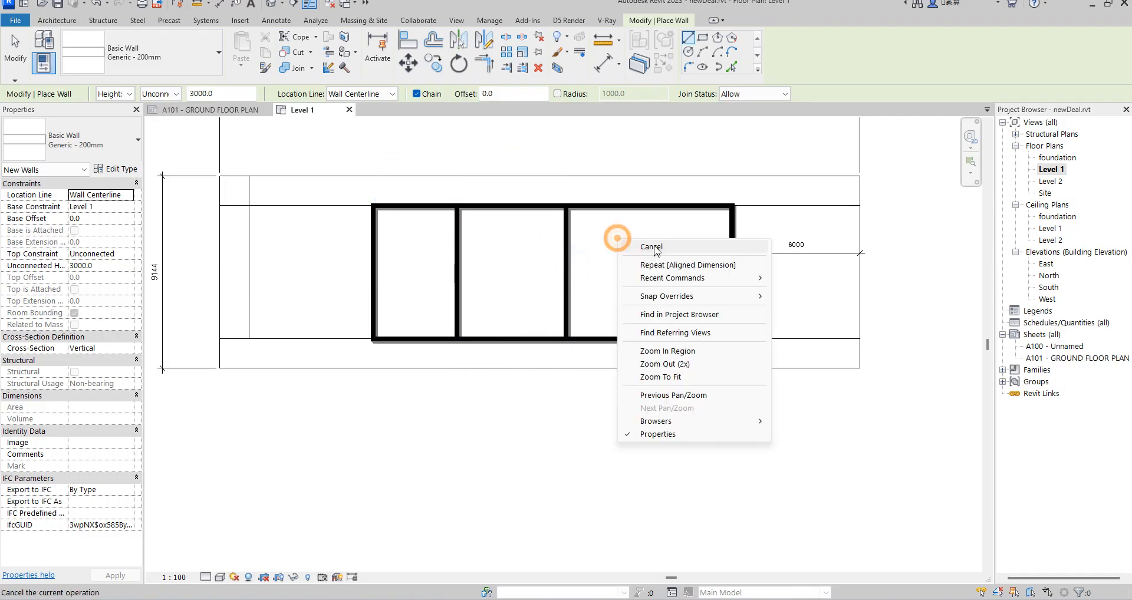
click(649, 245)
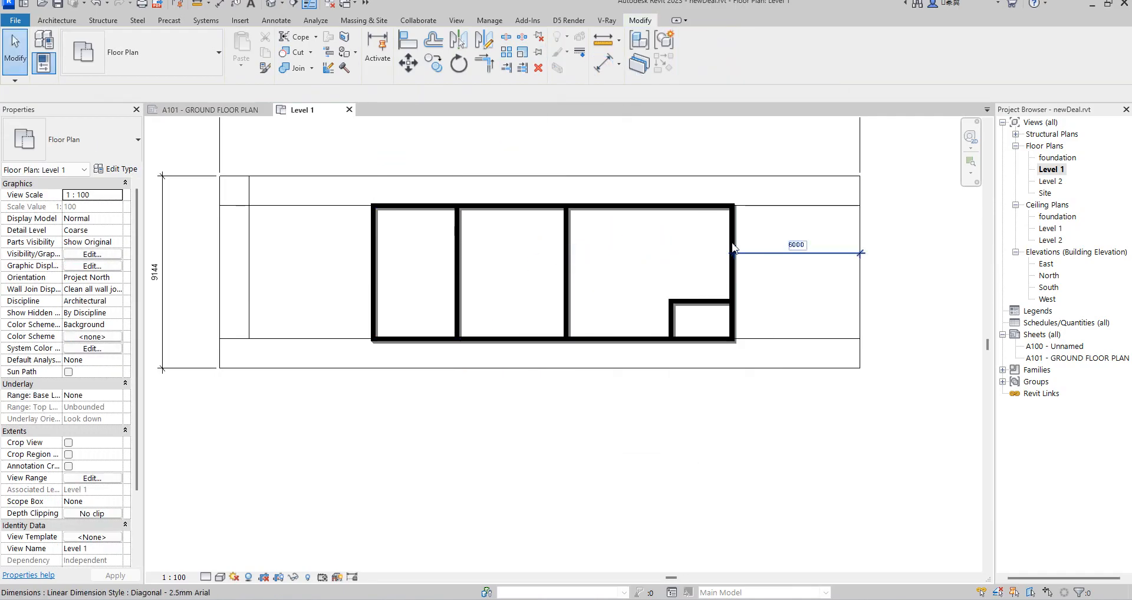
- Place an aligned dimension from the building's right wall to the nearest full-depth partition, in line with the 6000 mm dimension
click(602, 66)
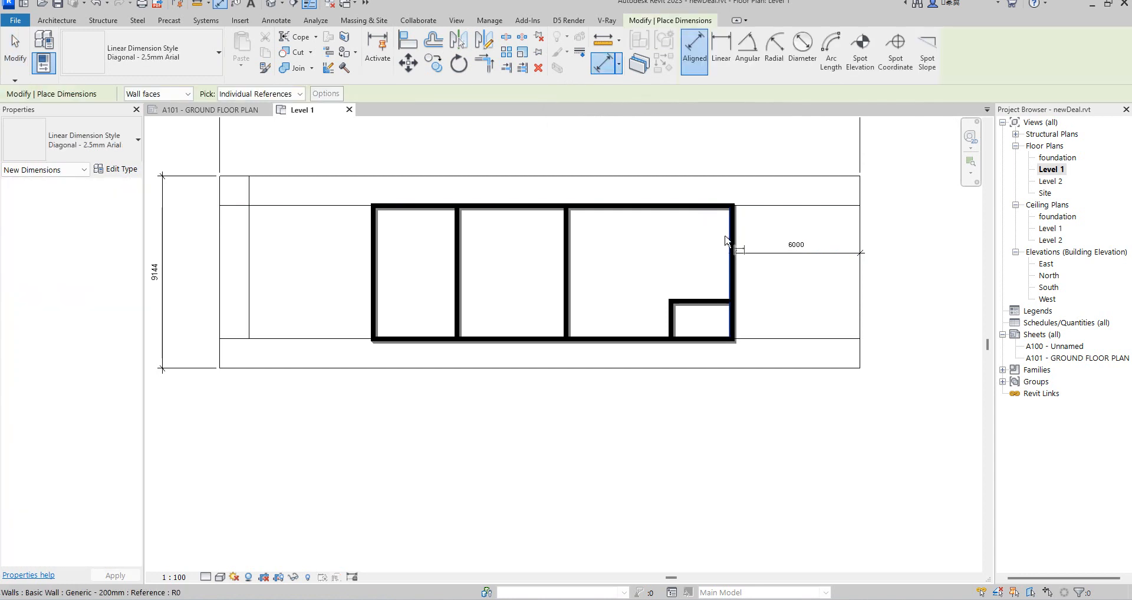
click(733, 247)
click(570, 261)
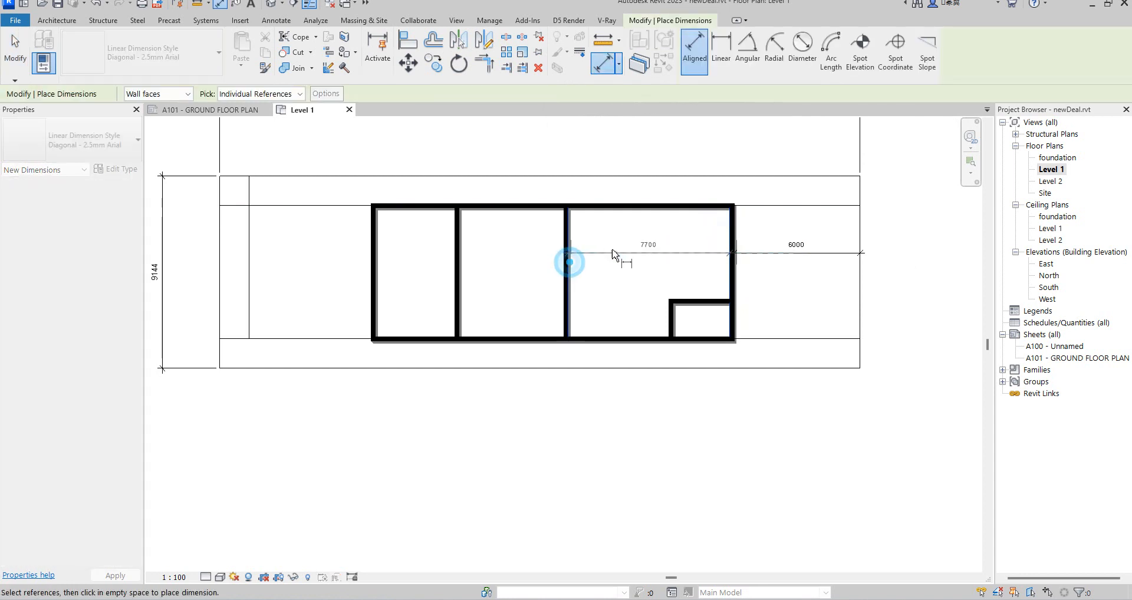
click(607, 246)
- Dimension the small corner room's depth between its upper wall and the building's lower wall
scroll(695, 308, up, 3)
click(698, 305)
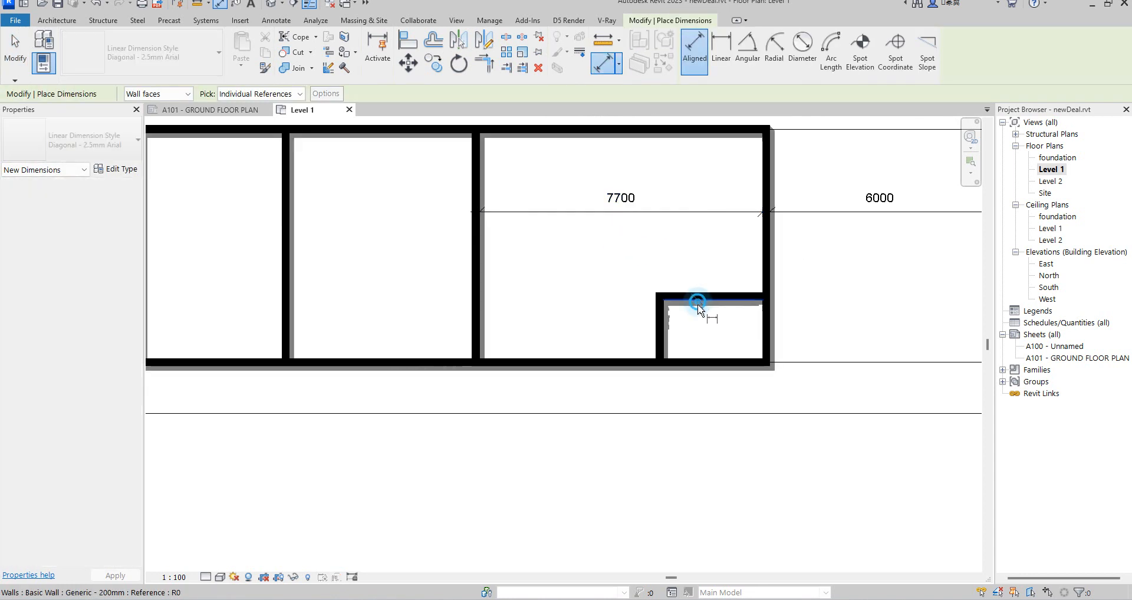
click(708, 362)
click(706, 330)
scroll(668, 354, down, 3)
scroll(678, 361, up, 4)
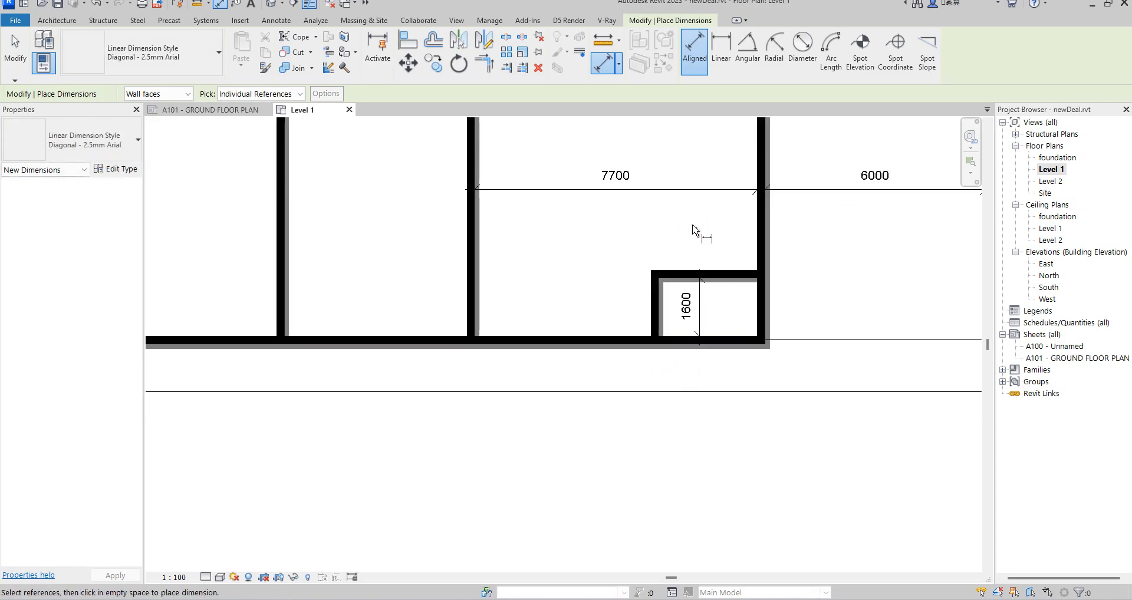
right_click(690, 222)
click(721, 232)
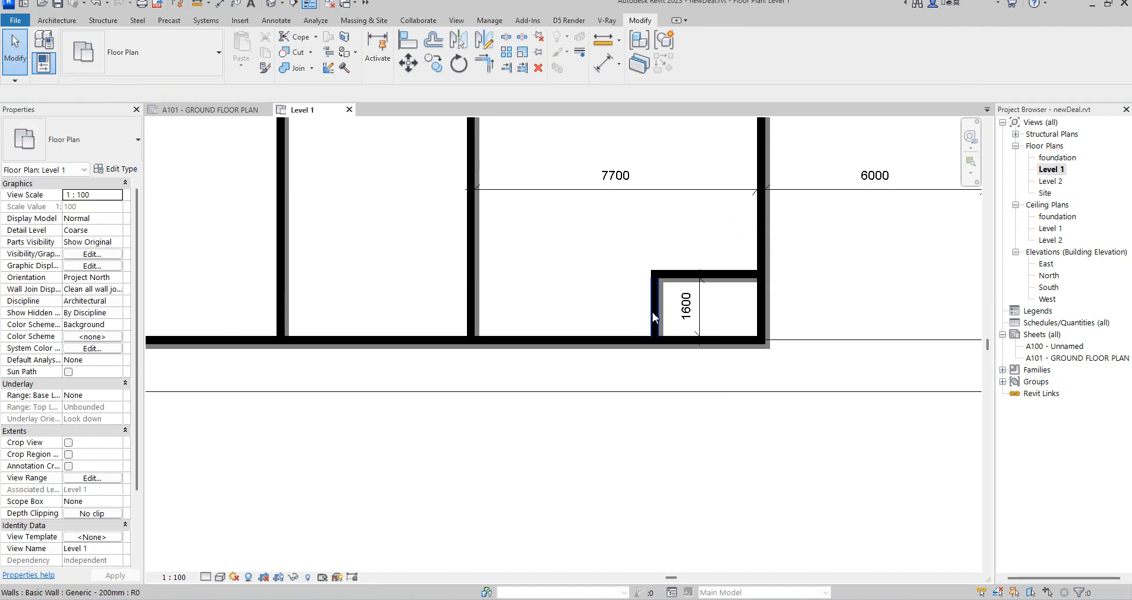
- Move the right-hand full-depth partition about 1000 mm left, to 8700 mm from the building's right wall
scroll(645, 358, down, 3)
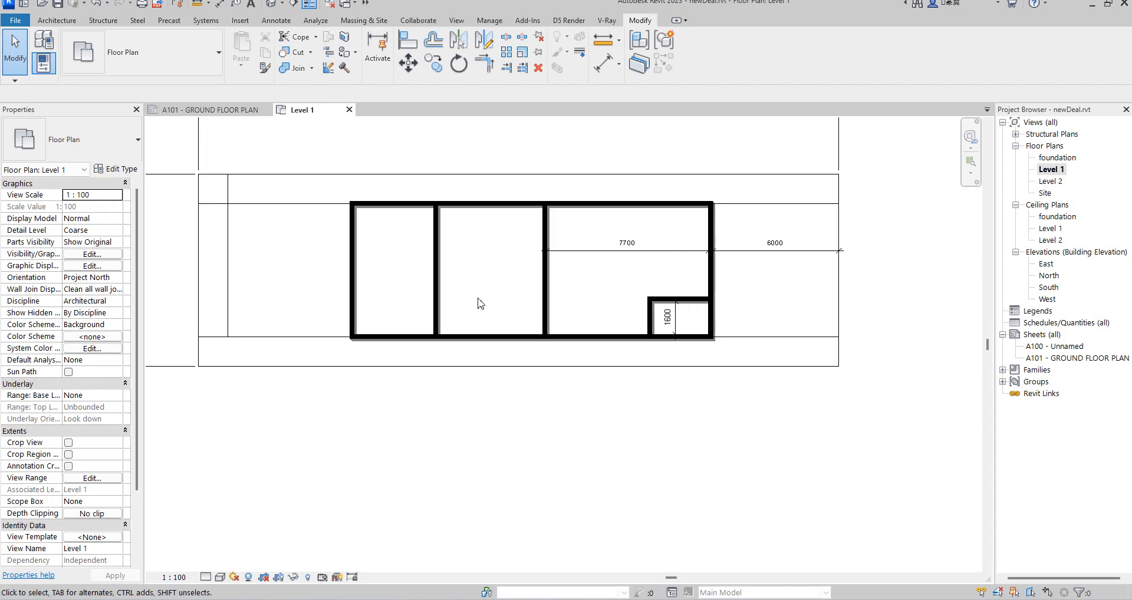
click(544, 304)
drag(522, 313, 519, 321)
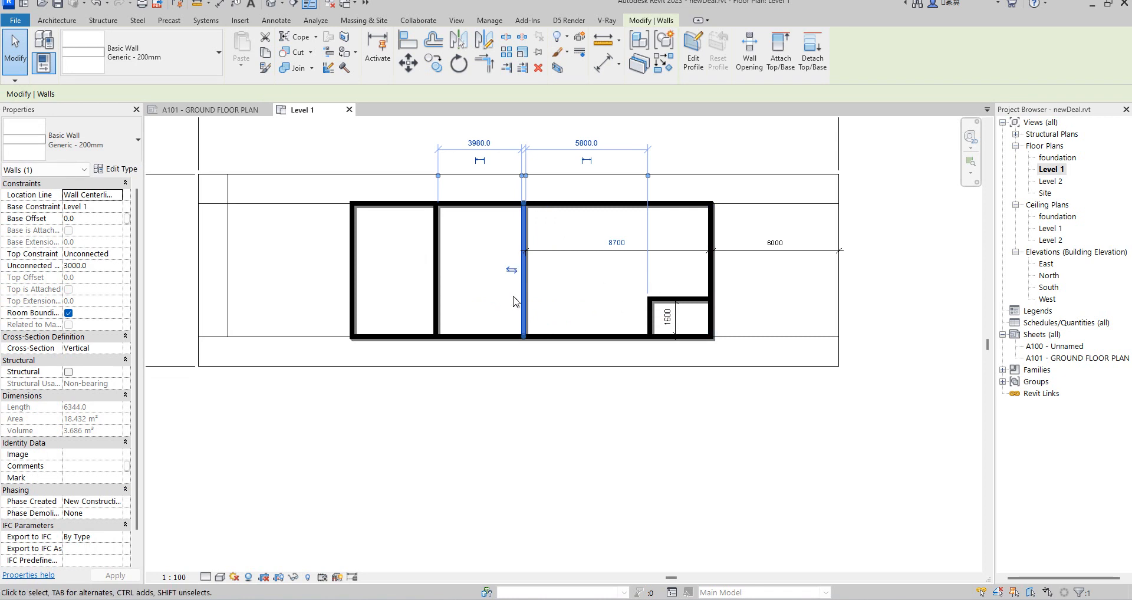
- Nudge the right-hand full-depth partition left to 9100 mm from the building's right wall, and the left-hand one to 3400 mm from its left wall
key(Left)
key(Left)
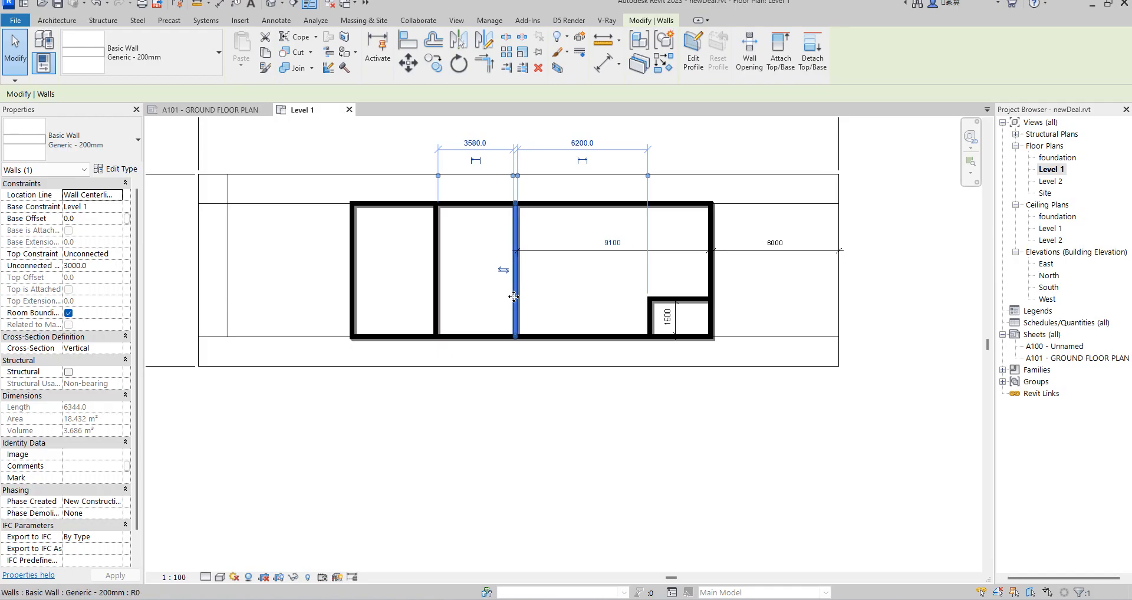
click(439, 251)
key(Left)
key(Left)
scroll(439, 248, up, 4)
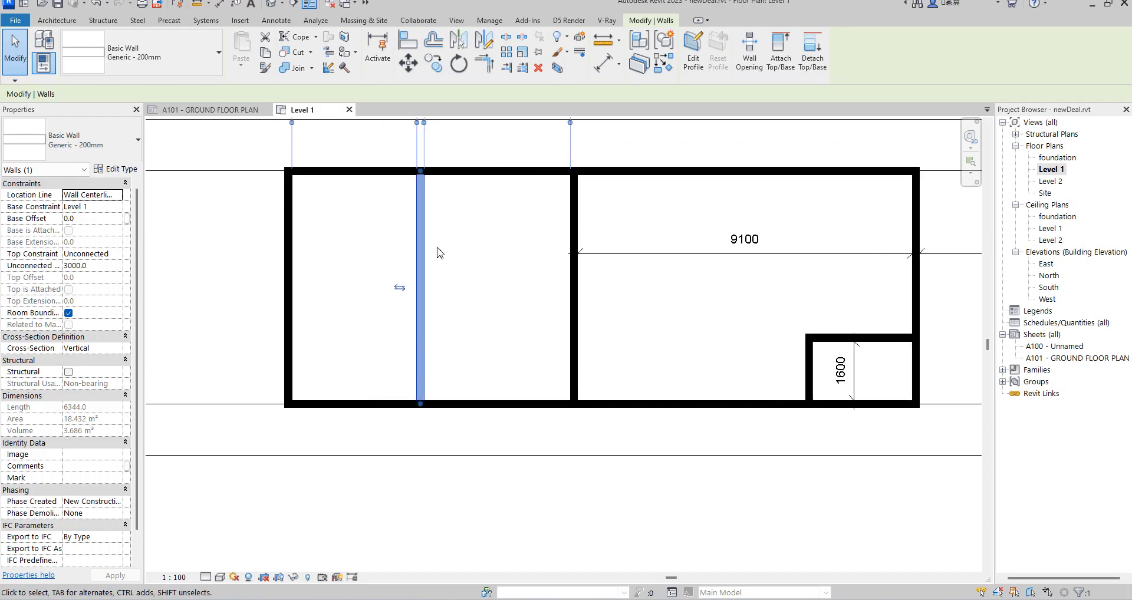
scroll(463, 323, down, 4)
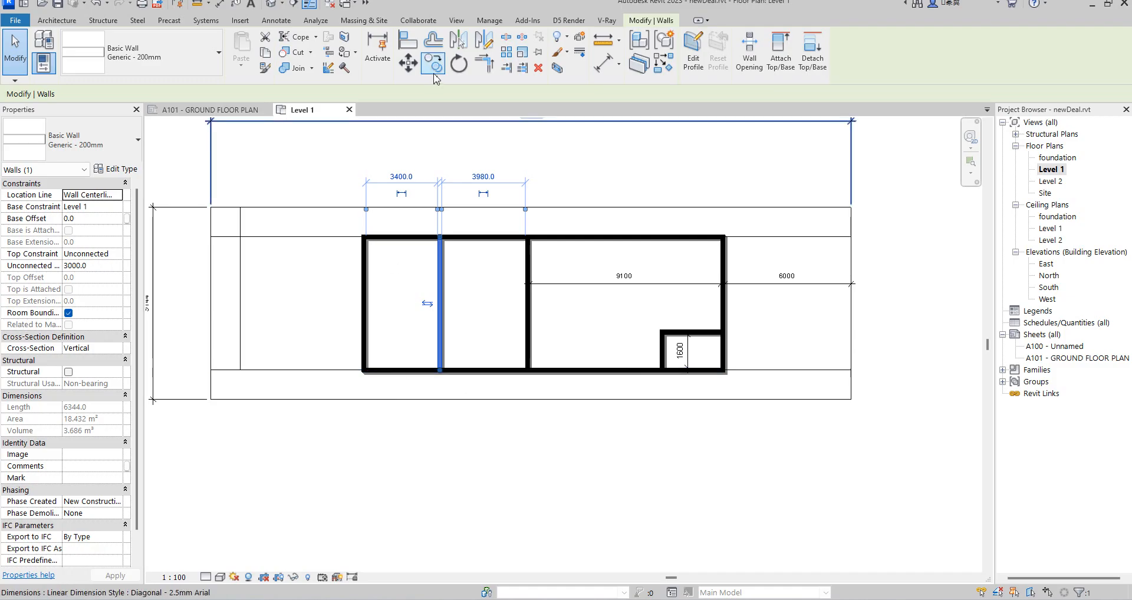
- Draw a horizontal wall between the two full-depth partitions, about 1200 mm above the building's lower wall
key(w)
key(a)
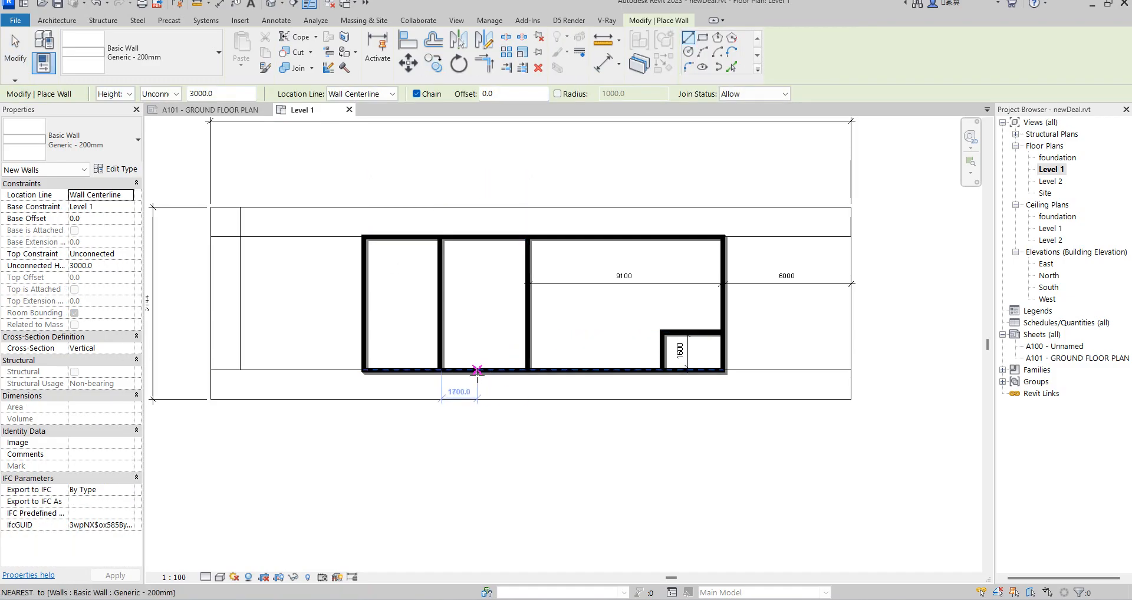
click(440, 342)
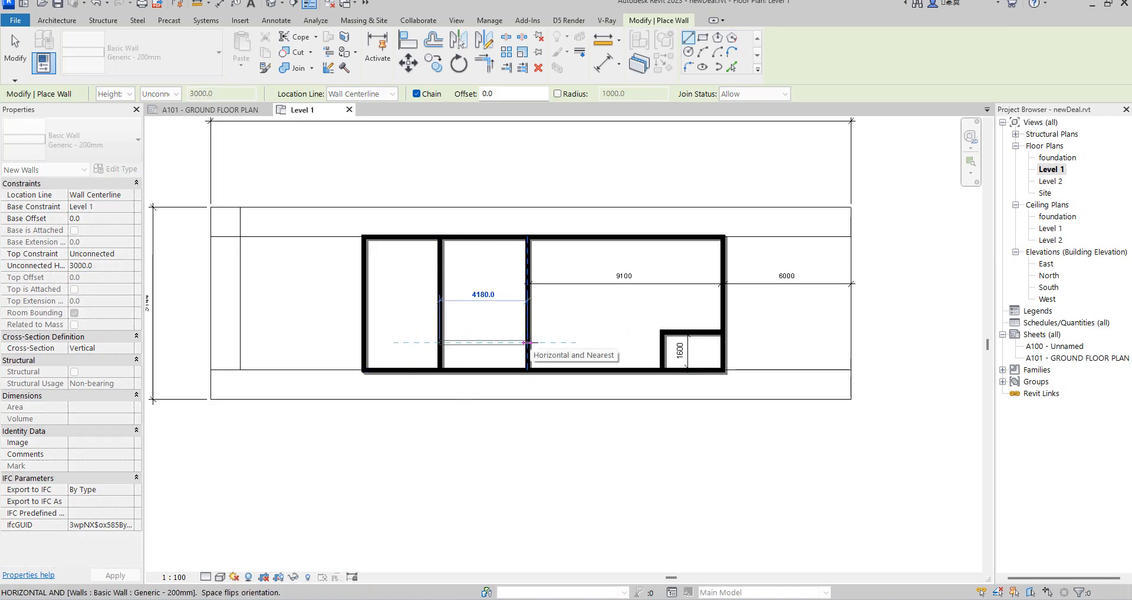
click(528, 342)
key(Escape)
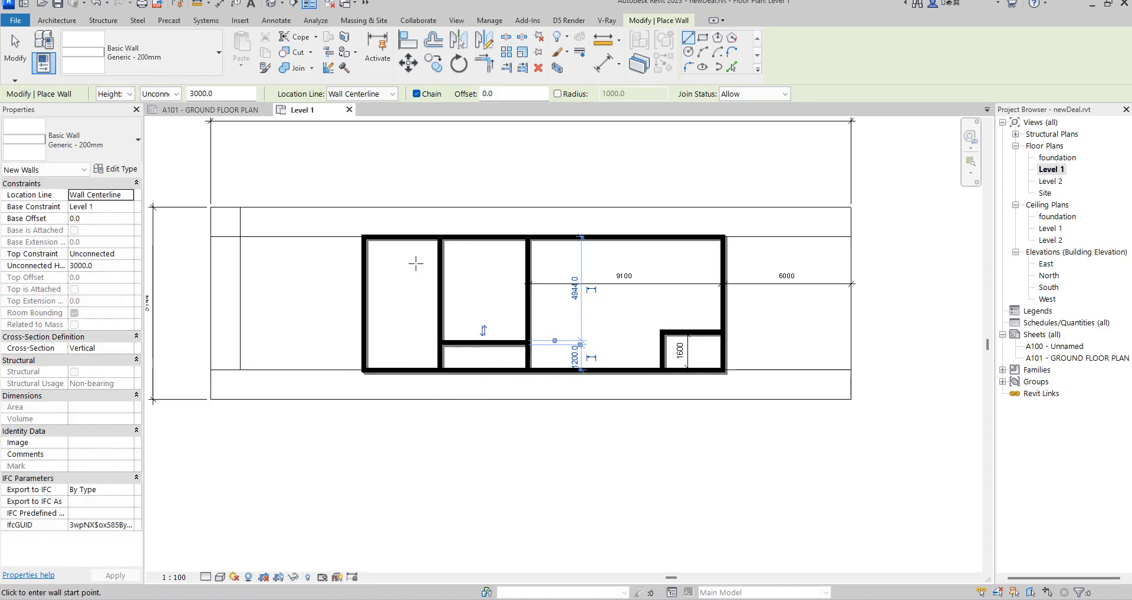
- Draw a horizontal wall across the left bay, in line with the small corner room's upper wall
click(440, 332)
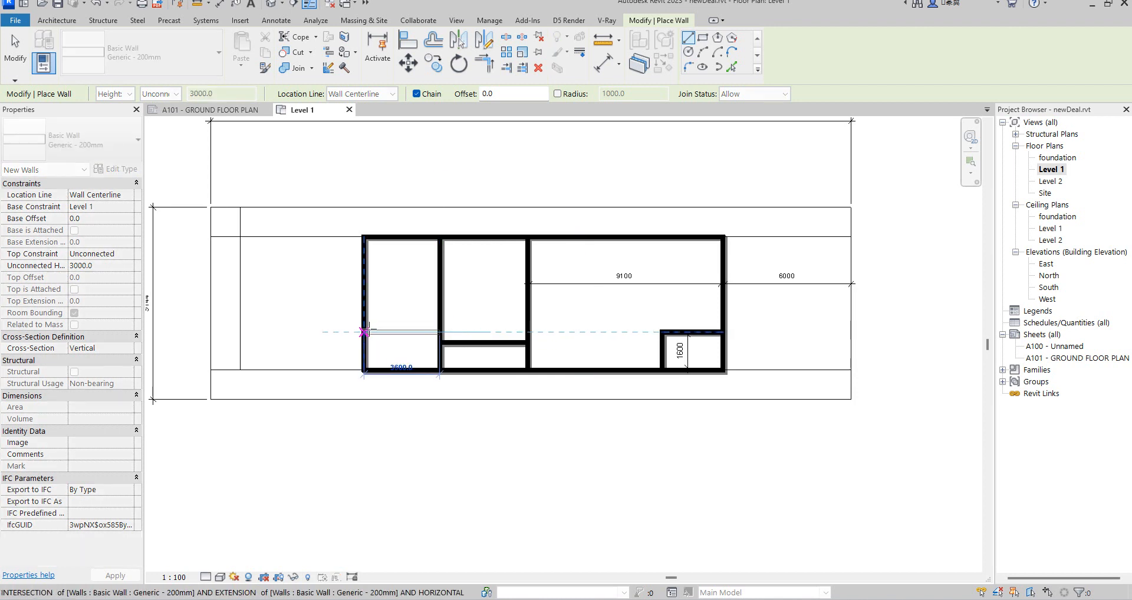
click(364, 332)
key(Escape)
scroll(428, 360, up, 2)
scroll(421, 352, up, 1)
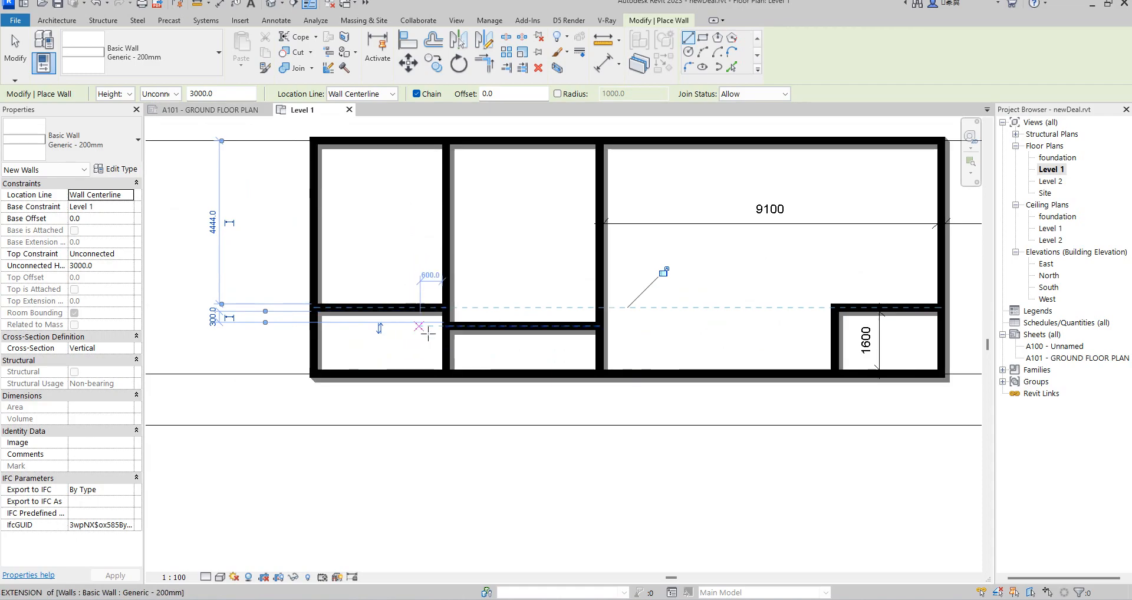
scroll(447, 325, down, 1)
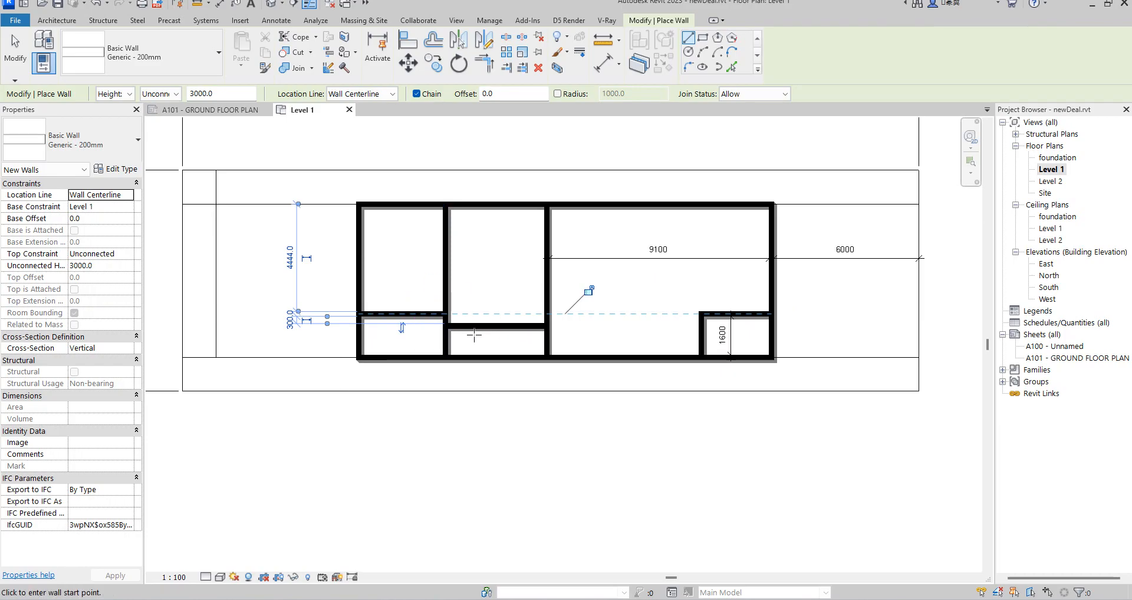
- Draw a second horizontal wall across the middle bay, about 1900 mm below the building's upper wall
click(446, 253)
click(550, 255)
right_click(614, 295)
click(655, 302)
right_click(647, 296)
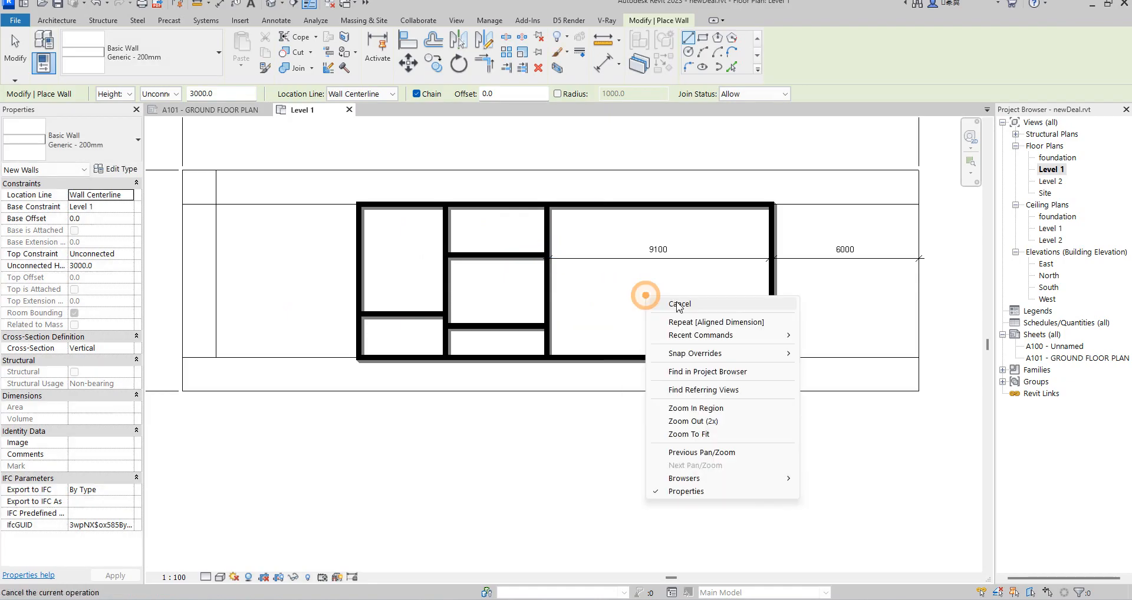
click(677, 303)
scroll(551, 286, down, 3)
scroll(513, 315, up, 3)
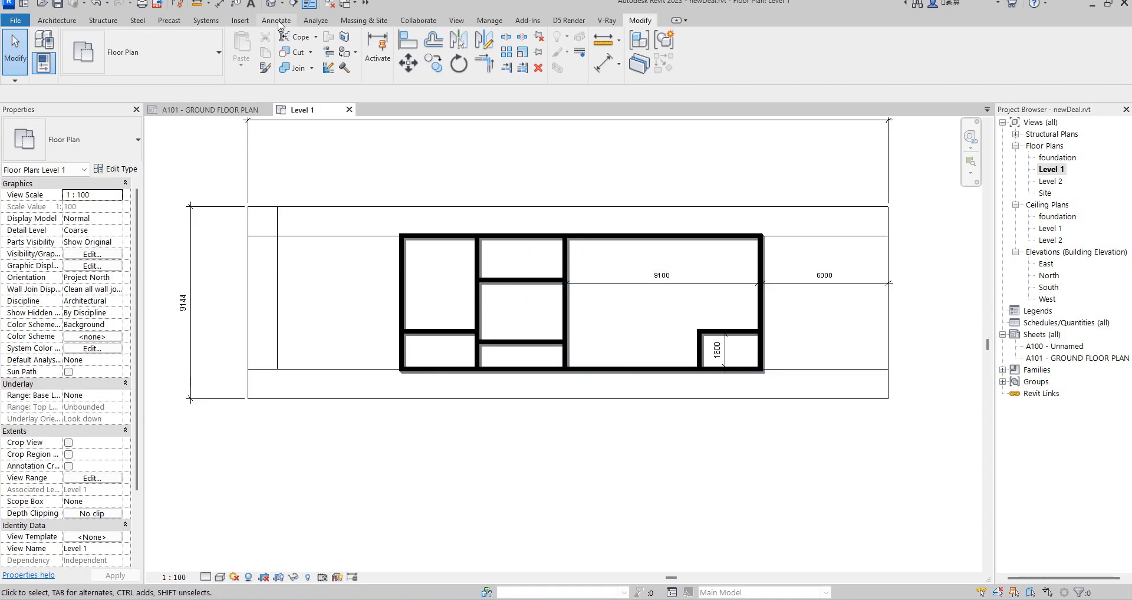
- Add text notes labelling the large right-hand room "living" and the central room of the middle bay "kitchen"
click(277, 23)
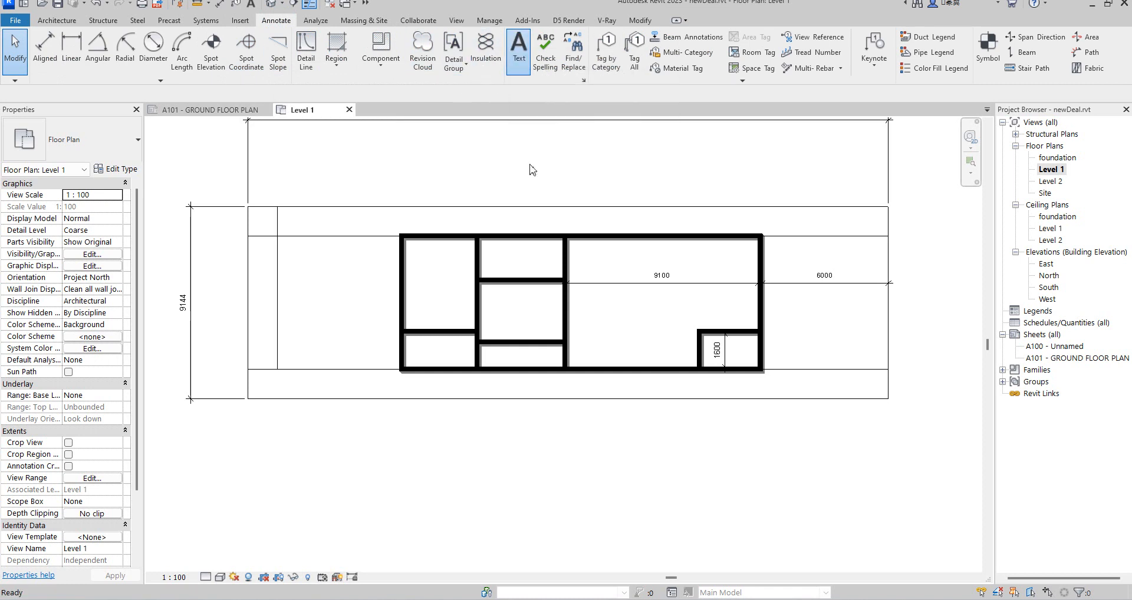
click(519, 58)
scroll(651, 300, up, 3)
click(649, 301)
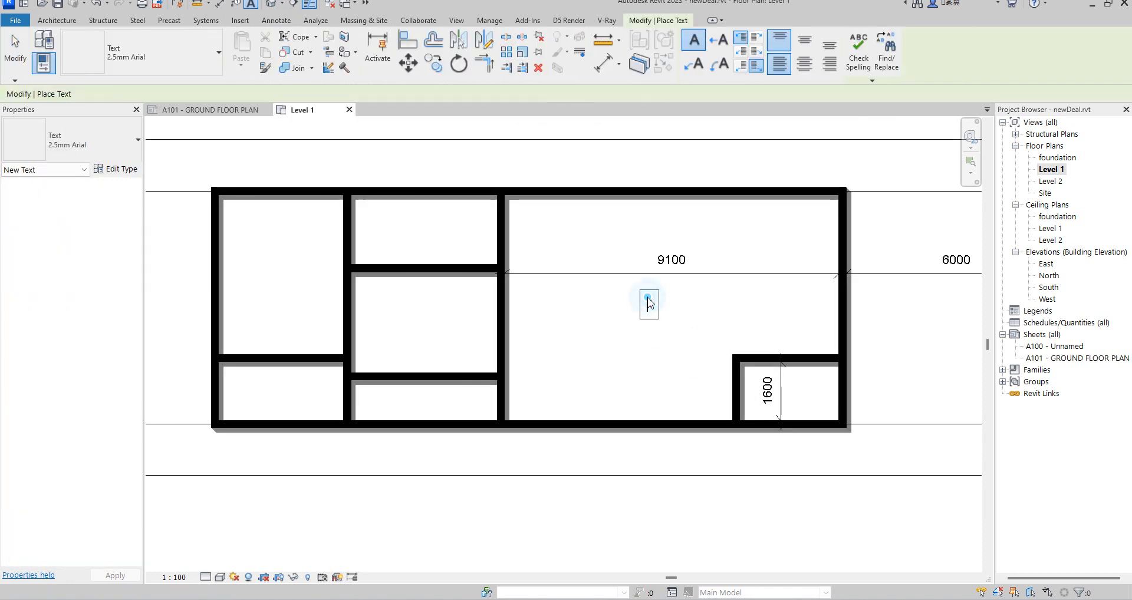
text(Livin)
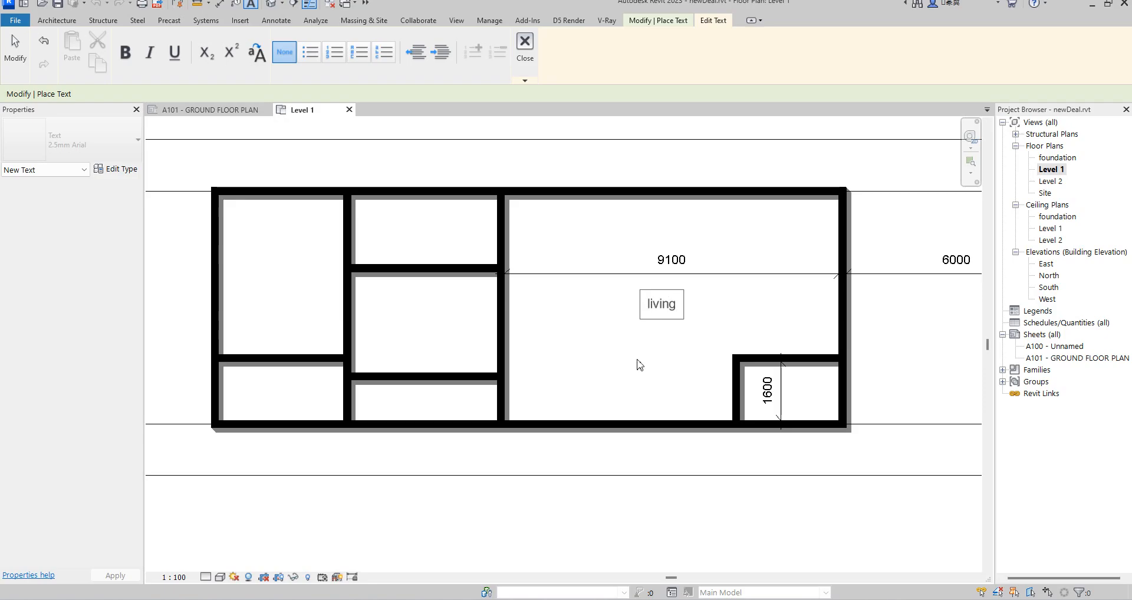
click(637, 365)
click(415, 318)
text(kitchen)
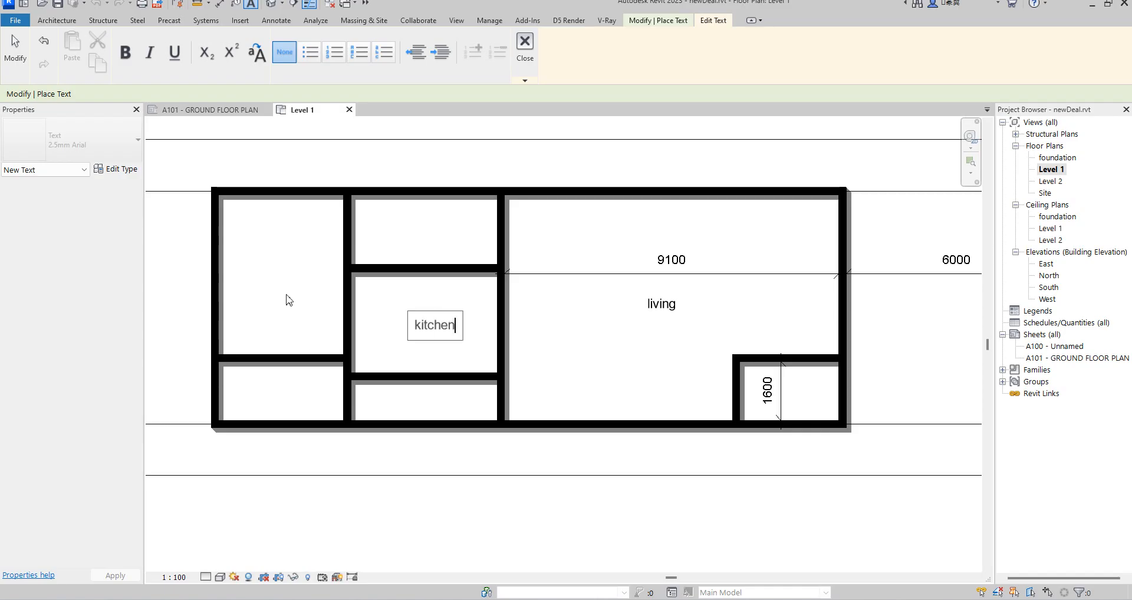
click(288, 300)
- Label the large left room "guest" and the upper room of the middle bay "lobby"
click(255, 266)
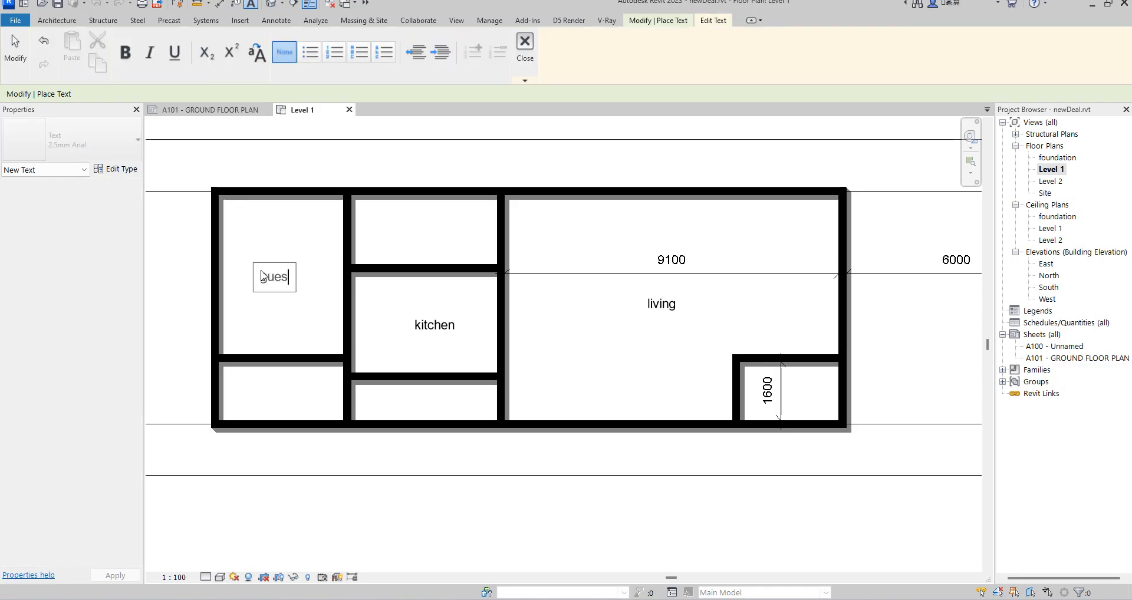
click(434, 230)
scroll(416, 230, up, 2)
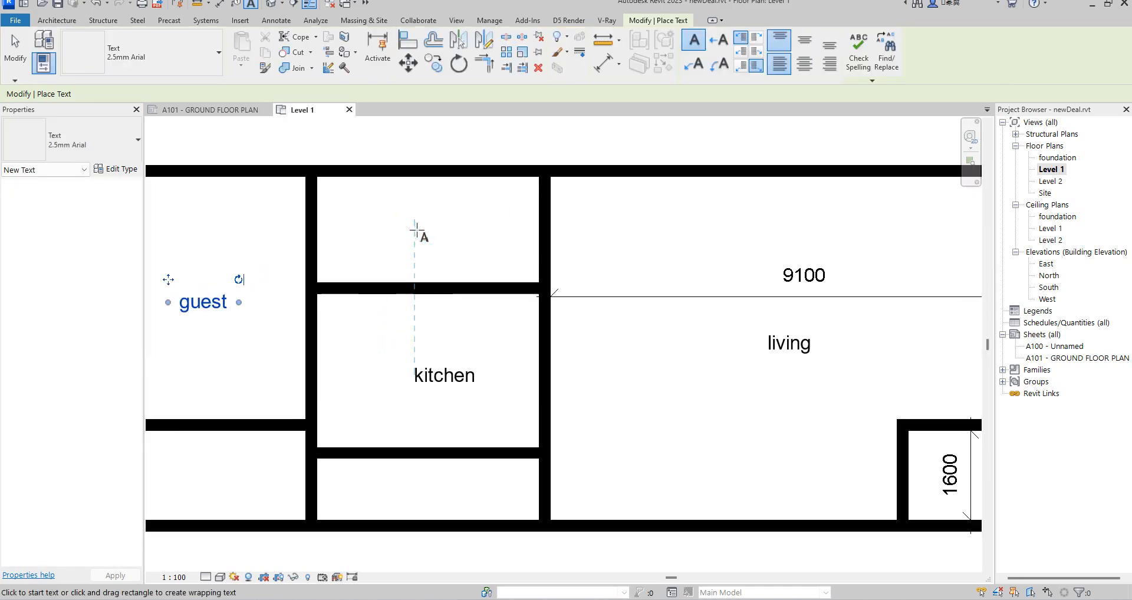
click(401, 222)
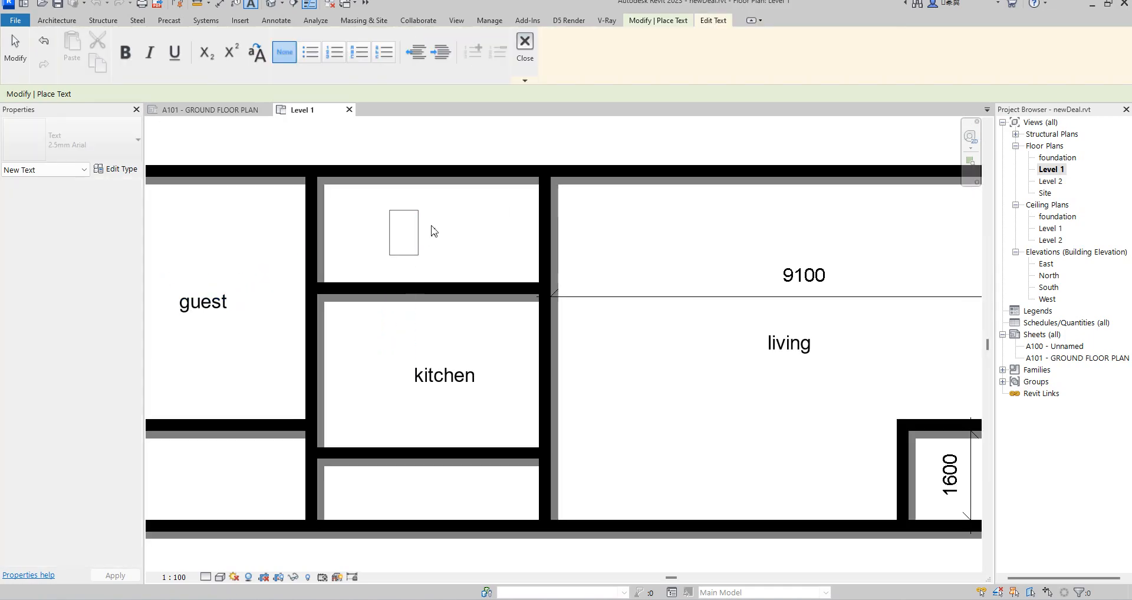
text(lobby)
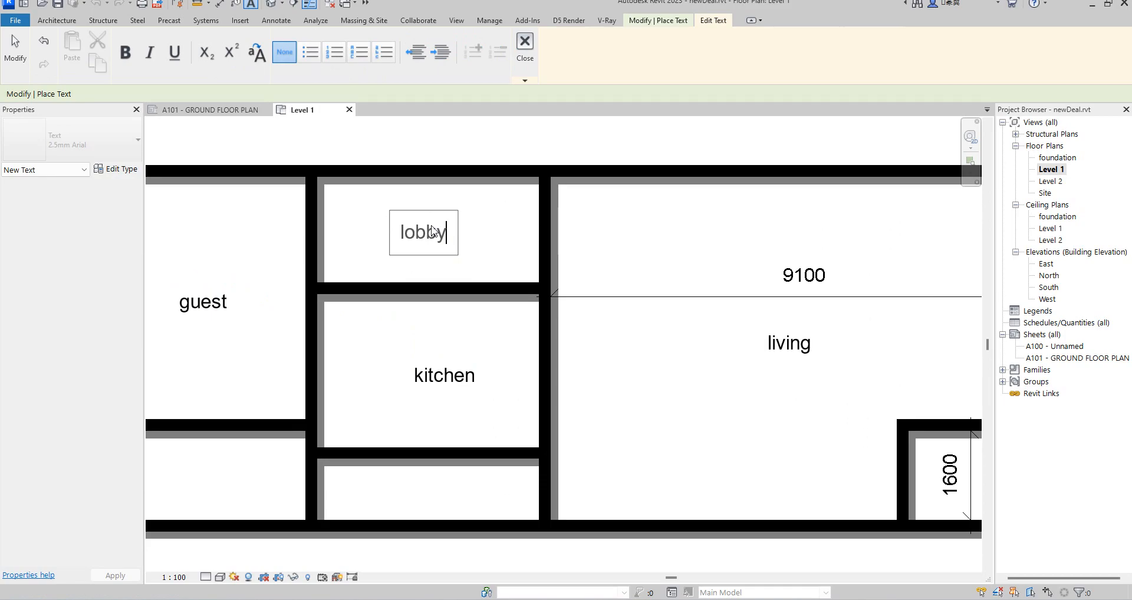
click(624, 288)
- Label the small lower-right corner room "entrance." and finish placing text
scroll(627, 272, down, 3)
scroll(848, 427, up, 1)
scroll(849, 427, up, 1)
click(846, 404)
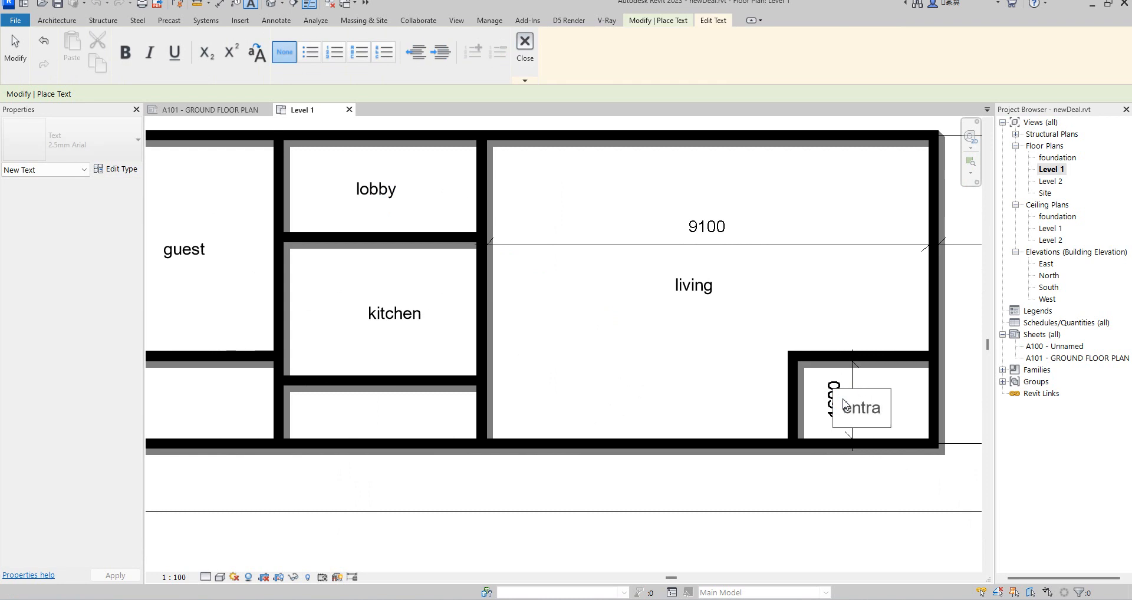
text(entrance.)
click(695, 351)
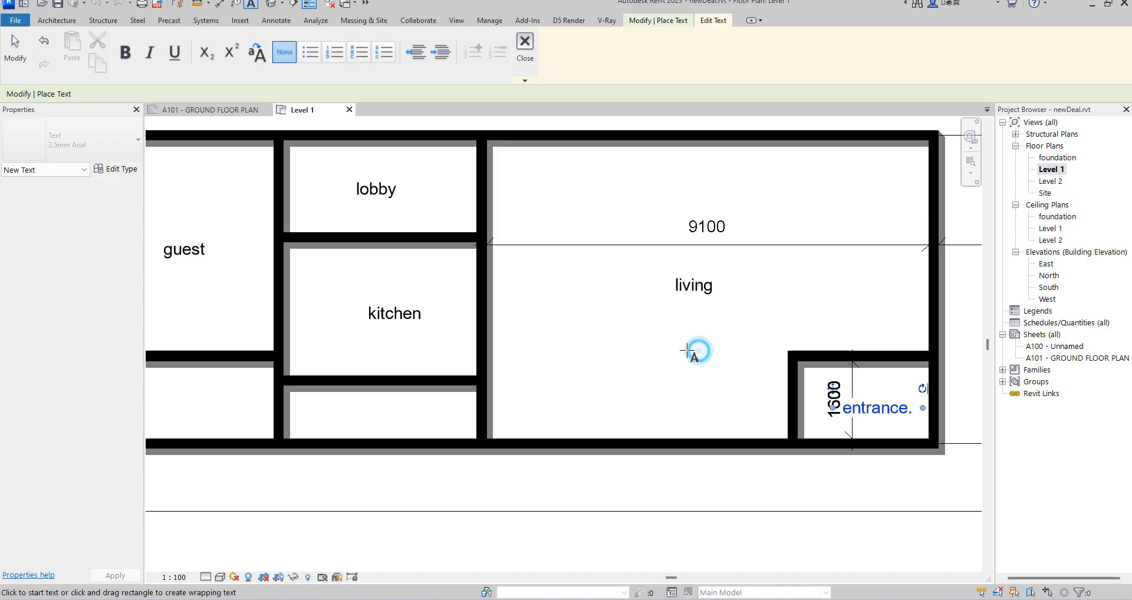
scroll(663, 348, down, 2)
right_click(659, 343)
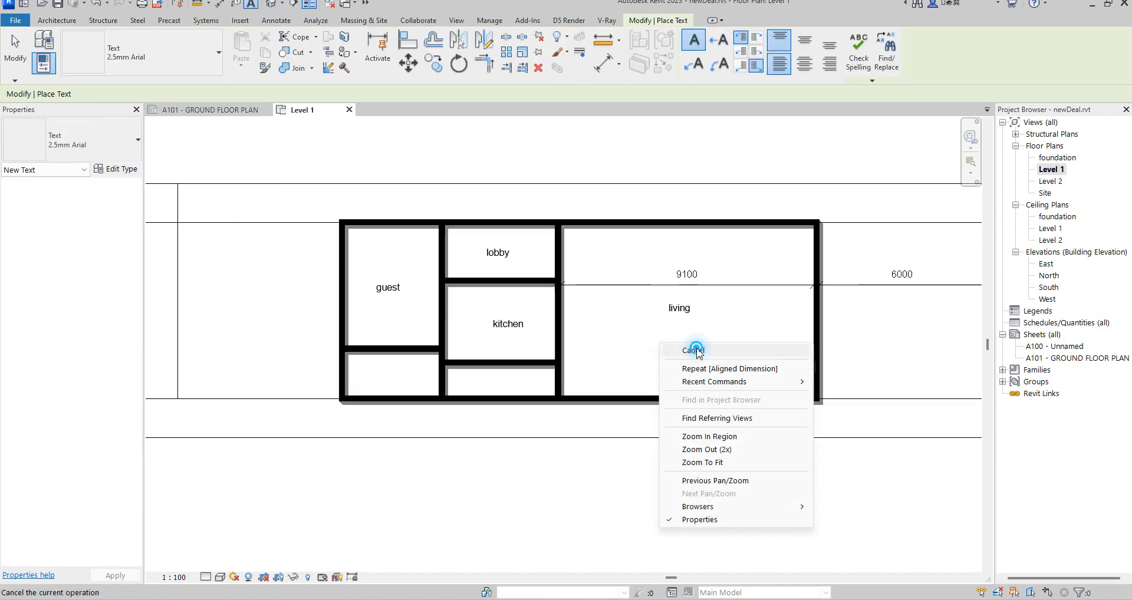
click(698, 350)
right_click(623, 324)
click(660, 340)
- Place an aligned dimension between the plot's upper boundary and the building's upper wall
scroll(809, 386, down, 3)
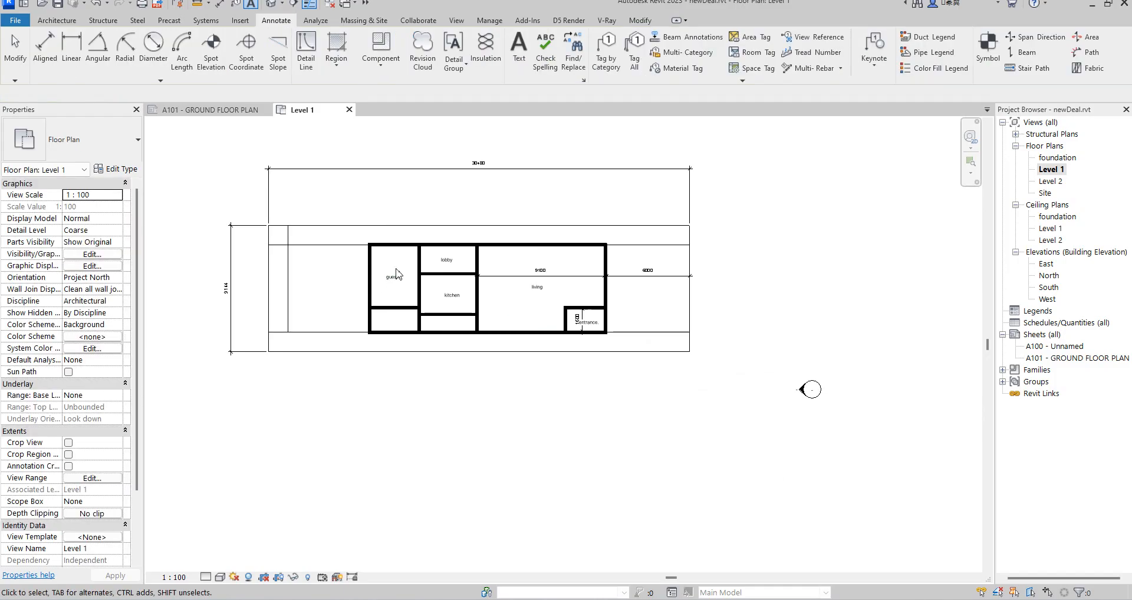
scroll(809, 387, up, 3)
click(640, 20)
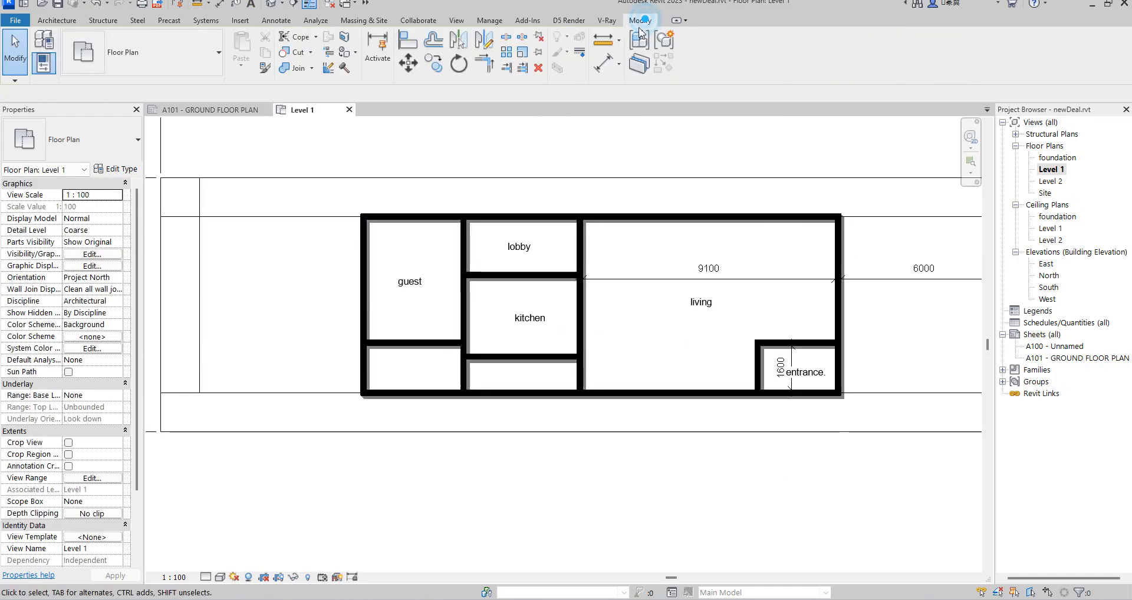
click(603, 63)
click(634, 178)
scroll(629, 206, up, 2)
click(635, 221)
click(636, 196)
scroll(631, 182, down, 2)
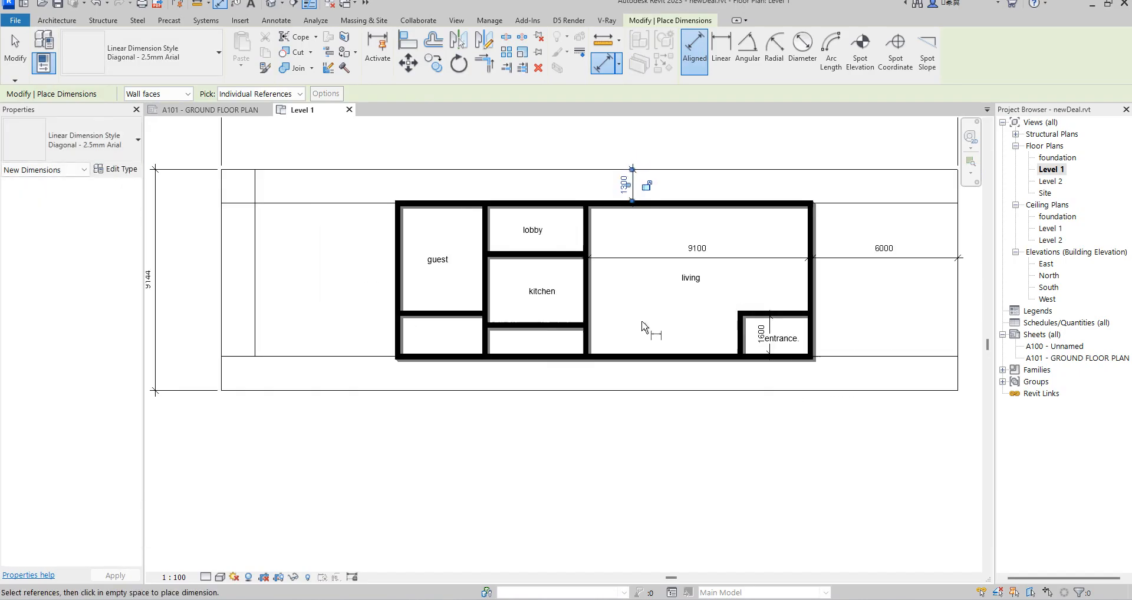
- Dimension the gap between the building's lower wall and the plot's lower boundary
scroll(651, 361, up, 2)
click(642, 361)
click(640, 407)
click(639, 392)
right_click(679, 305)
click(715, 314)
right_click(655, 286)
click(669, 292)
click(695, 356)
click(677, 375)
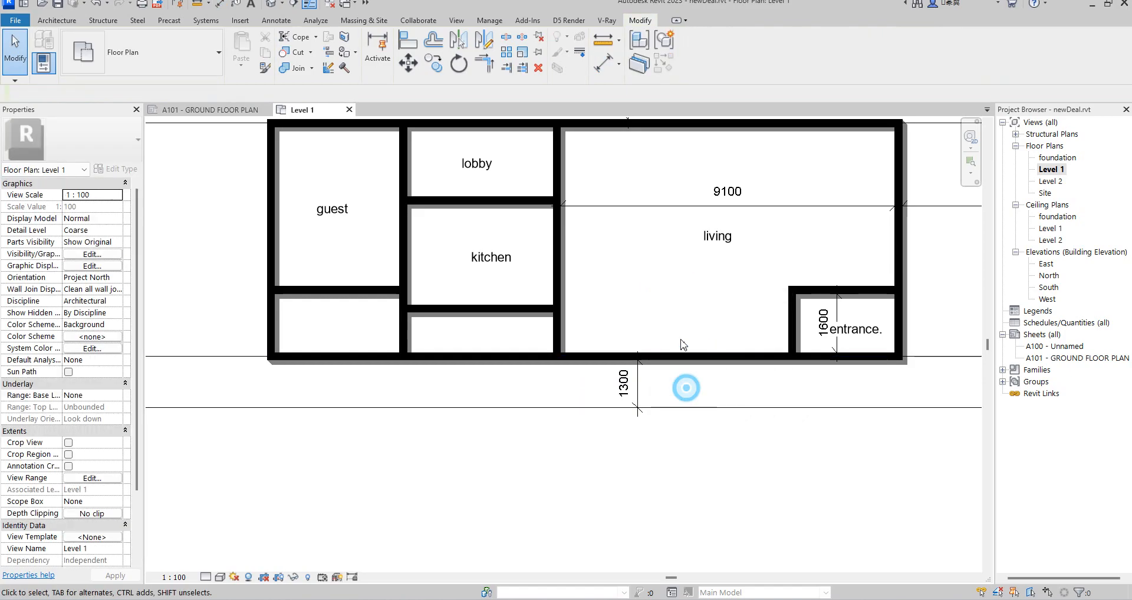
- Set the building's lower wall 1500 mm from the plot's lower boundary
scroll(271, 351, up, 2)
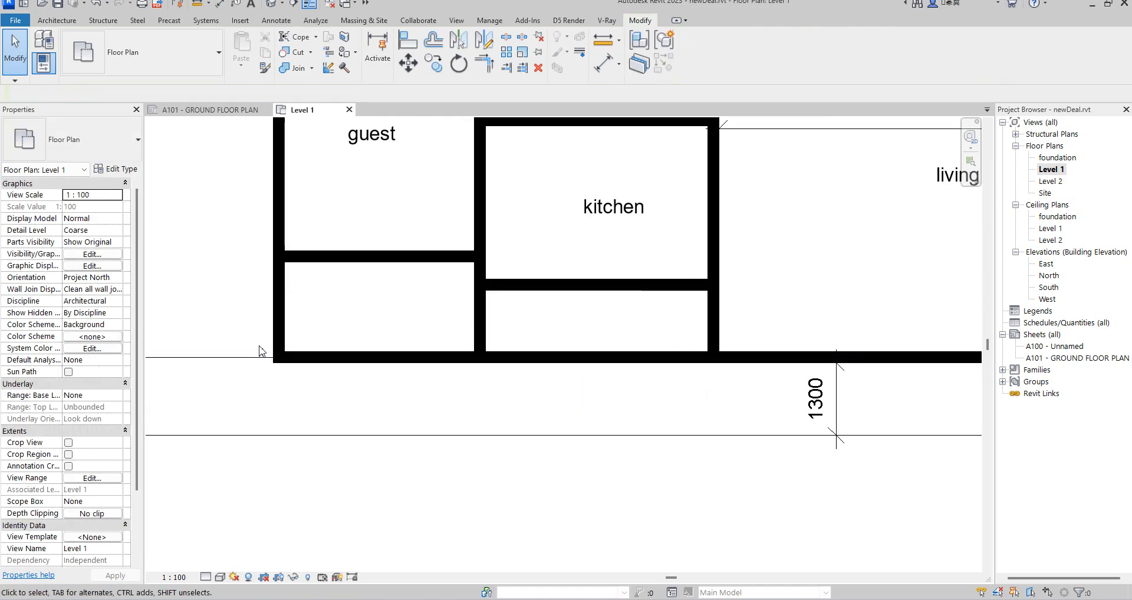
click(310, 352)
click(822, 401)
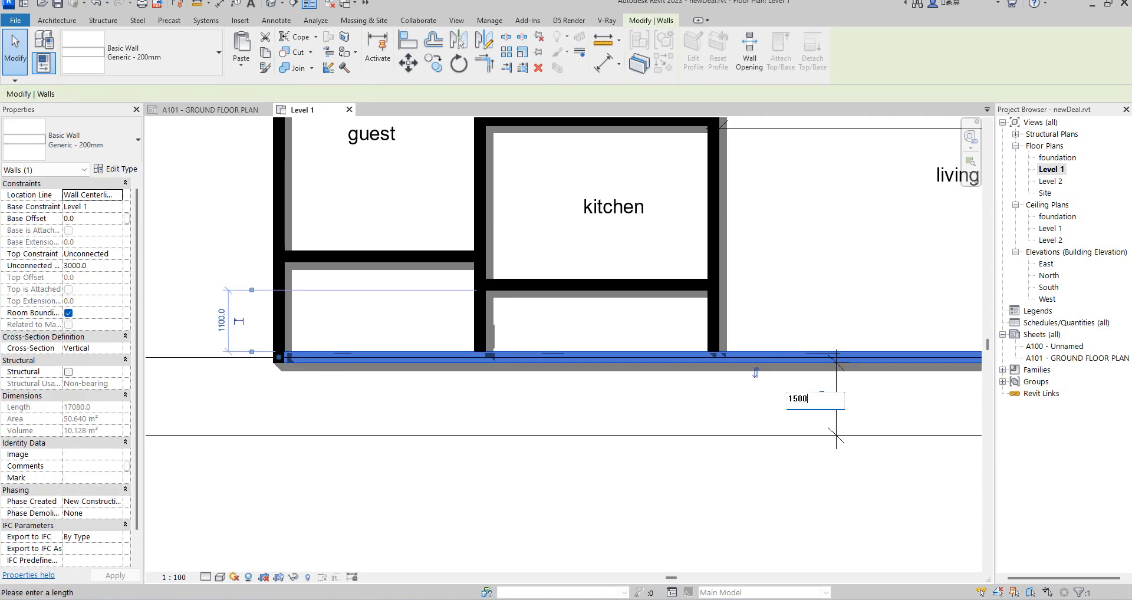
text(1500)
key(Return)
scroll(489, 433, down, 2)
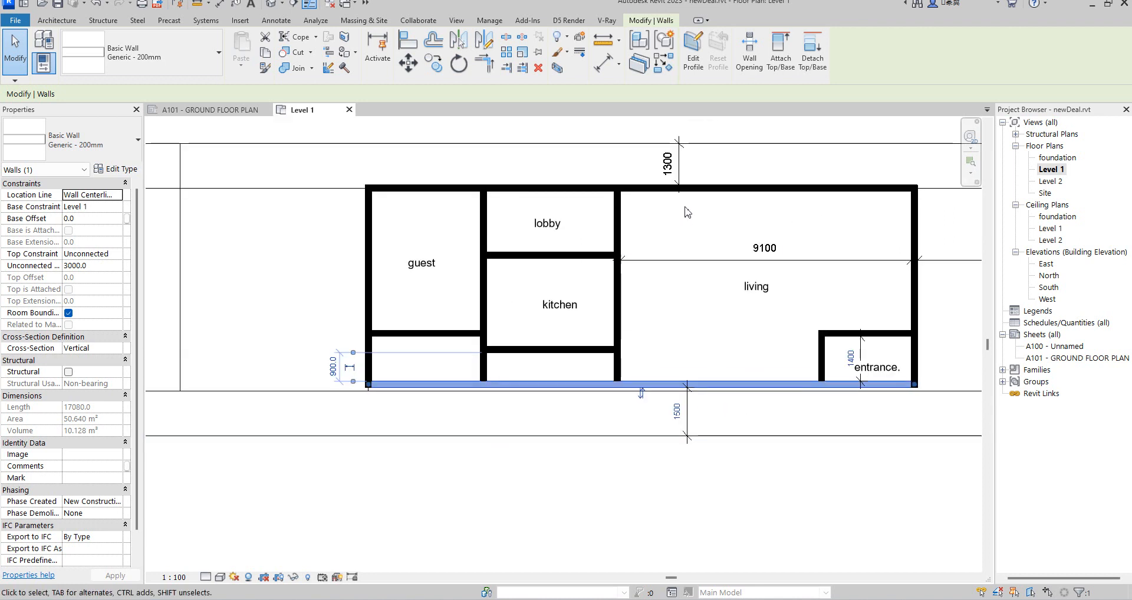
- Set the building's upper wall 1500 mm from the plot's upper boundary
click(718, 185)
click(668, 164)
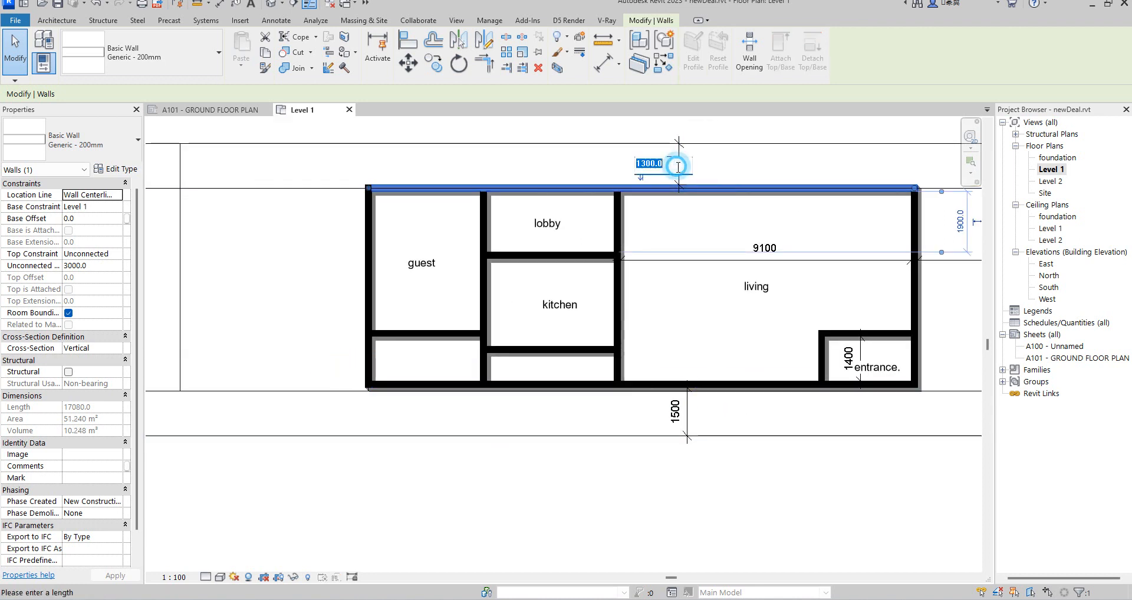
text(1500)
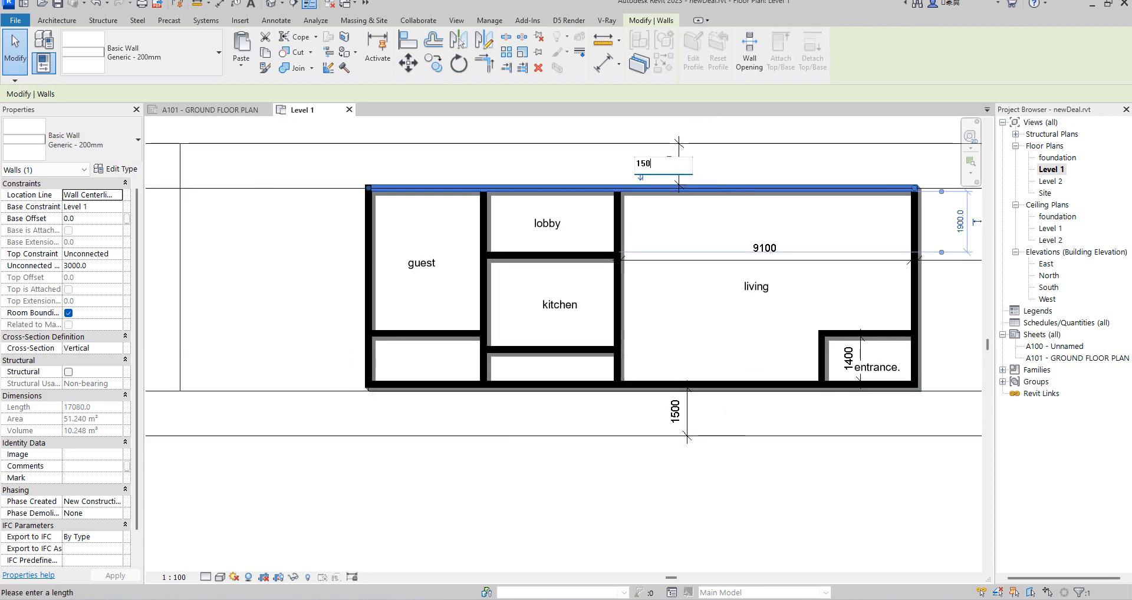
key(Return)
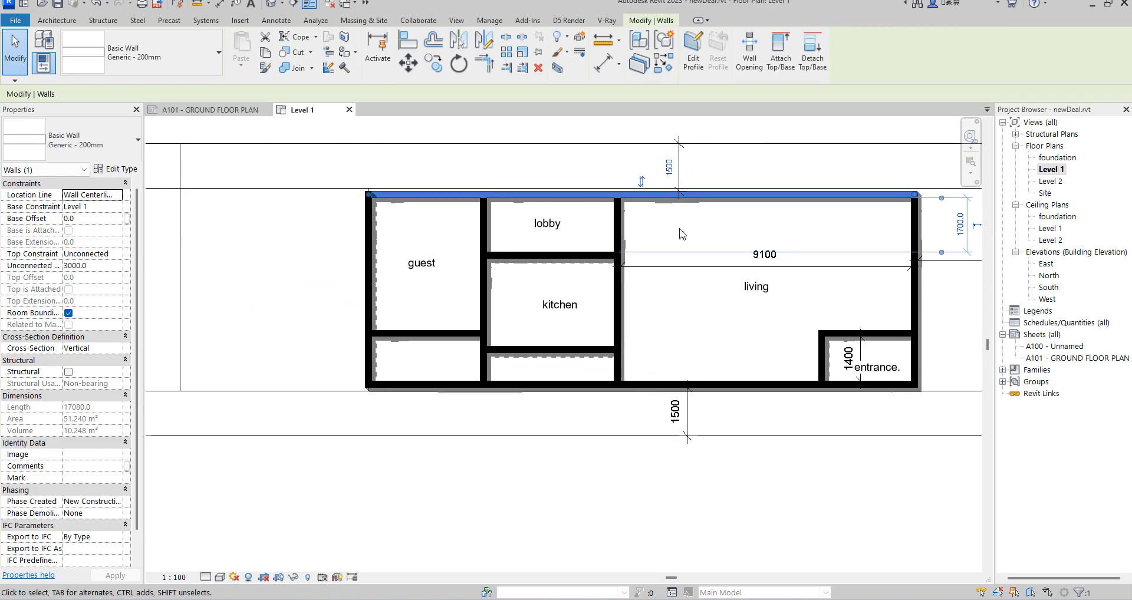
click(748, 222)
- Trim the living room's right outer wall and the entrance's upper wall to a corner
scroll(600, 251, down, 2)
scroll(590, 321, up, 2)
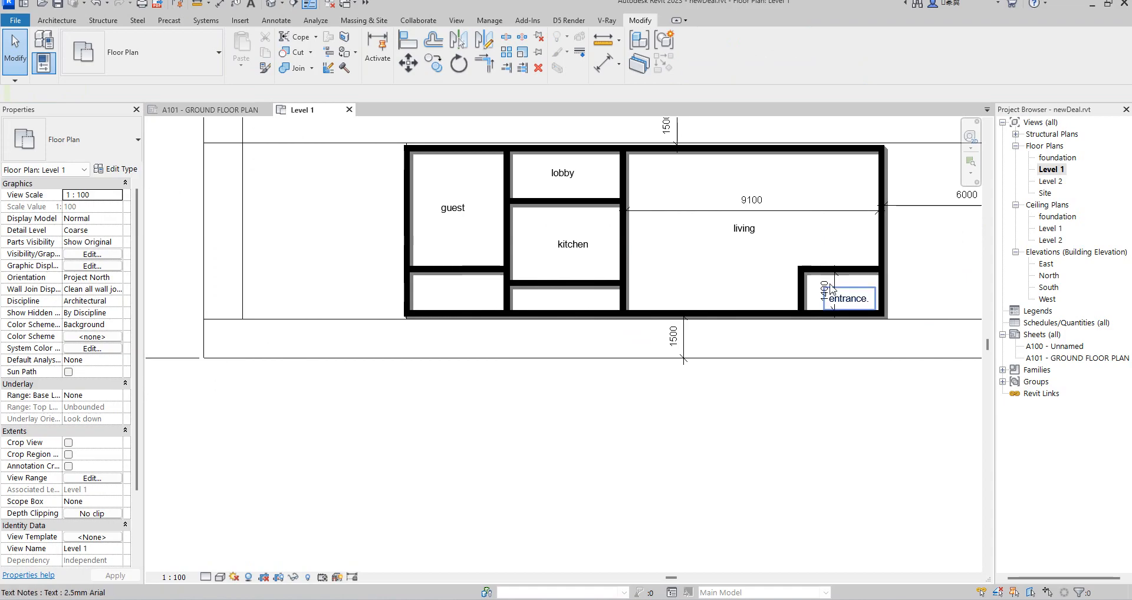
scroll(800, 289, up, 1)
scroll(798, 301, down, 2)
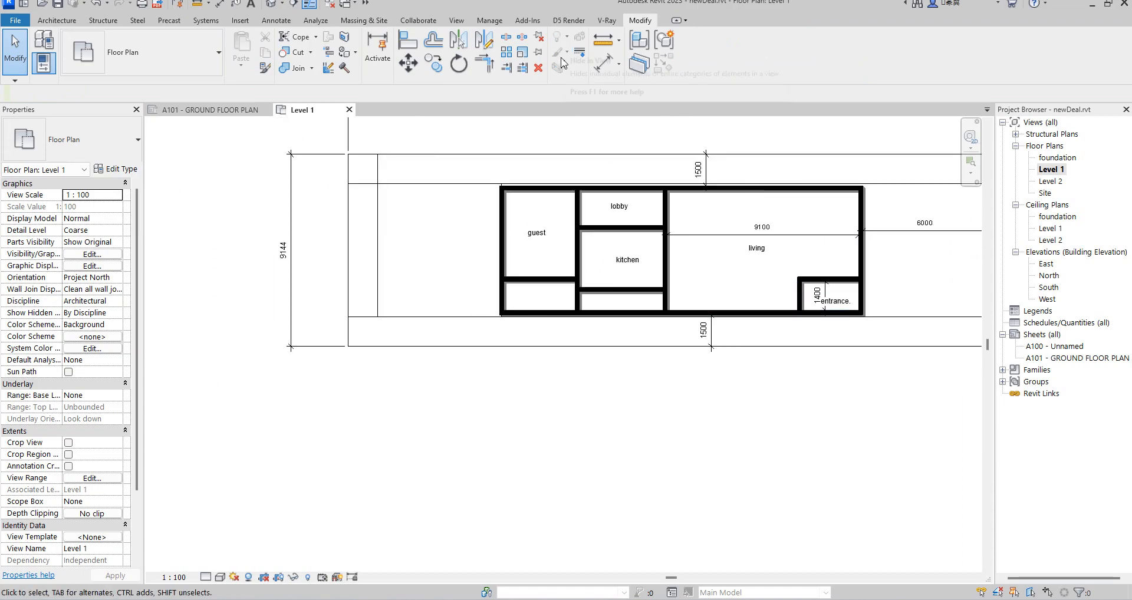
click(848, 278)
click(859, 262)
- Trim the entrance's side wall and the building's lower wall to a corner so the entrance lies open
click(798, 301)
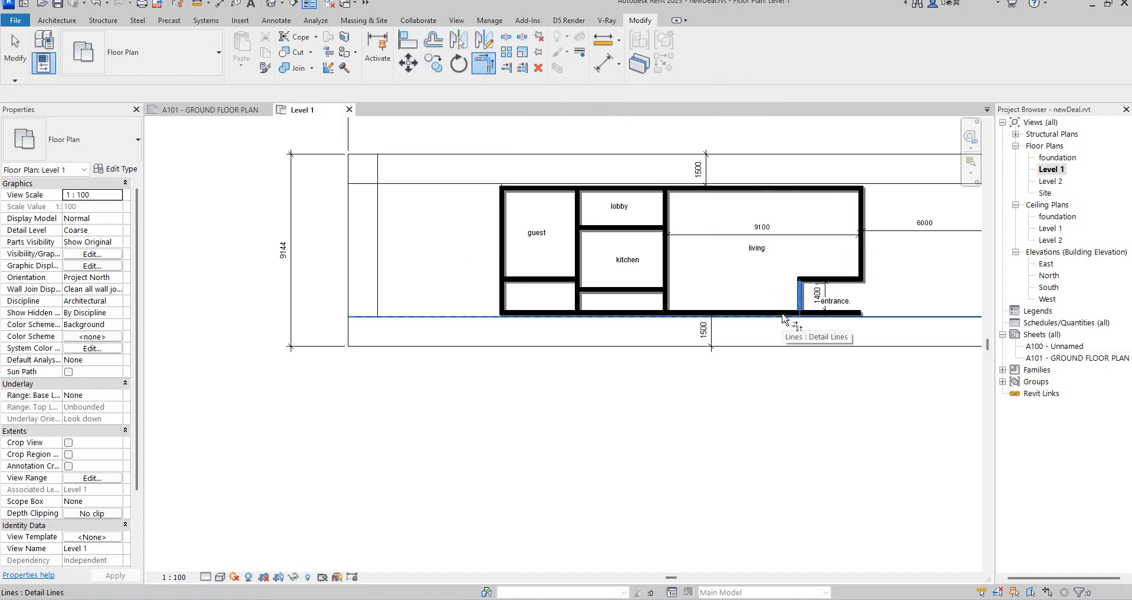
scroll(787, 309, up, 2)
click(784, 310)
scroll(790, 309, down, 2)
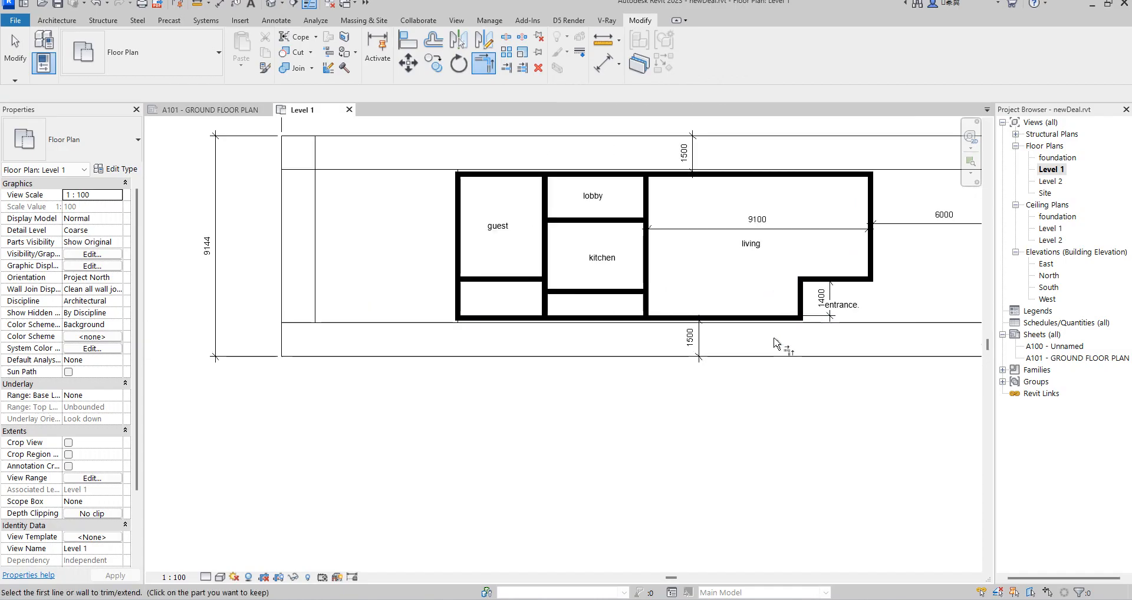
right_click(787, 252)
click(820, 261)
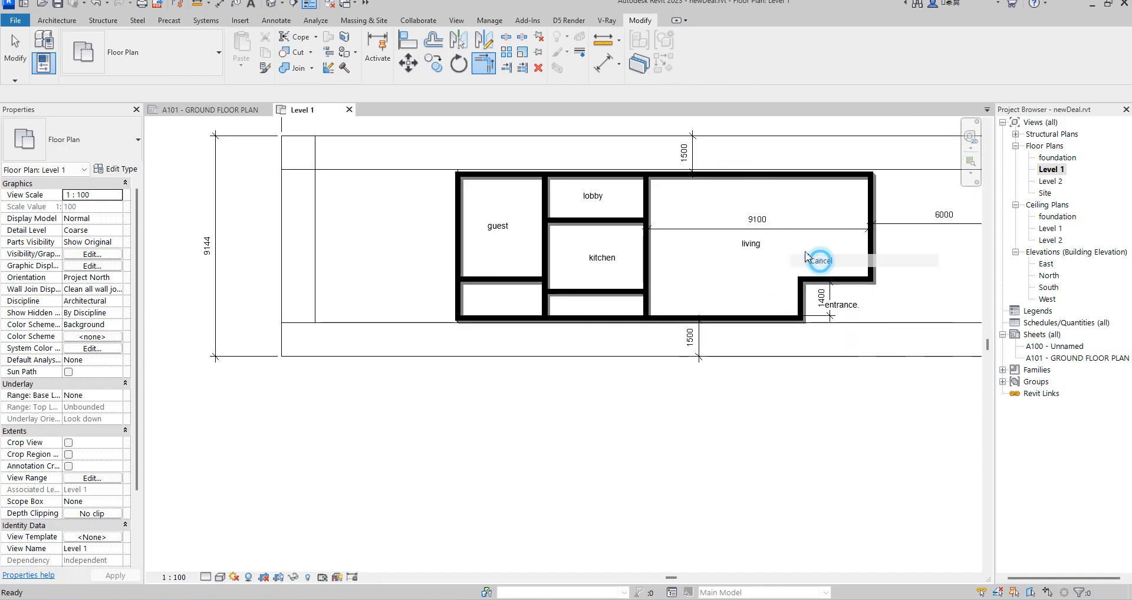
right_click(804, 248)
click(838, 257)
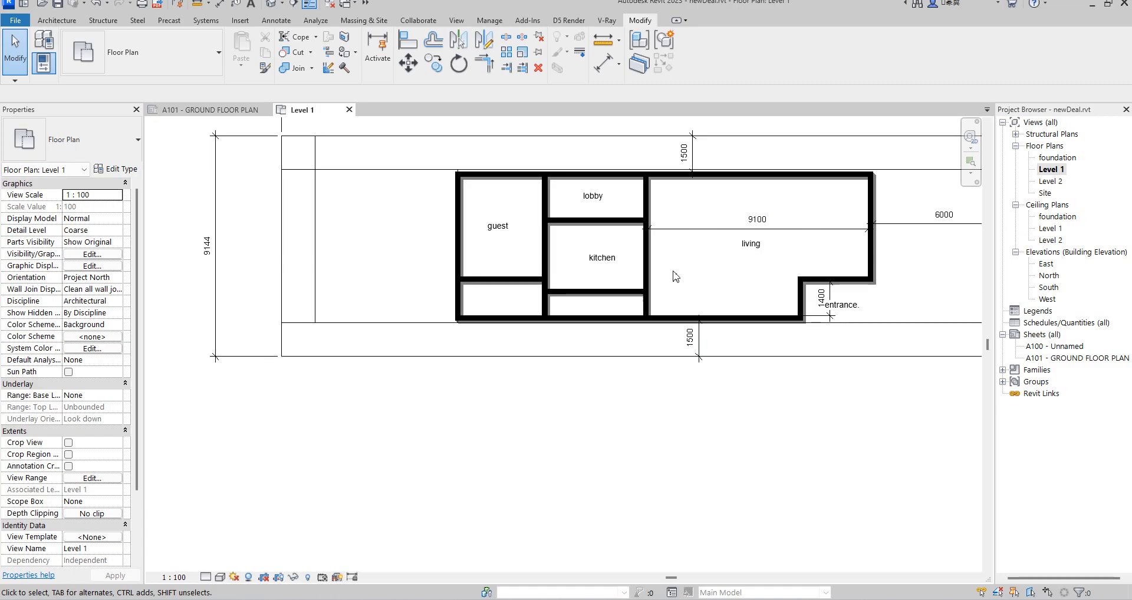
- Draw a wall from the lobby's lower wall down to the building's lower wall, 1000 mm from the kitchen's left wall
scroll(649, 283, up, 2)
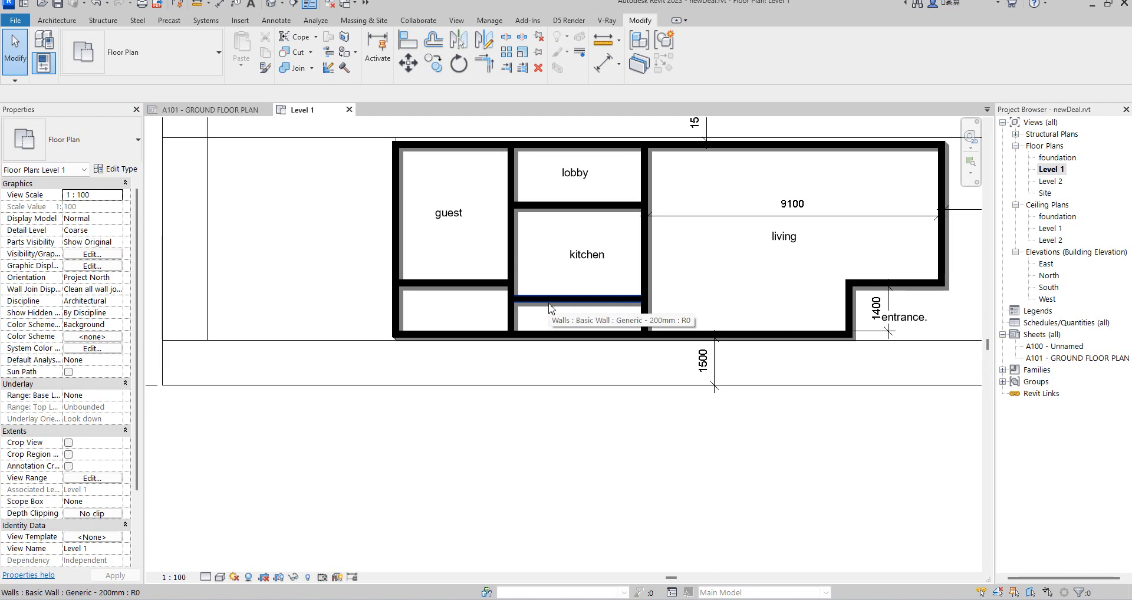
click(578, 206)
click(659, 62)
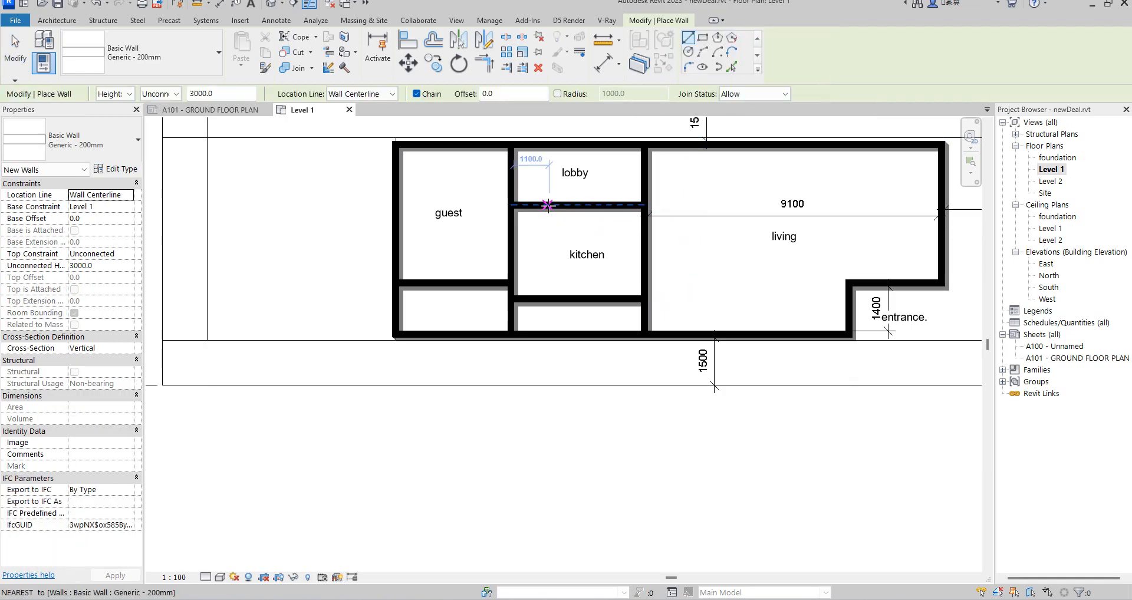
click(549, 205)
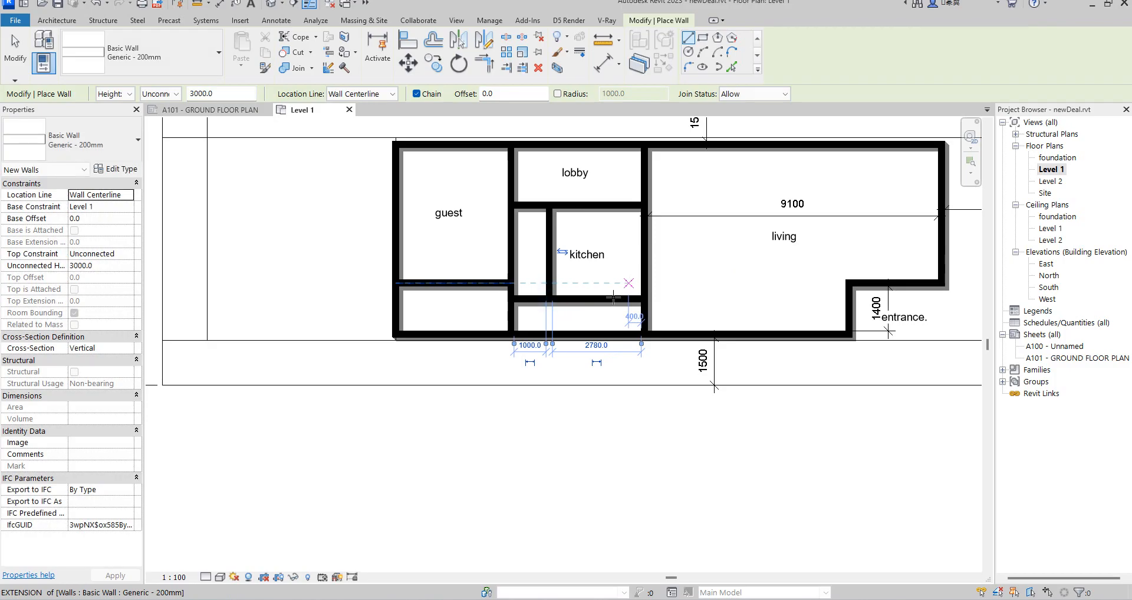
right_click(597, 229)
click(634, 250)
right_click(587, 219)
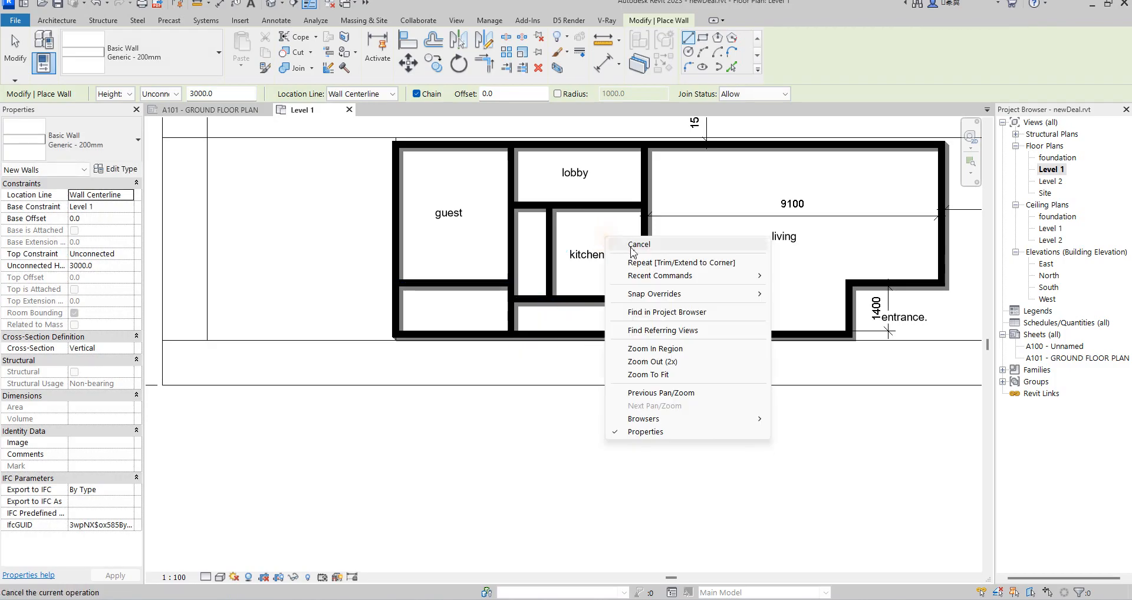
click(626, 240)
- Shorten the wall below the kitchen to the new partition and stretch its left end toward the guest side, 2000 mm long overall
click(607, 298)
drag(638, 298, 549, 335)
click(552, 261)
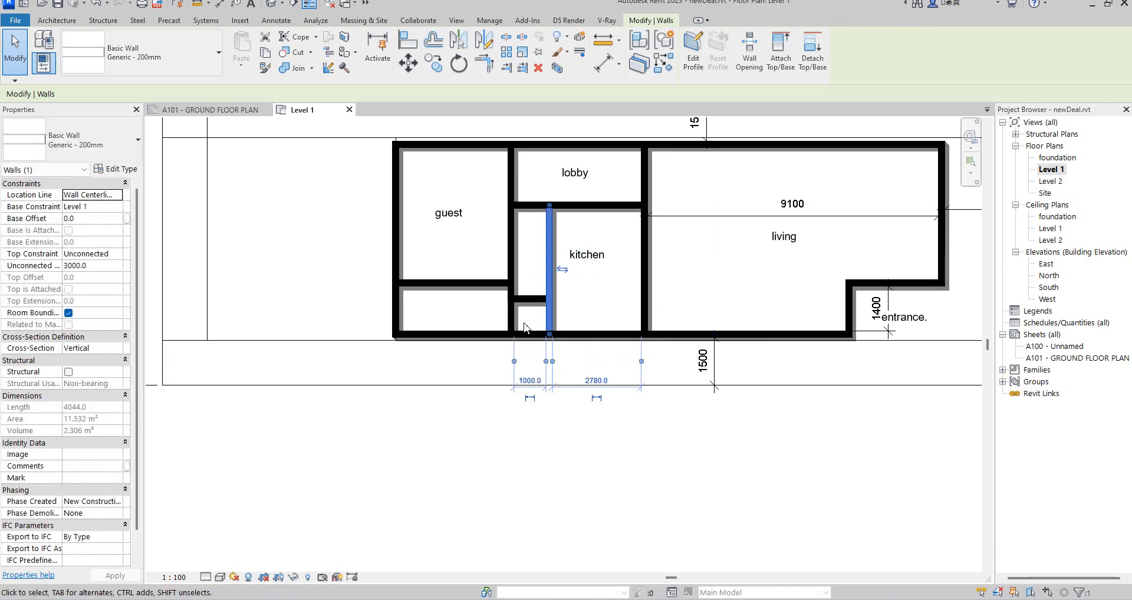
scroll(508, 305, up, 1)
click(517, 300)
drag(509, 300, 482, 296)
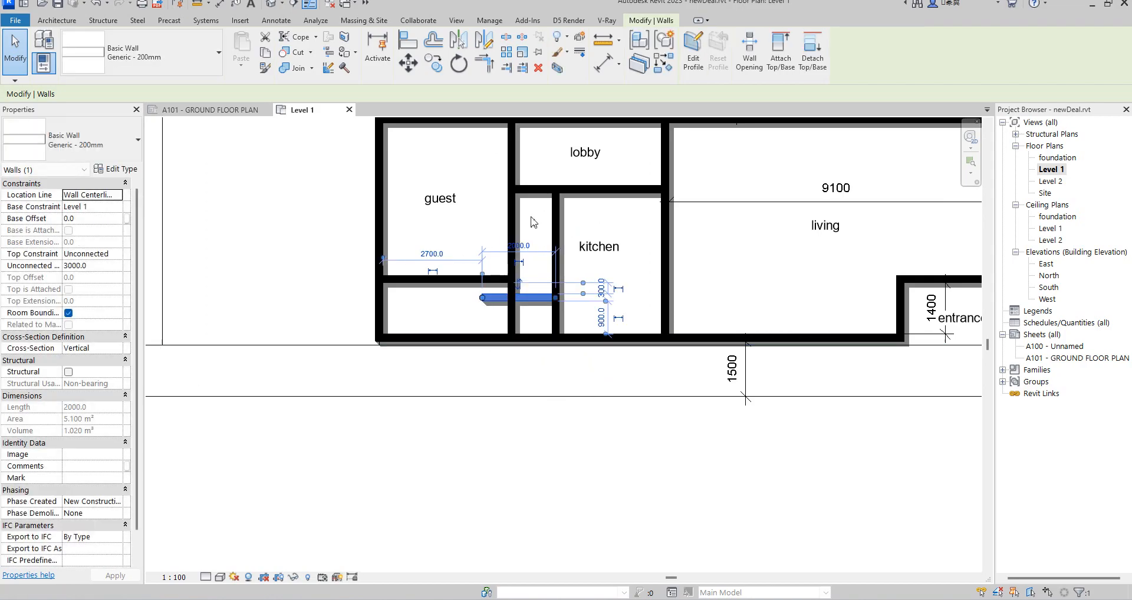
- Draw a wall from the guest room's lower wall to the building's lower wall, 2600 mm from the left outer wall
click(670, 66)
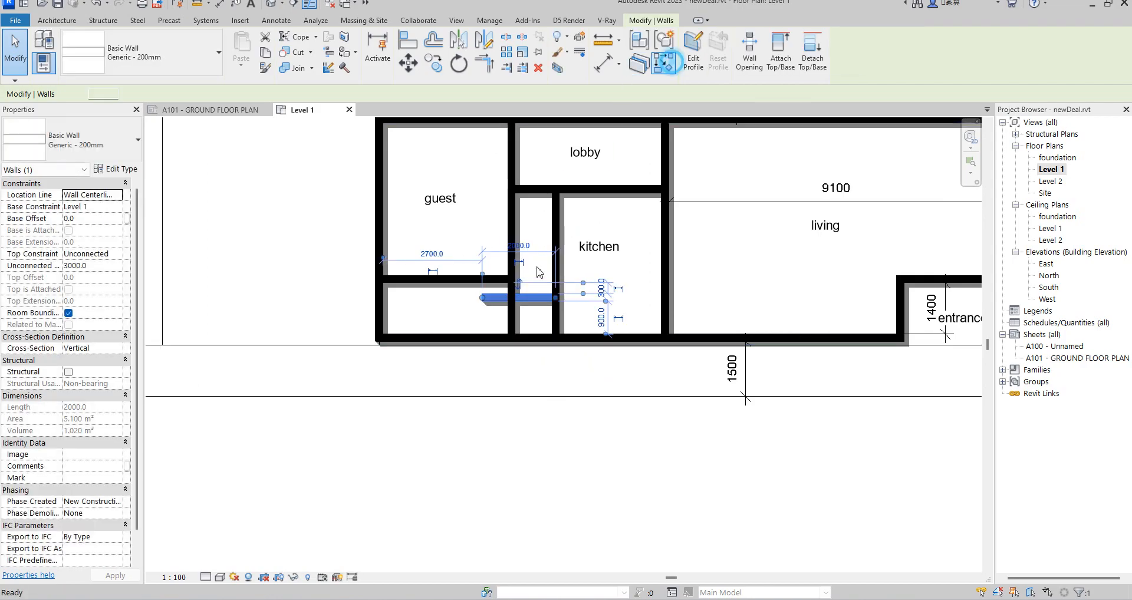
click(482, 279)
click(482, 334)
key(Escape)
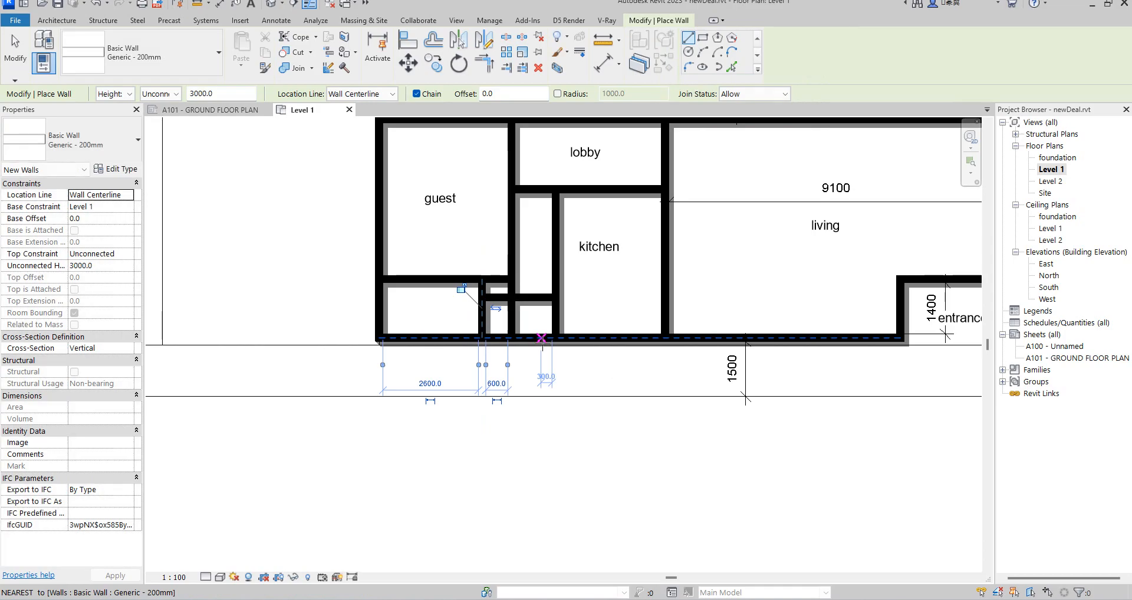
key(Escape)
- Shorten the guest room's right wall to the stretched horizontal wall and the guest room's lower wall to the new short wall
click(515, 319)
drag(512, 337, 482, 279)
click(500, 282)
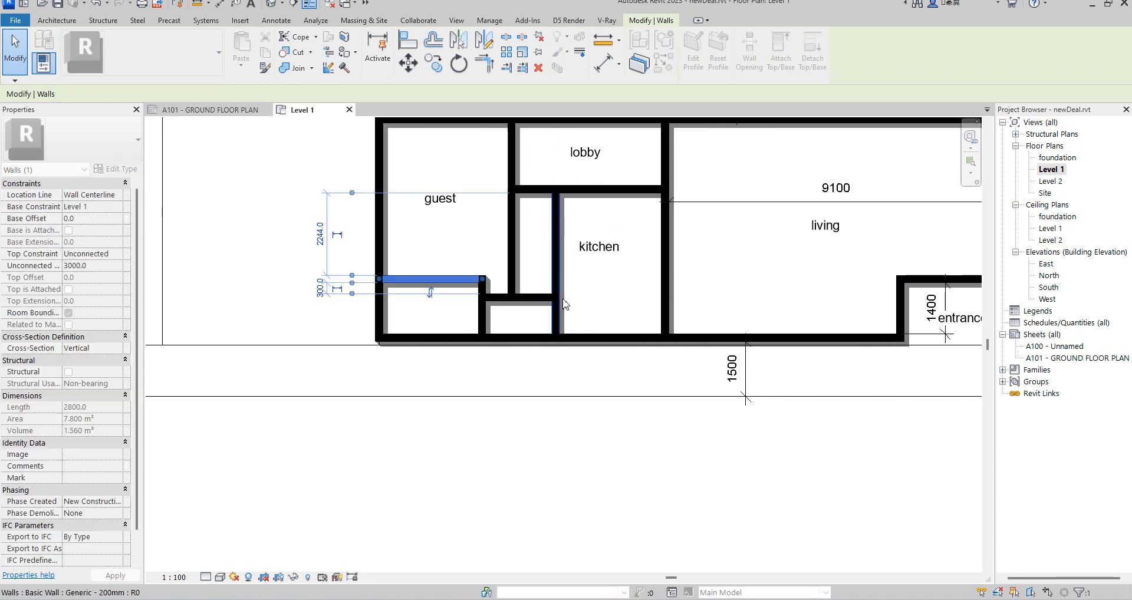
- Move the short wall below the guest room left to 2440 mm from the left outer wall
scroll(508, 323, up, 1)
click(479, 318)
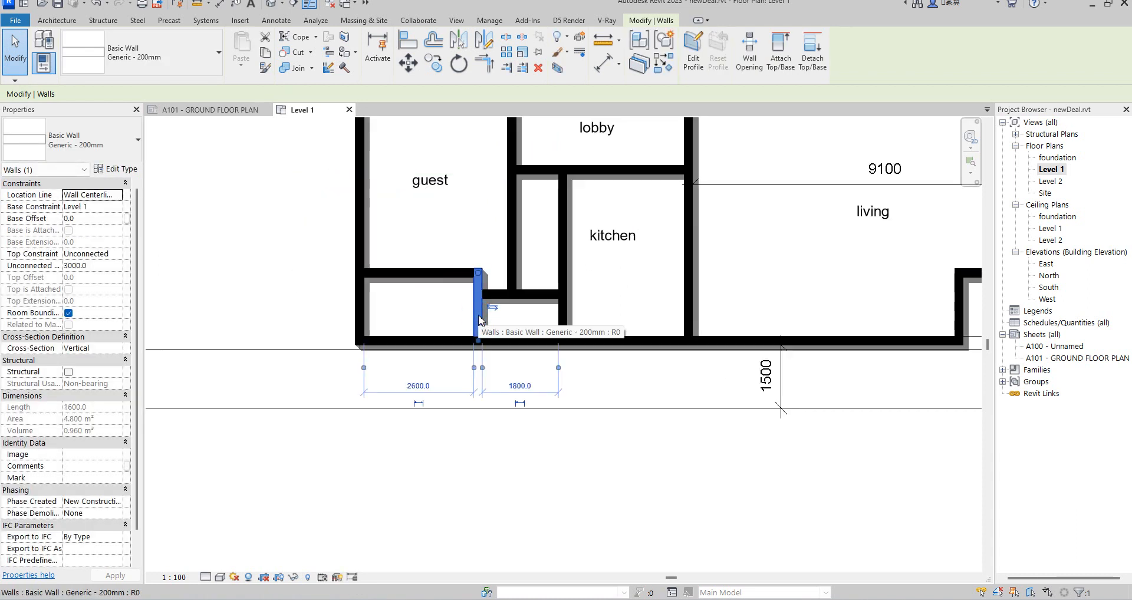
drag(479, 318, 471, 318)
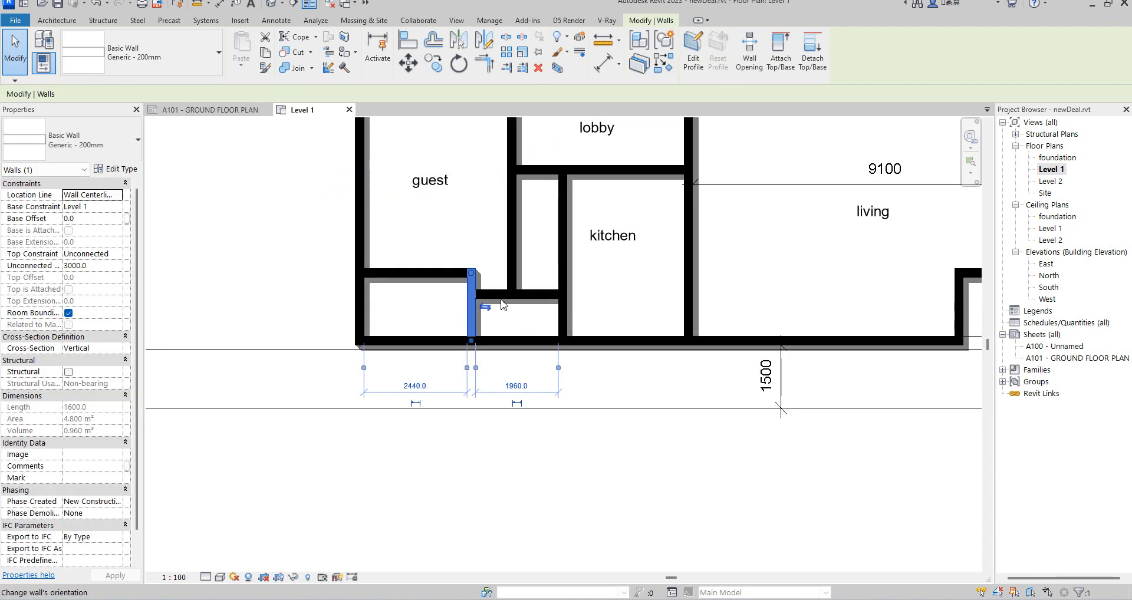
click(539, 250)
- Copy the kitchen label into the narrow room beside the kitchen and the small room below the guest room
scroll(546, 281, down, 1)
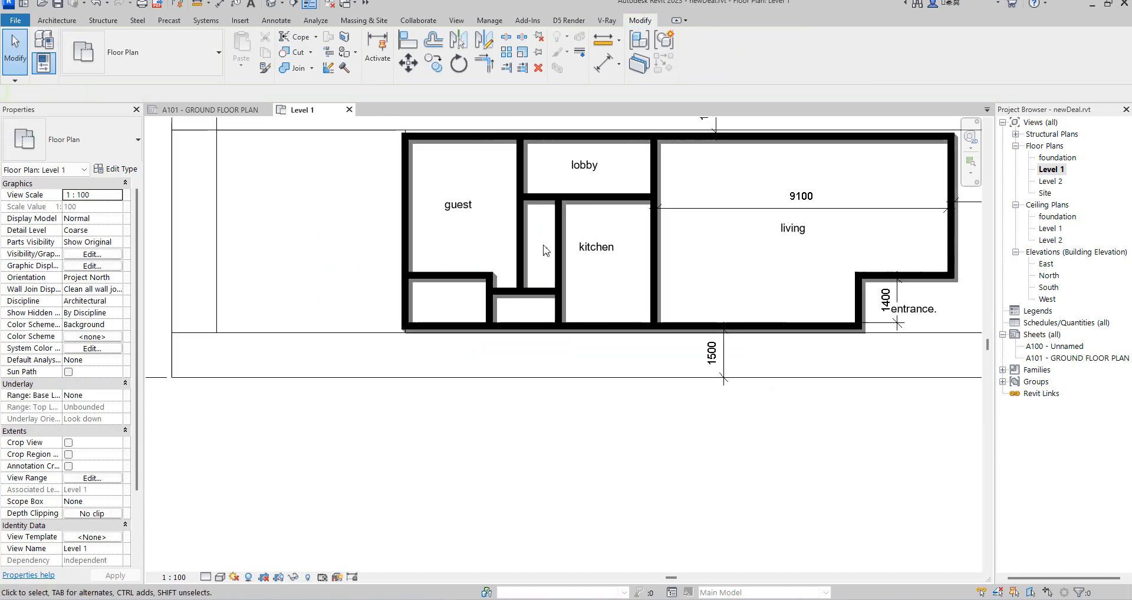
click(591, 241)
click(435, 65)
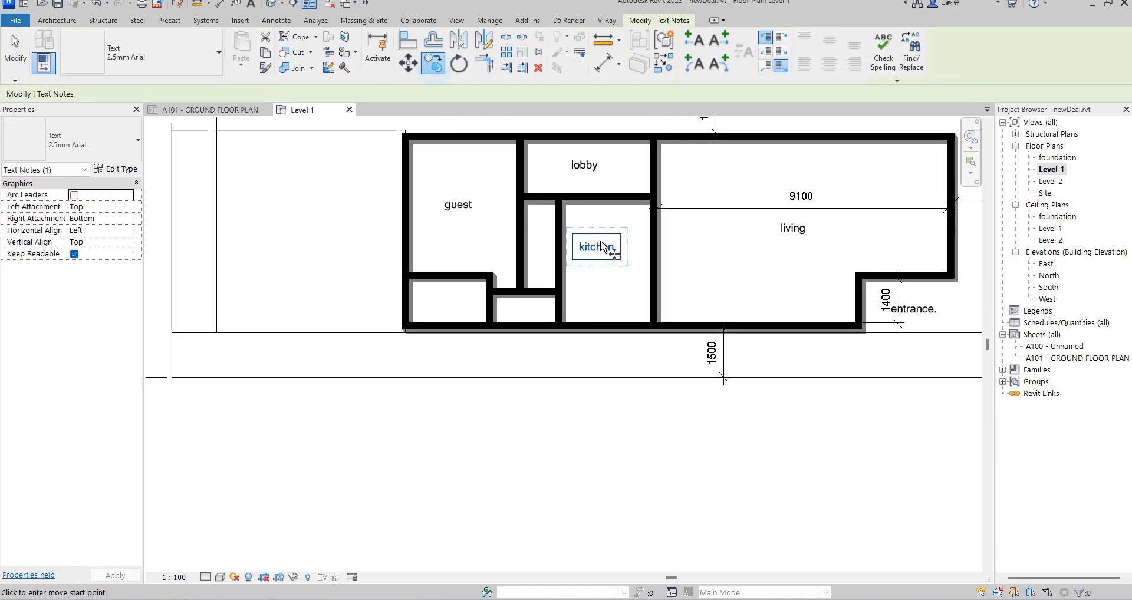
click(600, 241)
click(541, 231)
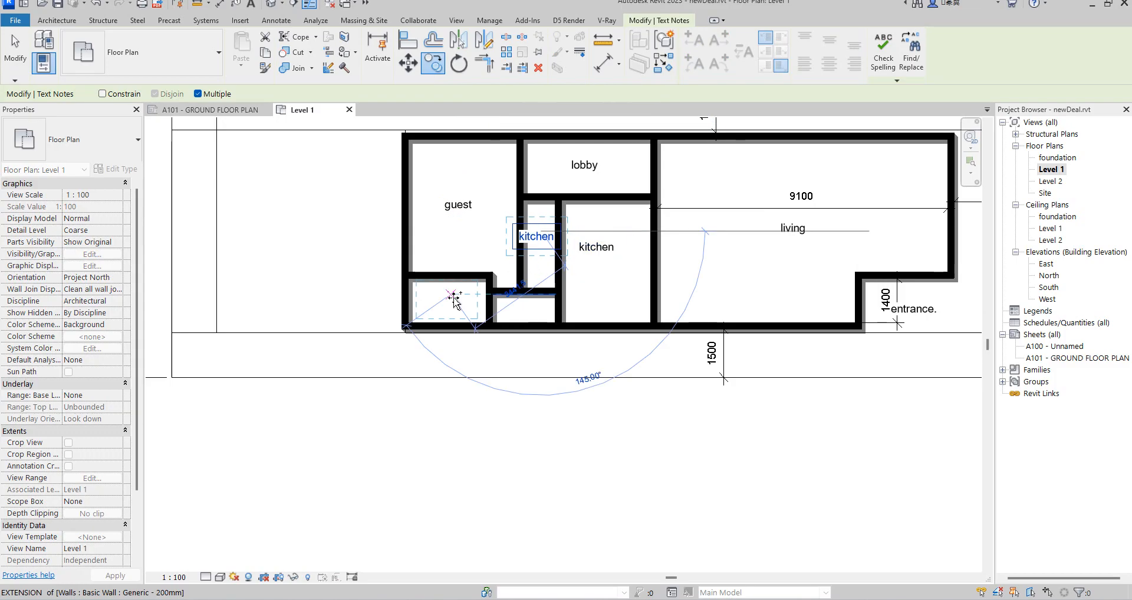
click(447, 313)
- Change the copied label in the small room below the guest room to "b/t"
scroll(446, 313, up, 2)
double_click(445, 309)
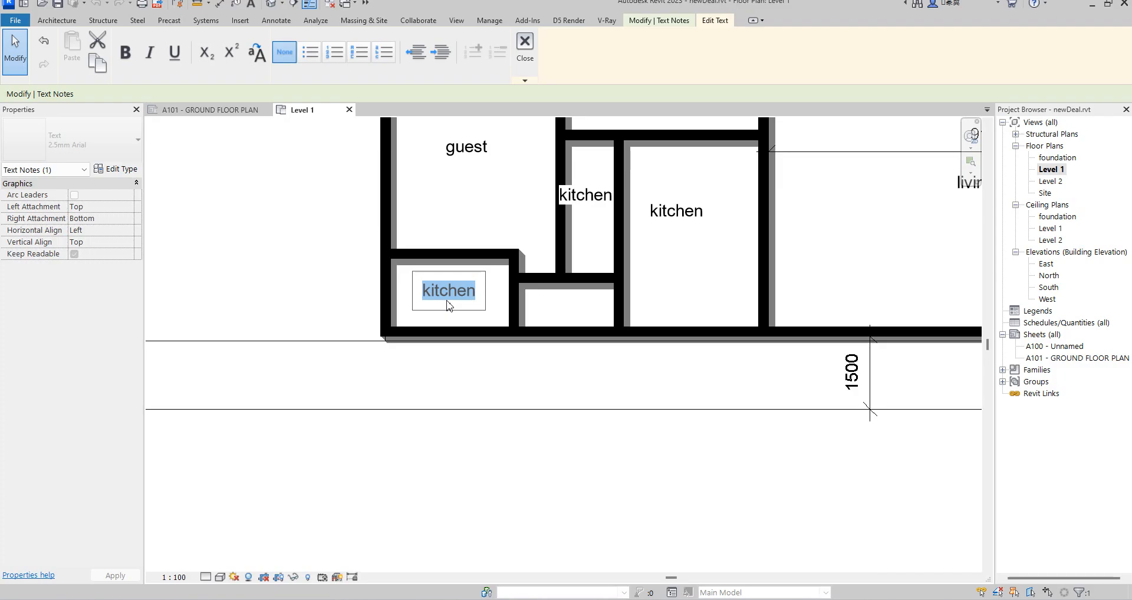
text(b/t)
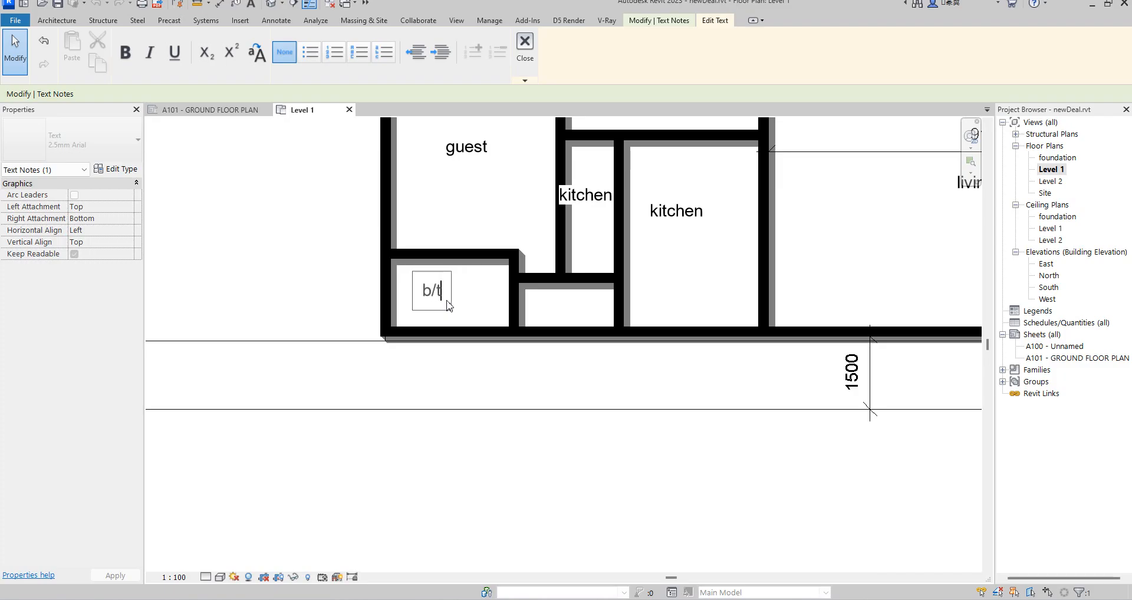
- Change the copied label in the narrow room beside the kitchen to "store" and shift it inside the room
click(591, 198)
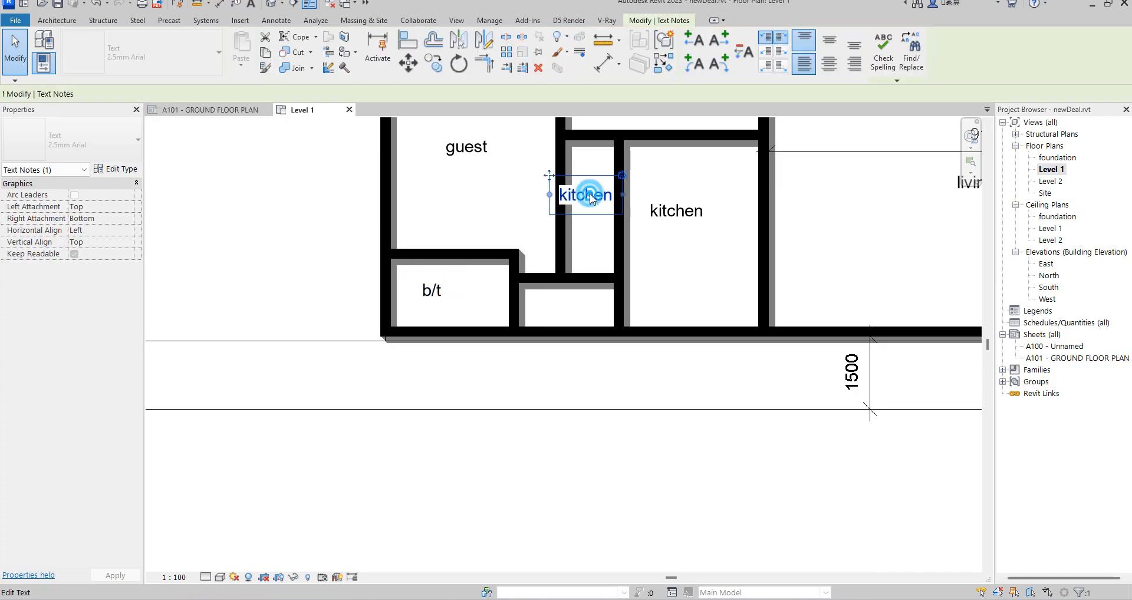
click(591, 197)
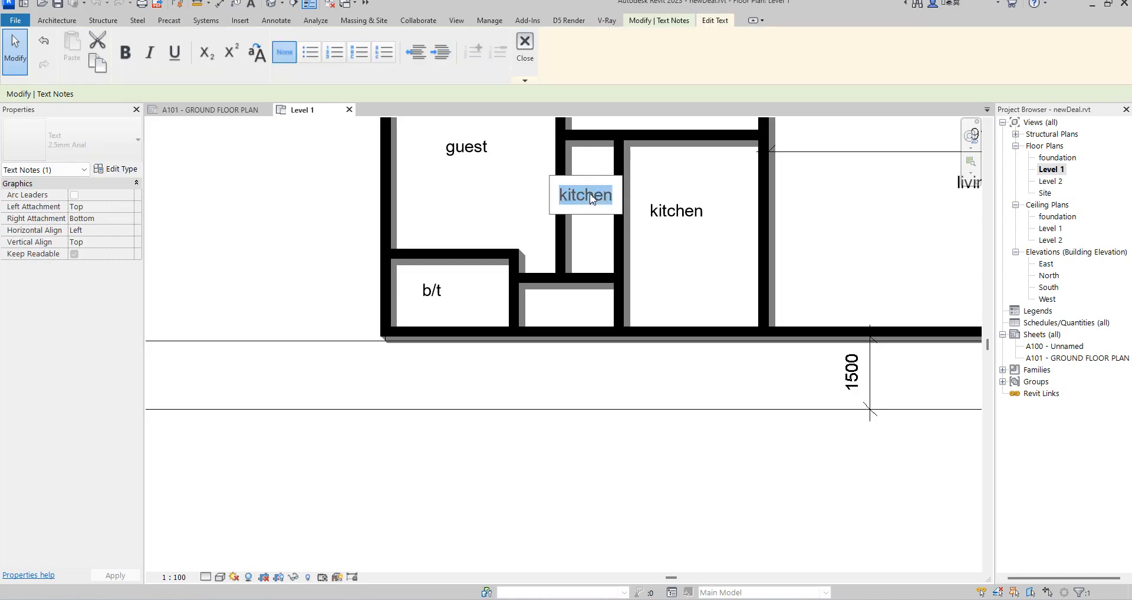
text(store)
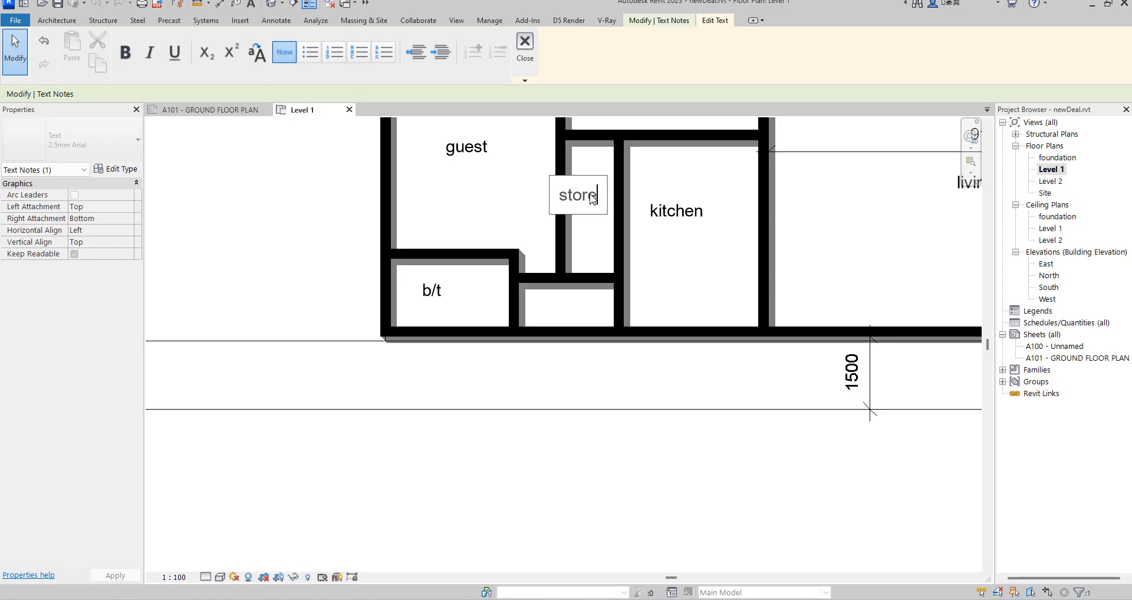
click(550, 177)
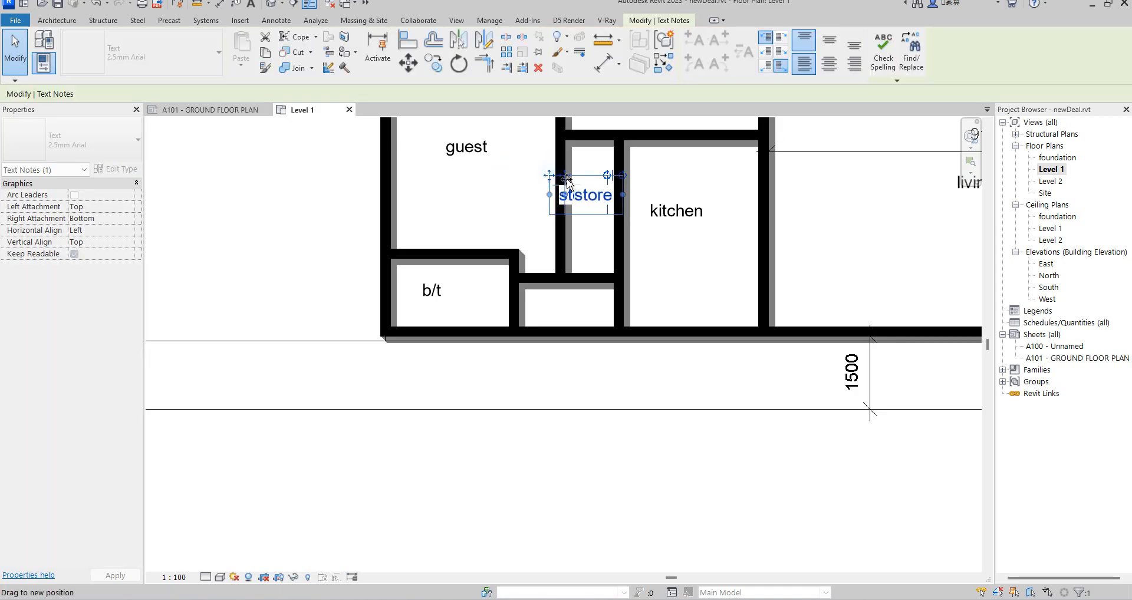
drag(549, 177, 566, 186)
click(564, 260)
- Move the wall between the lobby and the kitchen up to 1700 mm from the building's upper wall
scroll(564, 260, down, 5)
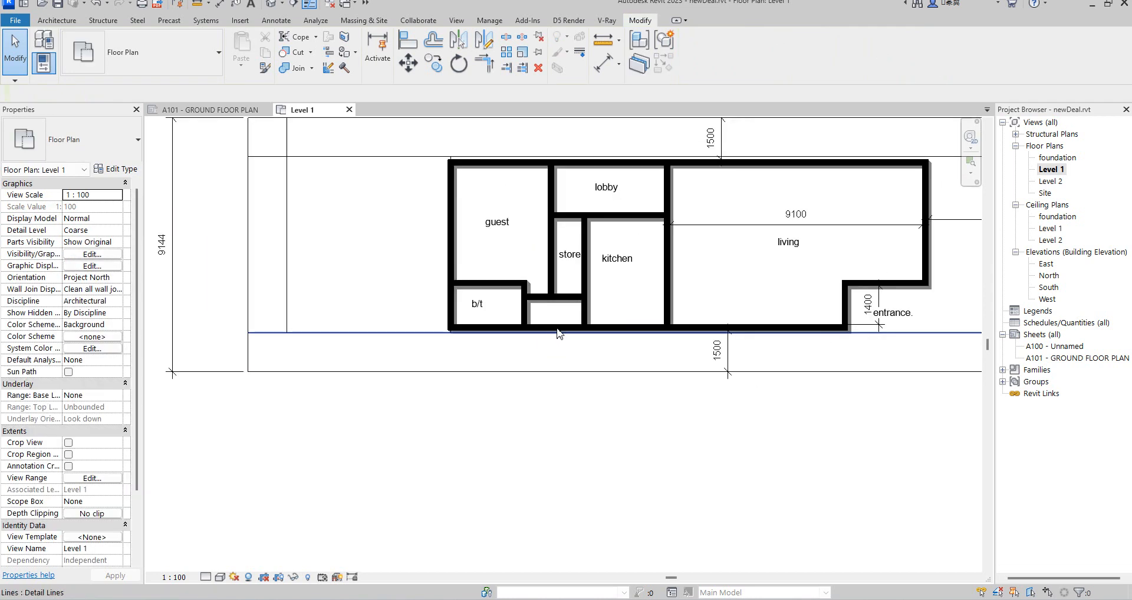
scroll(565, 320, up, 1)
click(590, 255)
scroll(589, 255, up, 3)
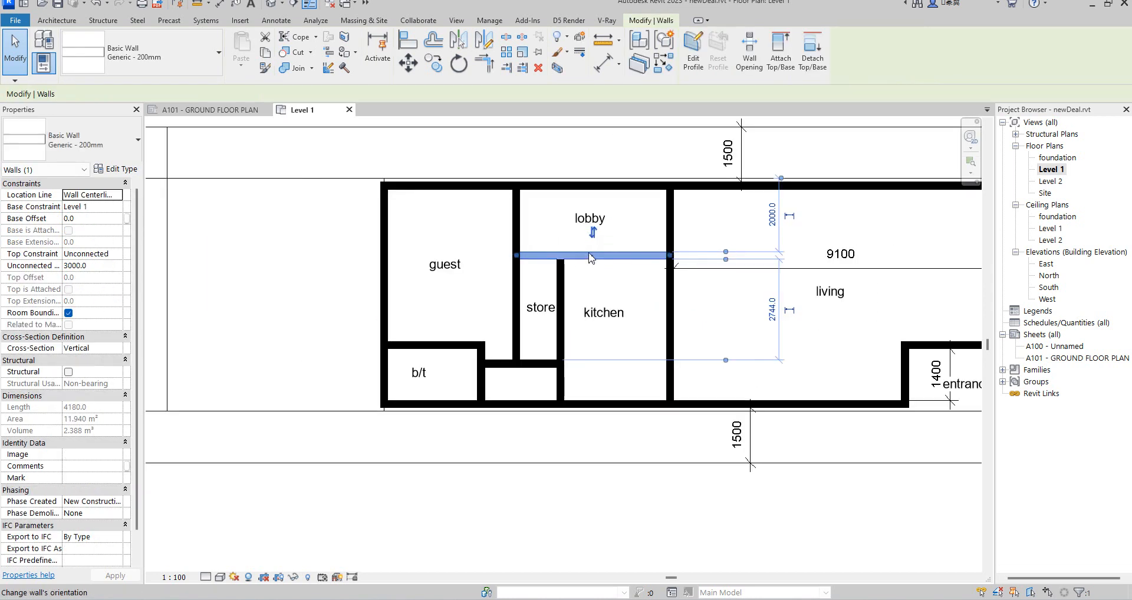
drag(589, 253, 589, 248)
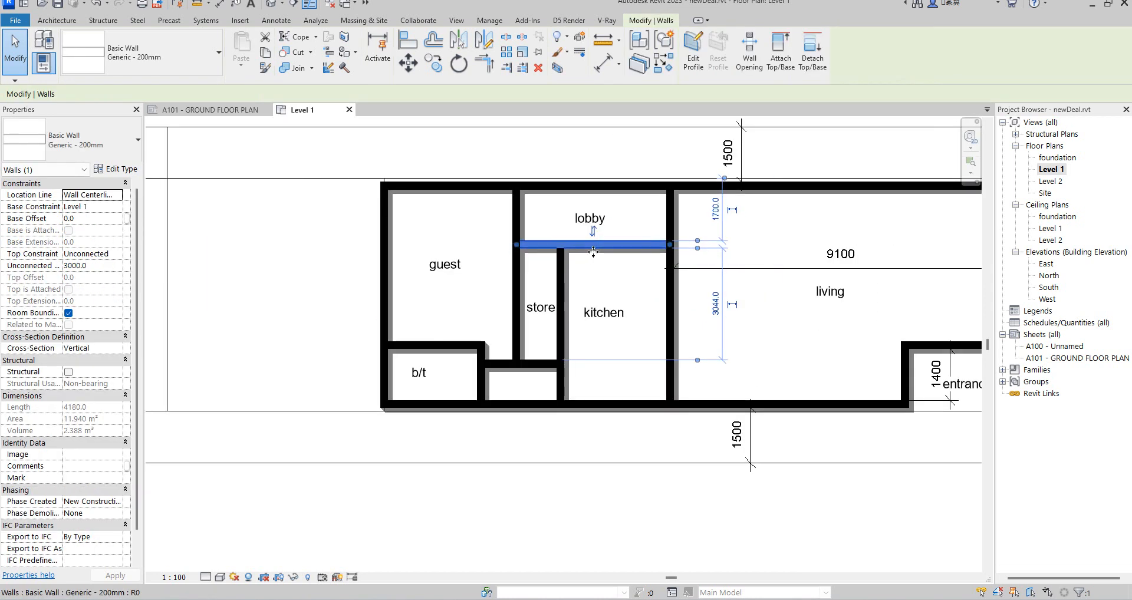
click(784, 223)
- Shift the kitchen label slightly right and down toward the middle of the room
scroll(667, 352, up, 1)
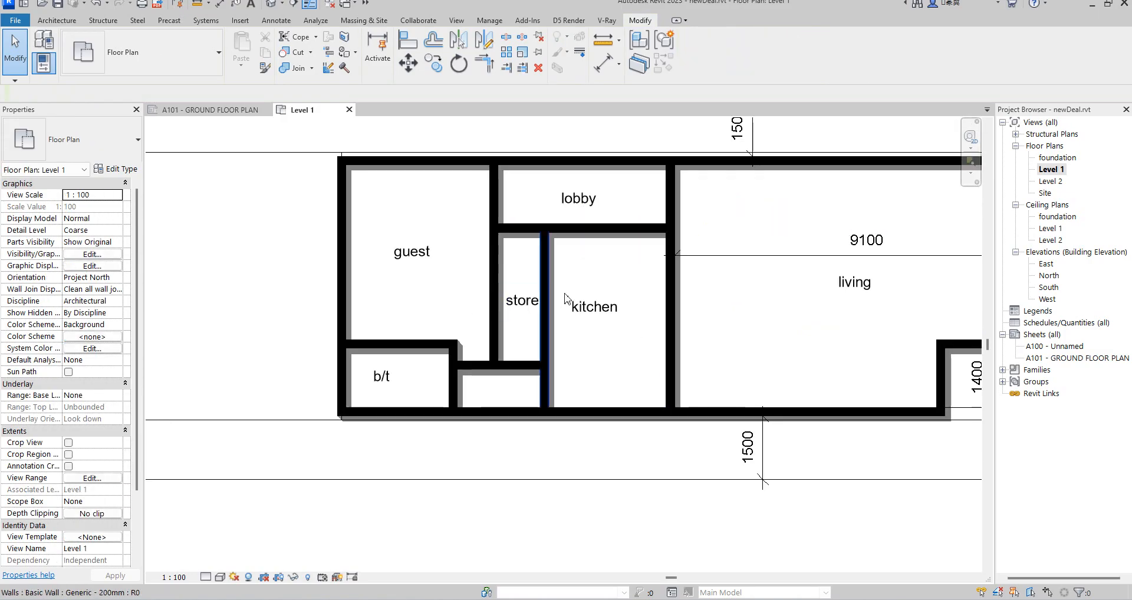
click(595, 308)
drag(564, 290, 577, 297)
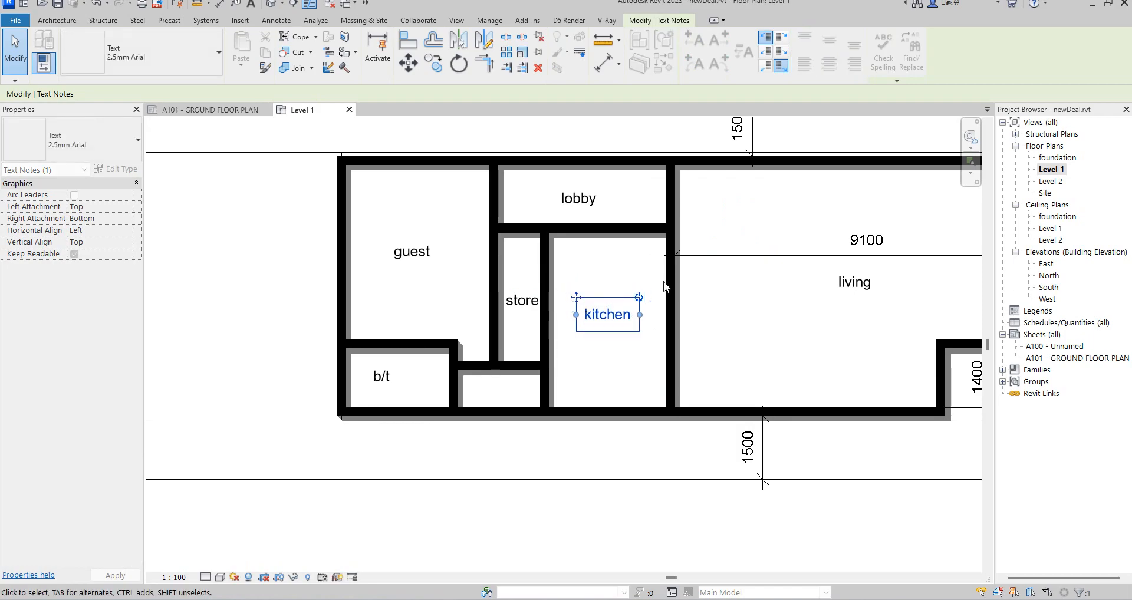
- Place an ExtDbl (4) 1810 x 2110mm double door in the living room wall facing the entrance
scroll(649, 292, down, 4)
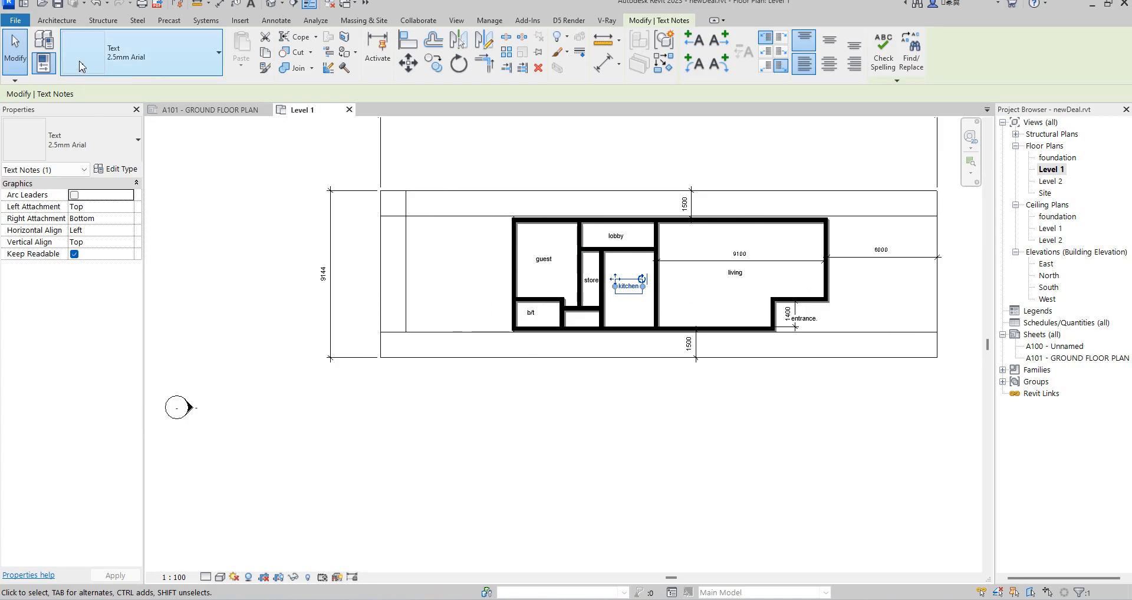
click(55, 23)
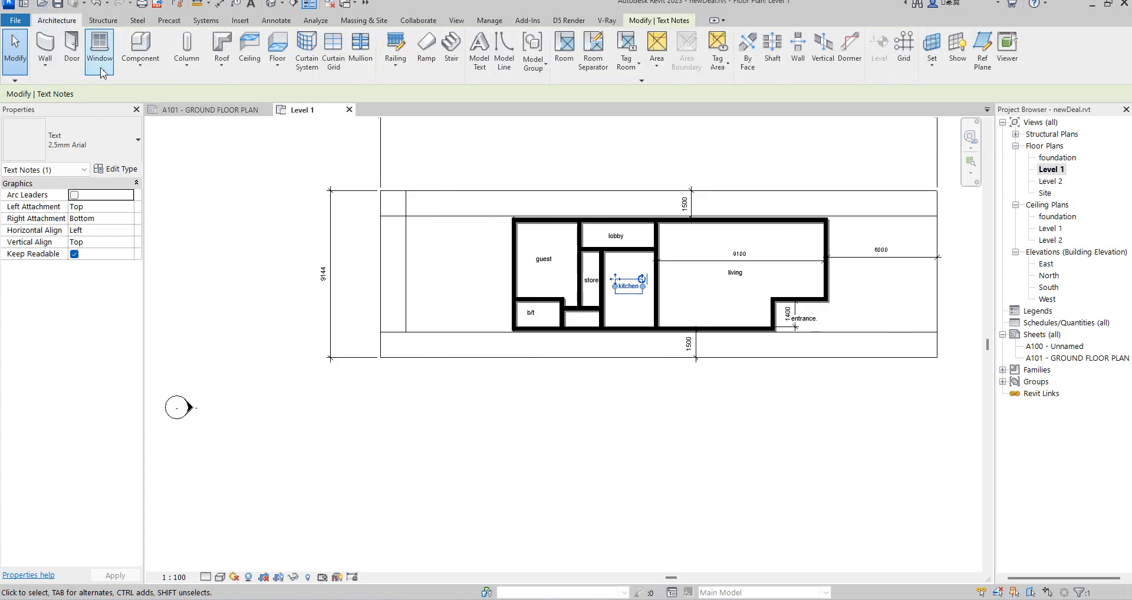
click(73, 51)
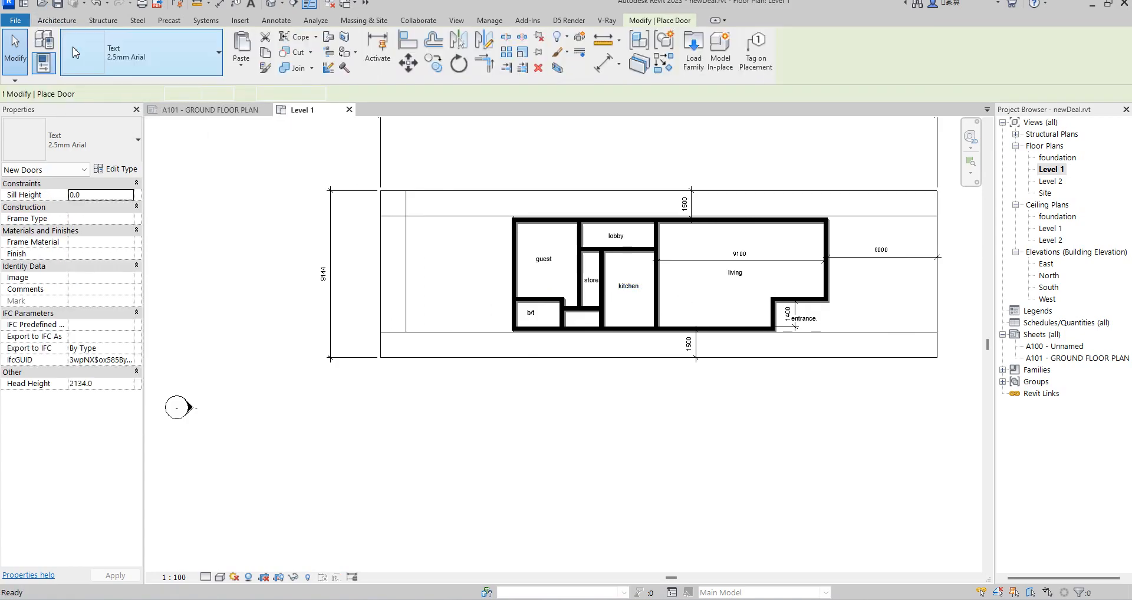
click(127, 148)
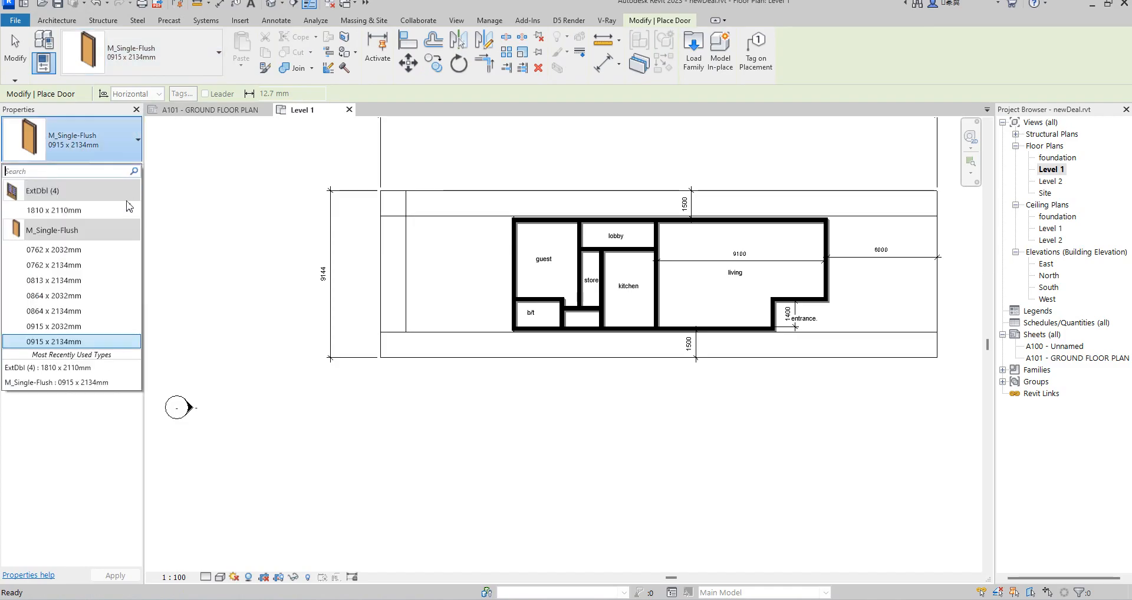
click(70, 210)
scroll(787, 323, up, 3)
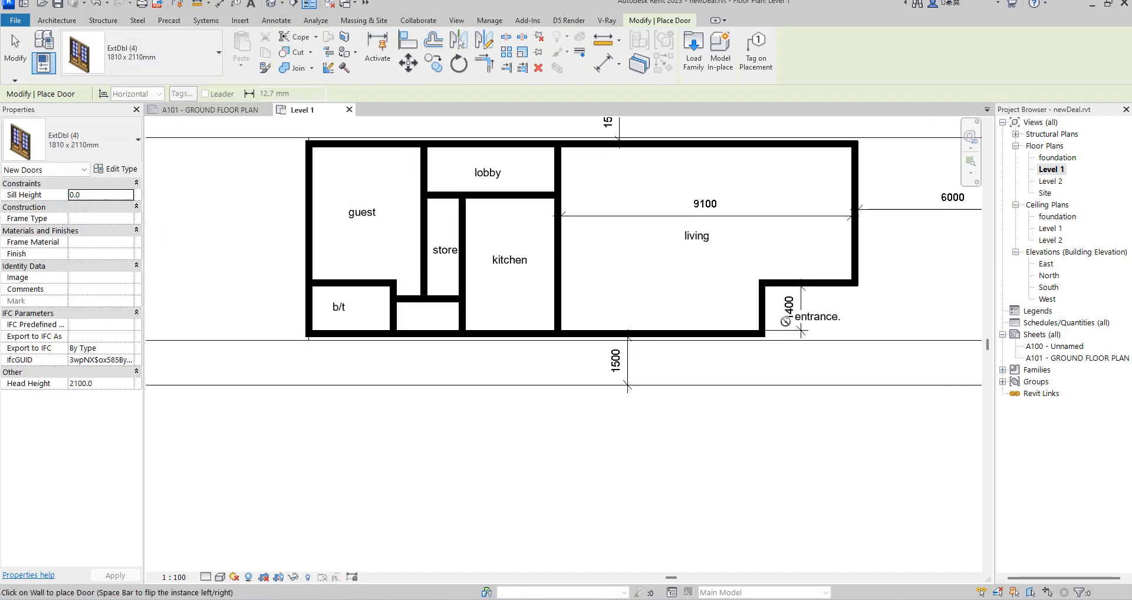
scroll(787, 322, up, 2)
click(753, 305)
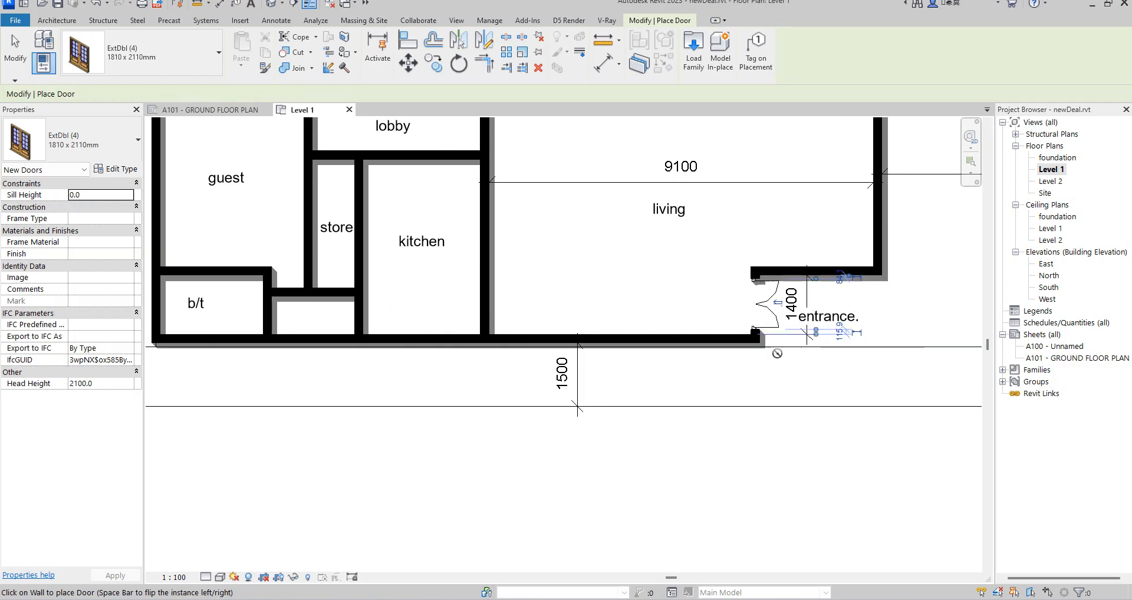
right_click(609, 279)
click(644, 399)
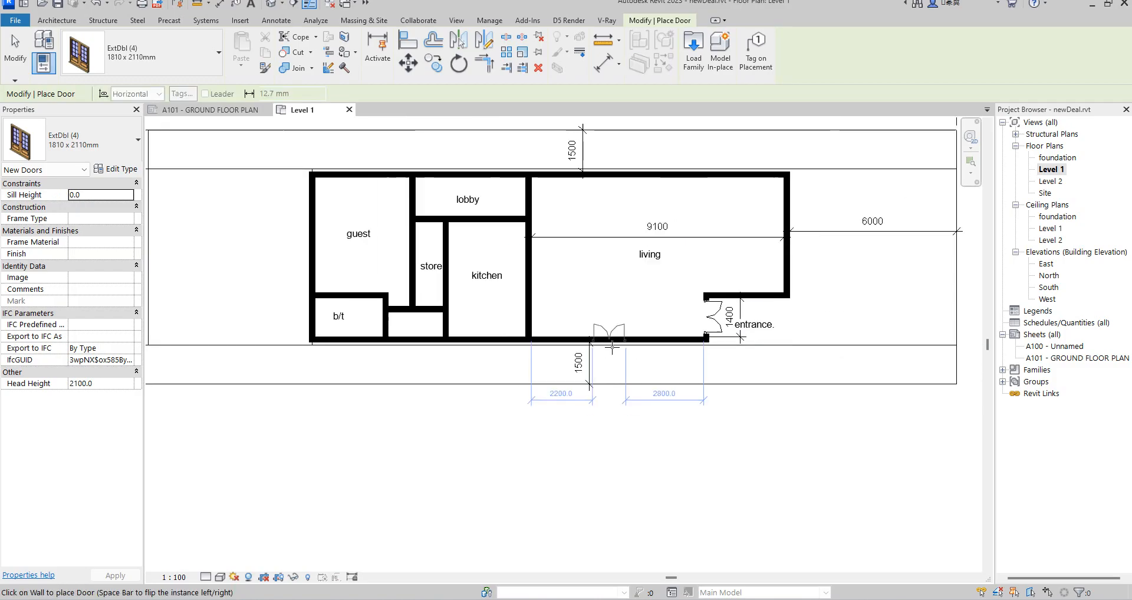
- Choose the M_Single-Flush 0915 x 2032mm door, with a head height of 2100 and a type width of 900
click(137, 140)
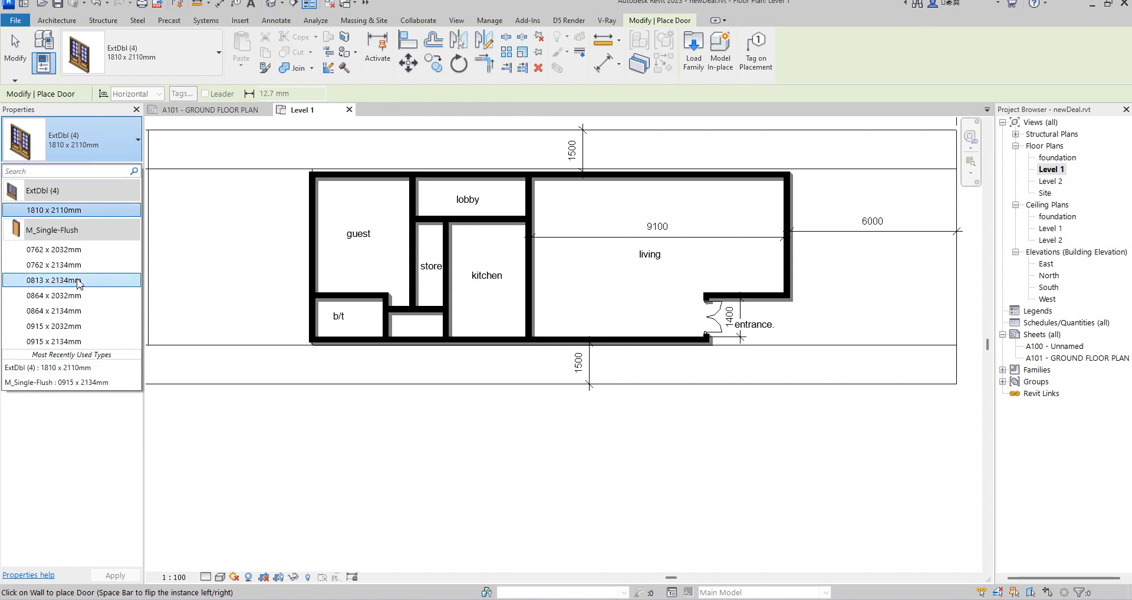
click(83, 326)
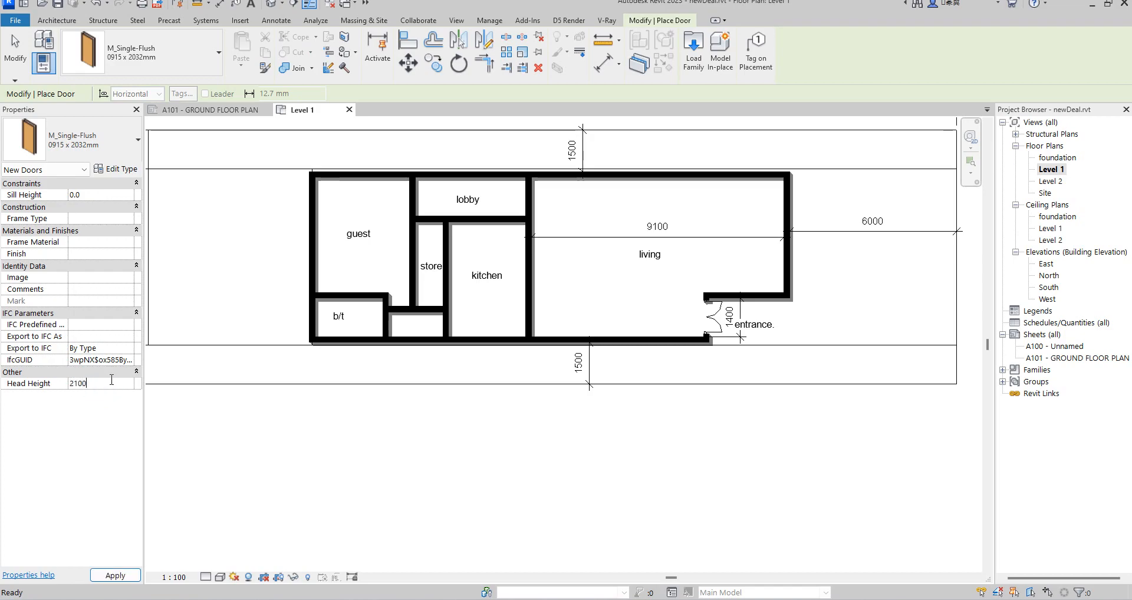
click(120, 170)
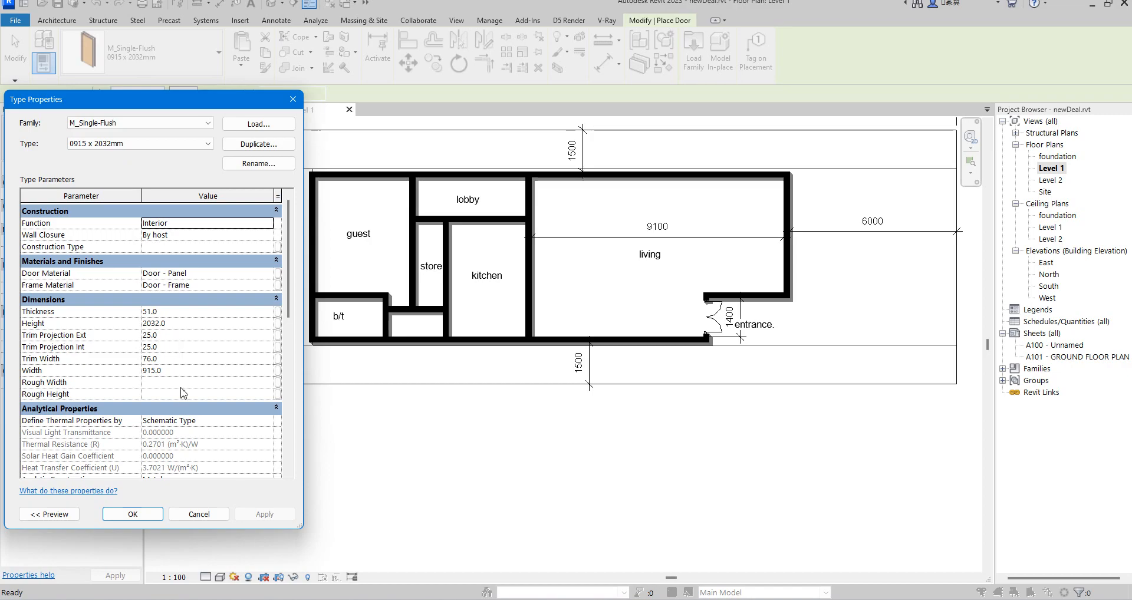
click(176, 371)
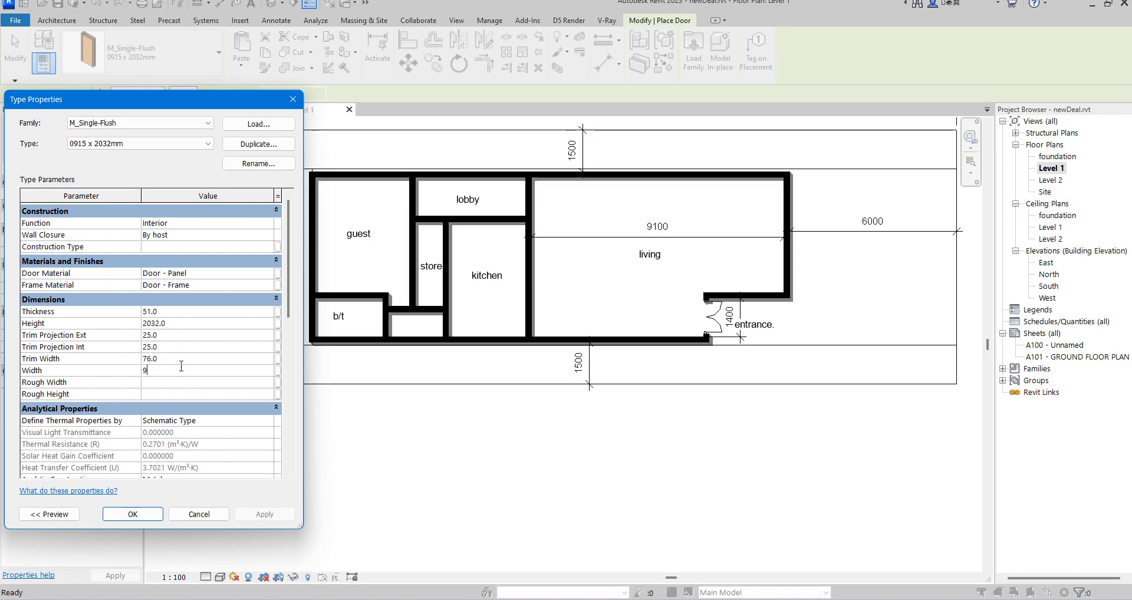
text(900)
click(143, 515)
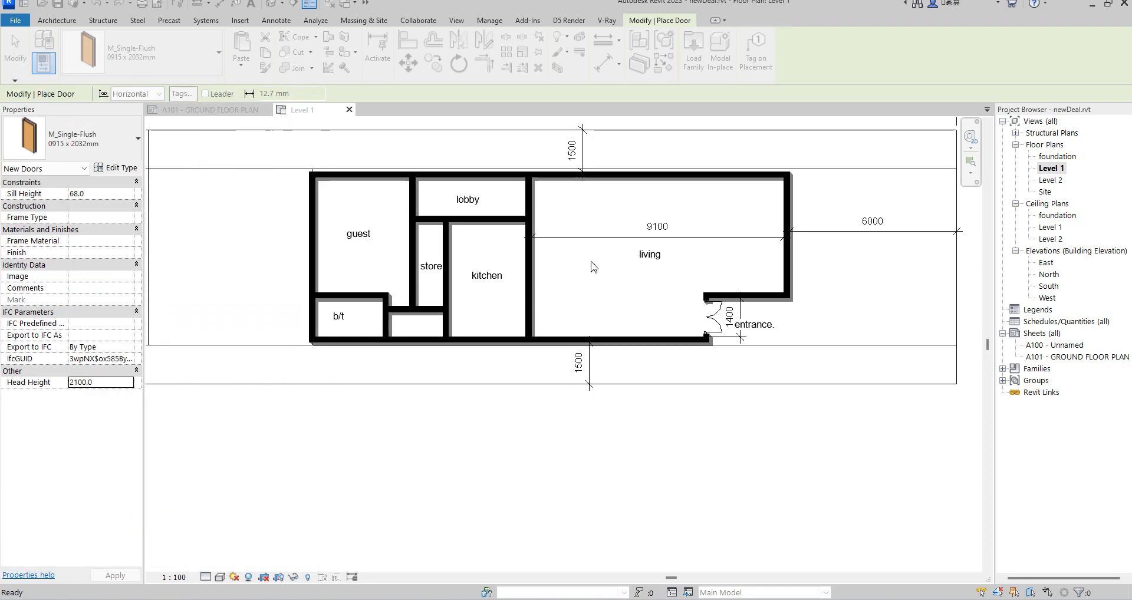
- Place single doors between lobby and kitchen, lobby and living room, kitchen and store, and kitchen and the small unlabelled room
scroll(533, 258, up, 1)
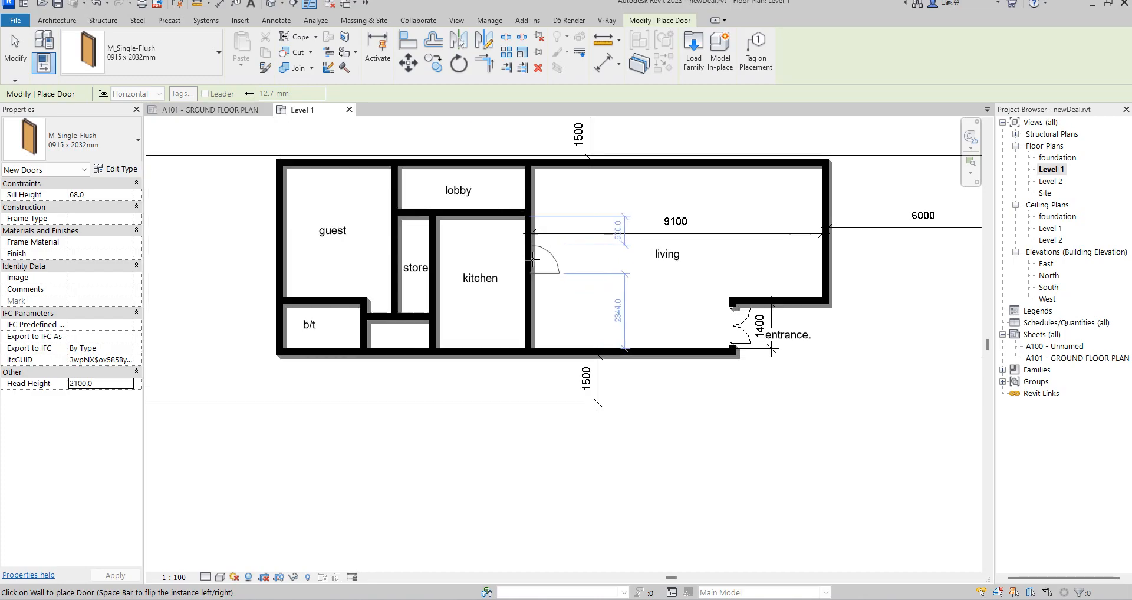
scroll(479, 214, up, 1)
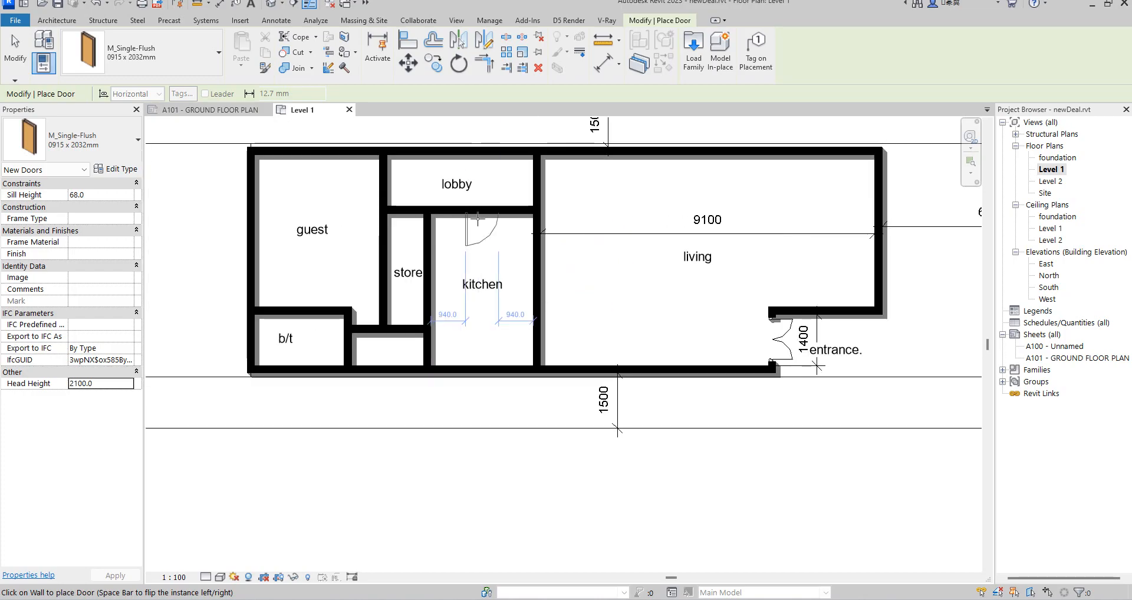
click(477, 218)
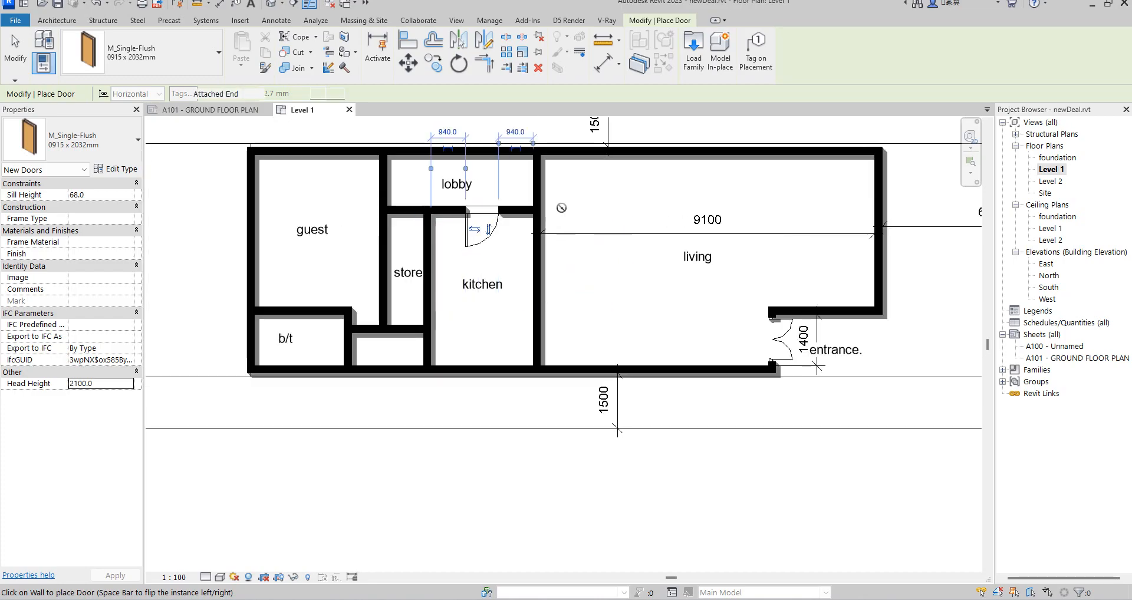
click(538, 182)
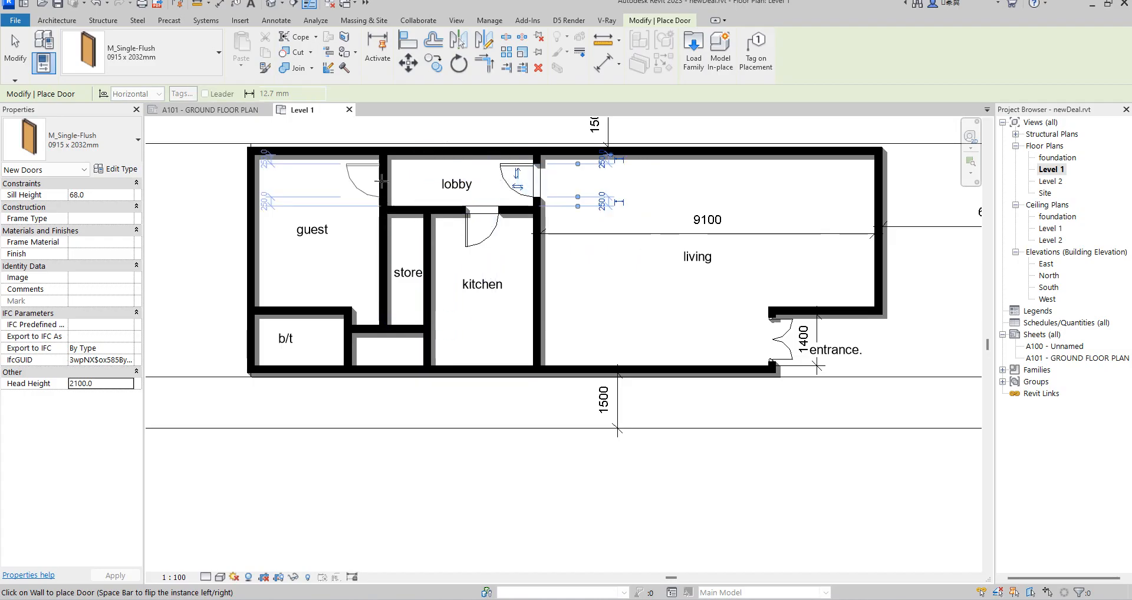
click(427, 273)
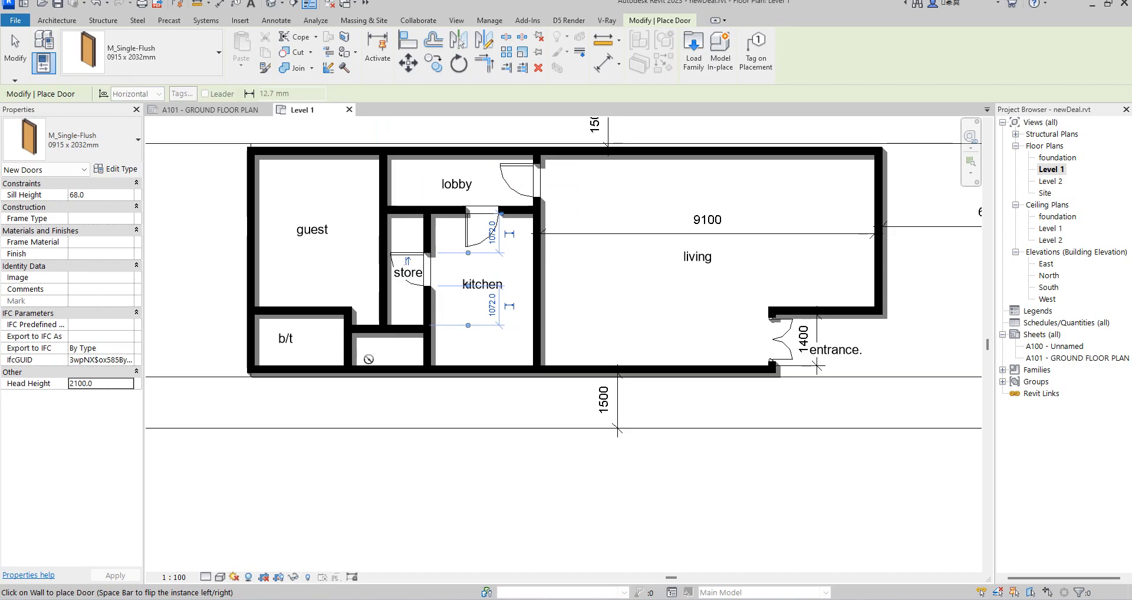
click(428, 351)
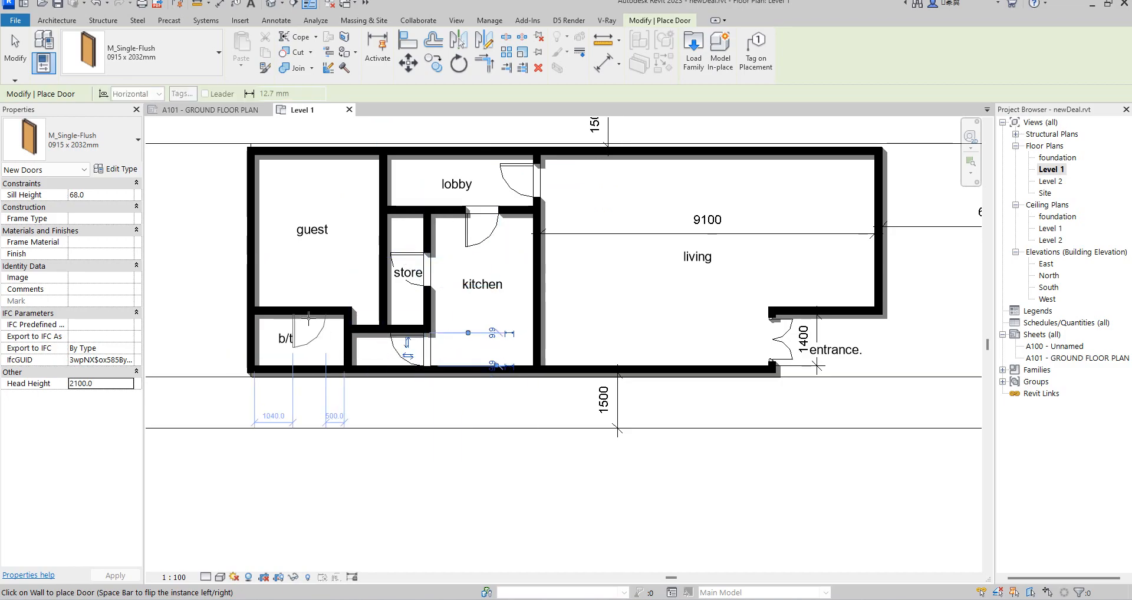
- Place single doors between the guest room and the b/t room and between the lobby and the guest room
click(311, 315)
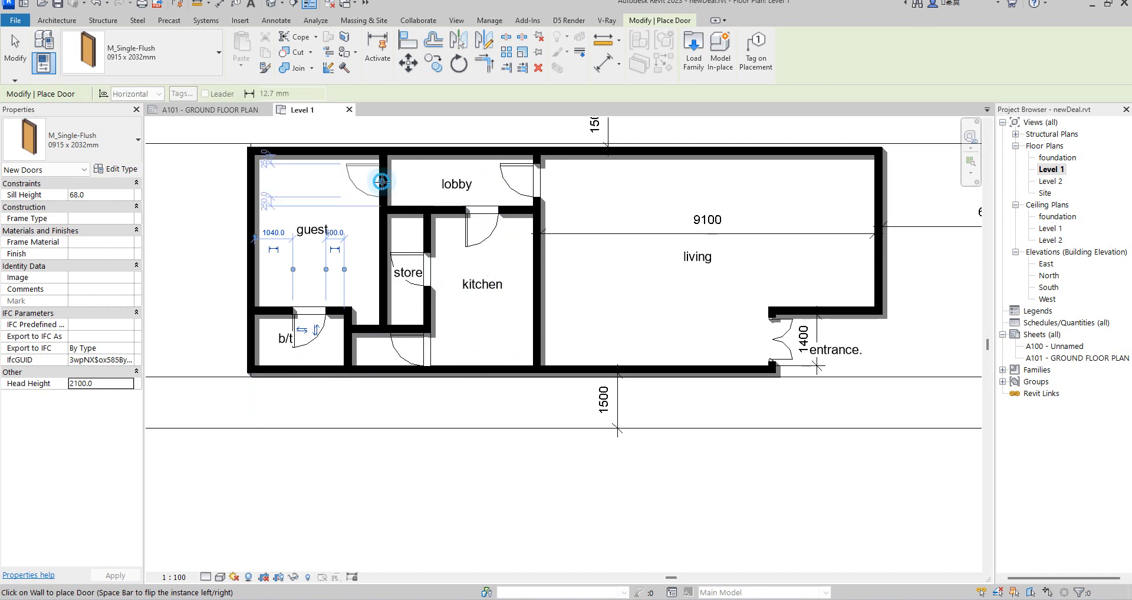
click(381, 181)
right_click(600, 278)
click(617, 285)
right_click(592, 273)
click(610, 279)
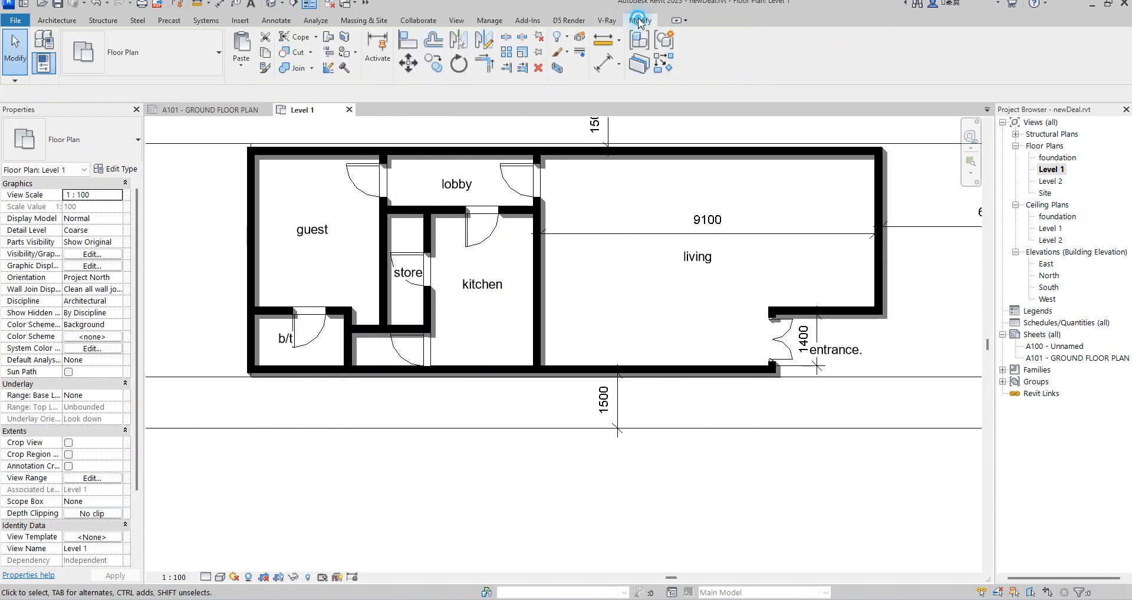
- Add aligned dimensions for the living room's depth between its upper and lower walls and for the kitchen's width
key(d)
key(i)
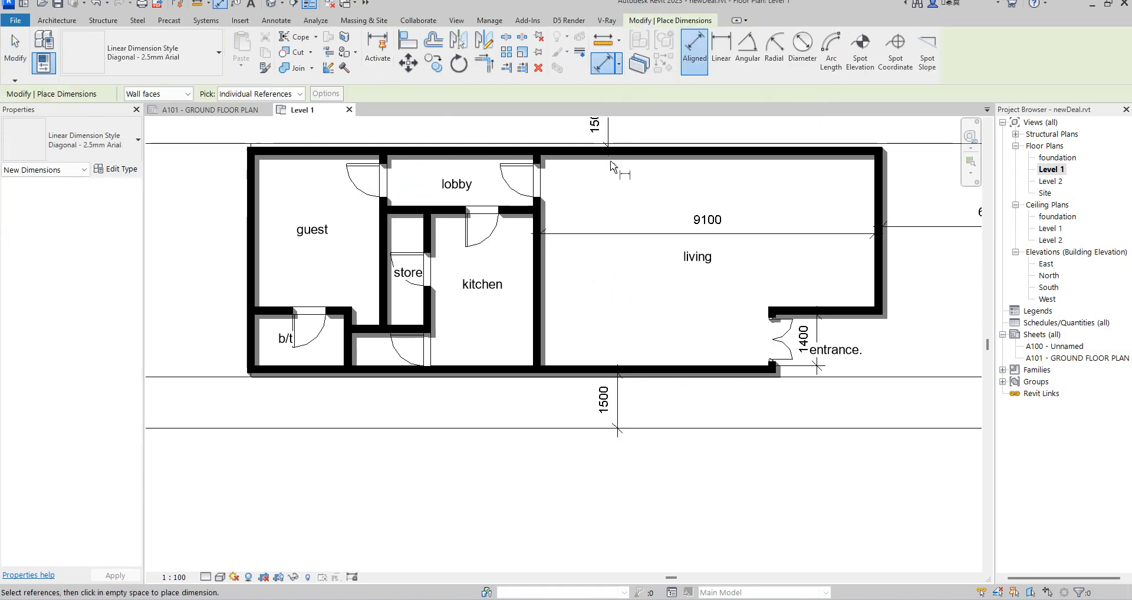
click(608, 158)
click(650, 370)
click(601, 277)
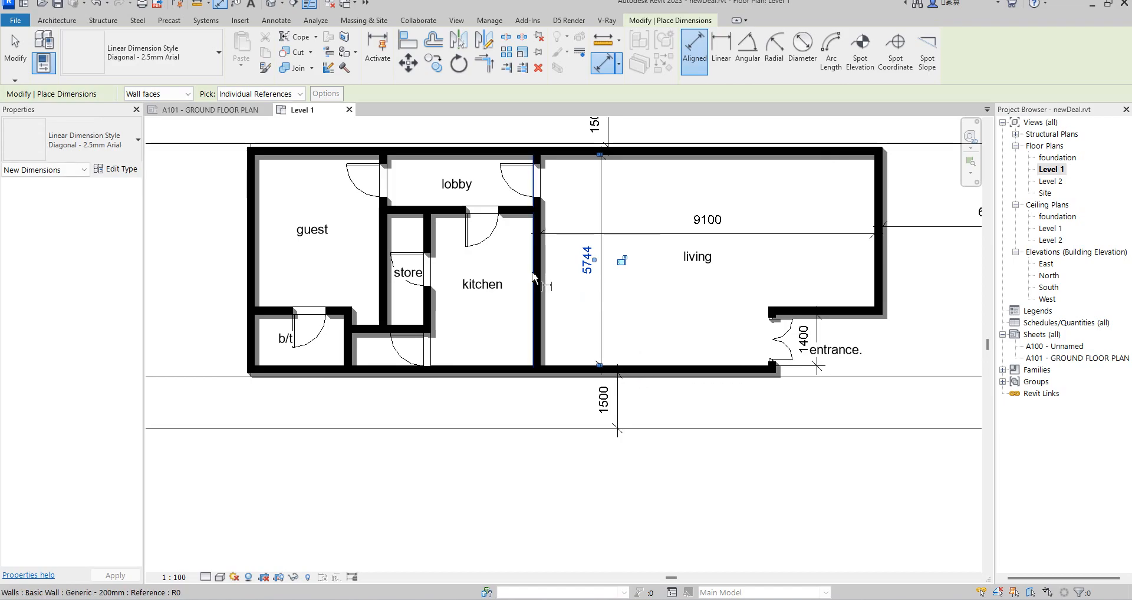
click(534, 277)
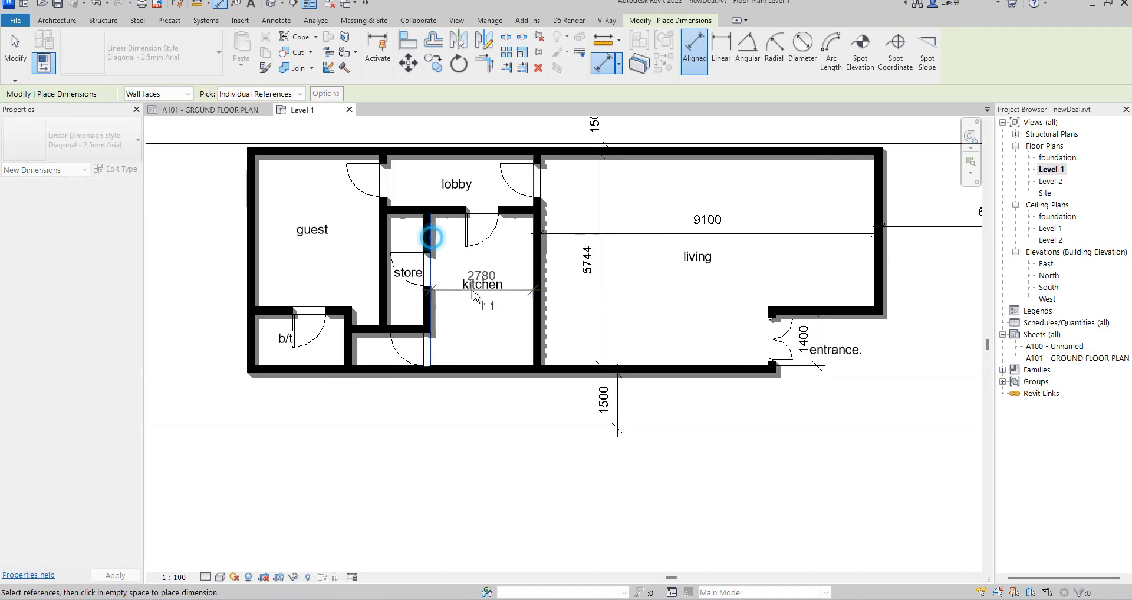
click(482, 337)
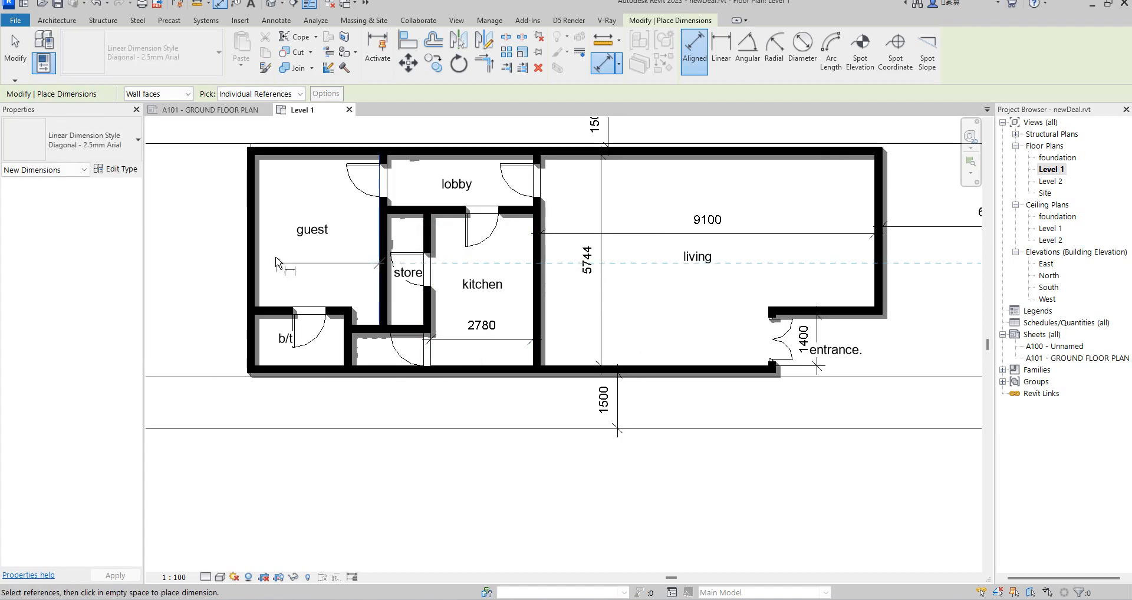
- Dimension the guest room's width and its depth down to the b/t wall
click(256, 244)
click(282, 208)
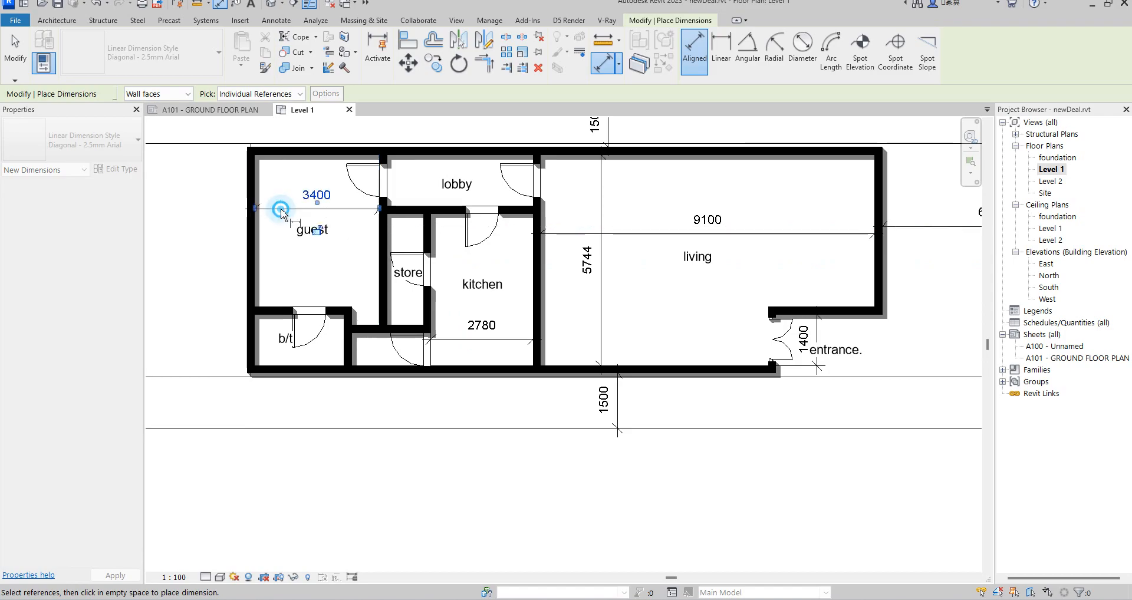
click(306, 157)
click(287, 306)
click(282, 266)
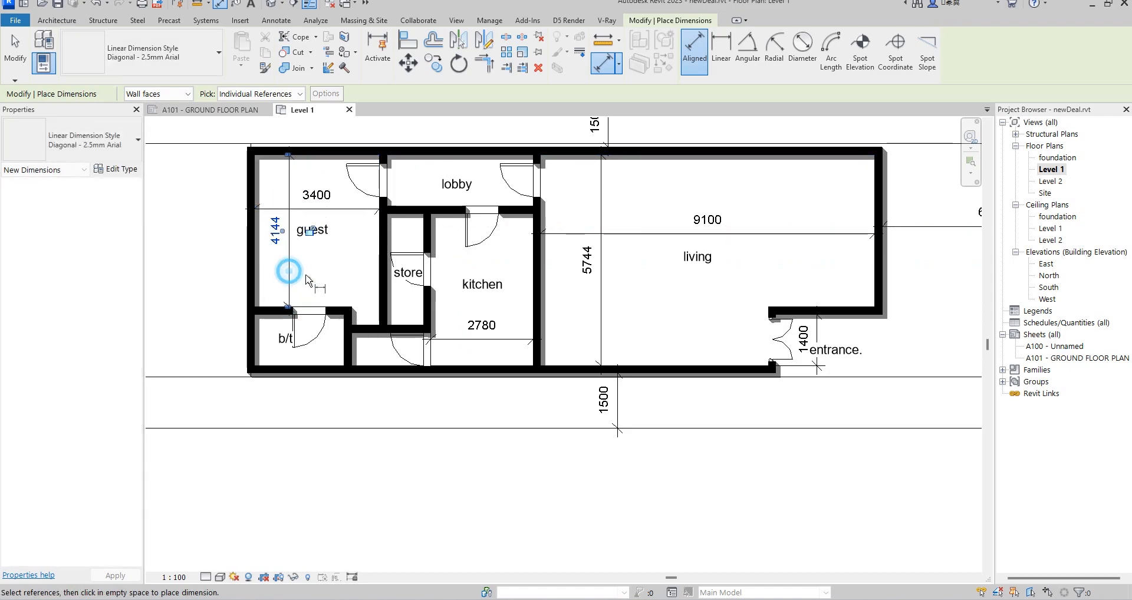
- Dimension the b/t room's depth between its upper and lower walls
click(338, 317)
click(325, 366)
click(328, 348)
middle_drag(467, 296, 425, 268)
right_click(612, 293)
click(652, 302)
scroll(642, 325, down, 1)
scroll(642, 329, down, 1)
scroll(643, 318, up, 1)
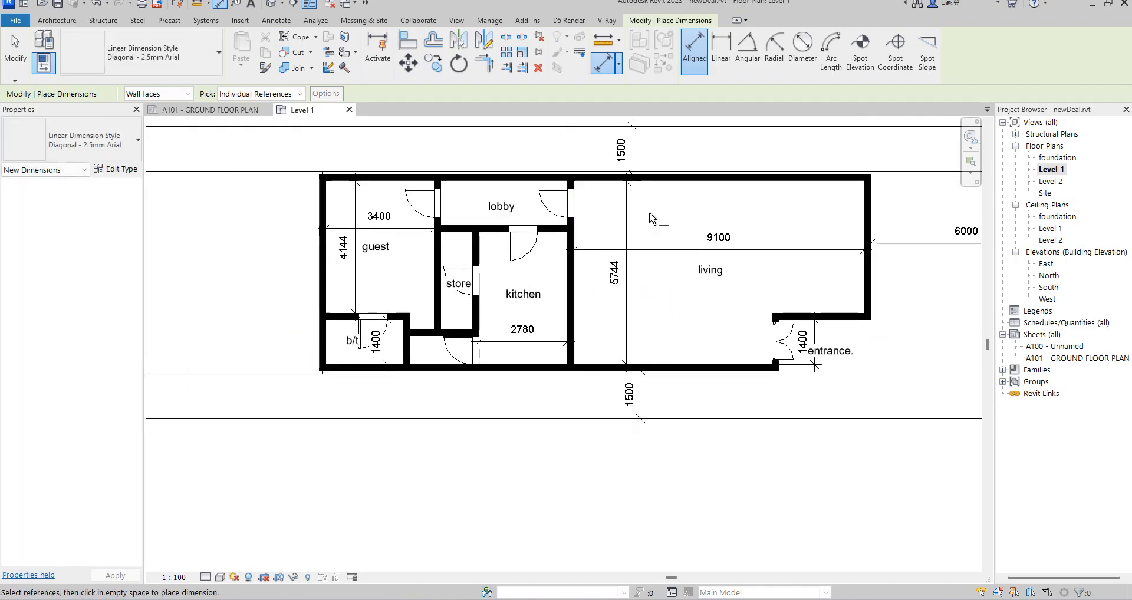
right_click(689, 141)
click(712, 148)
scroll(725, 324, down, 2)
scroll(729, 327, up, 2)
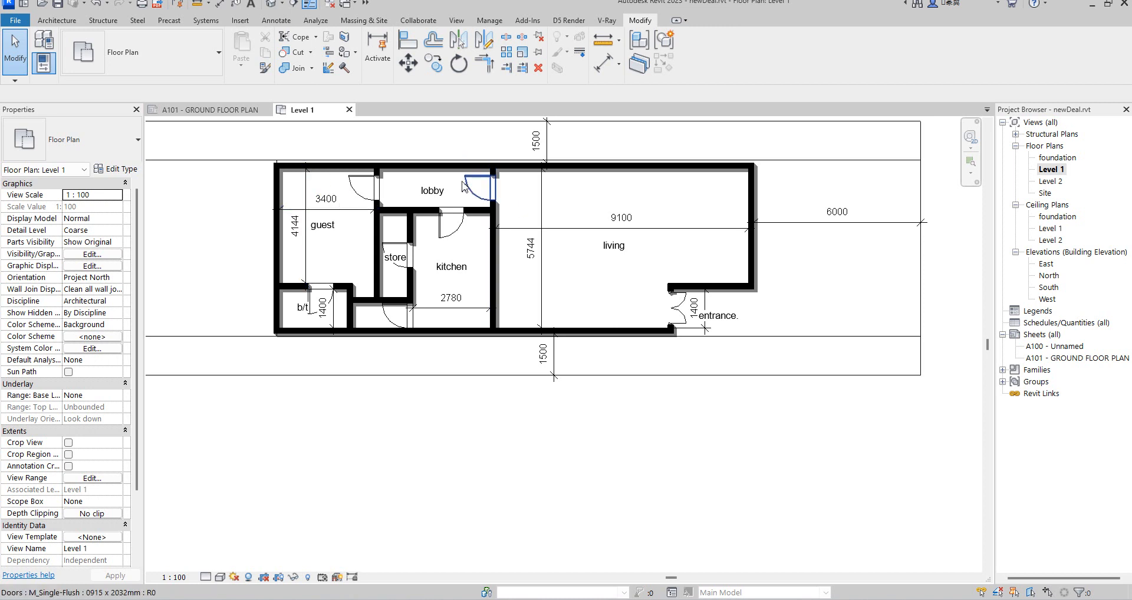
- Split the building's lower exterior wall below the small unlabelled room beside the b/t
scroll(442, 253, down, 2)
scroll(430, 310, up, 3)
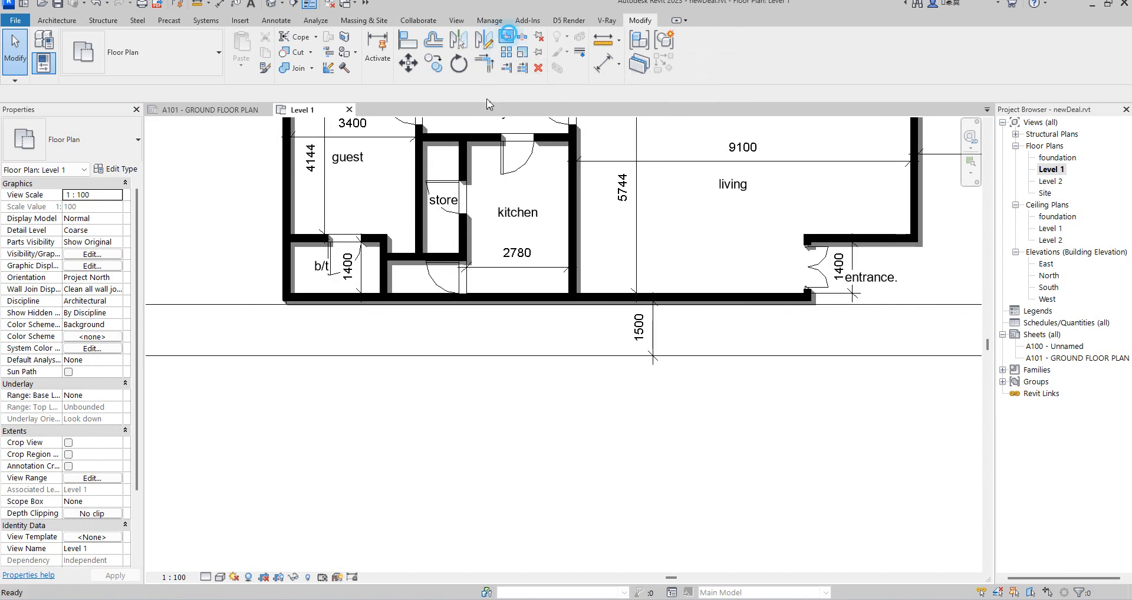
click(509, 38)
scroll(434, 294, up, 2)
click(429, 295)
right_click(467, 352)
right_click(494, 352)
click(522, 356)
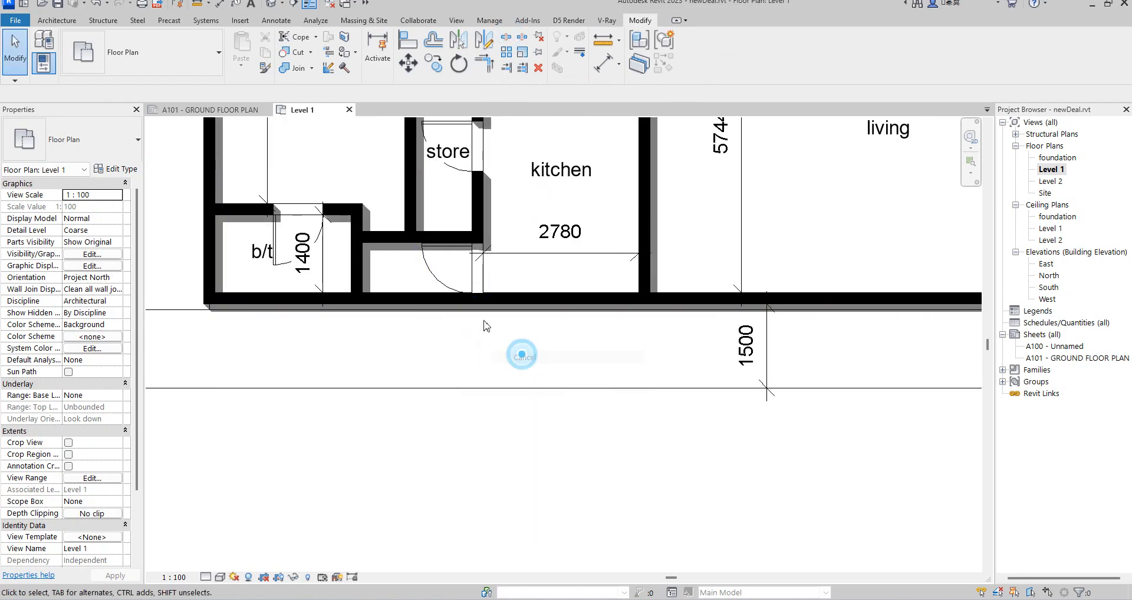
- Pull the split wall ends back to the kitchen-side wall and the b/t wall, opening the small room's lower side
click(426, 297)
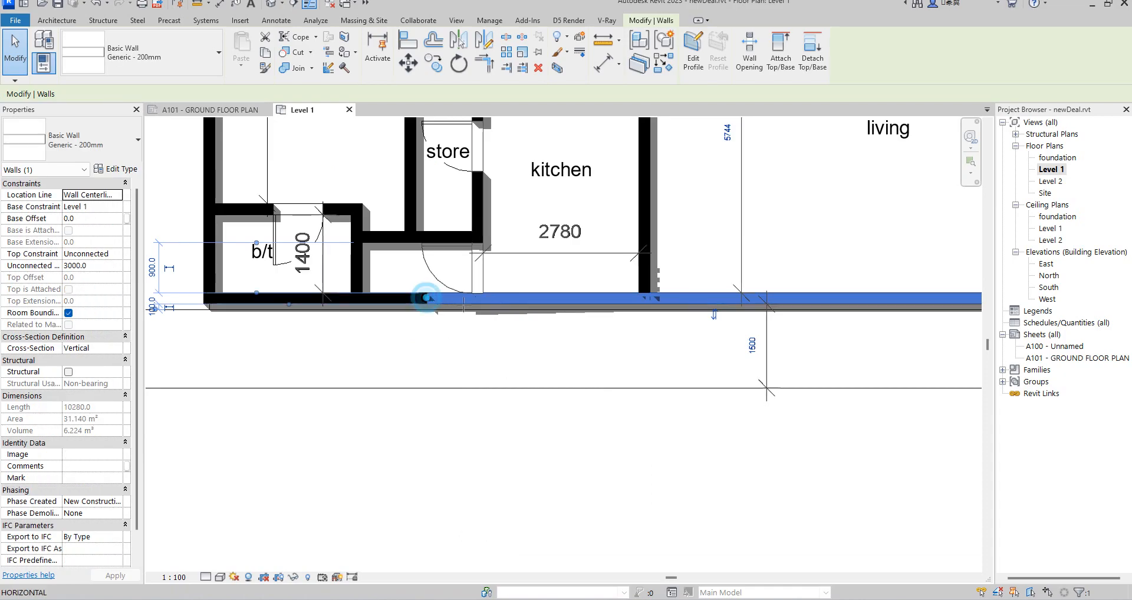
drag(426, 298, 478, 298)
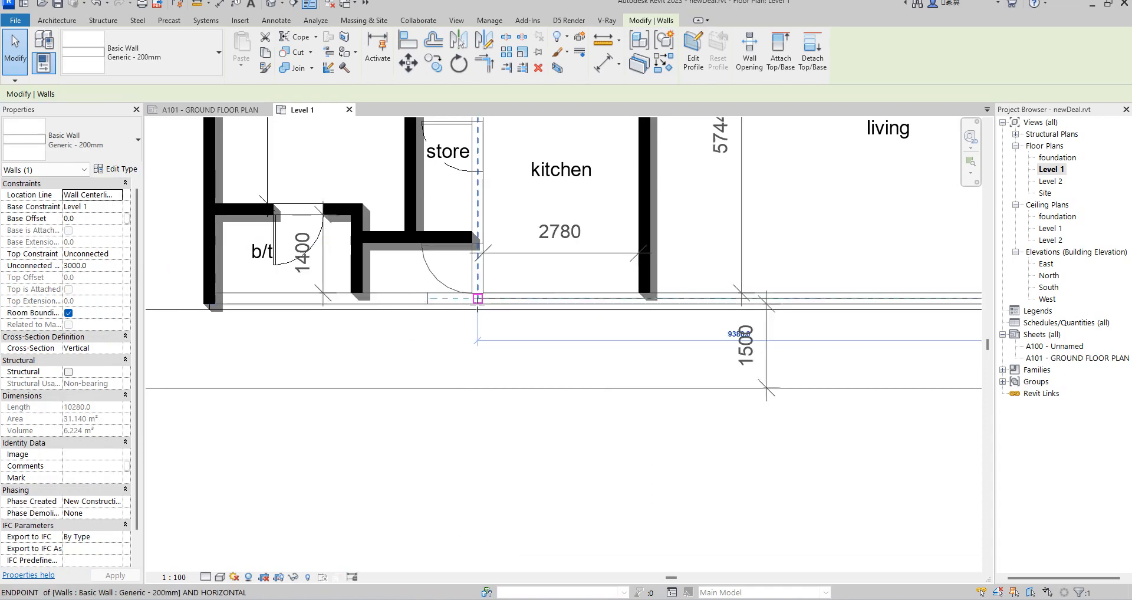
click(384, 303)
drag(428, 298, 357, 298)
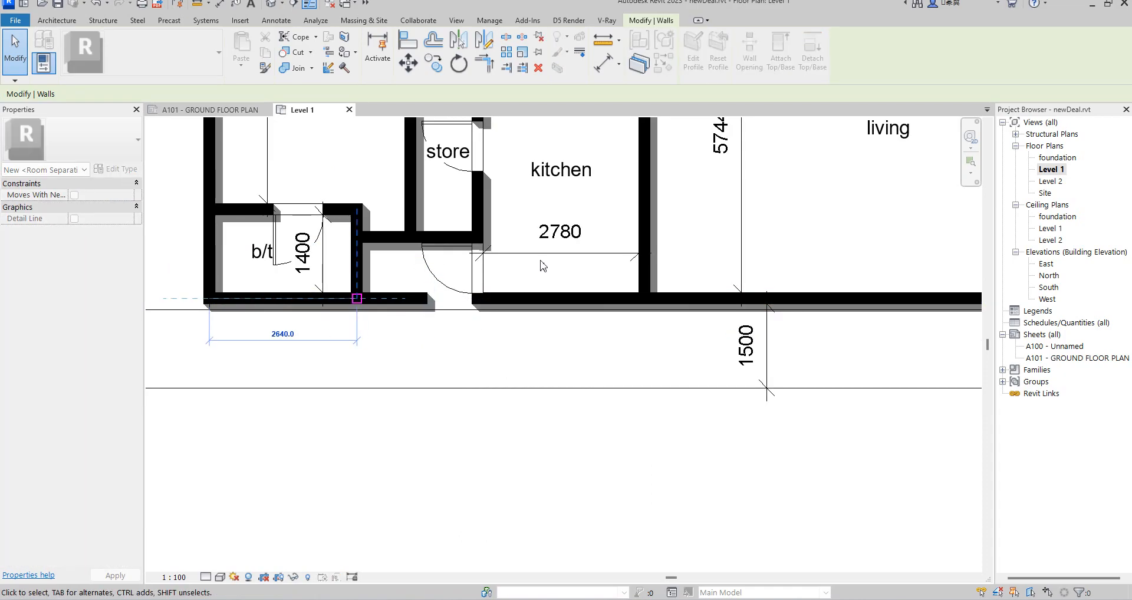
scroll(542, 286, down, 2)
click(558, 396)
scroll(556, 391, down, 3)
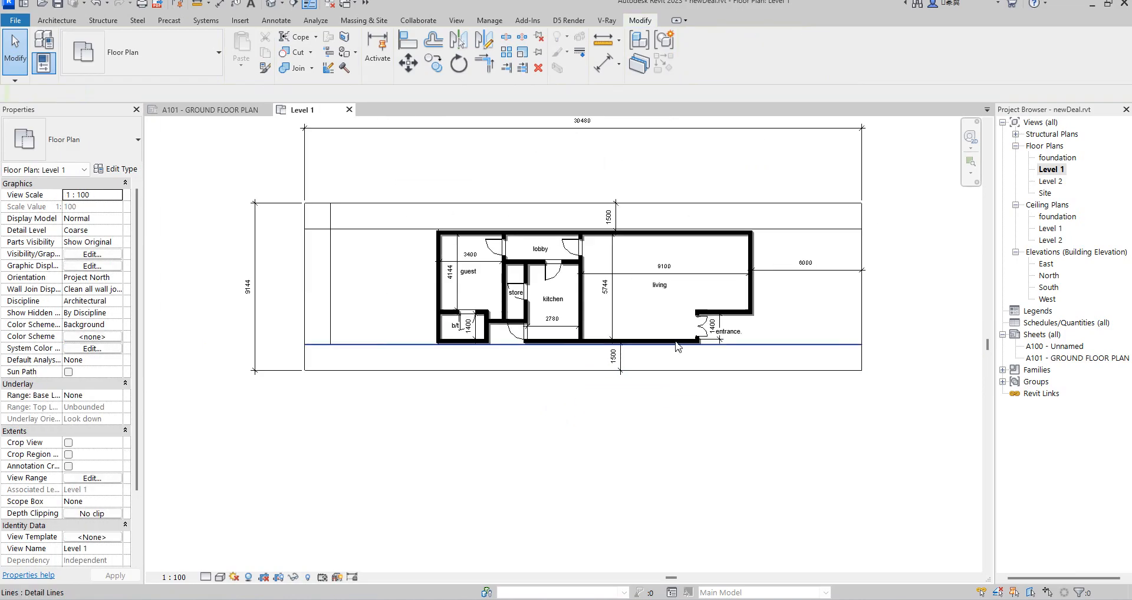
scroll(678, 347, down, 1)
scroll(517, 262, up, 2)
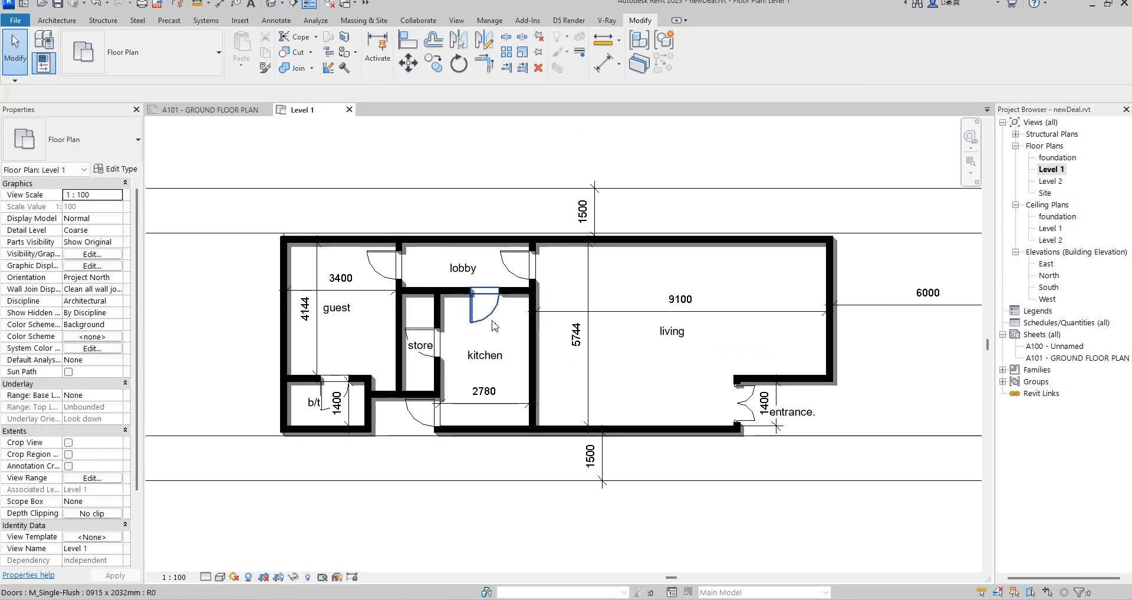
- Create a similar single-flush 0915 x 2032mm door from the kitchen door and place it in the lobby's upper exterior wall
click(494, 324)
click(670, 65)
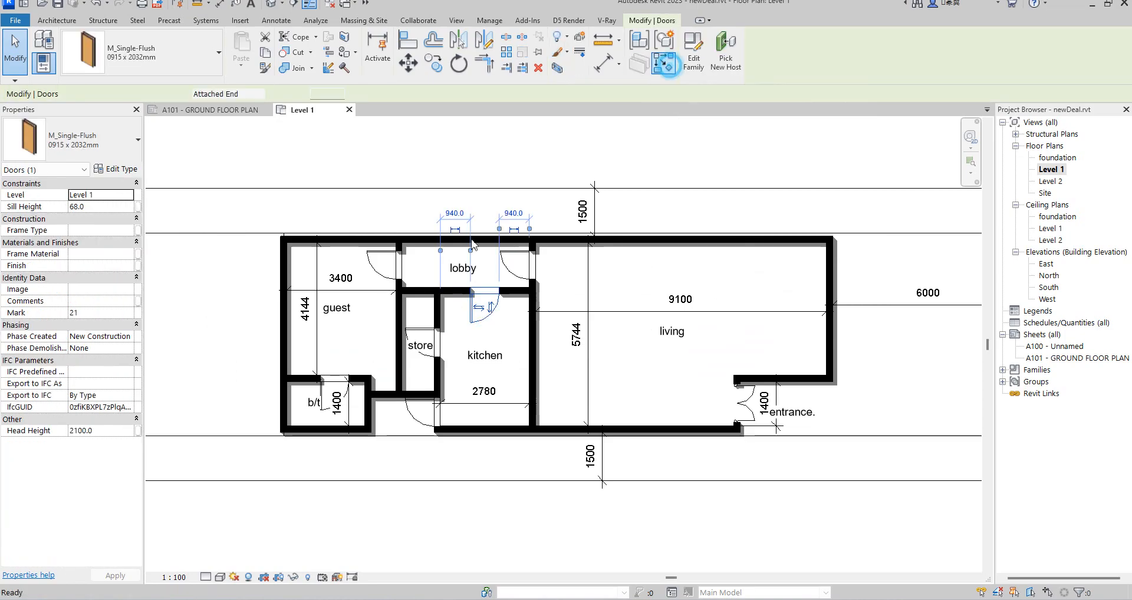
click(435, 240)
right_click(480, 161)
click(490, 169)
right_click(472, 162)
click(498, 169)
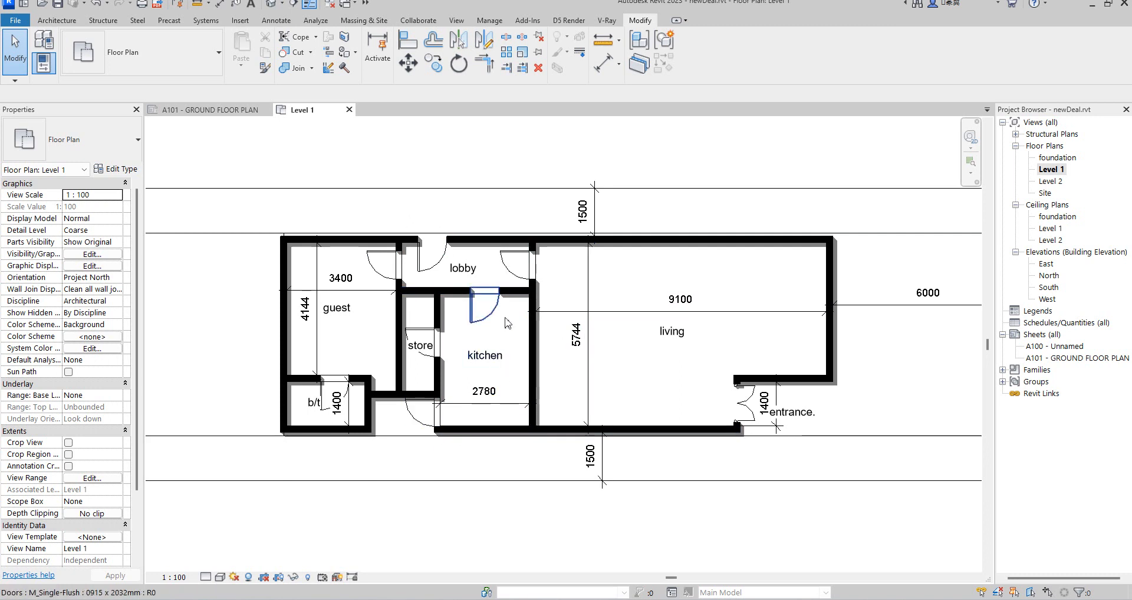
- Move the kitchen door along its wall towards the store, leaving about 280 mm to the store-side wall
scroll(468, 327, up, 1)
scroll(486, 361, down, 1)
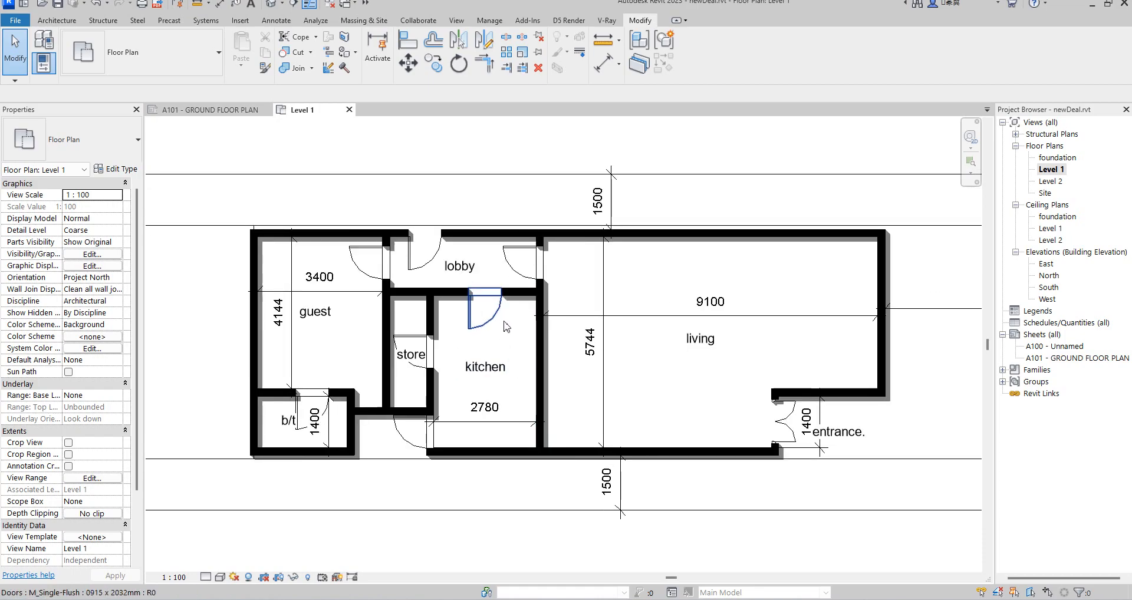
scroll(500, 323, up, 2)
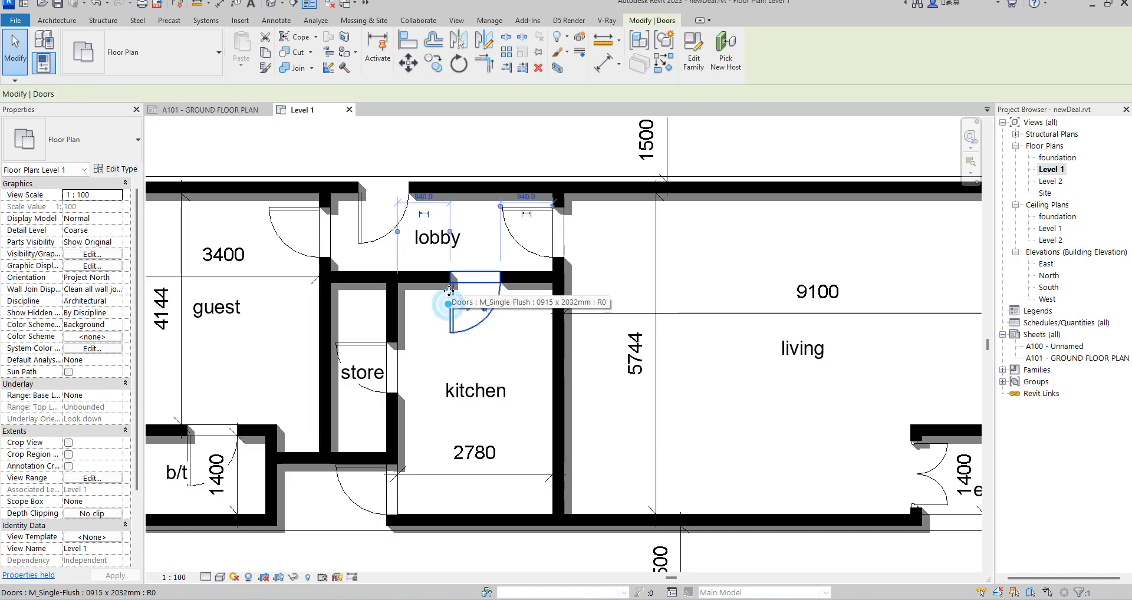
click(451, 310)
drag(450, 310, 417, 322)
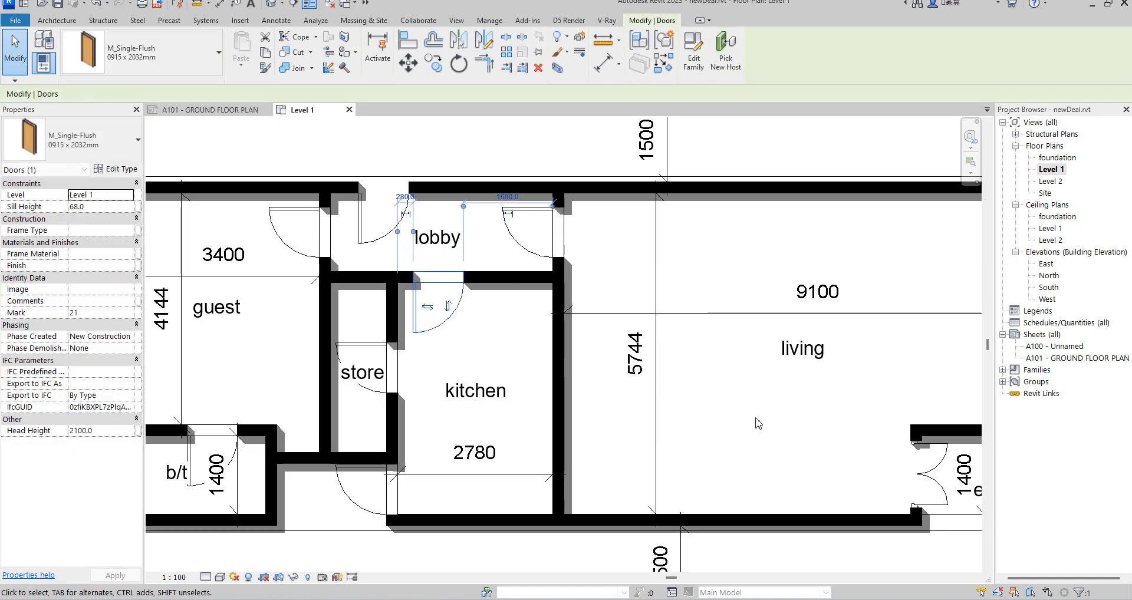
click(761, 406)
scroll(497, 317, down, 2)
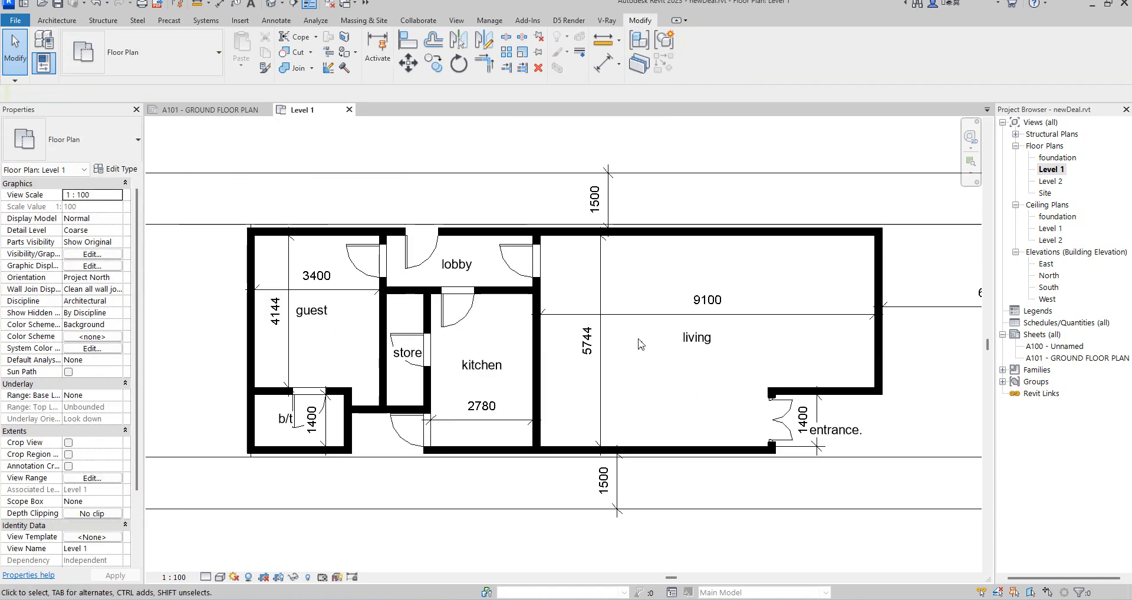
- Start a Generic 150mm floor and sketch a rectangular boundary about 17280 x 6244 mm around the building's outer extents
click(58, 20)
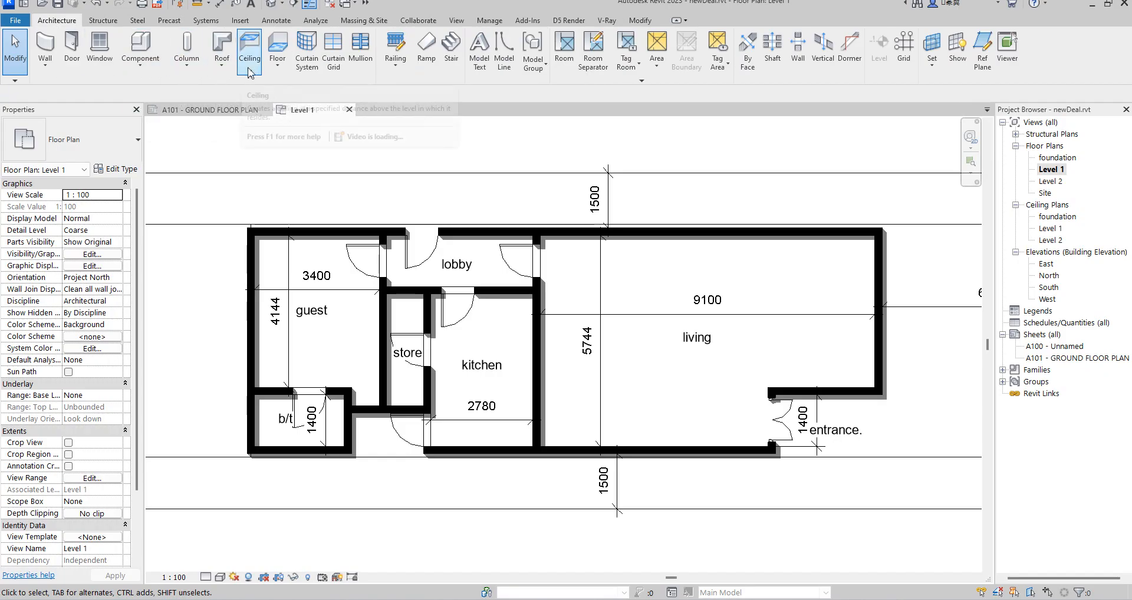
click(277, 67)
click(300, 156)
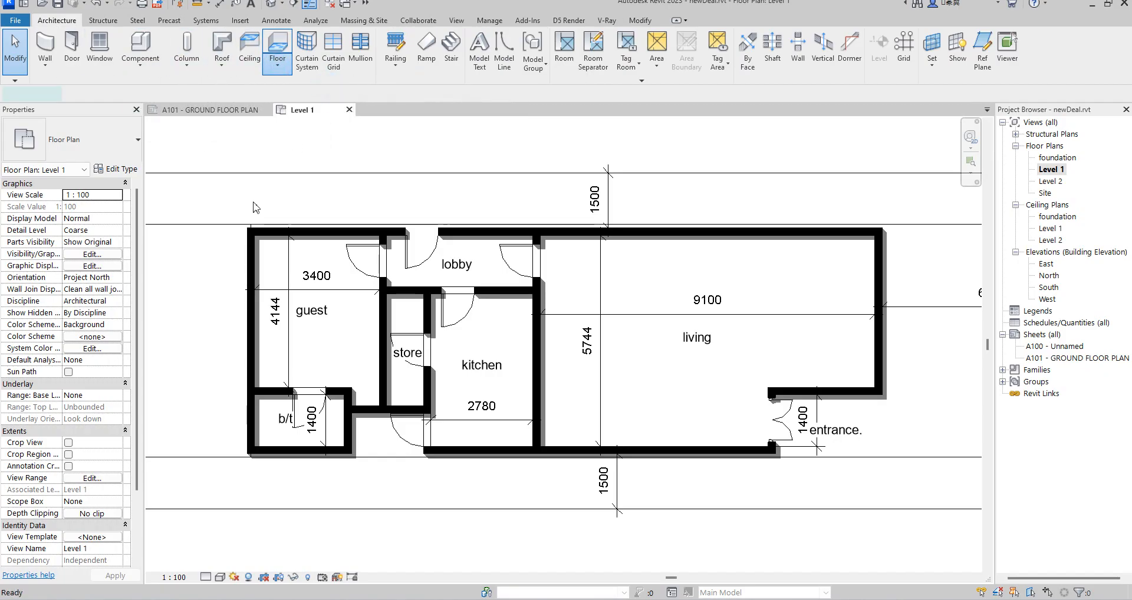
click(123, 169)
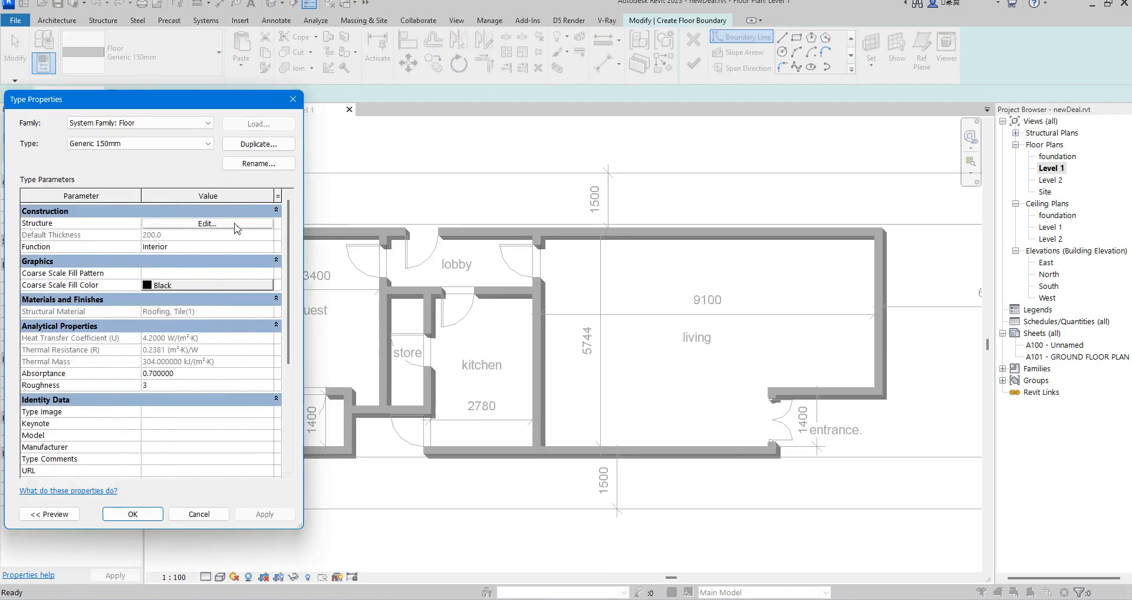
click(292, 99)
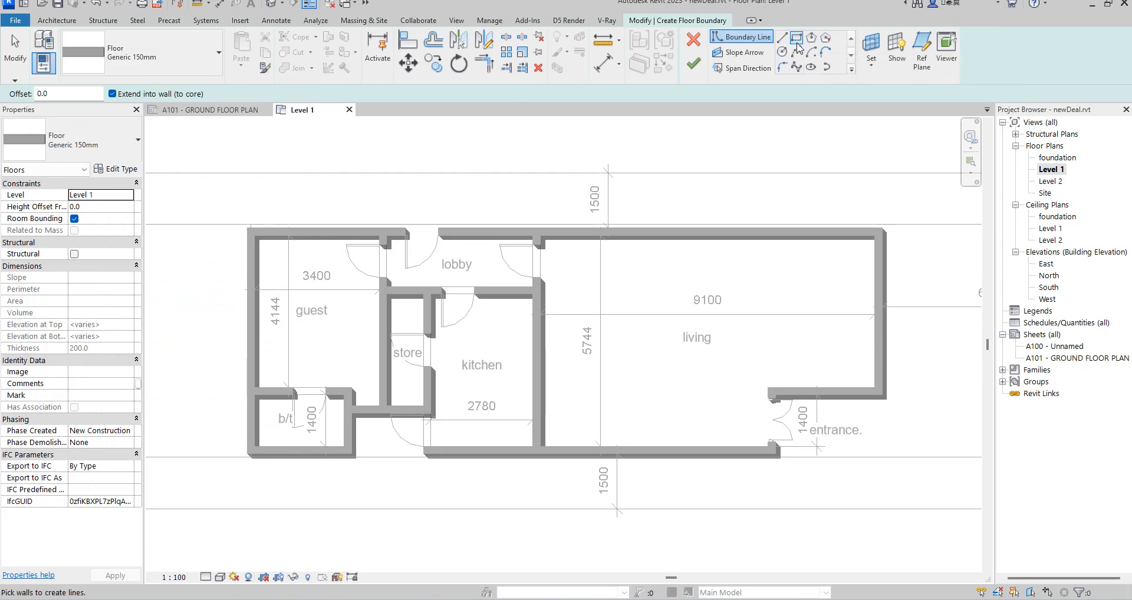
click(246, 230)
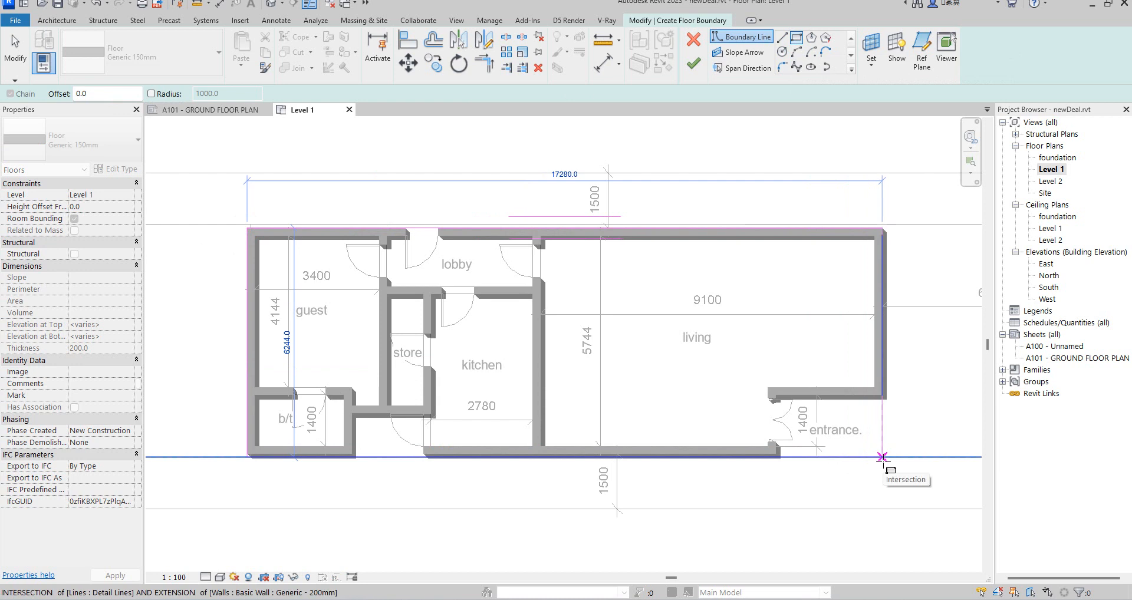
click(882, 457)
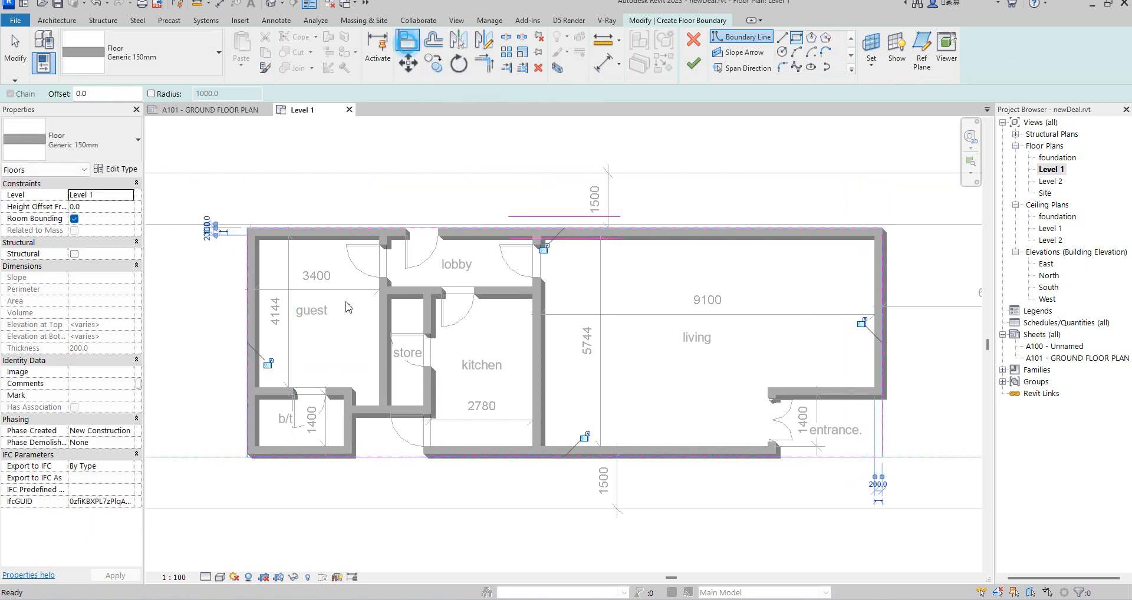
- Align the floor boundary's lower line with the outer face of the lower exterior wall and finish the floor
scroll(289, 465, up, 2)
click(297, 450)
click(300, 455)
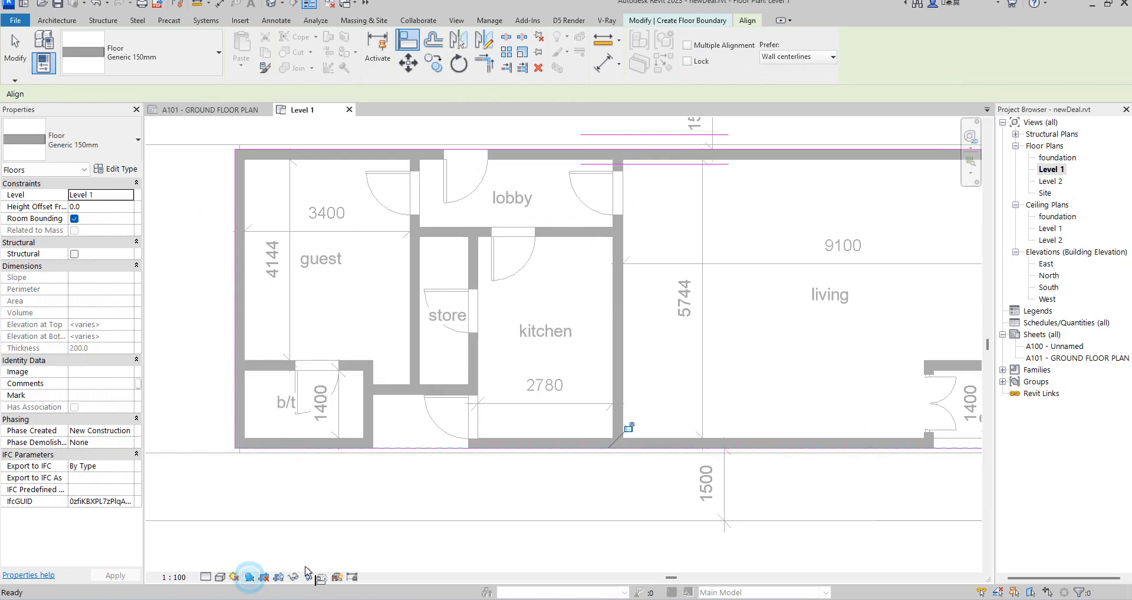
scroll(463, 508, down, 2)
right_click(573, 157)
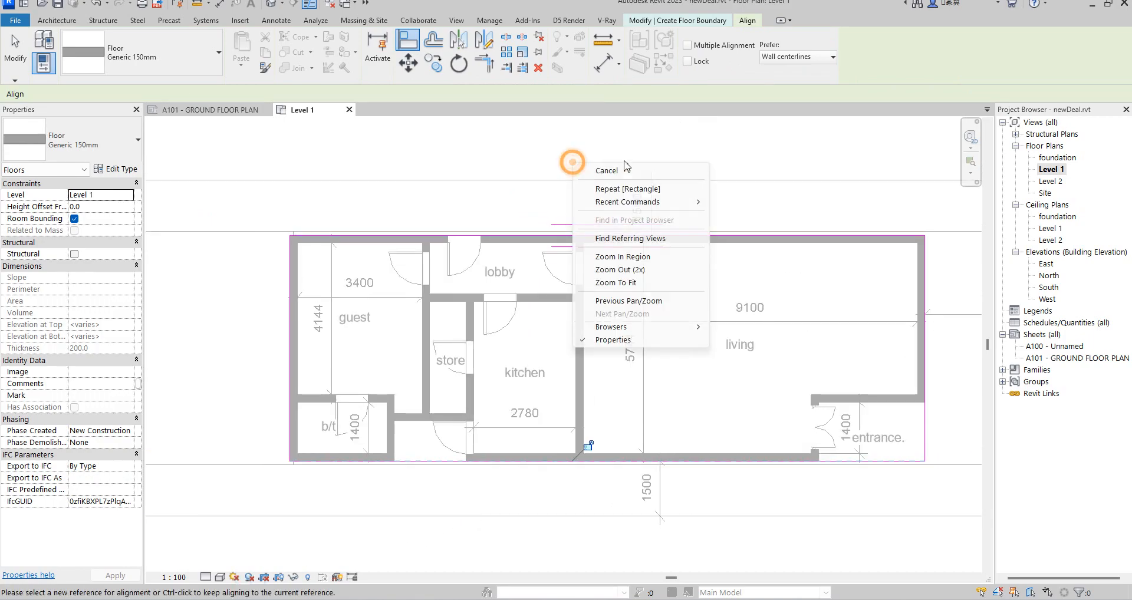
right_click(555, 159)
click(585, 168)
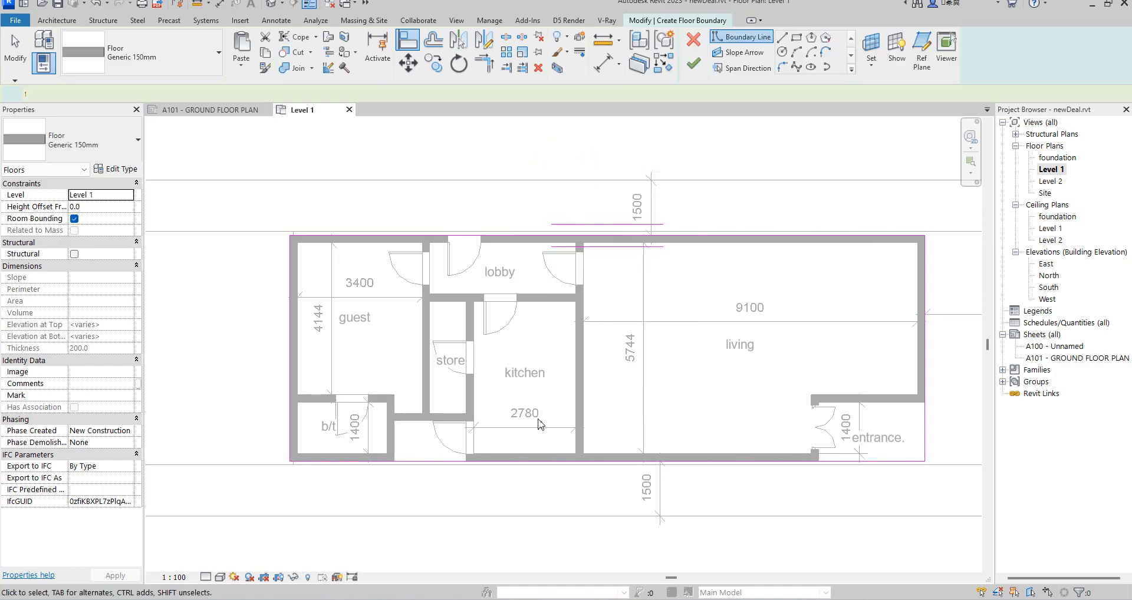
scroll(541, 413, down, 2)
click(702, 75)
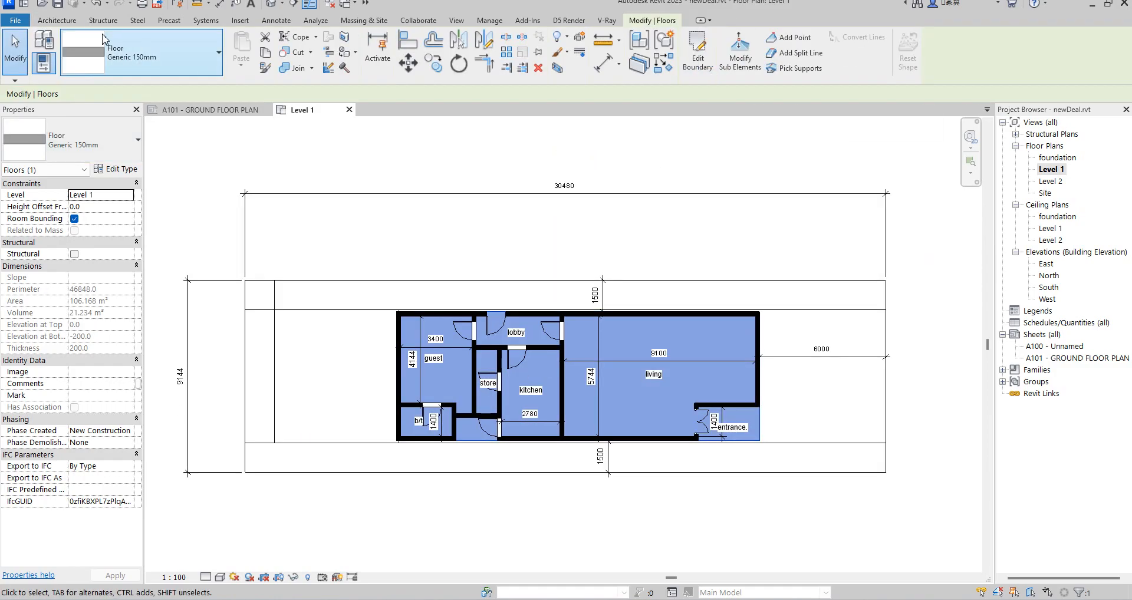
- Place the sectional_sofa_6482 component in the living room, between its centre and the entrance
click(56, 20)
click(140, 52)
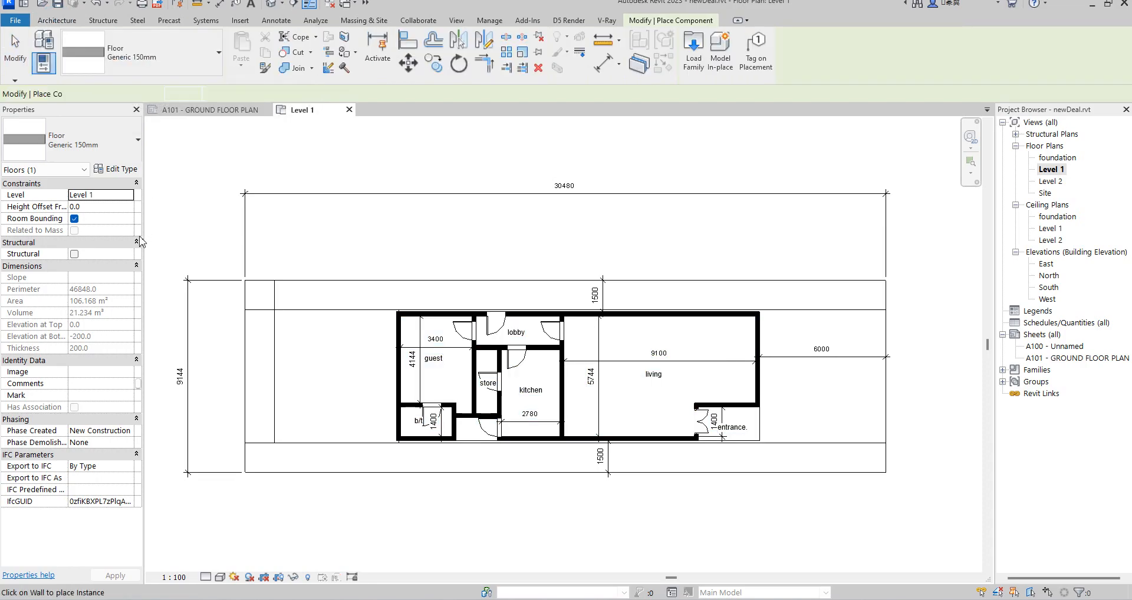
click(138, 141)
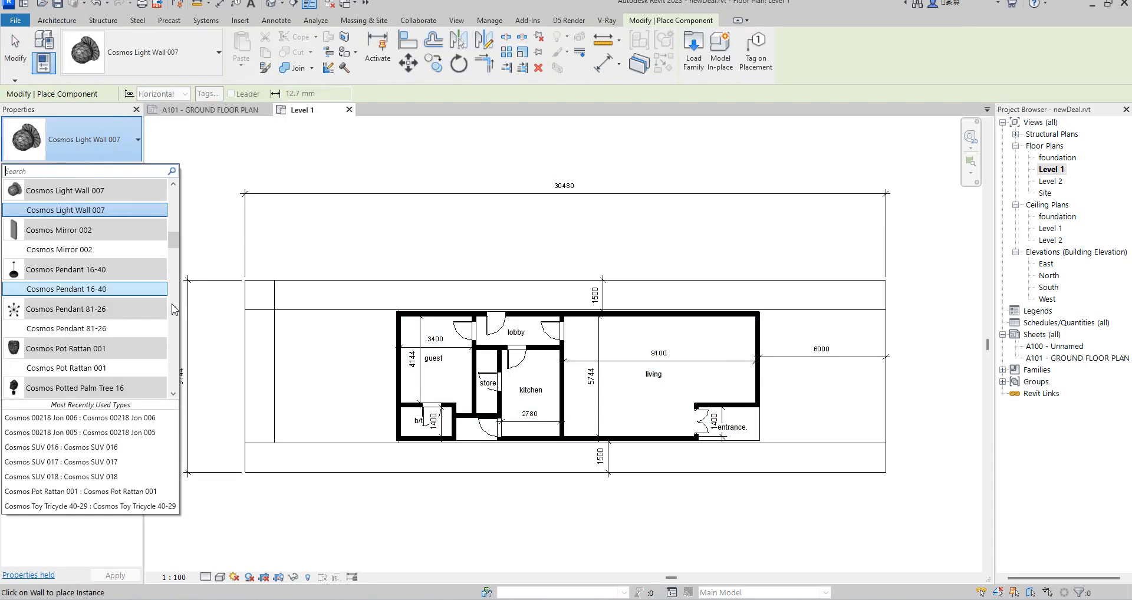
drag(173, 244, 190, 391)
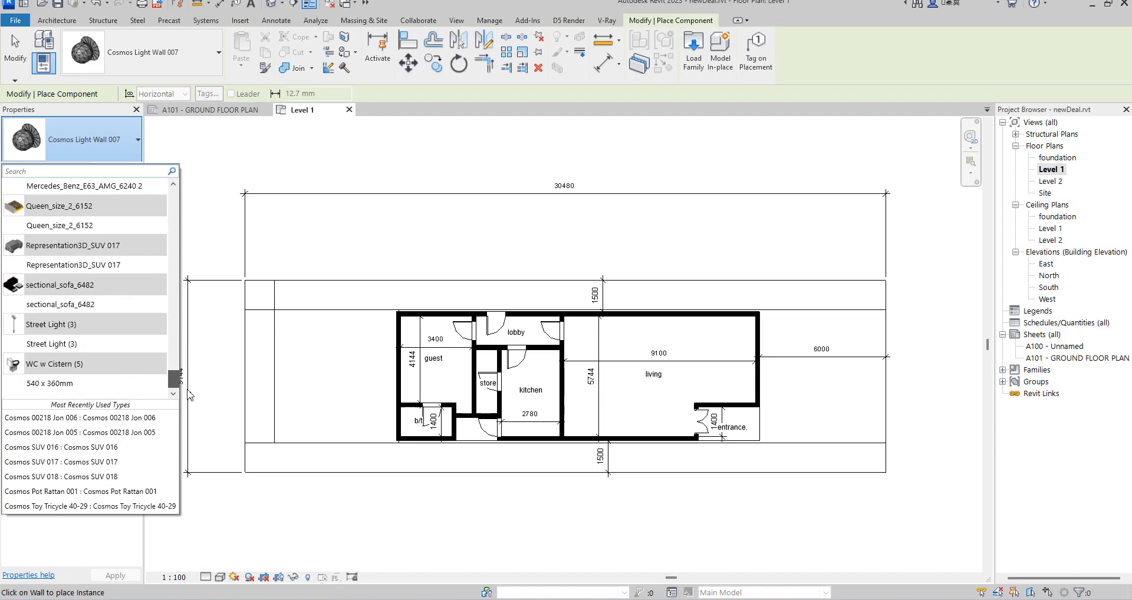
click(61, 309)
scroll(695, 384, up, 2)
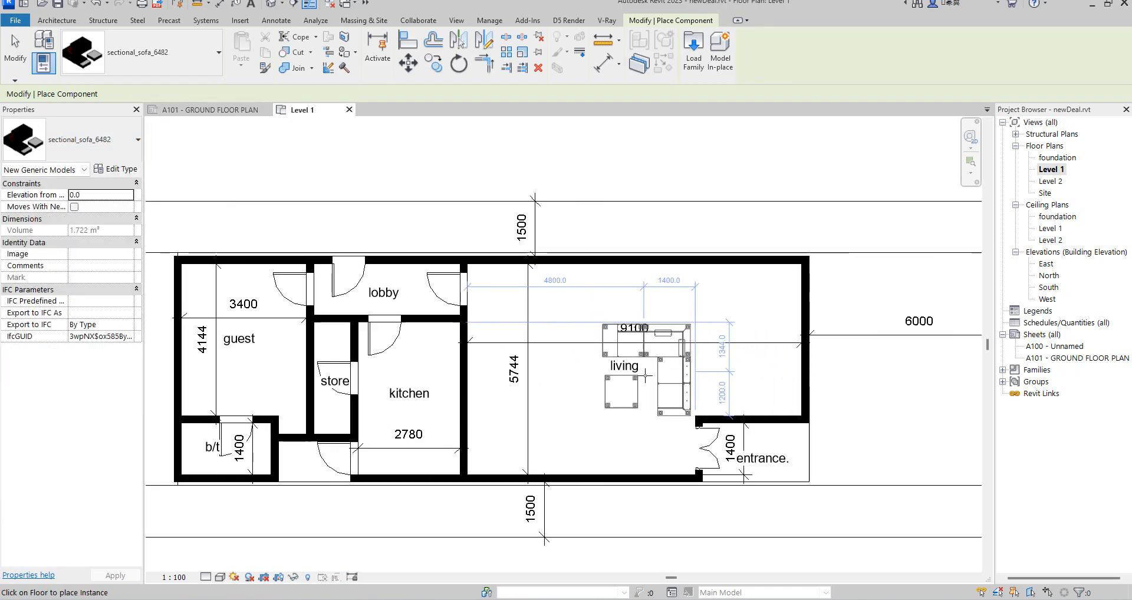
click(649, 363)
key(Escape)
key(Escape)
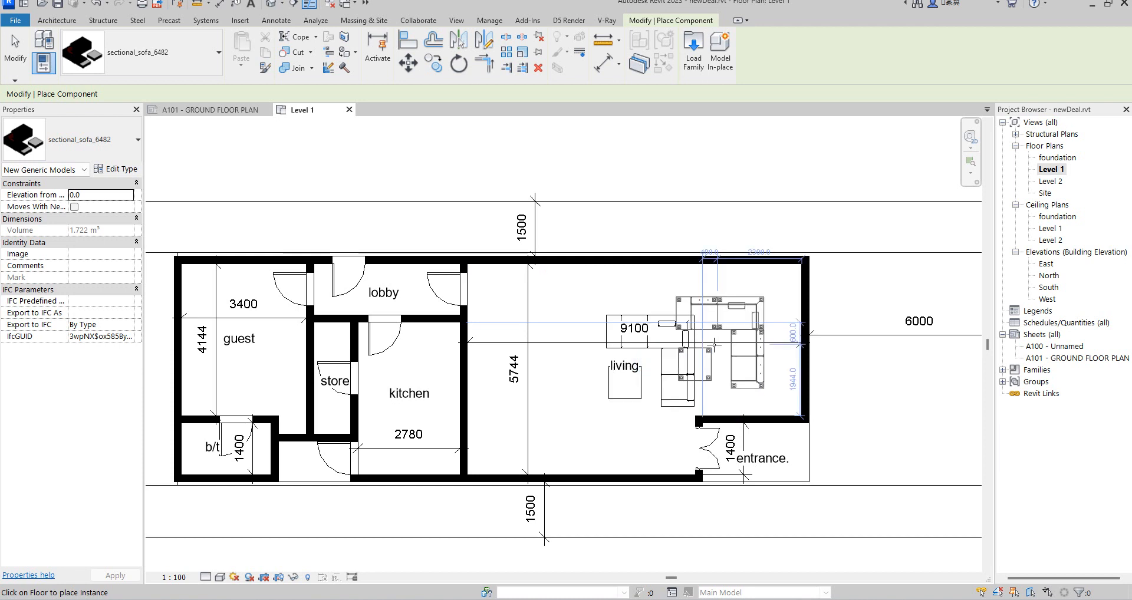
- Rotate the living room's sectional sofa by about 180° around its centre
click(692, 373)
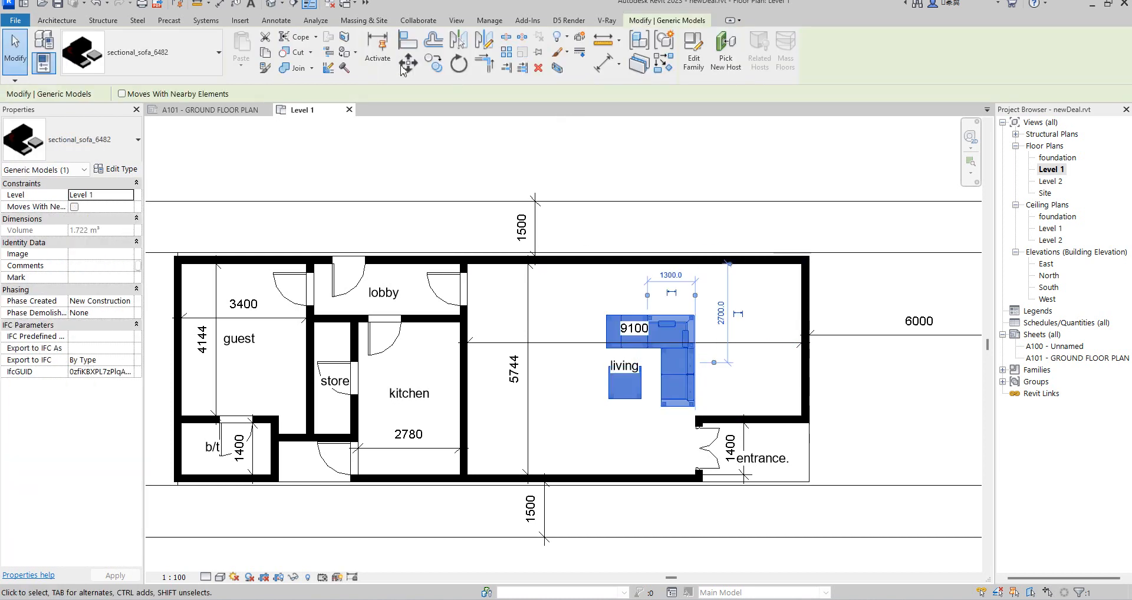
click(459, 63)
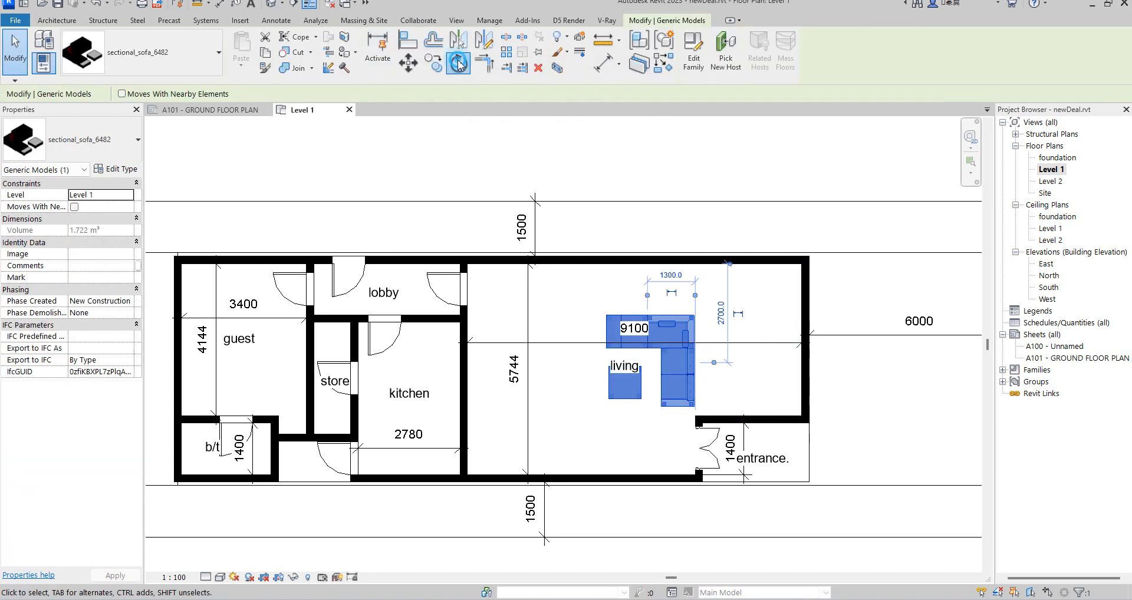
click(650, 233)
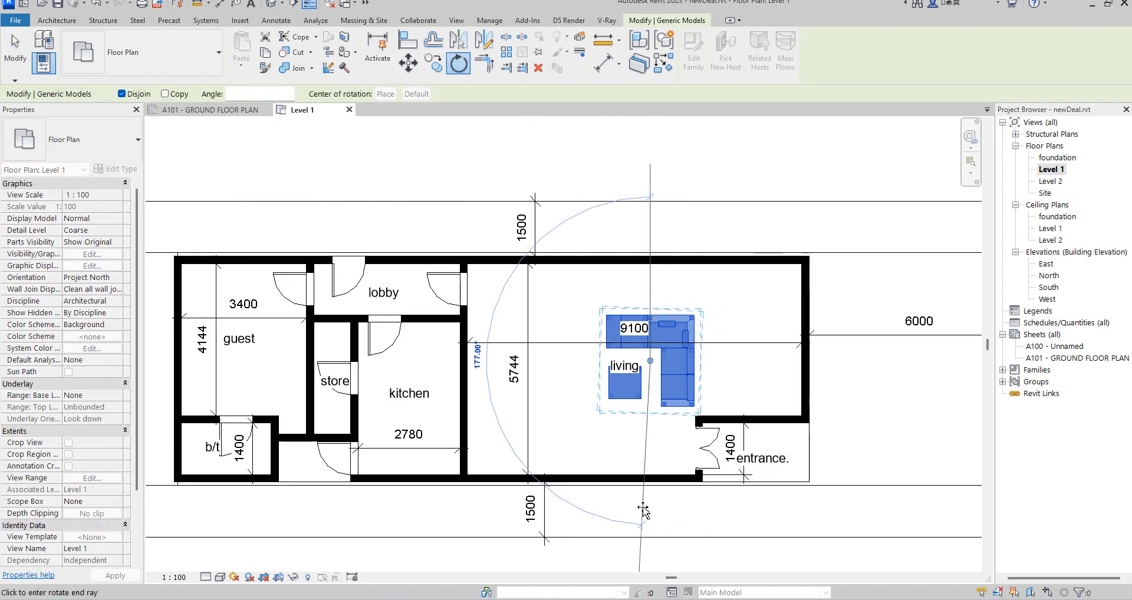
click(647, 519)
click(718, 160)
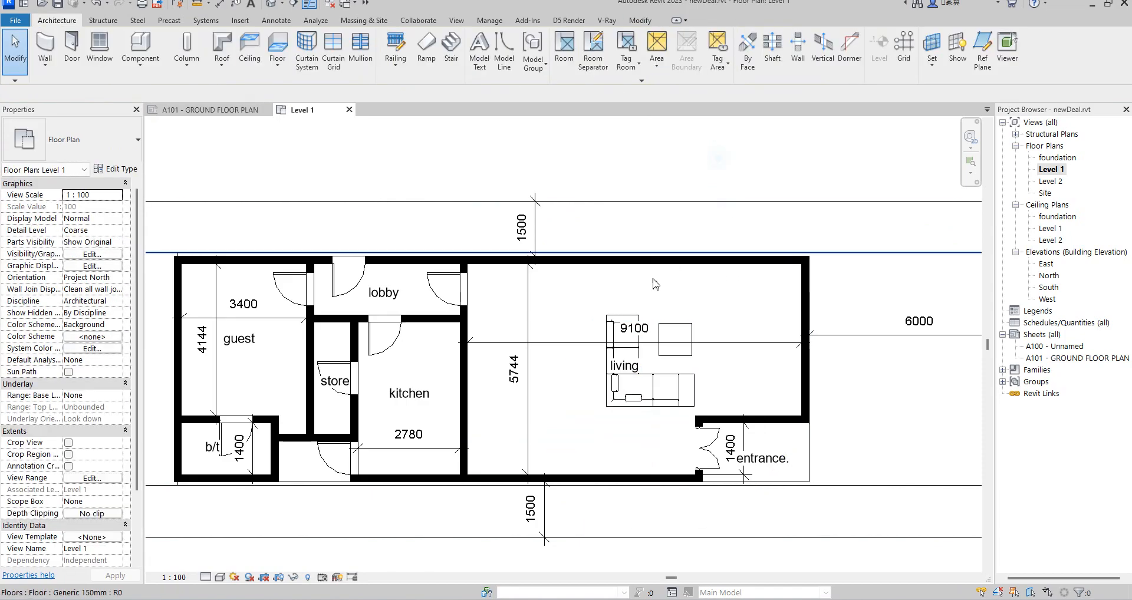
- Place an M_Table-Dining Round w Chairs, 0915mm Diameter, in the living room near the kitchen wall
scroll(659, 271, down, 3)
scroll(660, 354, up, 3)
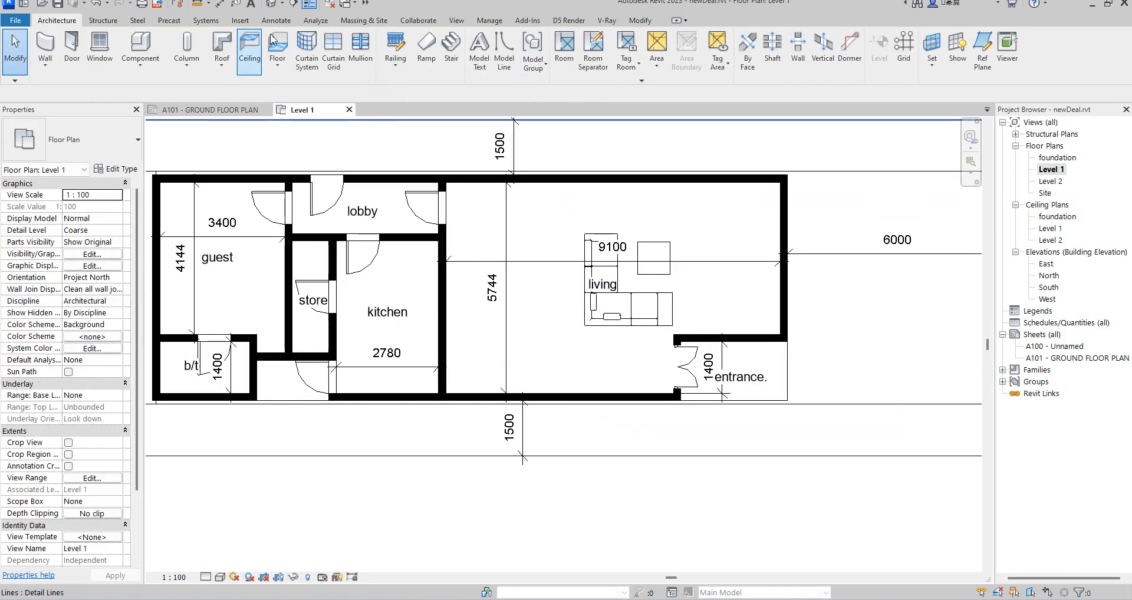
click(132, 46)
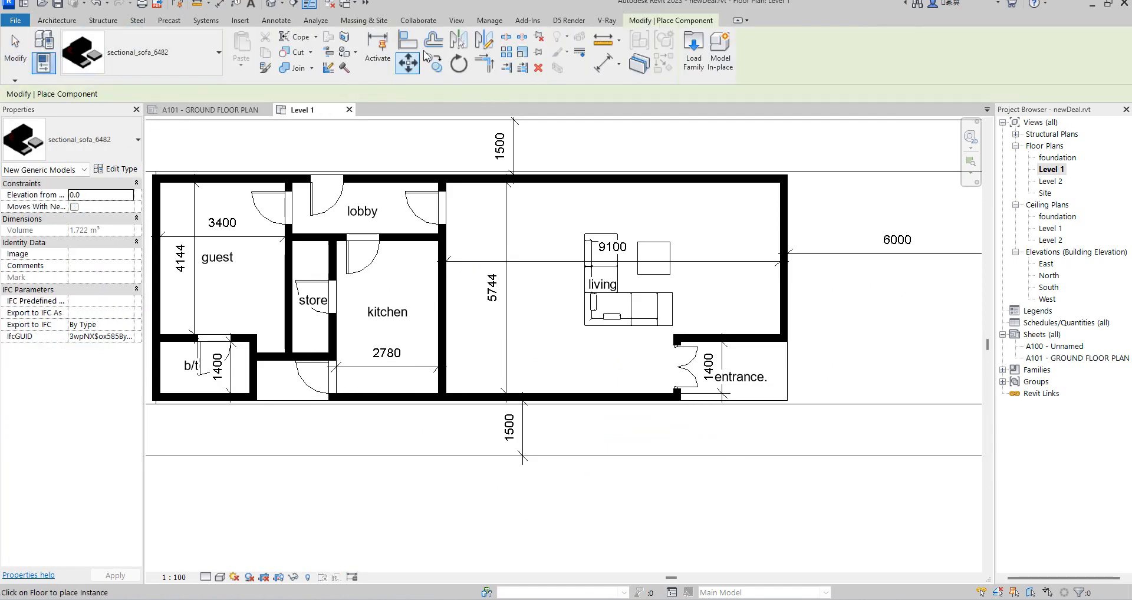
click(215, 56)
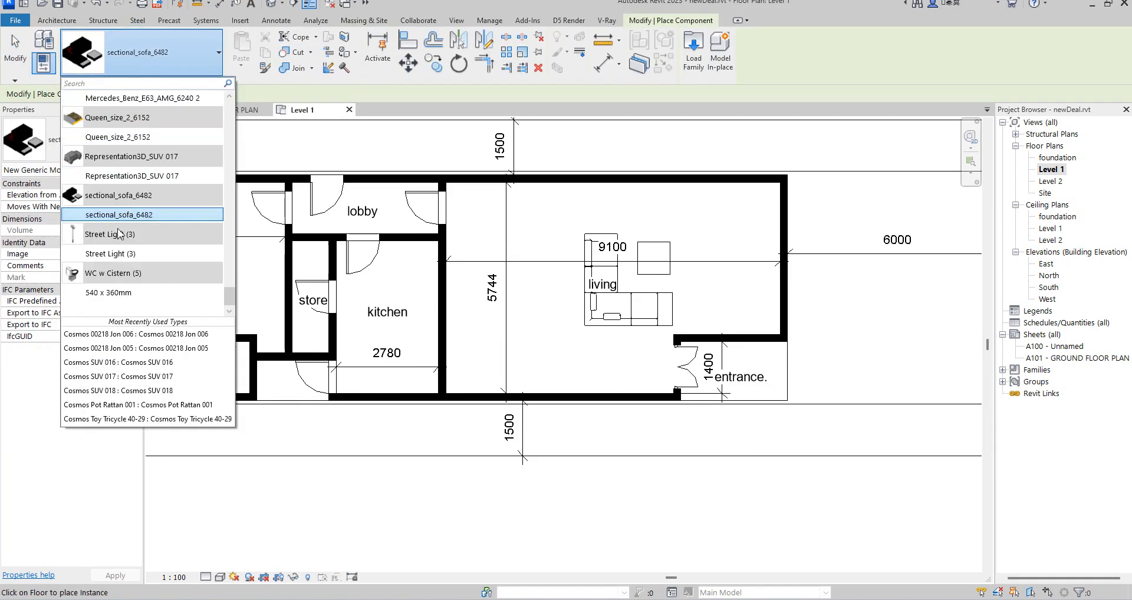
scroll(119, 284, up, 1)
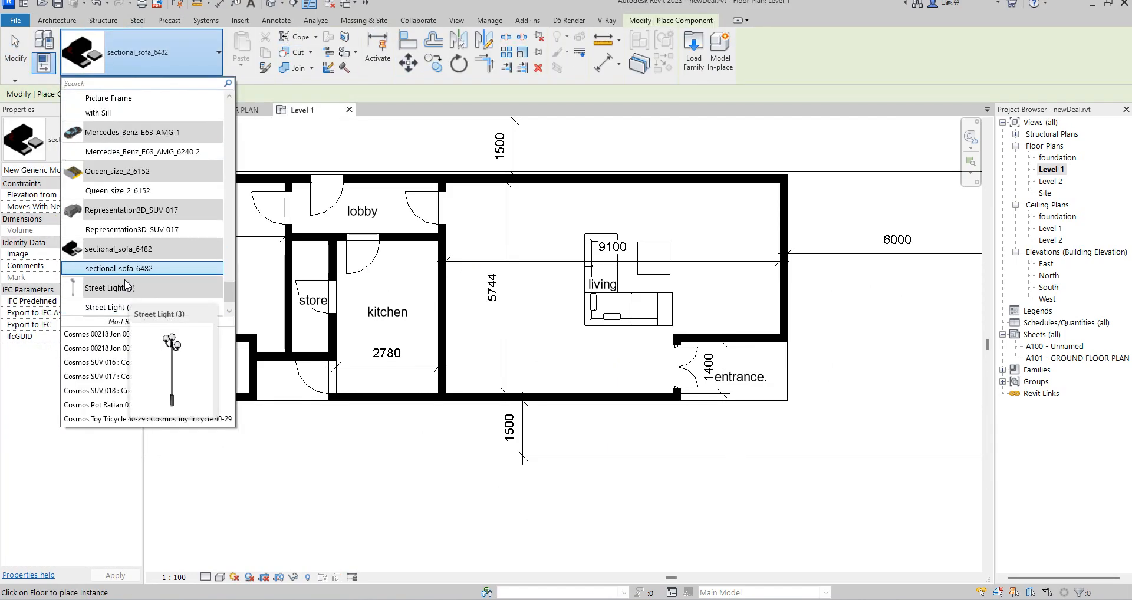
scroll(118, 242, up, 7)
scroll(118, 245, down, 2)
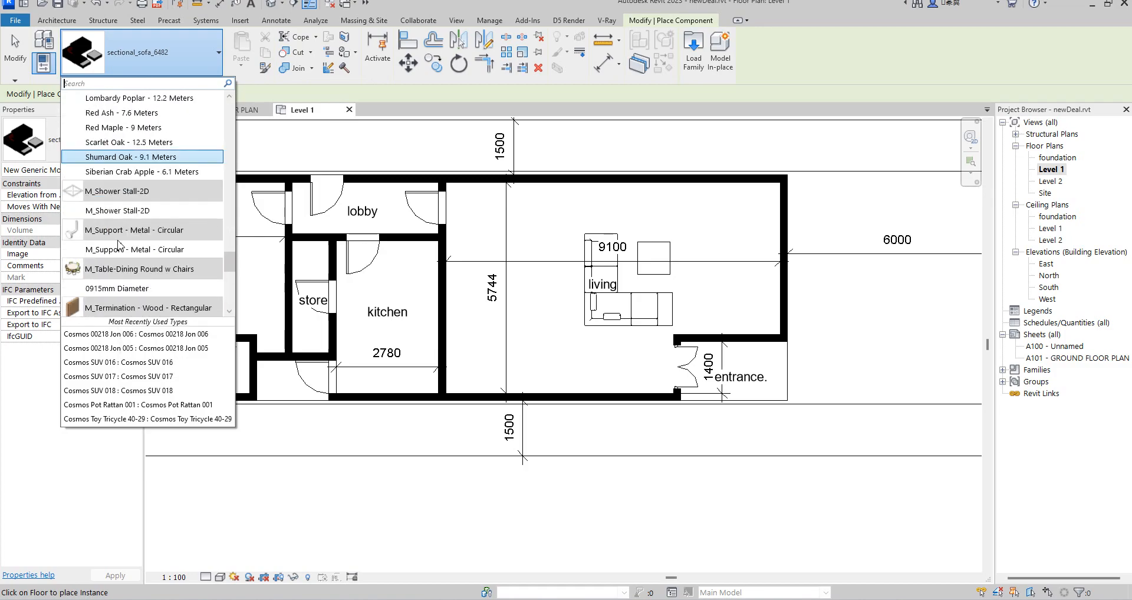
click(116, 285)
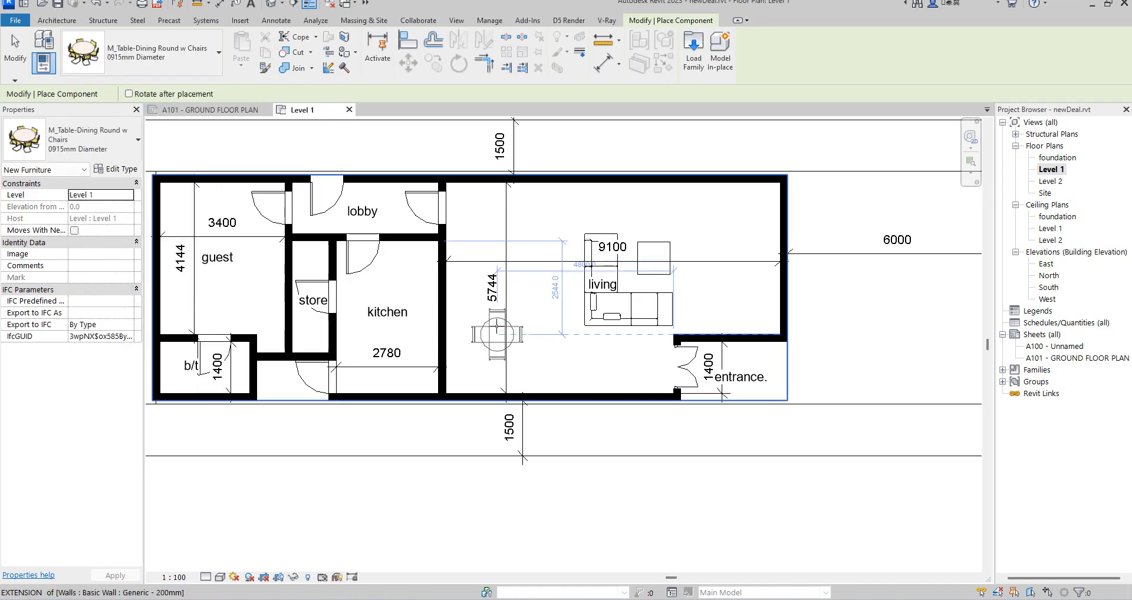
click(490, 314)
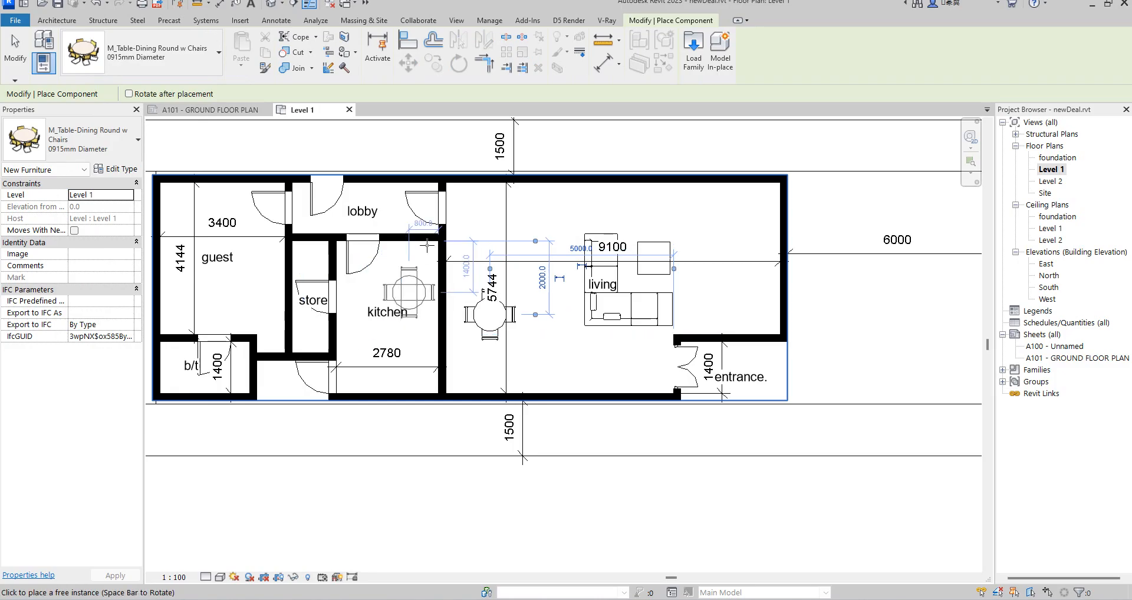
- Place the Queen_size_2_6152 bed in the guest room with its headboard towards the exterior wall opposite the room's door
click(199, 61)
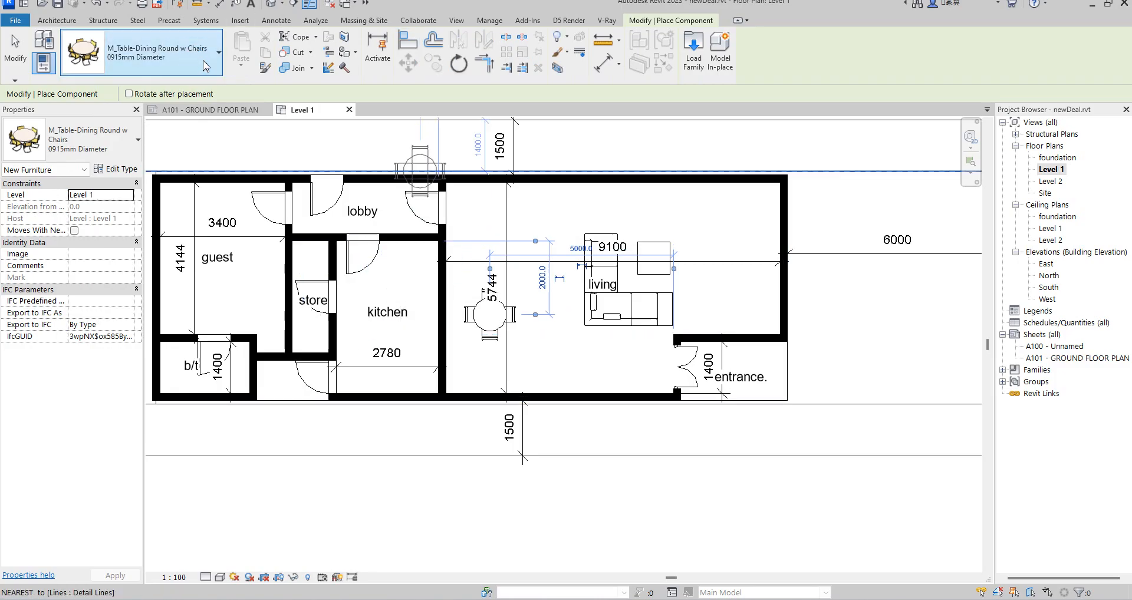
drag(235, 288, 243, 212)
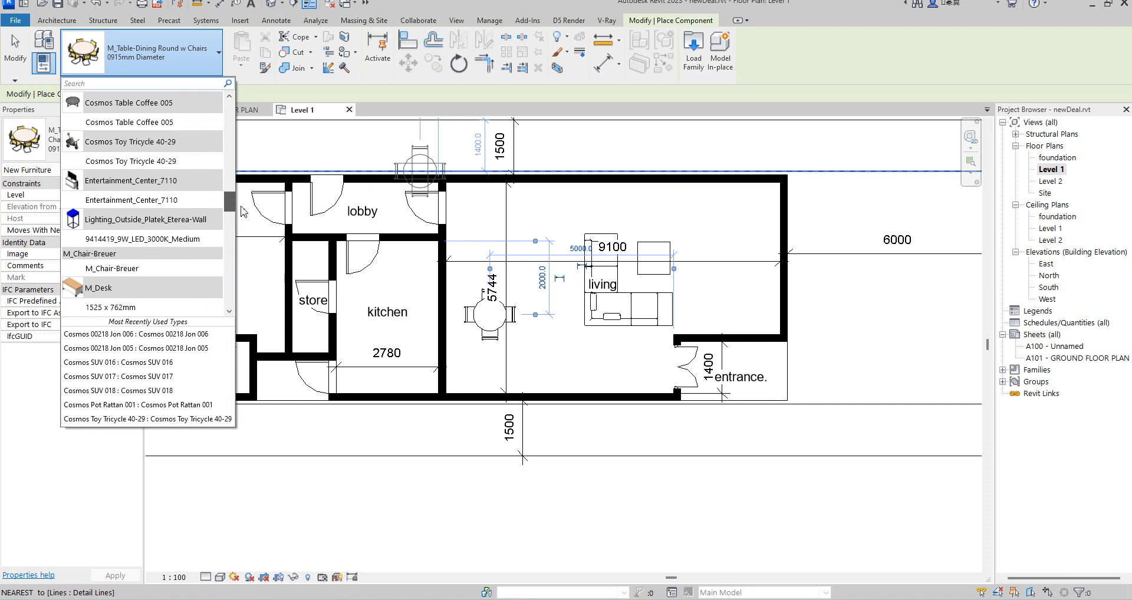
drag(243, 211, 237, 294)
click(116, 236)
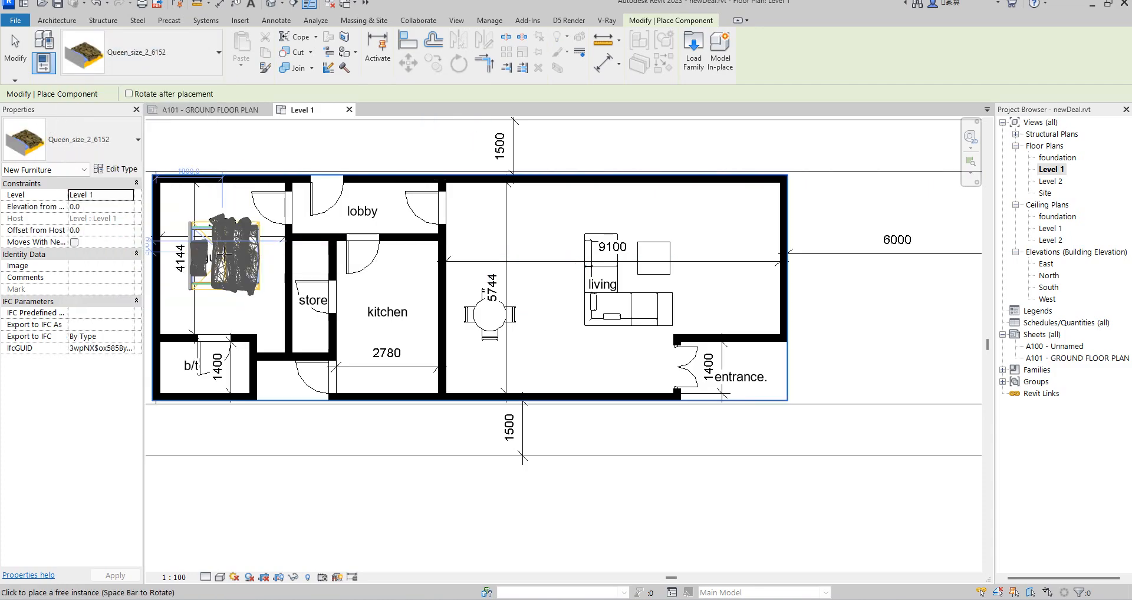
key(space)
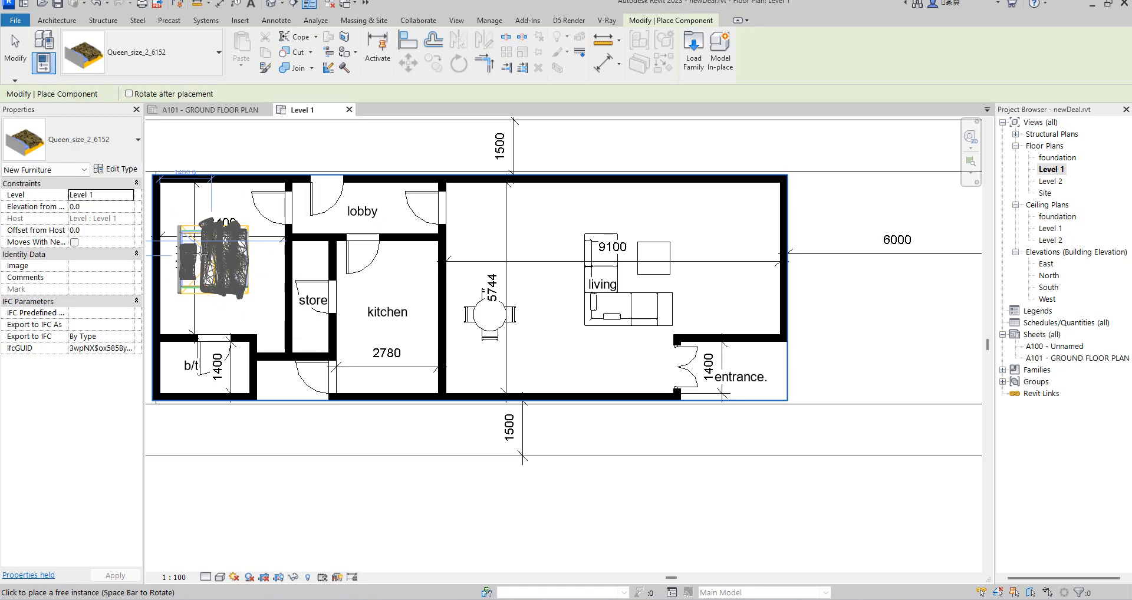
scroll(197, 253, up, 2)
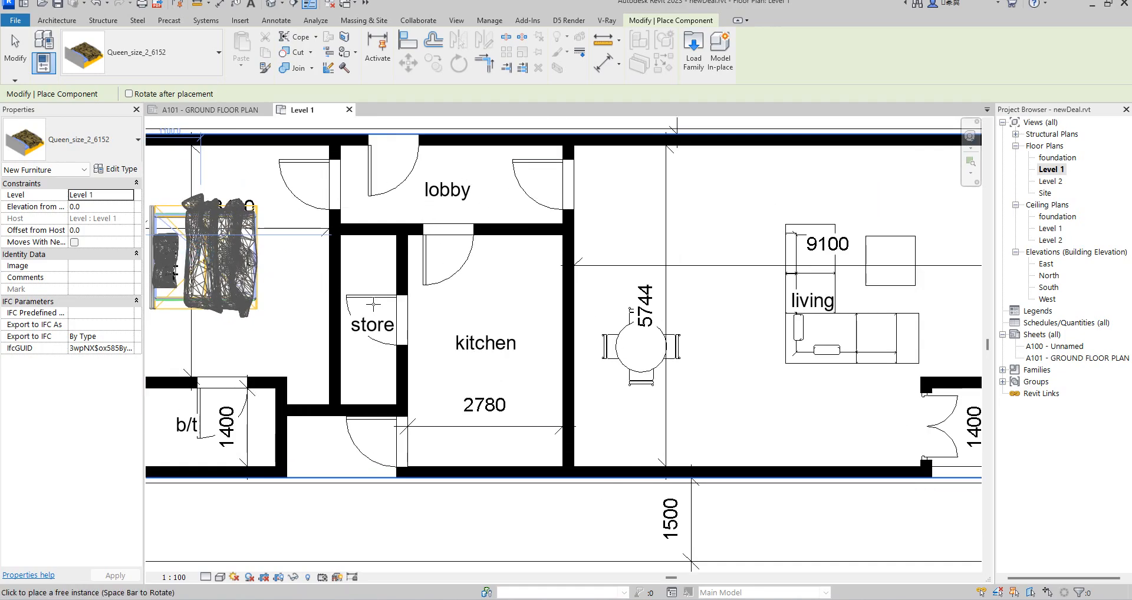
scroll(300, 259, down, 3)
click(268, 301)
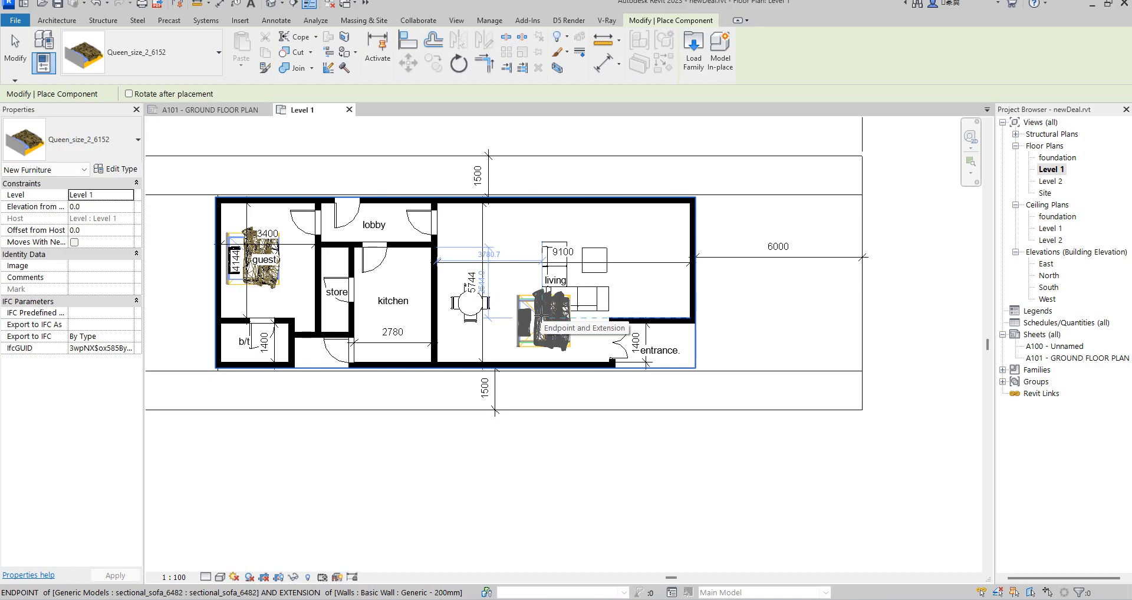
right_click(485, 253)
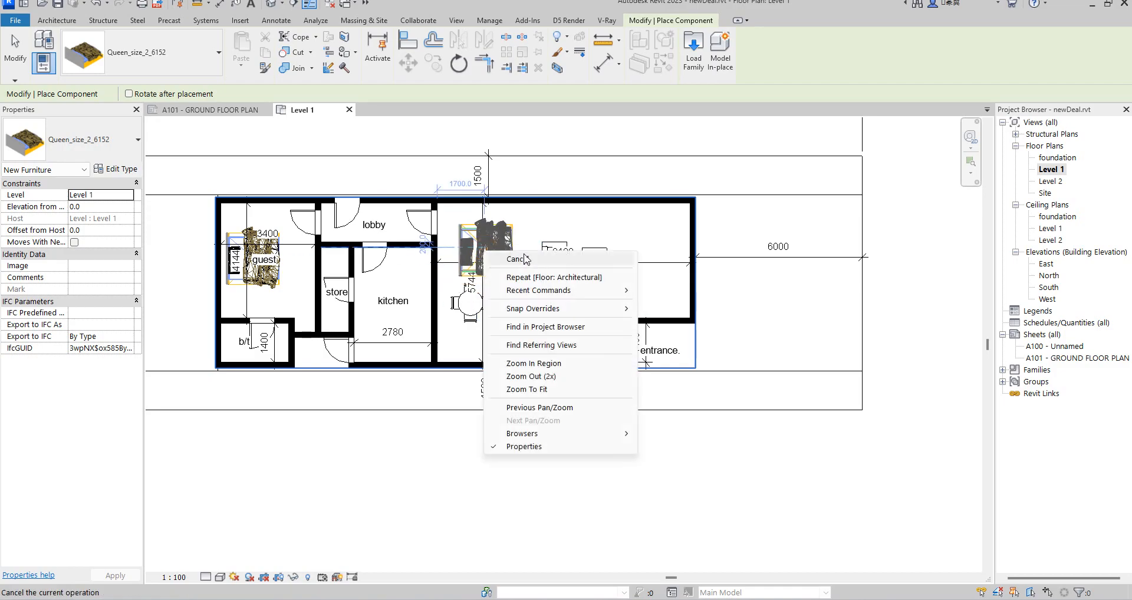
click(521, 260)
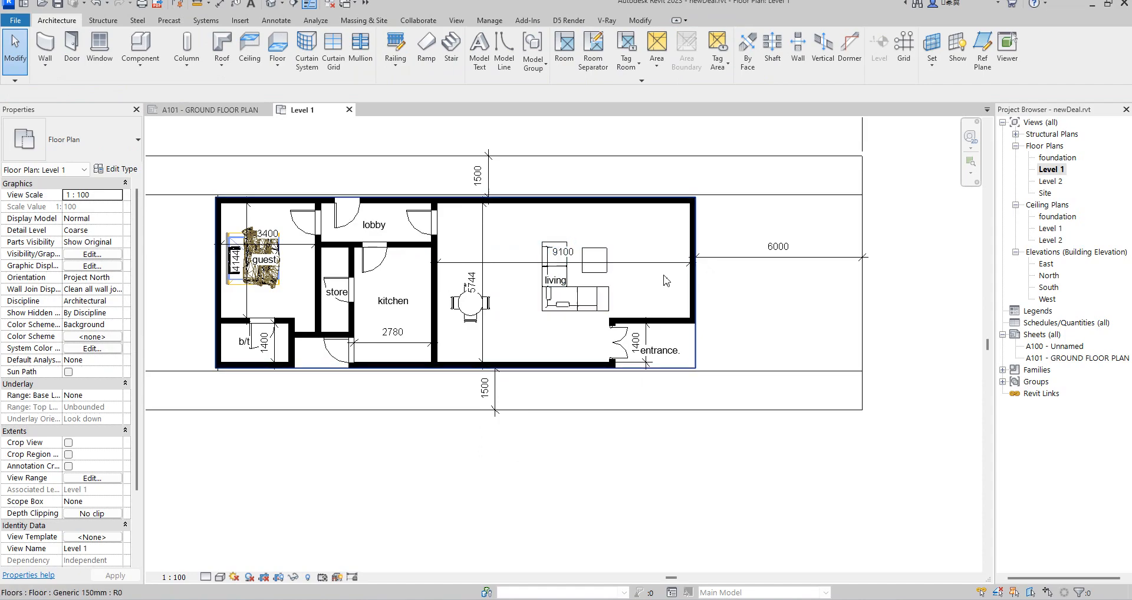
- Place a WC w Cistern (5), 540 x 360mm, in the b/t room with its cistern against the exterior wall
scroll(541, 226, down, 1)
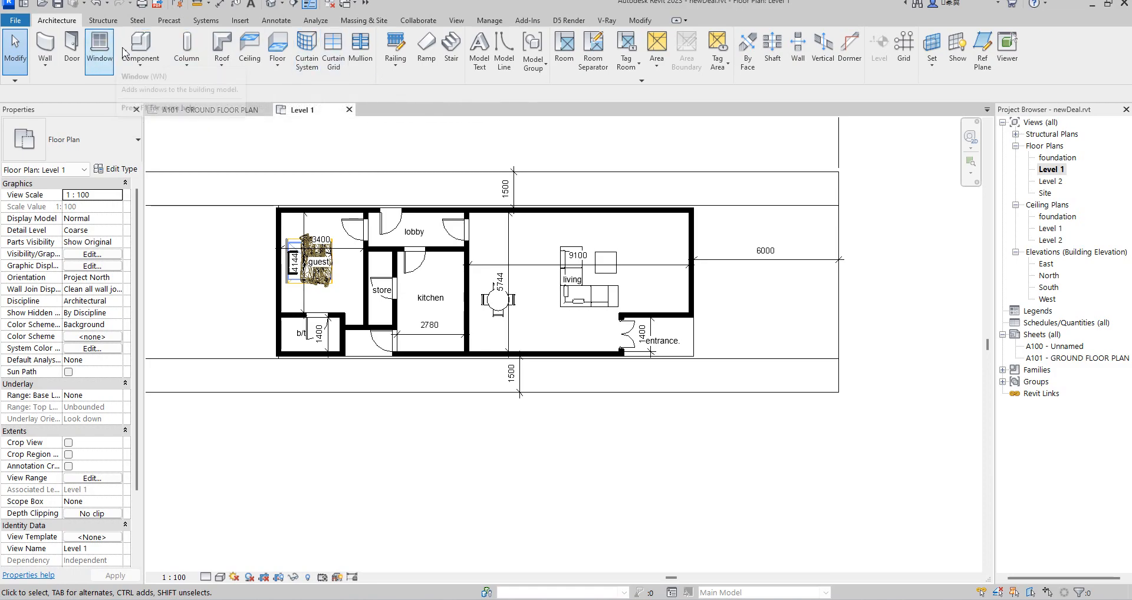
click(142, 46)
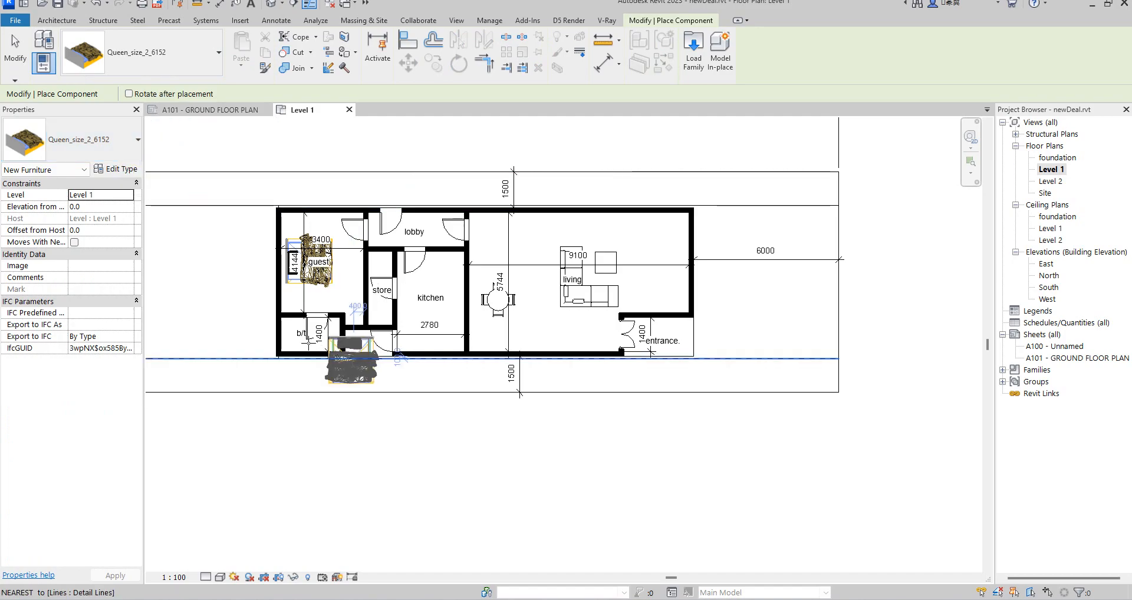
click(218, 52)
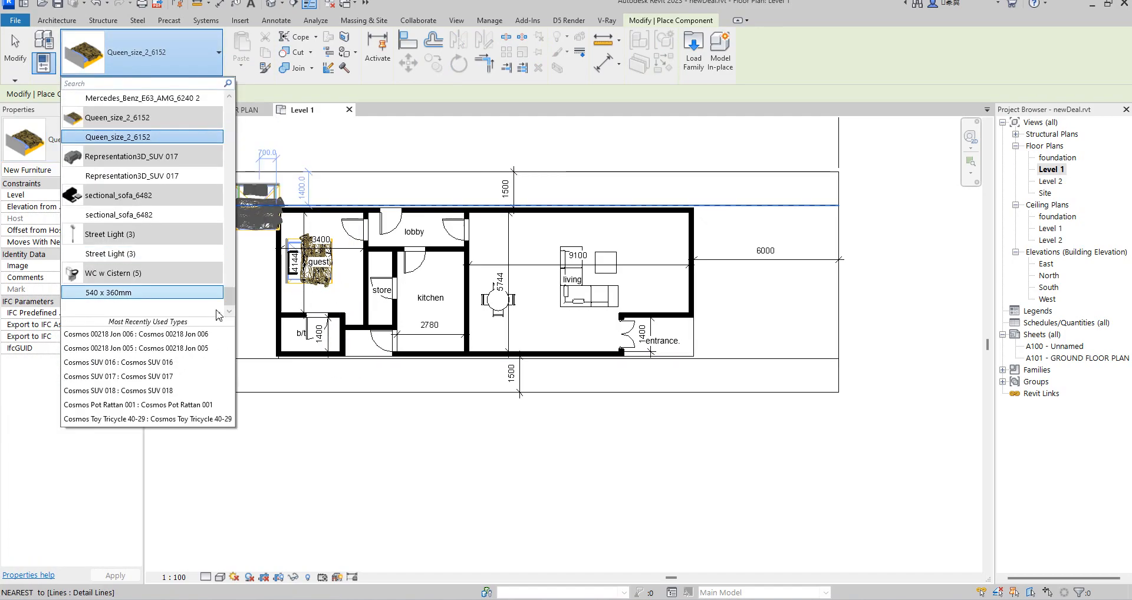
click(130, 293)
scroll(299, 339, up, 5)
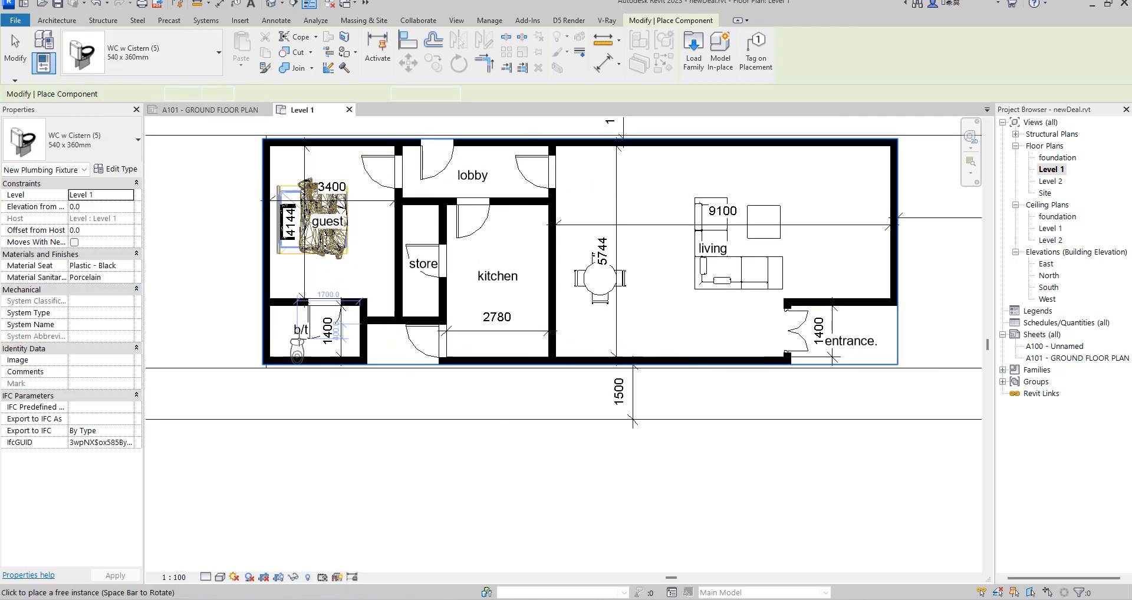
key(space)
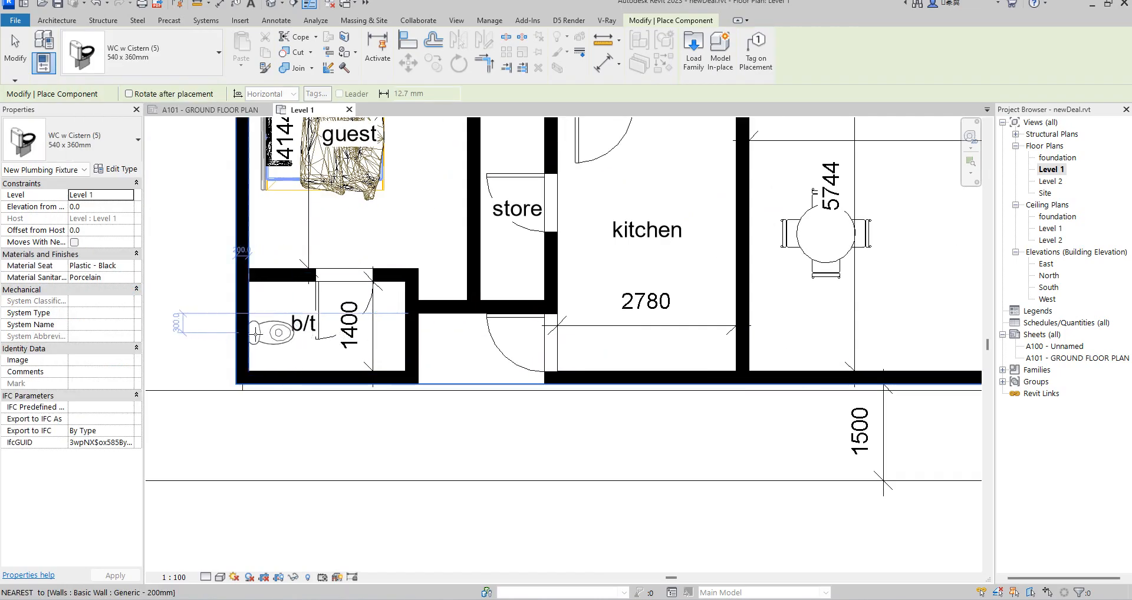
click(254, 332)
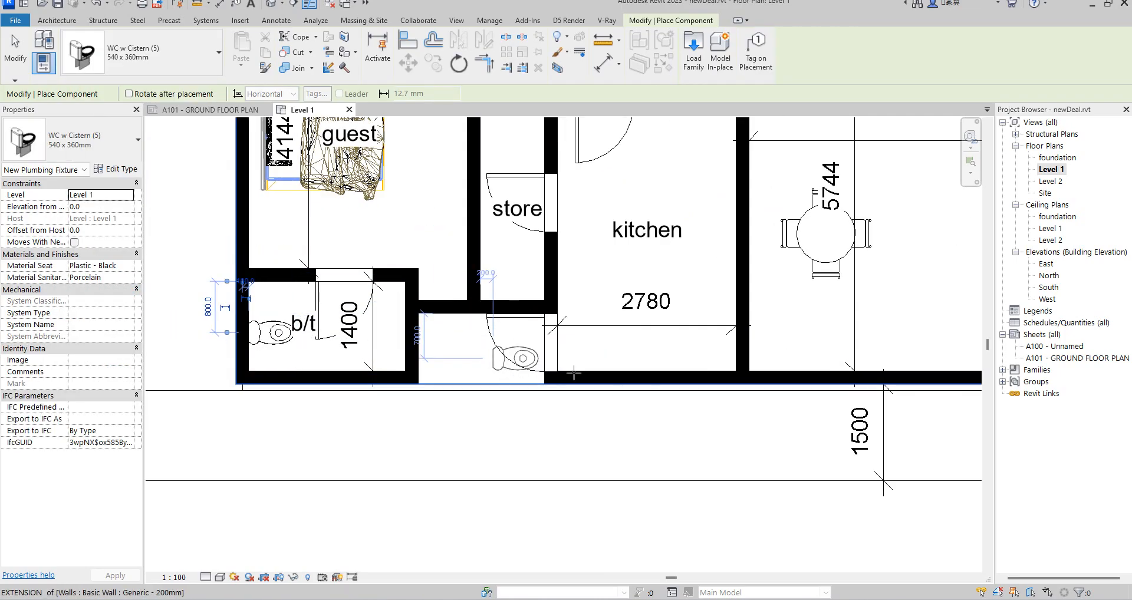
scroll(649, 389, down, 5)
key(Escape)
key(Escape)
scroll(774, 338, up, 2)
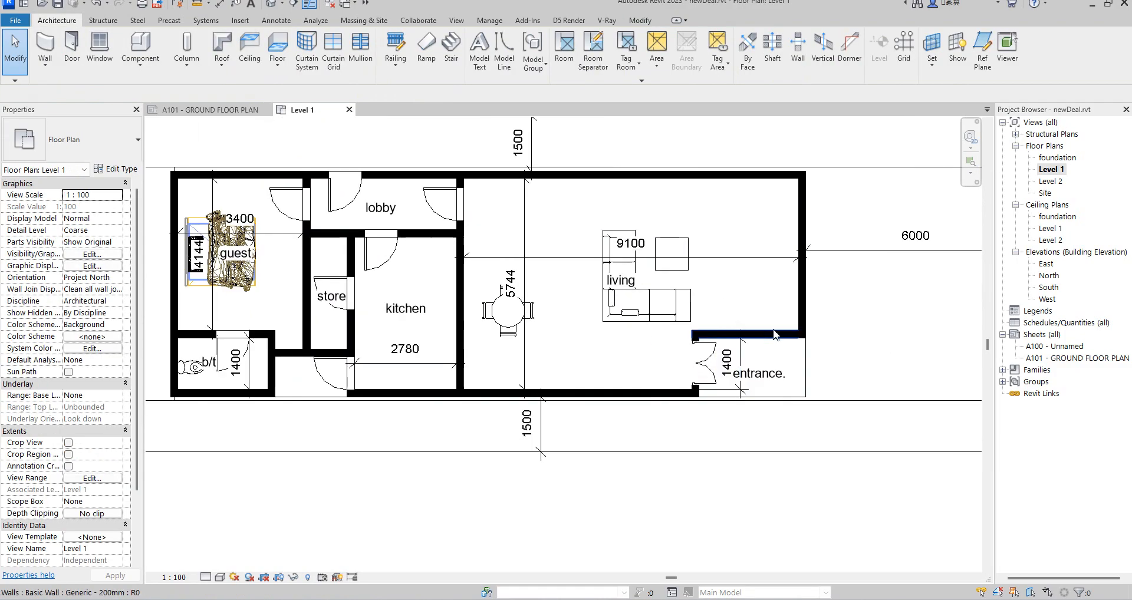
- Draw Generic - 200mm walls enclosing a strip about 800 mm deep on the living-room side of the wall above the entrance
click(774, 333)
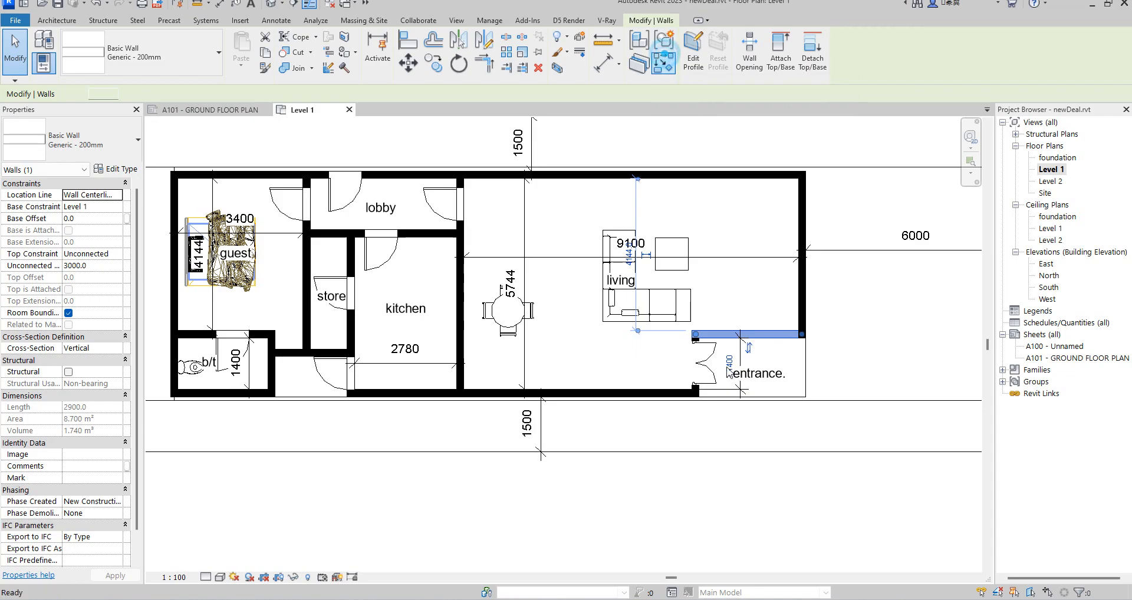
click(664, 61)
click(696, 334)
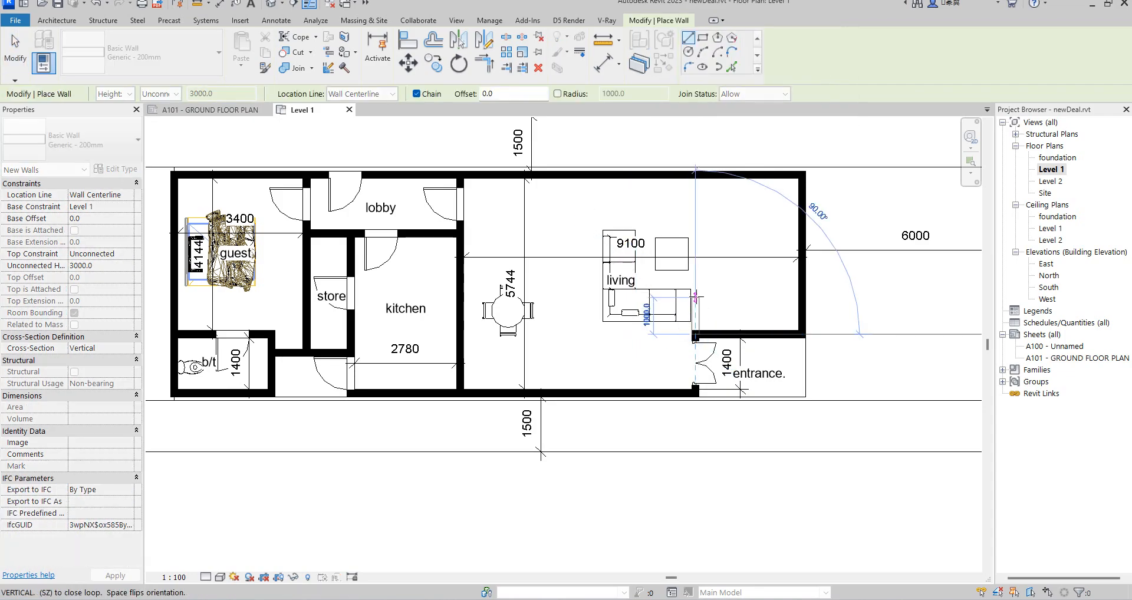
click(696, 297)
click(802, 297)
click(803, 334)
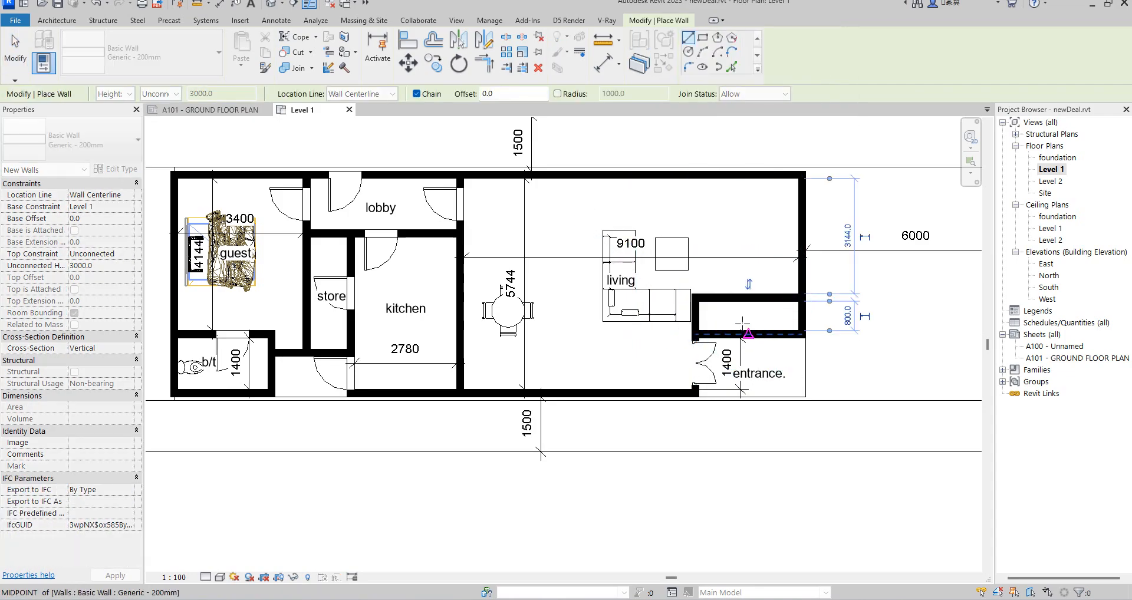
right_click(803, 236)
click(818, 244)
right_click(803, 235)
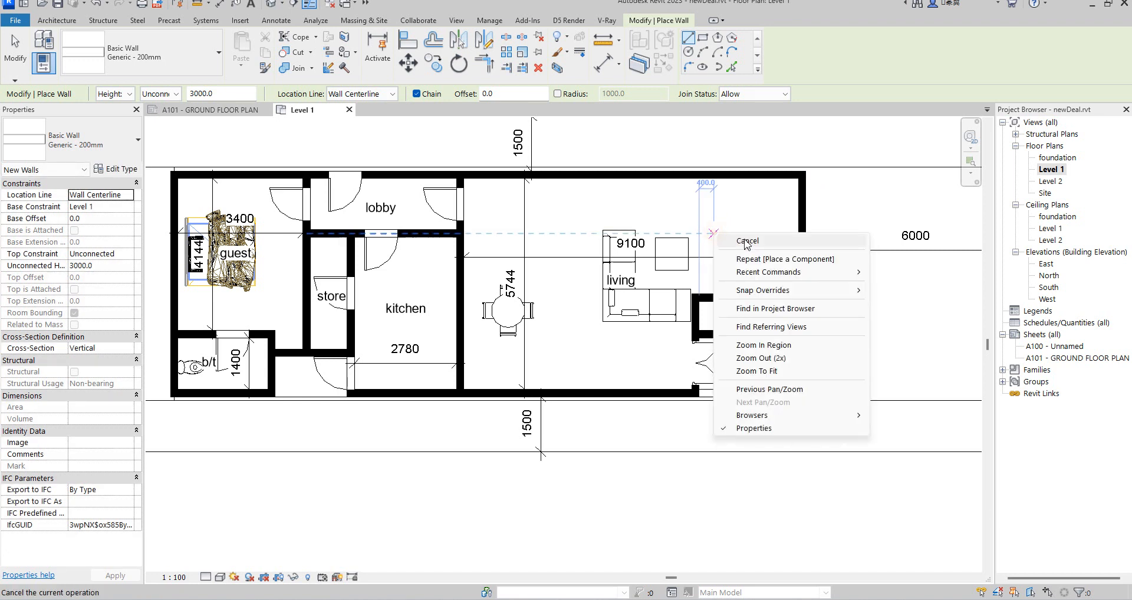
click(819, 243)
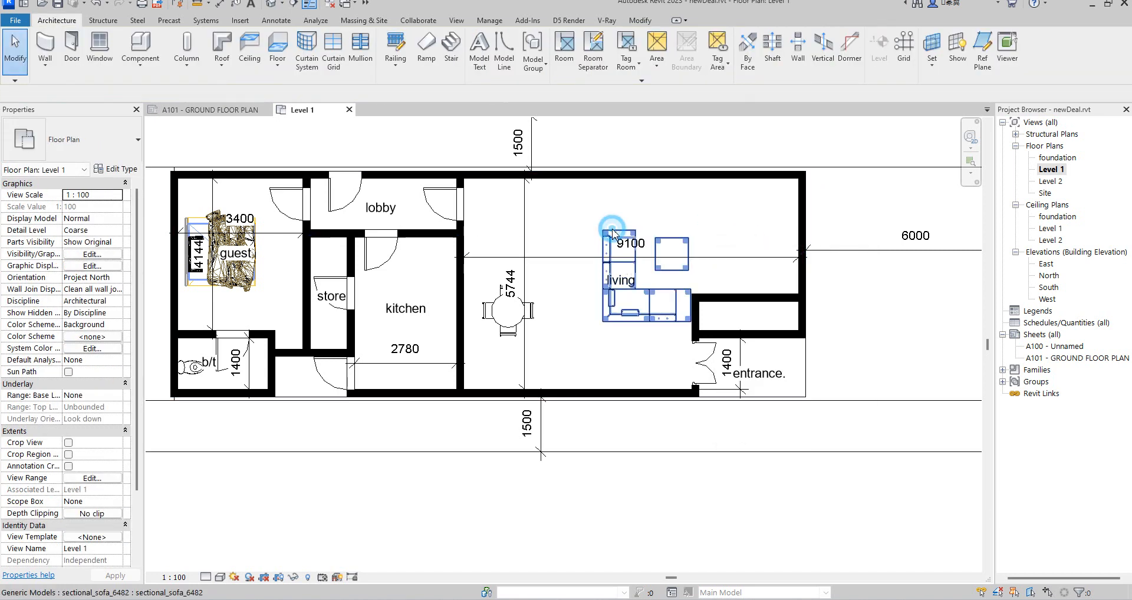
- Nudge the living room's sectional sofa upwards in the plan, away from the new walls by the entrance
click(612, 232)
key(Up)
key(Up)
key(Up)
key(Up)
key(Up)
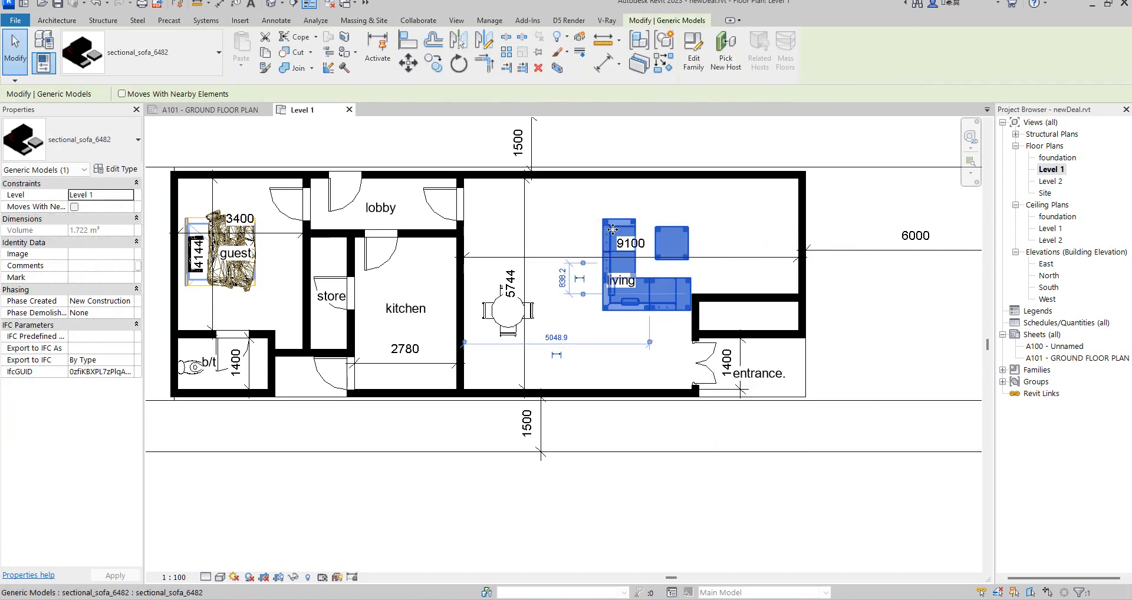
key(Up)
key(Up)
key(Up)
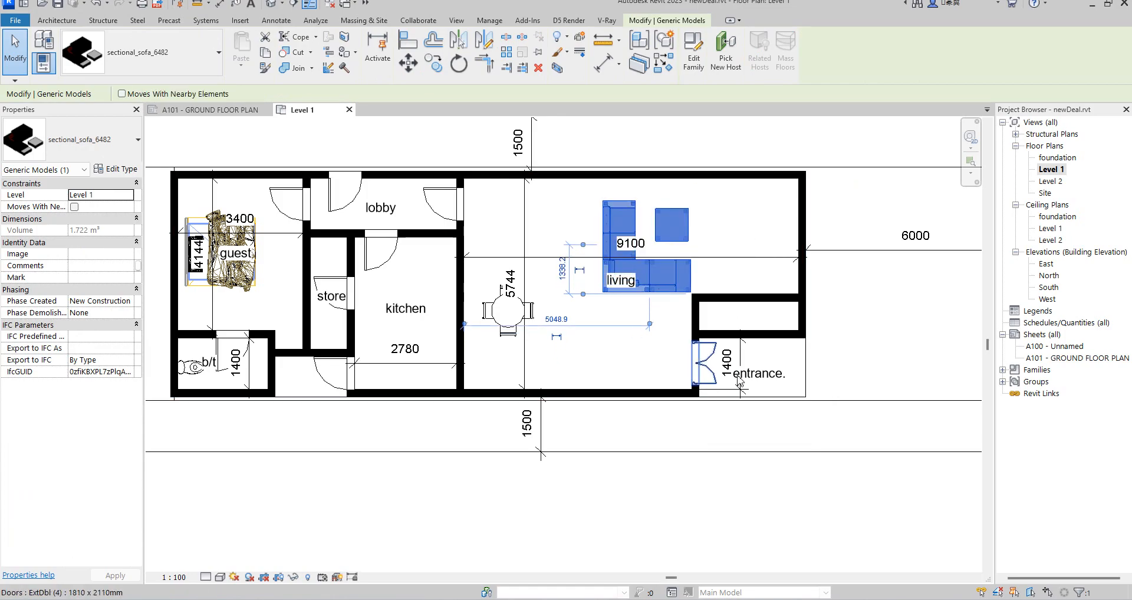
scroll(742, 361, up, 2)
scroll(678, 256, down, 3)
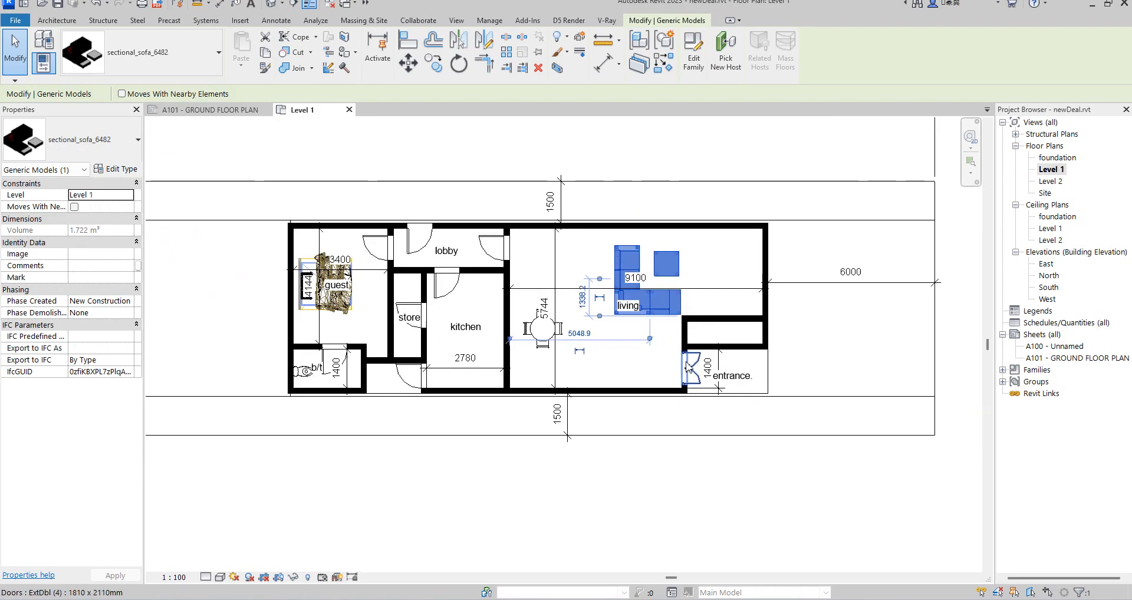
scroll(681, 277, up, 3)
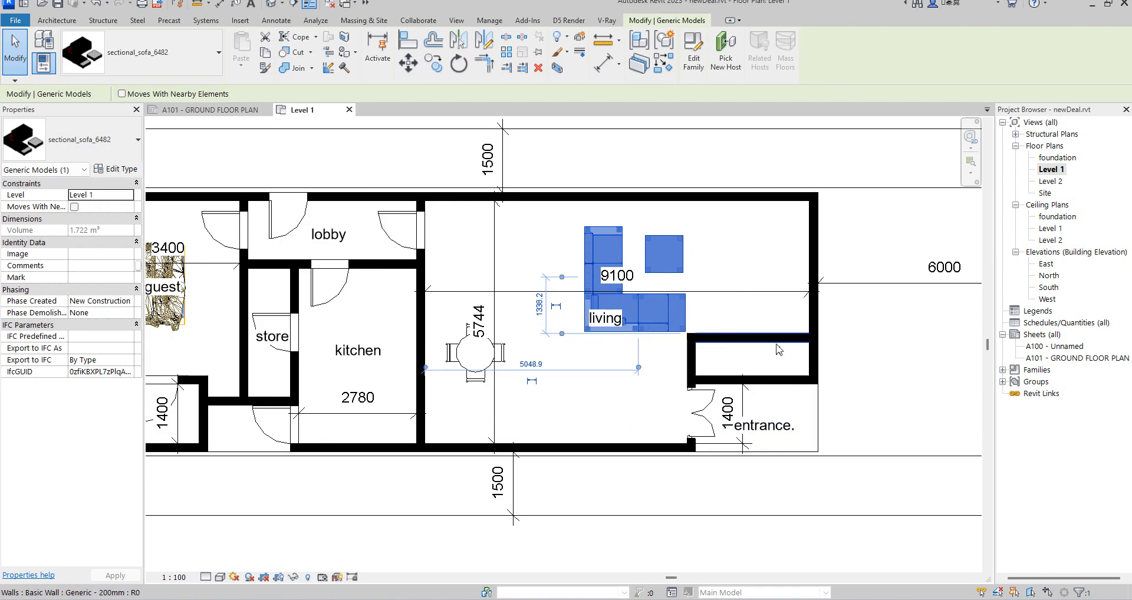
- Move the ExtDbl (4) entrance door to a new host, the horizontal wall directly above the entrance area
click(739, 338)
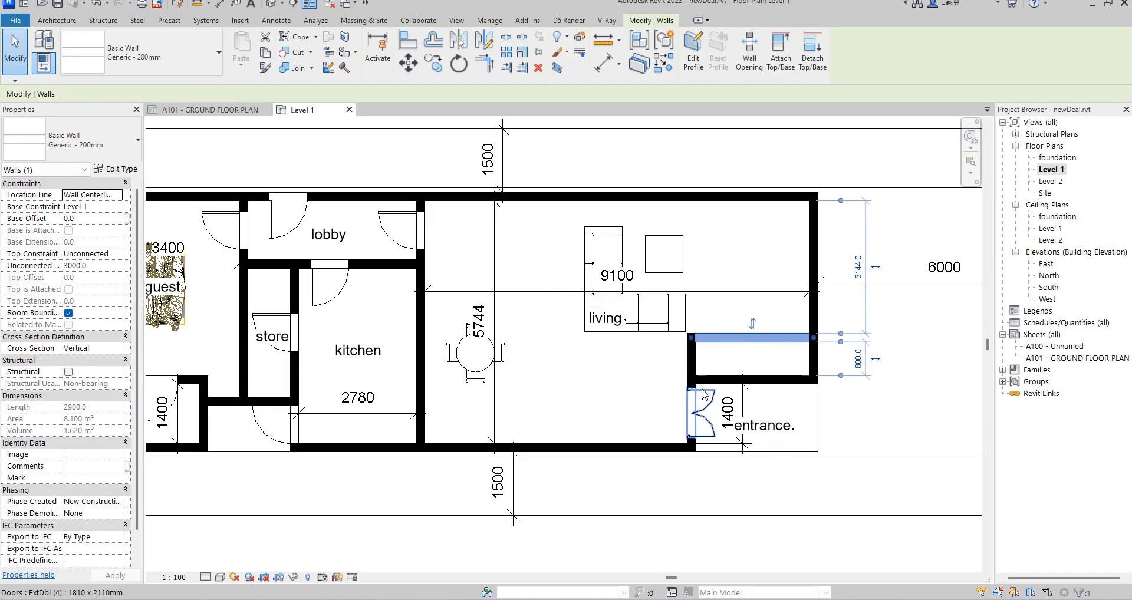
click(695, 403)
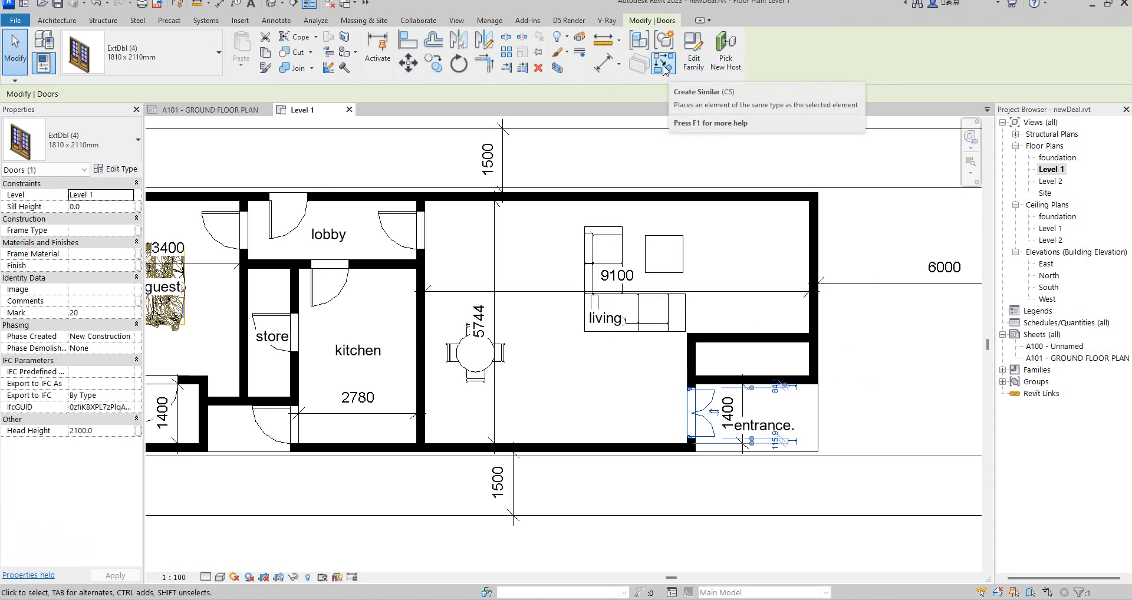
click(726, 59)
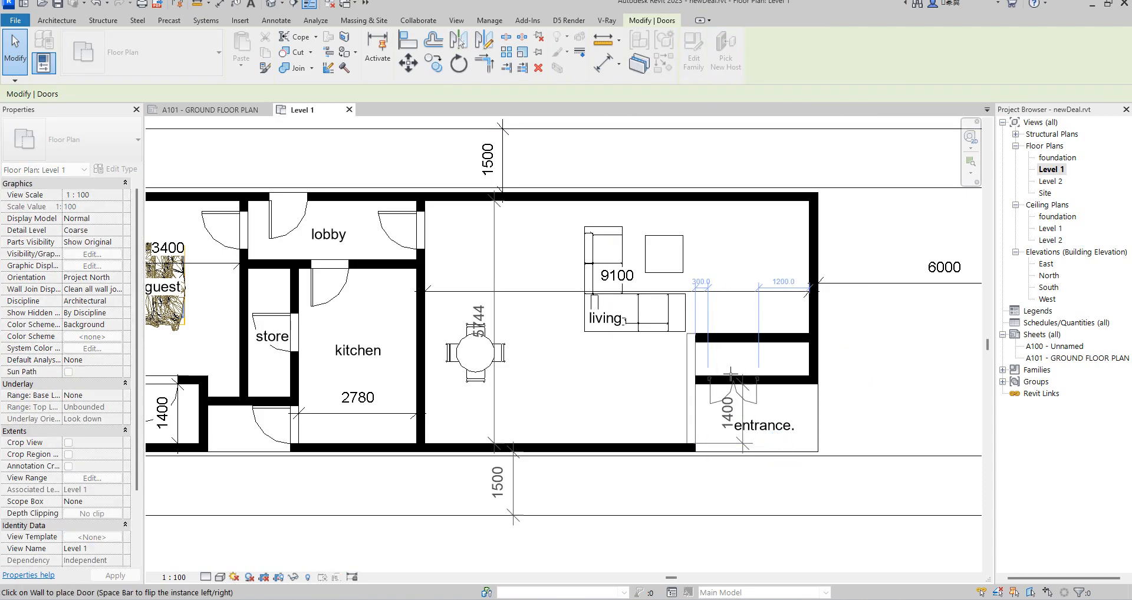
right_click(733, 265)
click(769, 273)
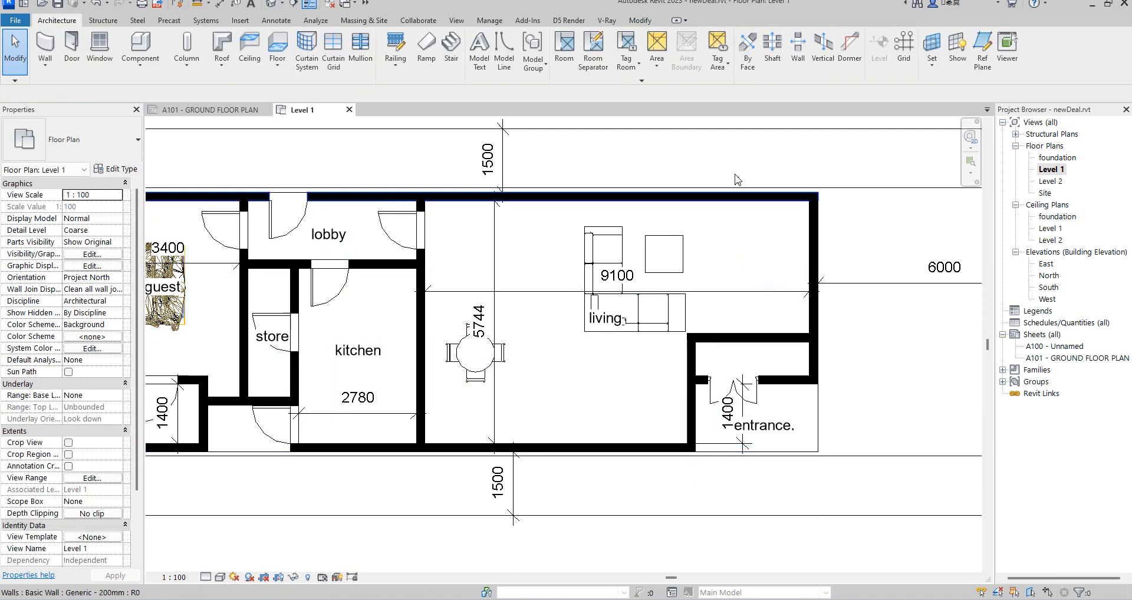
- Extend the entrance door's wall into the living room to about 4000 mm long and draw a wall from its end to the lower exterior wall
click(785, 383)
drag(785, 382, 645, 379)
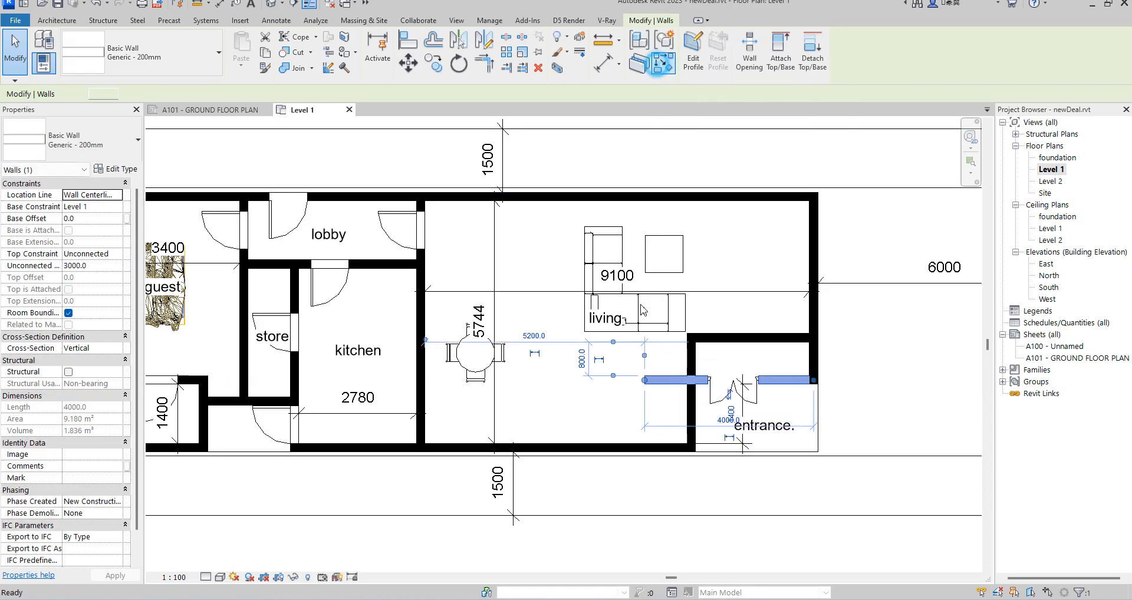
key(w)
key(a)
click(645, 448)
click(644, 380)
right_click(730, 283)
click(765, 286)
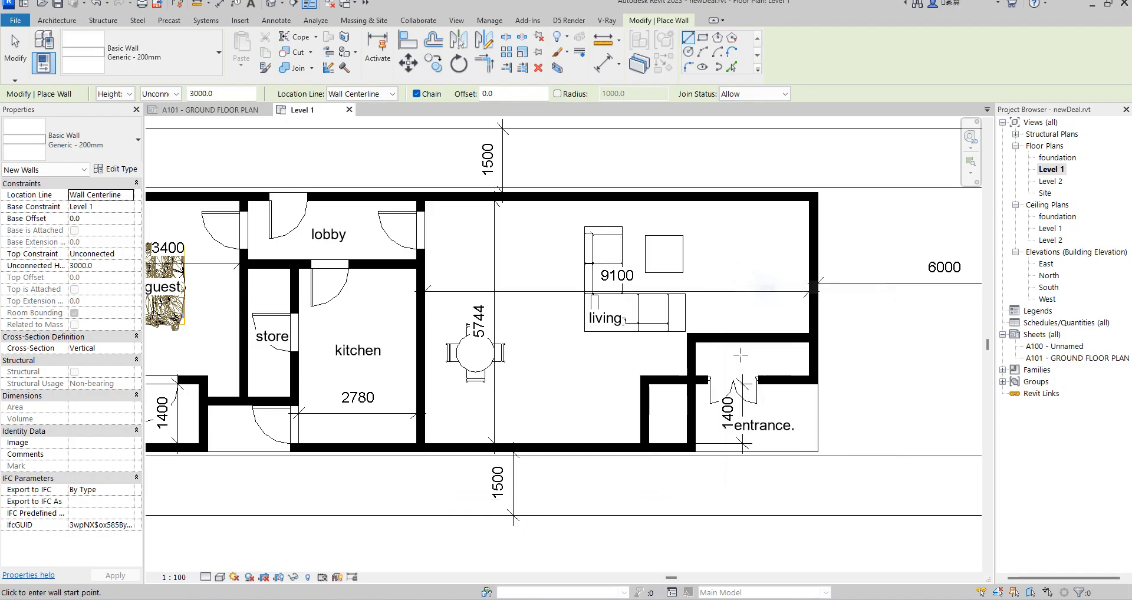
right_click(732, 265)
click(750, 270)
- Delete the upper horizontal wall above the entrance door and shorten the remaining vertical stub back to the door's wall
click(765, 339)
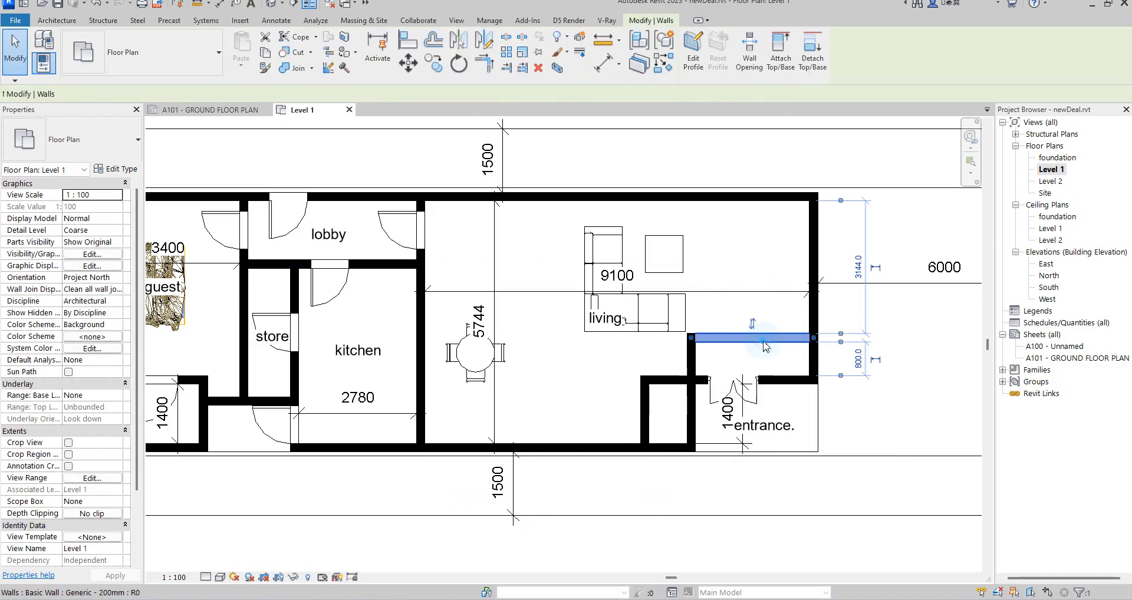
key(Delete)
scroll(731, 368, up, 2)
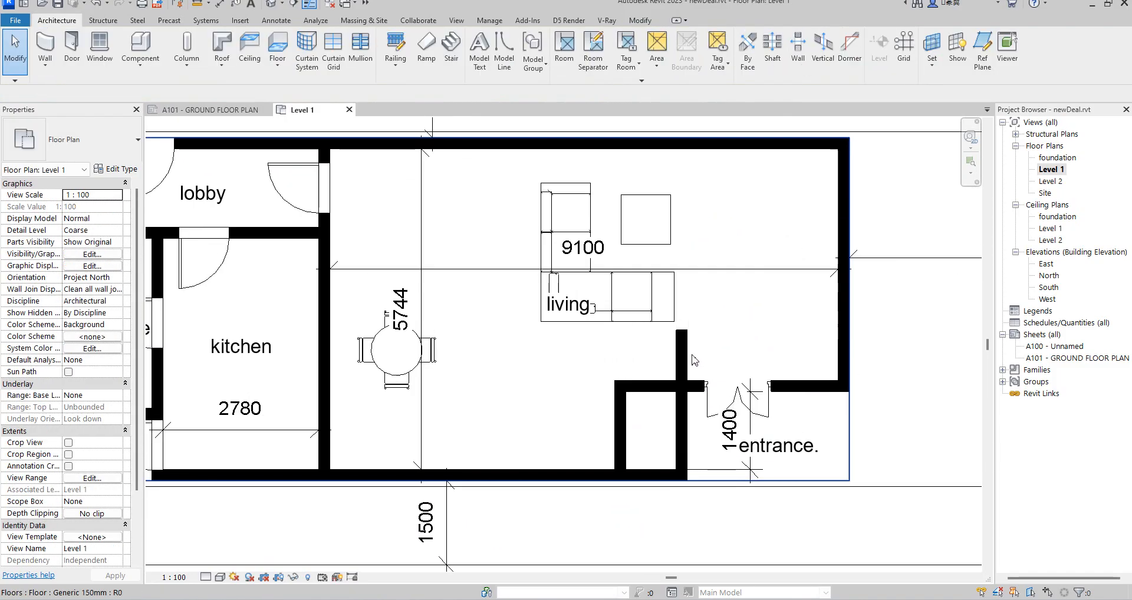
click(682, 354)
drag(681, 336, 682, 387)
- Place another WC with Cistern (5) 540 x 360mm like the guest bathroom's in the small room beside the entrance, backed against the lower exterior wall
scroll(642, 444, down, 3)
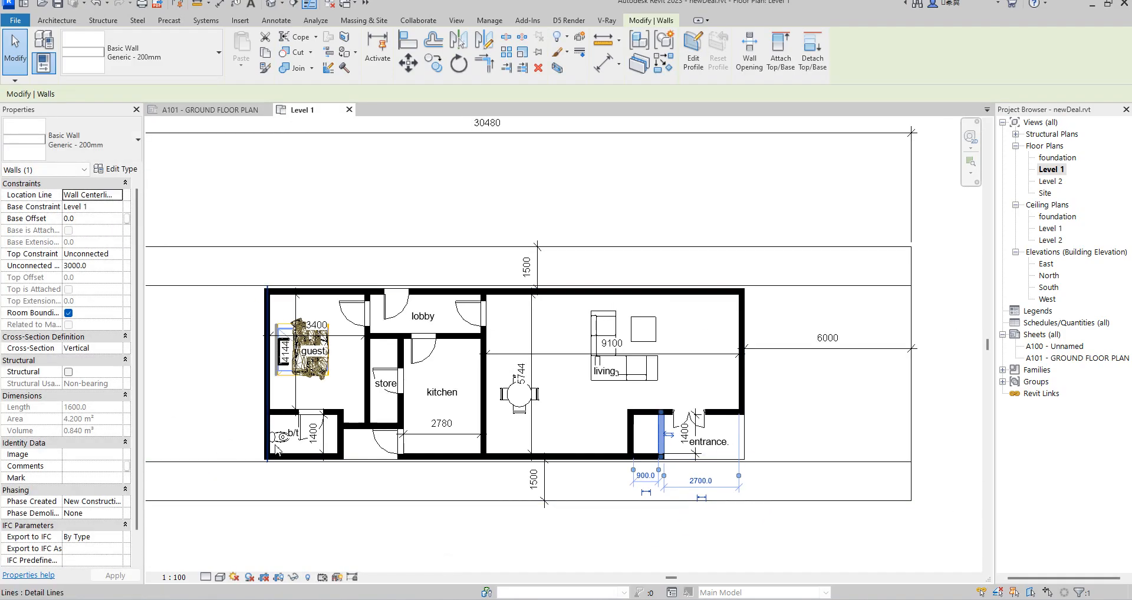
click(280, 445)
scroll(274, 444, up, 5)
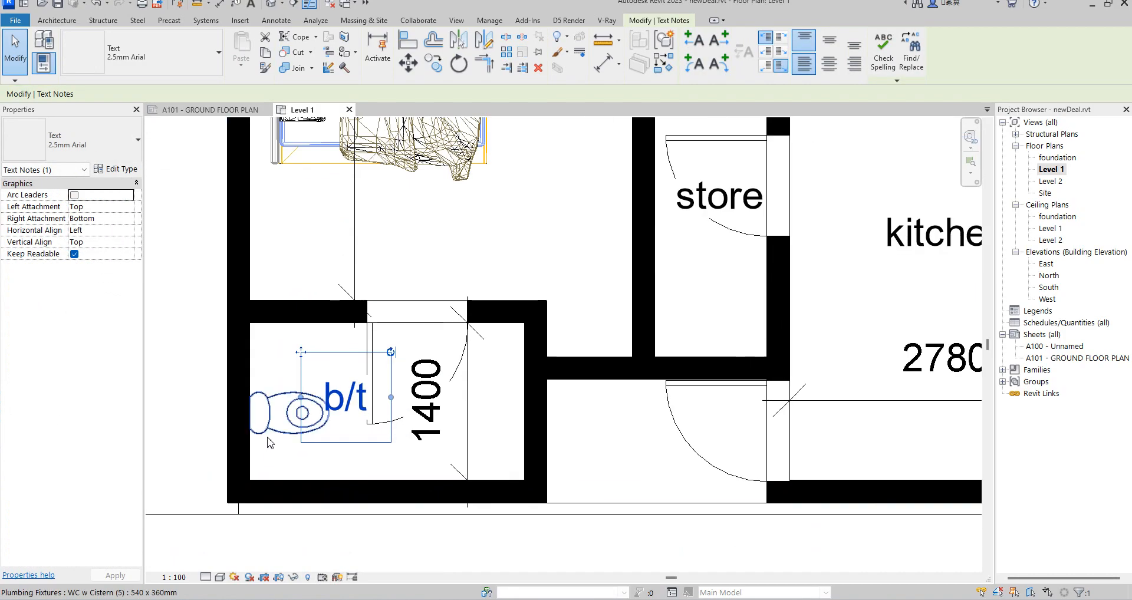
click(267, 440)
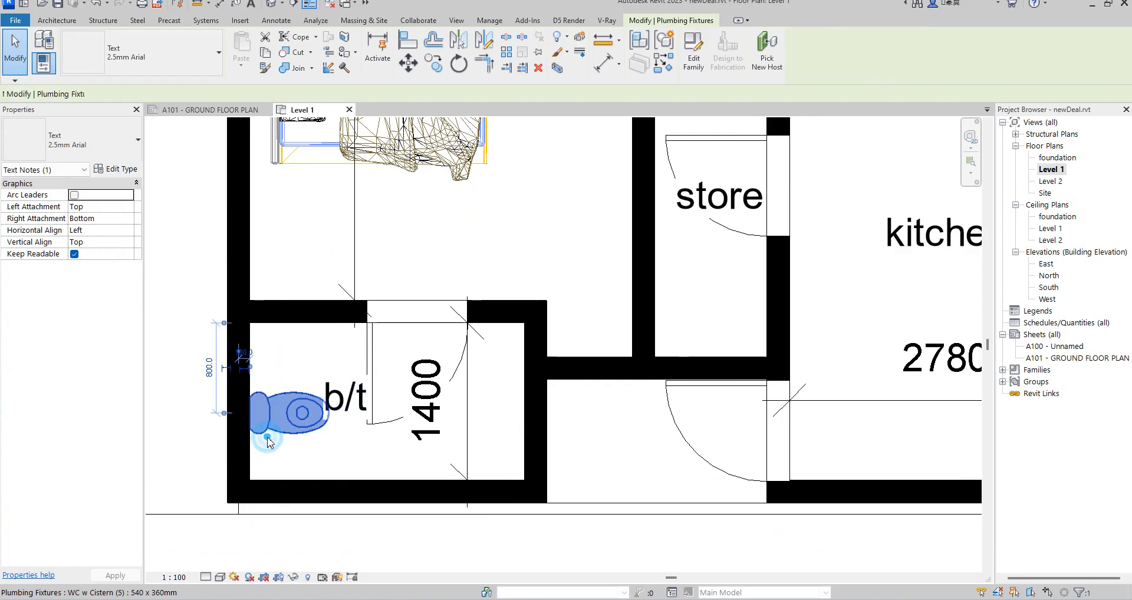
click(664, 62)
scroll(770, 367, down, 3)
scroll(769, 366, down, 2)
scroll(646, 357, down, 2)
scroll(882, 364, up, 2)
key(space)
key(space)
key(space)
key(space)
key(space)
key(space)
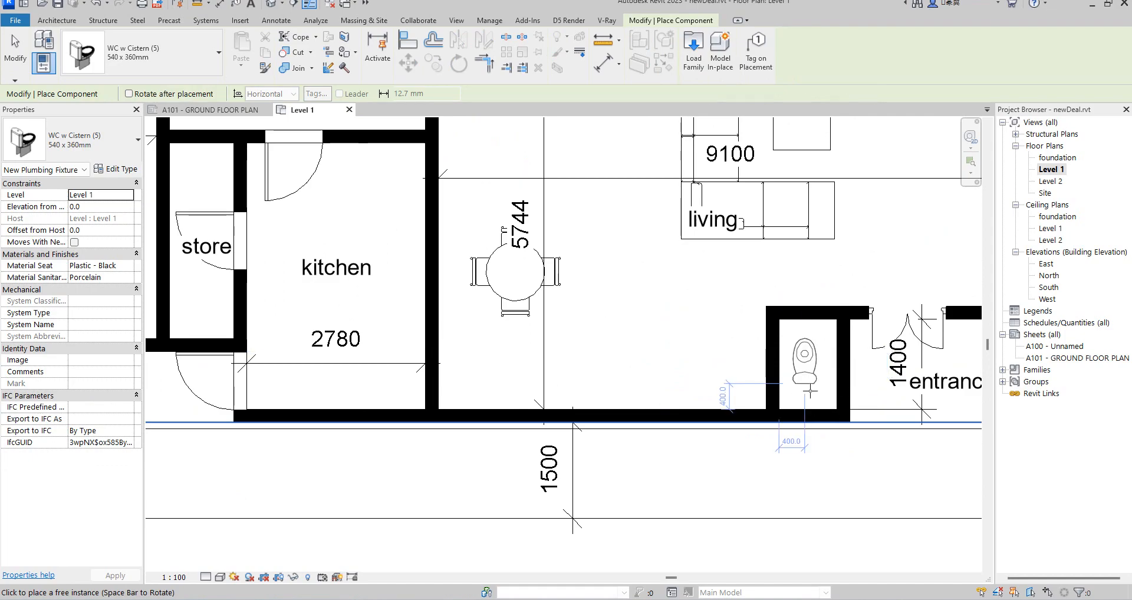
click(776, 349)
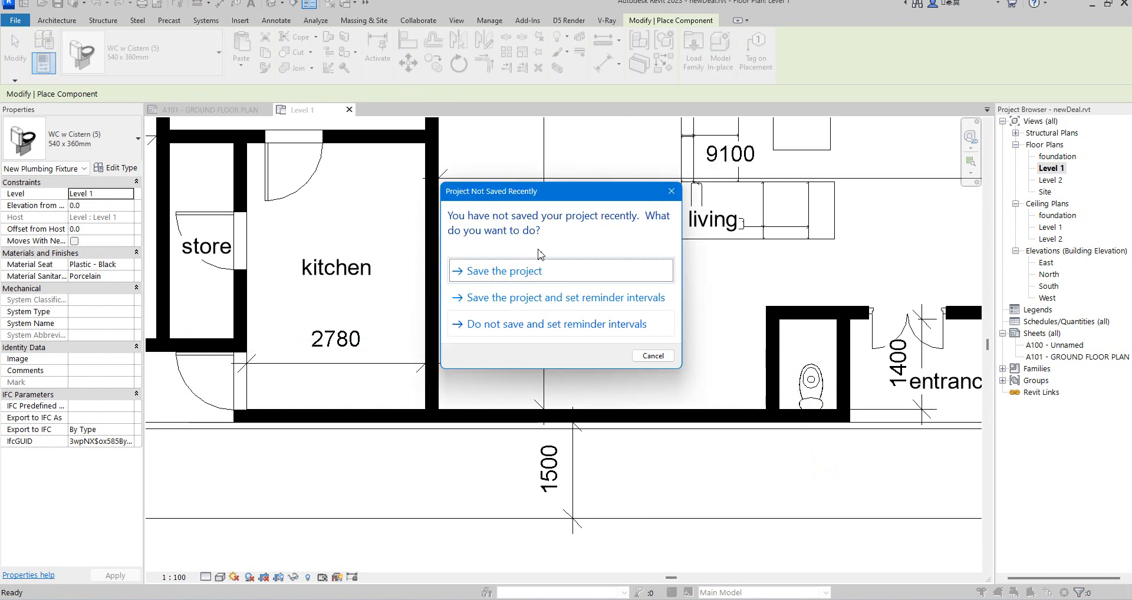
- Save the project and end the toilet placement
click(509, 271)
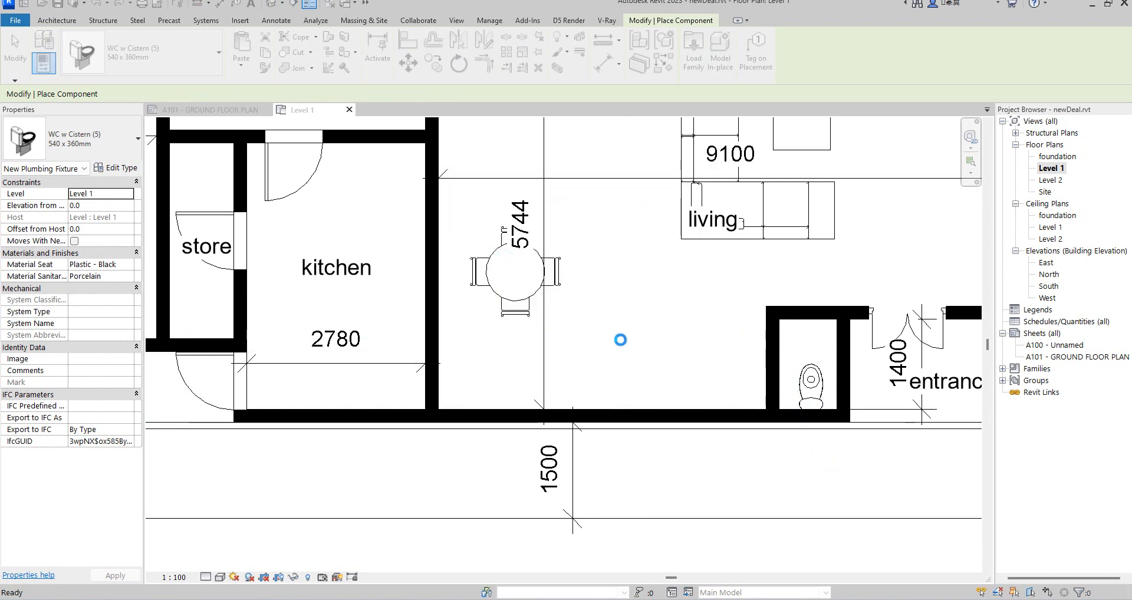
key(Escape)
key(Escape)
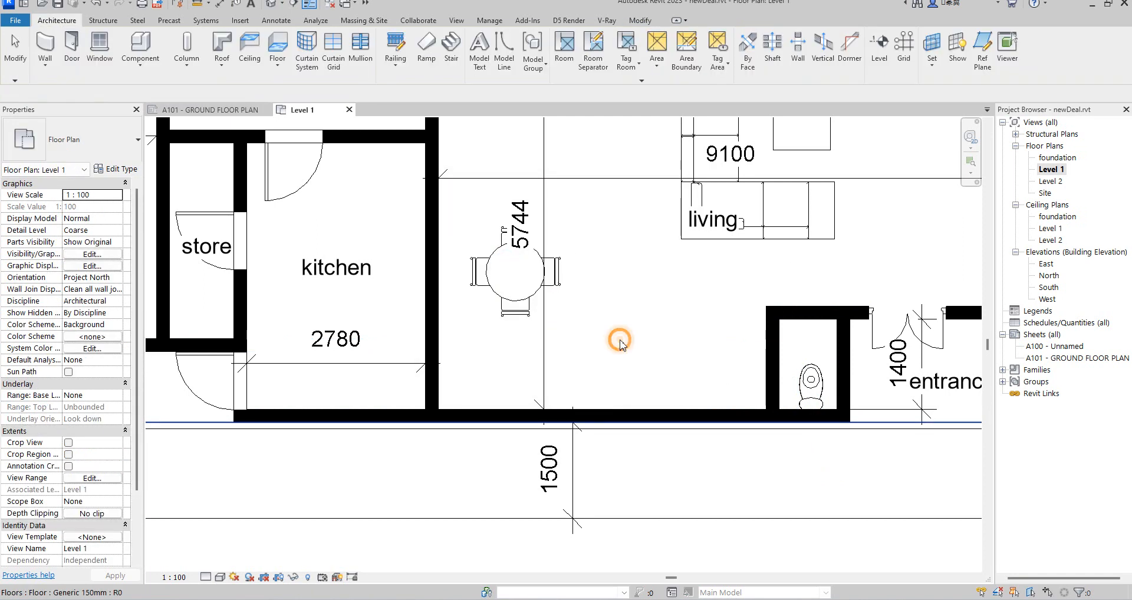
- Place an M_Single-Flush 0915 x 2032mm door like the guest bathroom's in the new toilet's upper wall, opening into the toilet
right_click(621, 341)
click(668, 61)
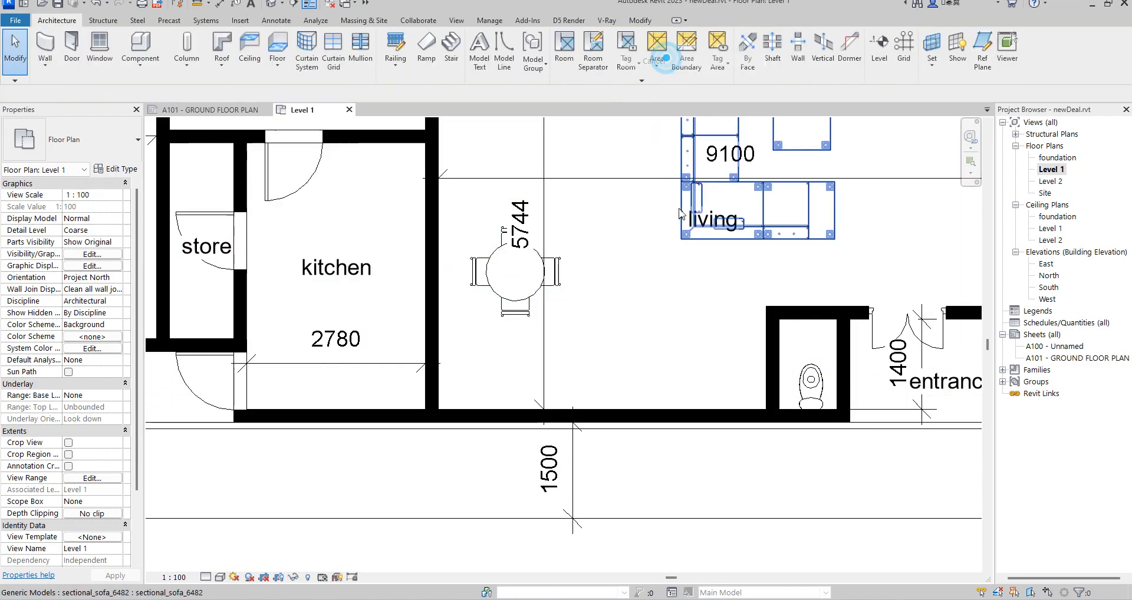
scroll(679, 227, down, 3)
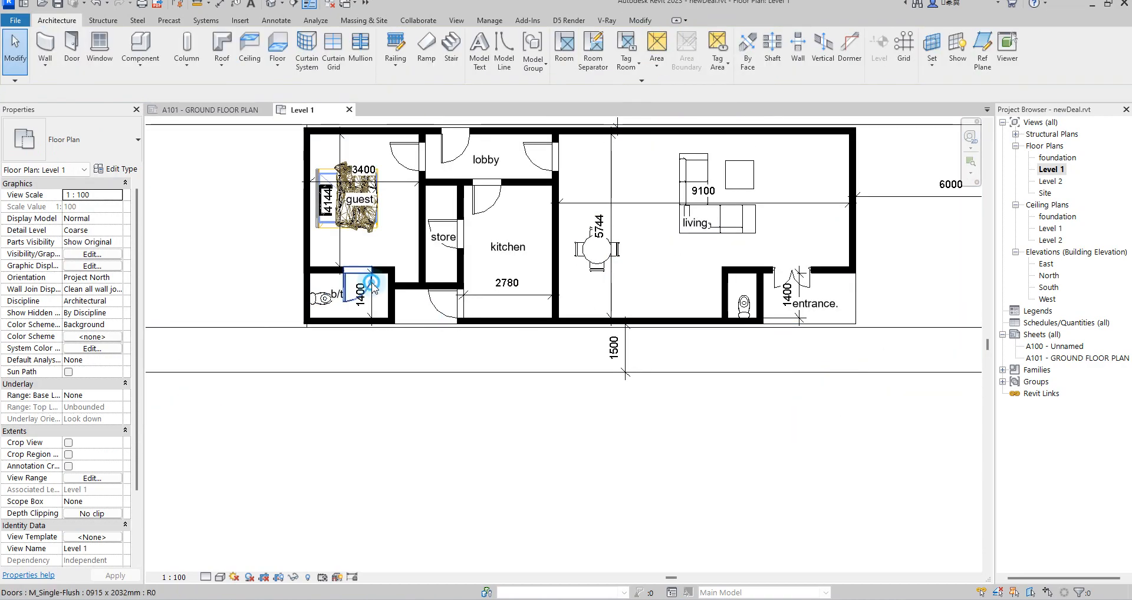
click(371, 284)
click(664, 65)
scroll(742, 272, up, 3)
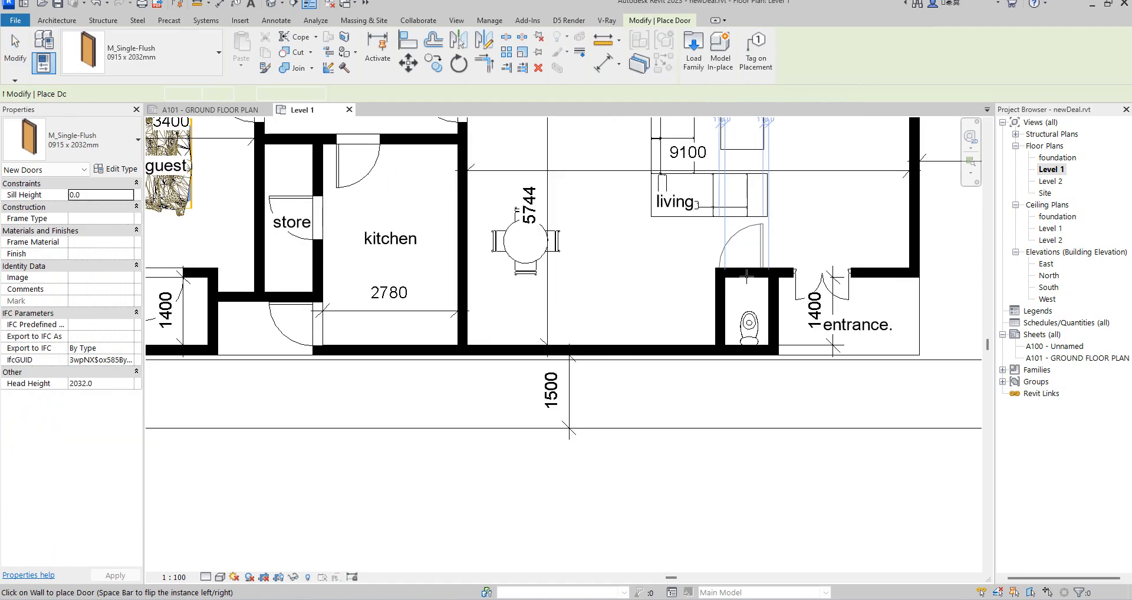
scroll(746, 277, down, 5)
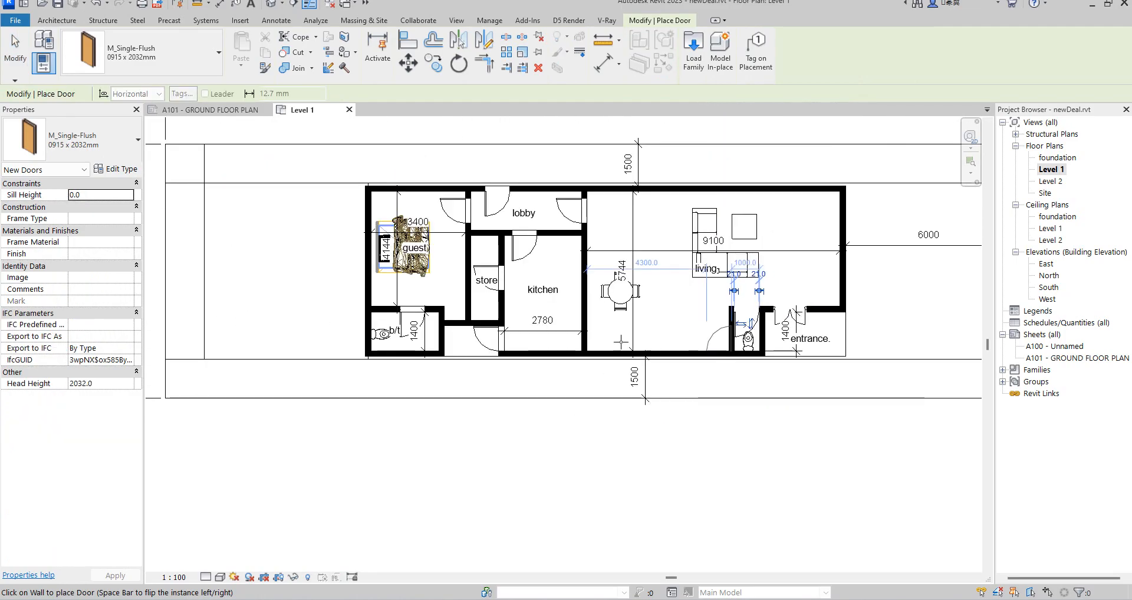
scroll(452, 337, up, 2)
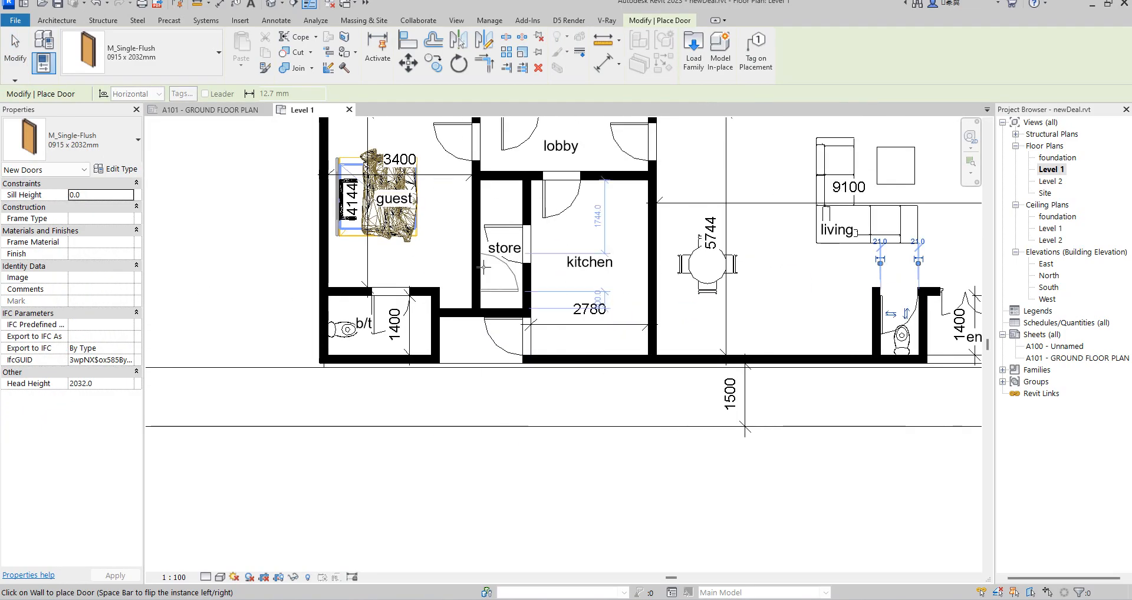
scroll(503, 355, down, 2)
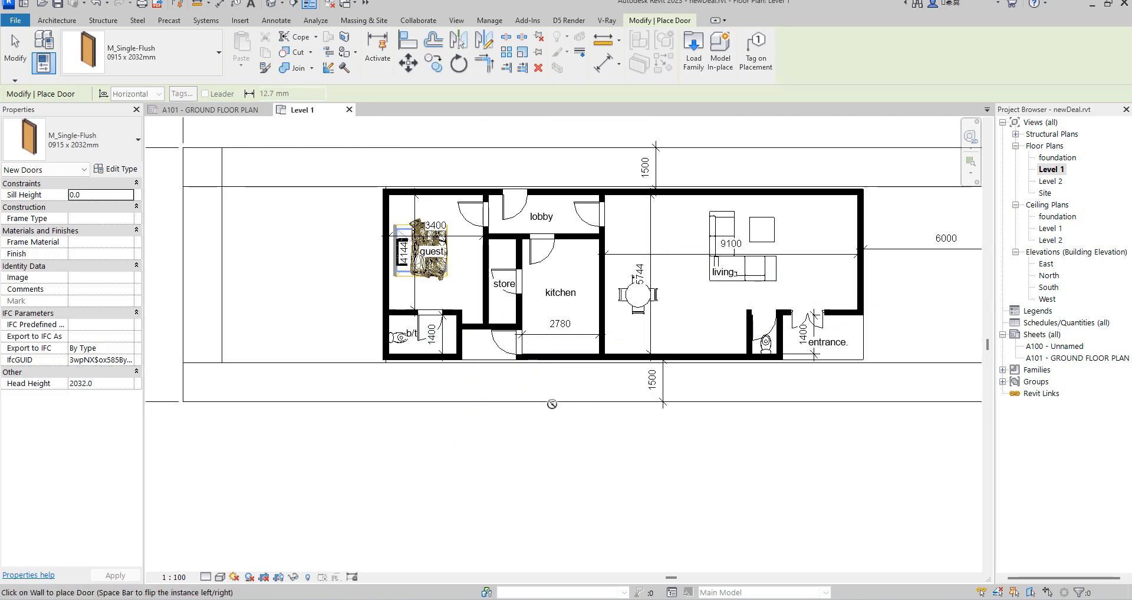
scroll(554, 404, down, 1)
scroll(691, 387, up, 2)
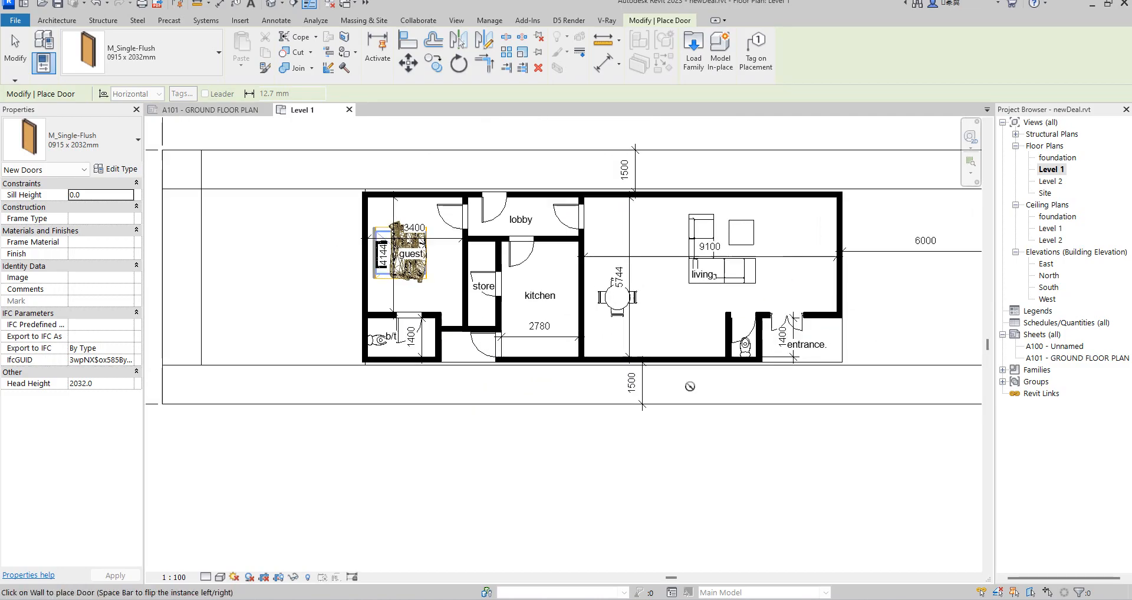
right_click(650, 209)
click(677, 218)
scroll(601, 243, down, 1)
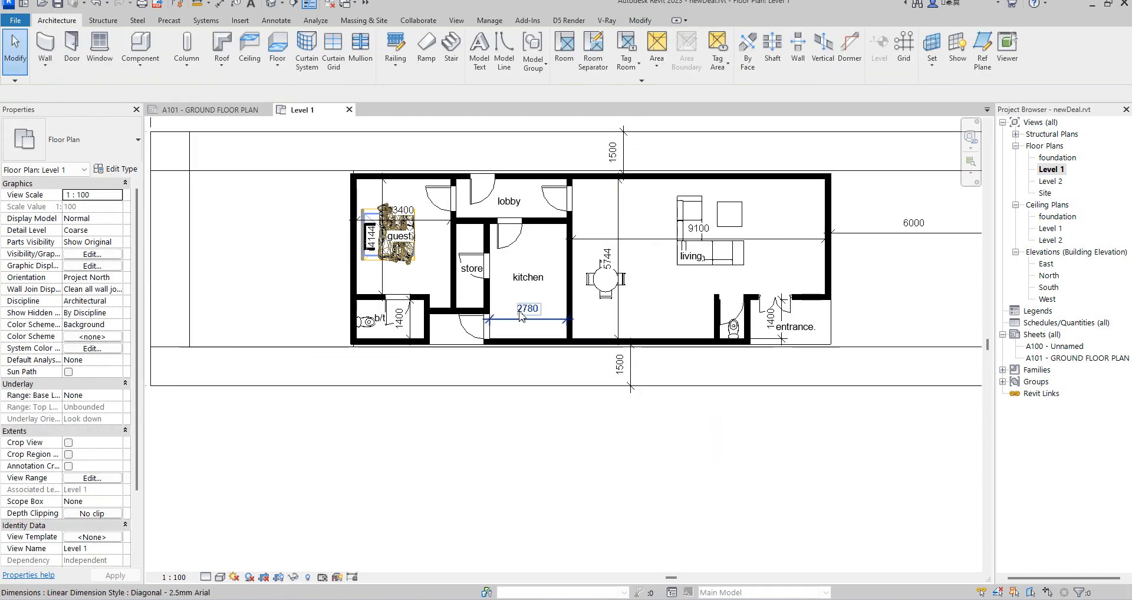
- Move the living room's sectional sofa set slightly downwards in the plan
click(719, 270)
scroll(720, 270, up, 1)
drag(698, 269, 708, 290)
click(822, 259)
scroll(745, 236, down, 1)
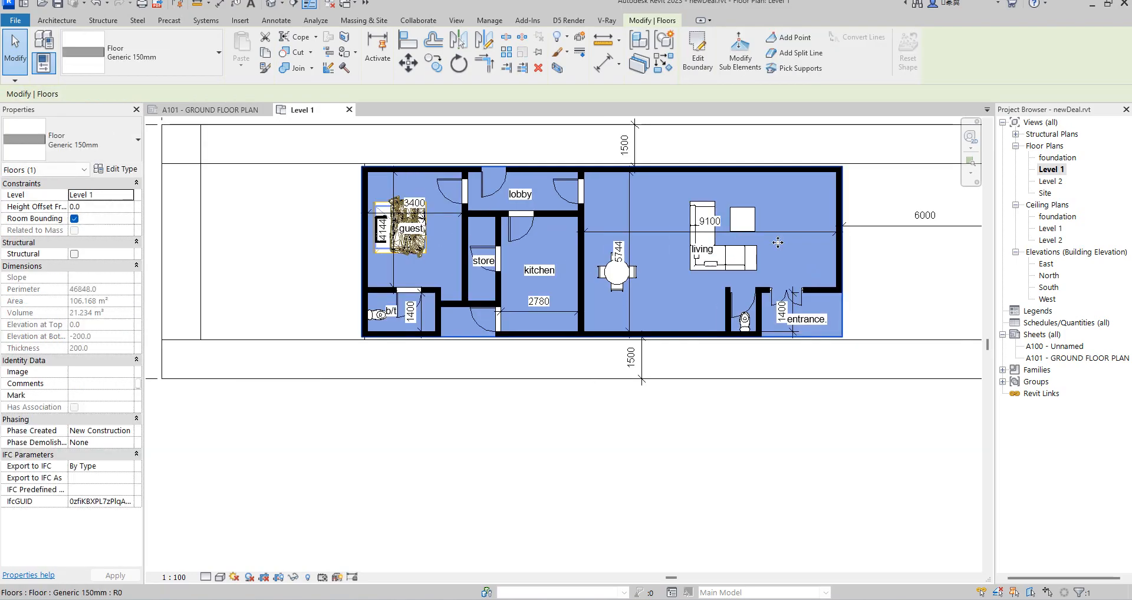
click(873, 204)
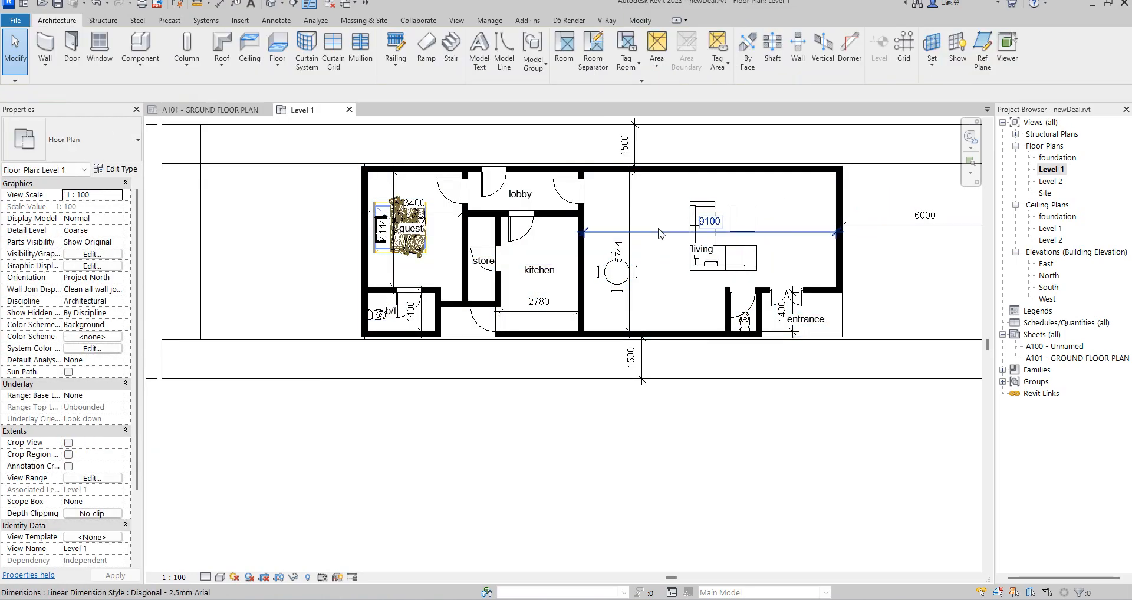
- Examine the whole ground-floor layout on its plot, including the new toilet, the entrance, the room arrangement and the setbacks
scroll(748, 263, down, 1)
scroll(729, 283, up, 1)
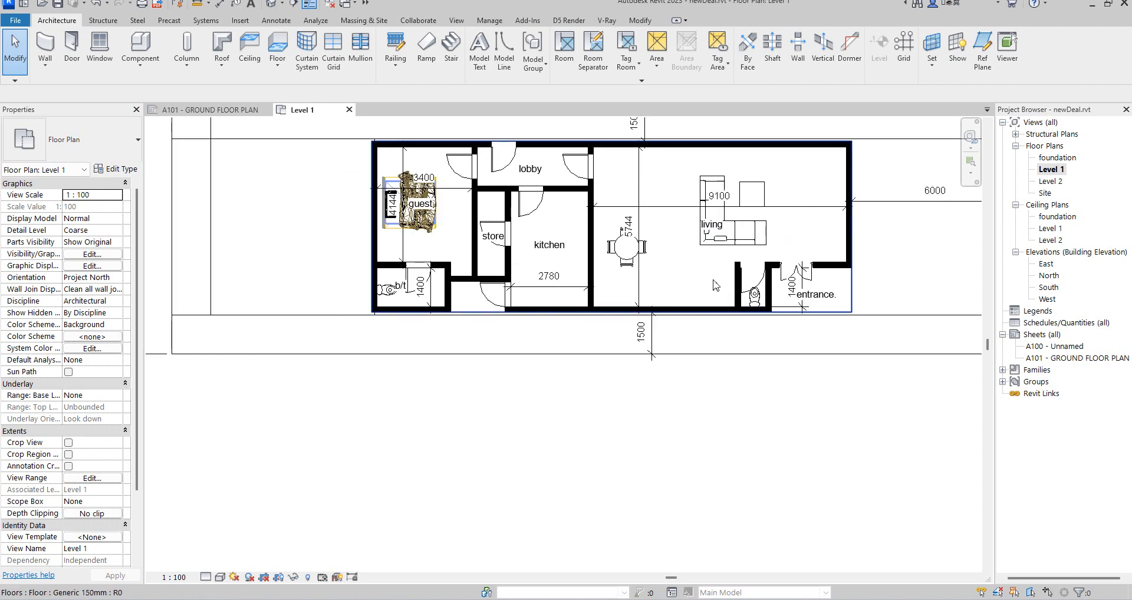
scroll(696, 283, up, 1)
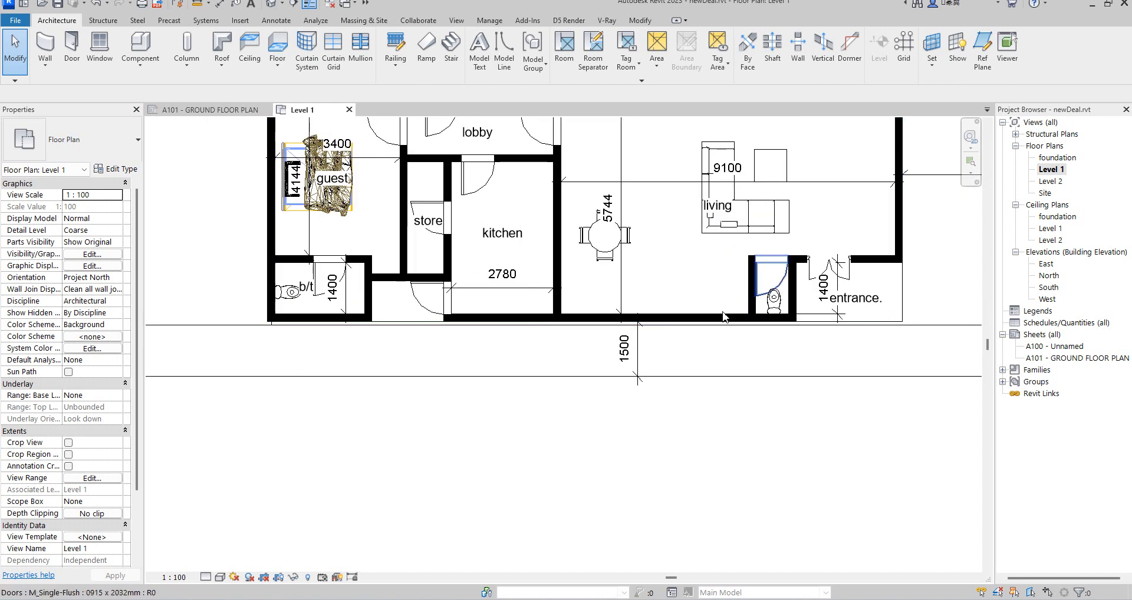
scroll(758, 292, down, 1)
scroll(755, 307, up, 1)
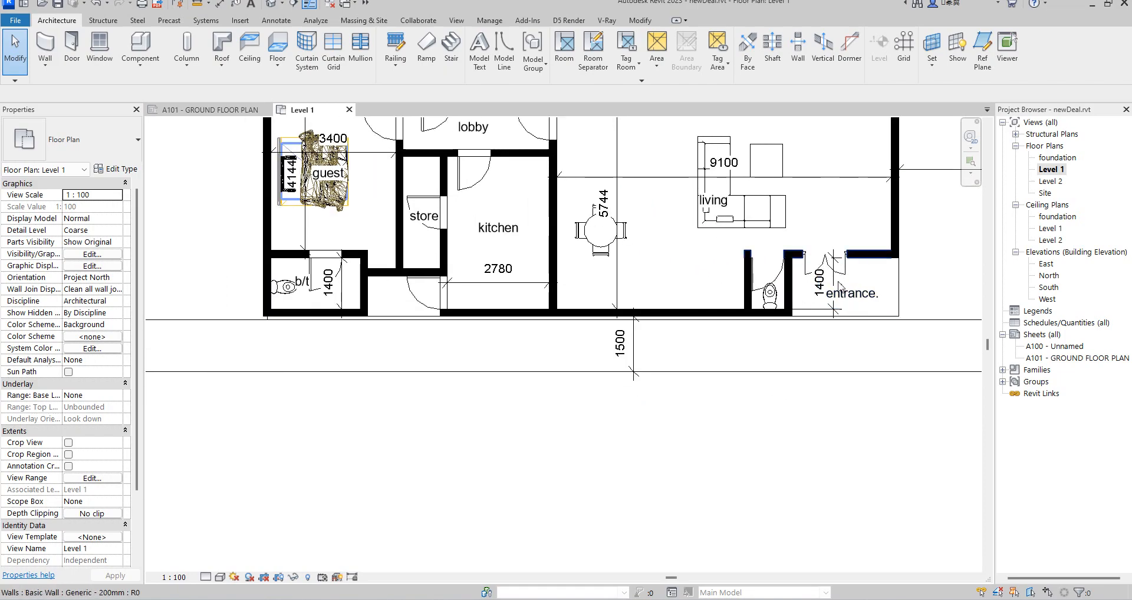
scroll(737, 325, down, 1)
scroll(773, 362, down, 1)
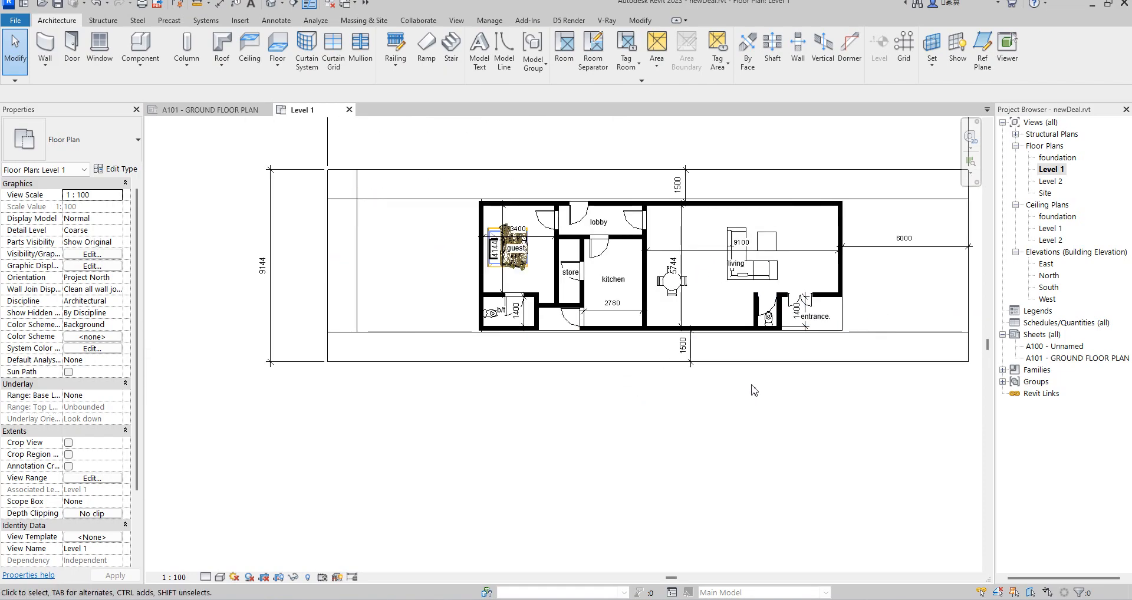
scroll(694, 333, down, 3)
scroll(798, 293, up, 4)
scroll(806, 286, up, 1)
scroll(537, 306, down, 1)
scroll(507, 331, down, 2)
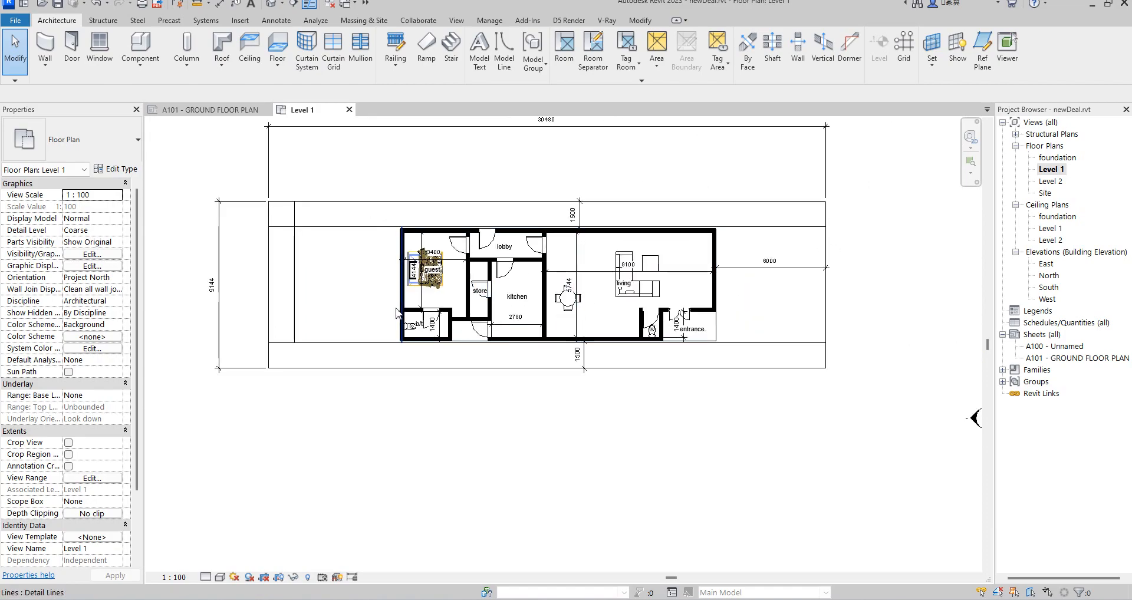
scroll(407, 354, up, 1)
scroll(405, 353, up, 2)
scroll(440, 296, down, 5)
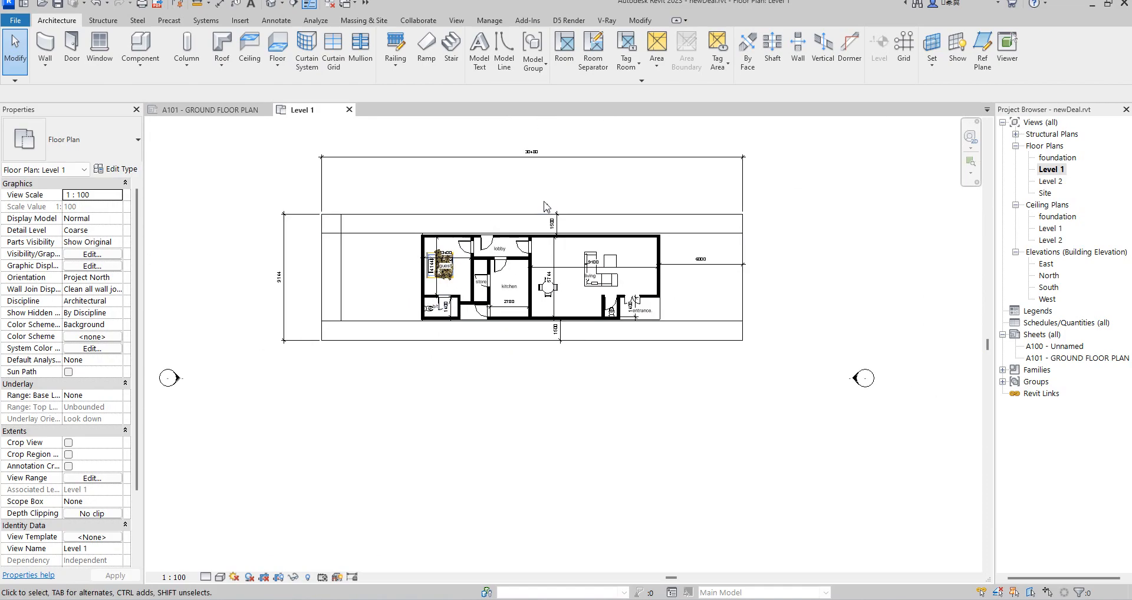
scroll(544, 202, up, 5)
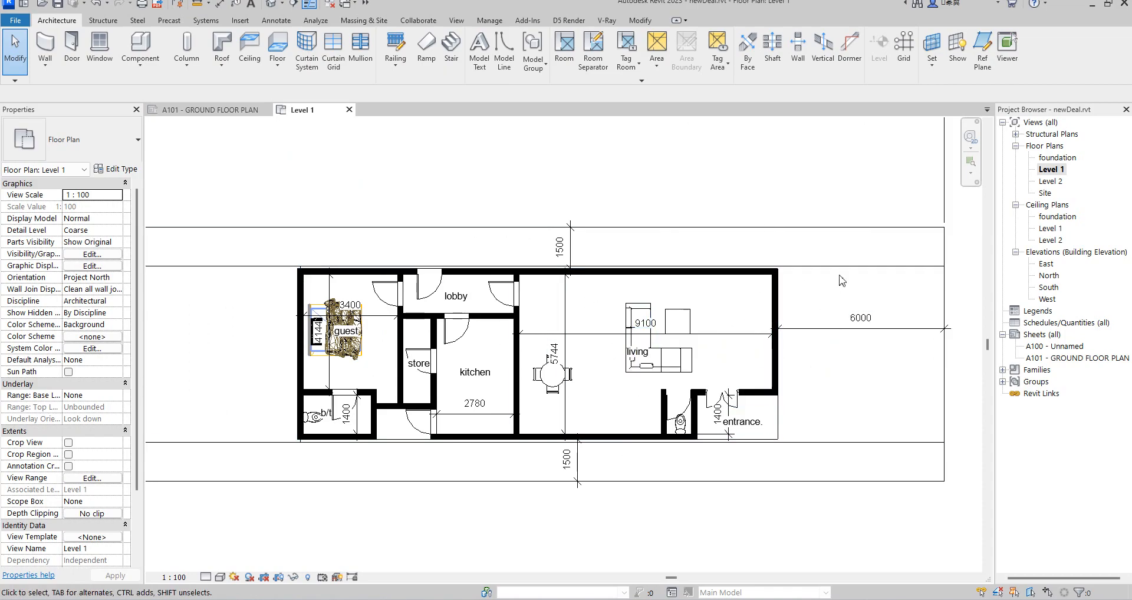
scroll(839, 281, down, 2)
scroll(801, 455, up, 1)
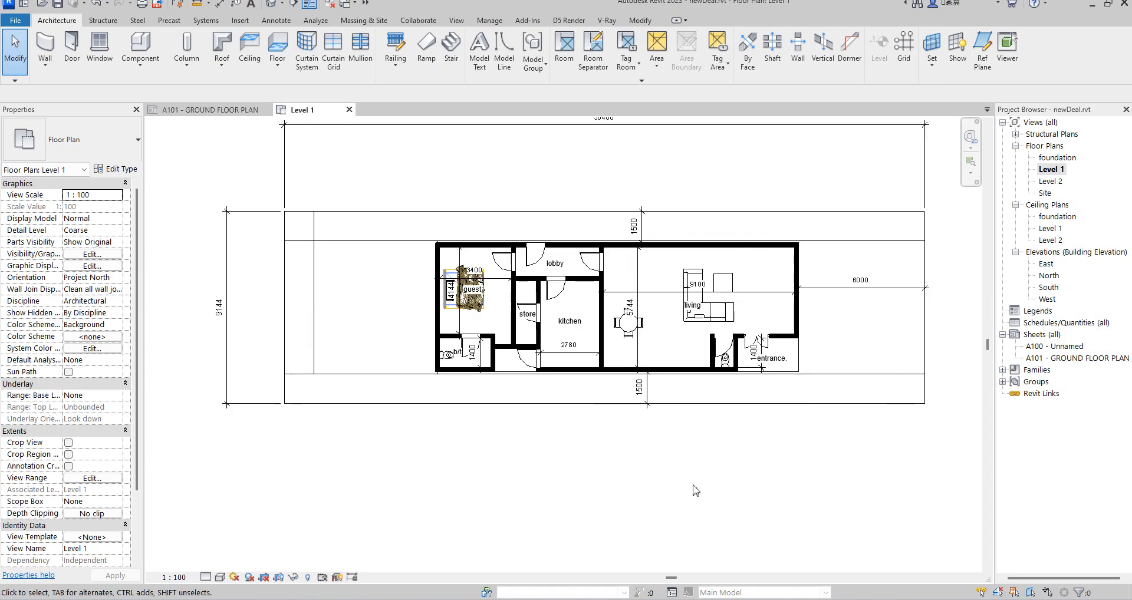